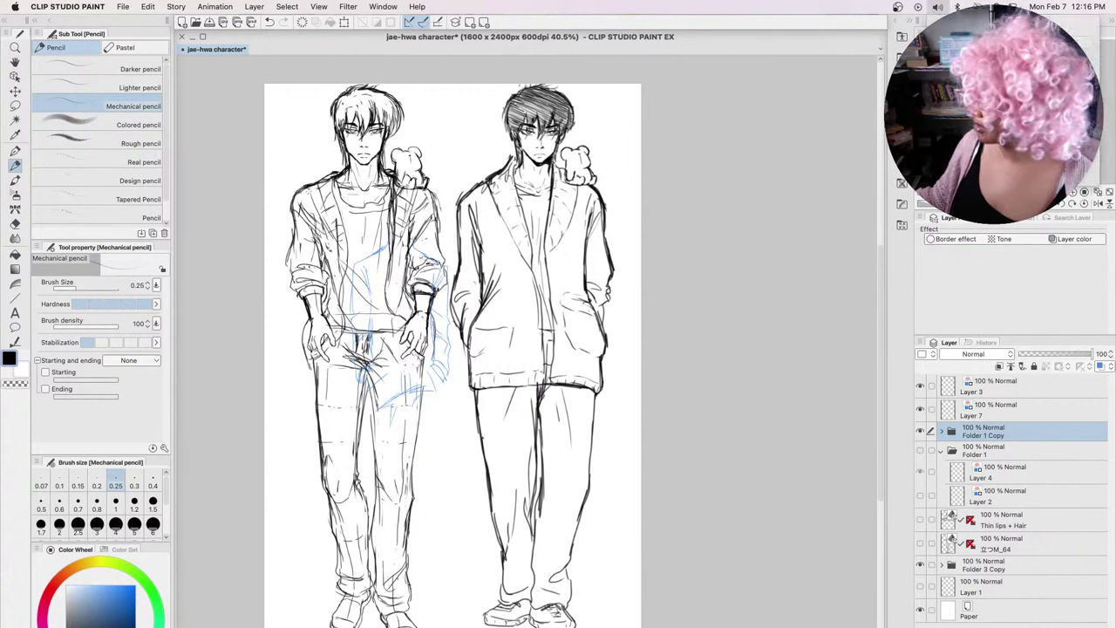
Close the Sound preferences window and return to Clip Studio Paint
{"action": "key", "text": "Tab"}
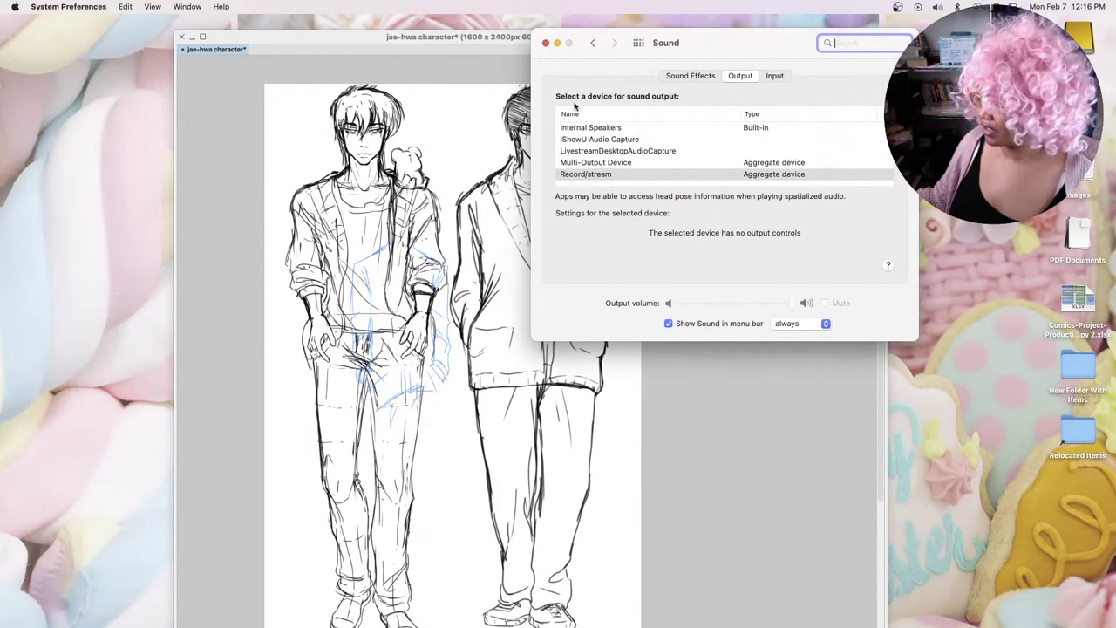
{"action": "left_click", "coordinate": [546, 43]}
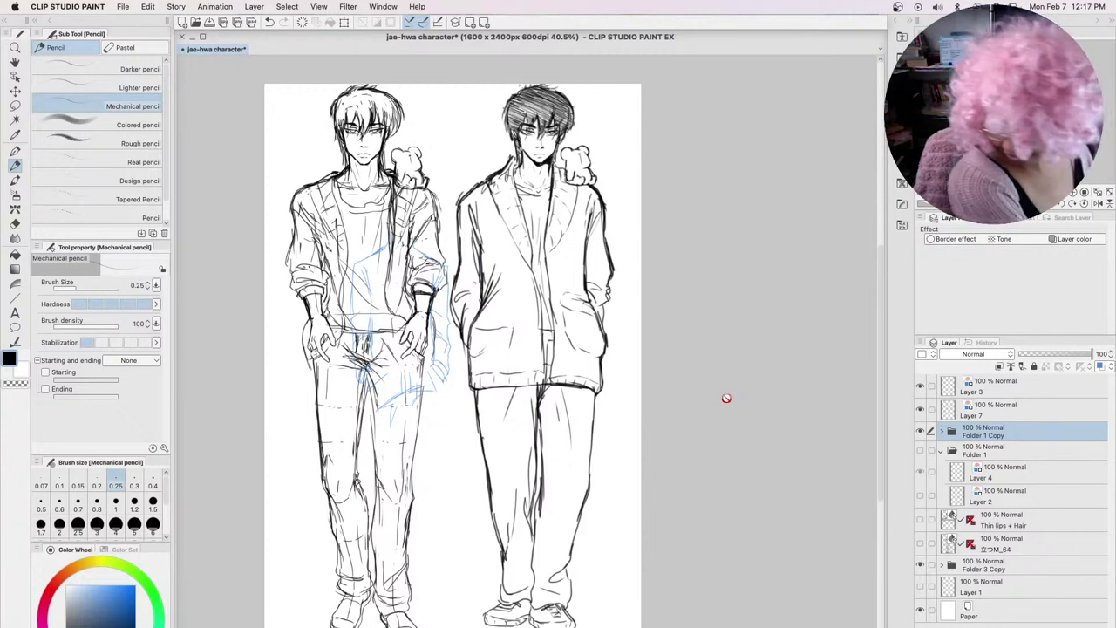
Open the Pose material palette beside the canvas
{"action": "left_click", "coordinate": [383, 6]}
{"action": "mouse_move", "coordinate": [411, 476]}
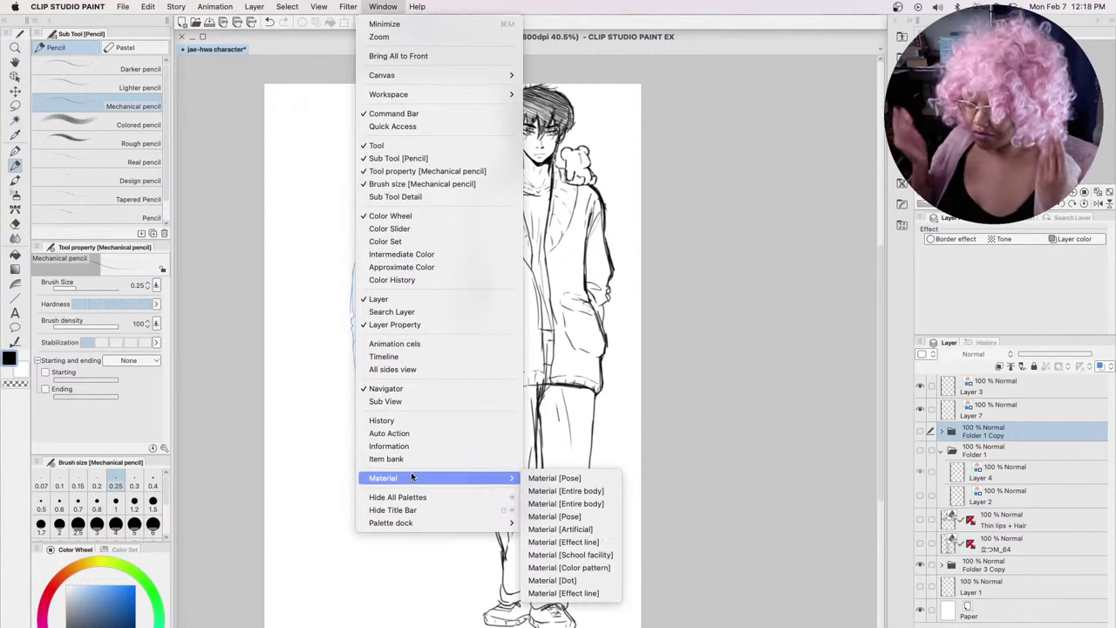
{"action": "left_click", "coordinate": [586, 479]}
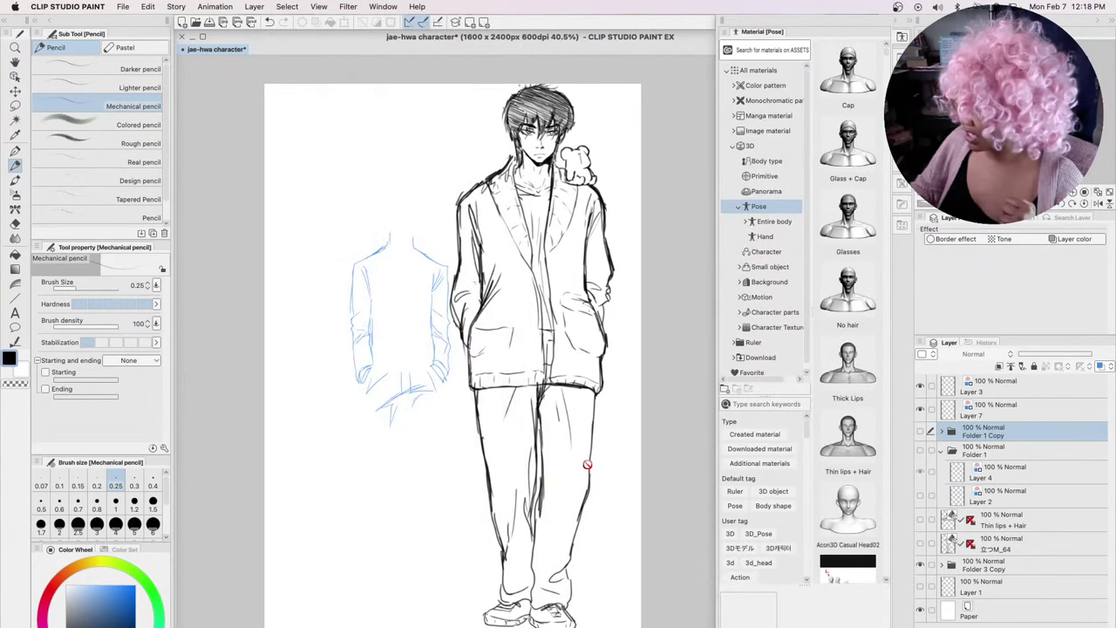
Browse the 3D materials to the Entire body category under Pose and look through its available poses
{"action": "left_click", "coordinate": [738, 205]}
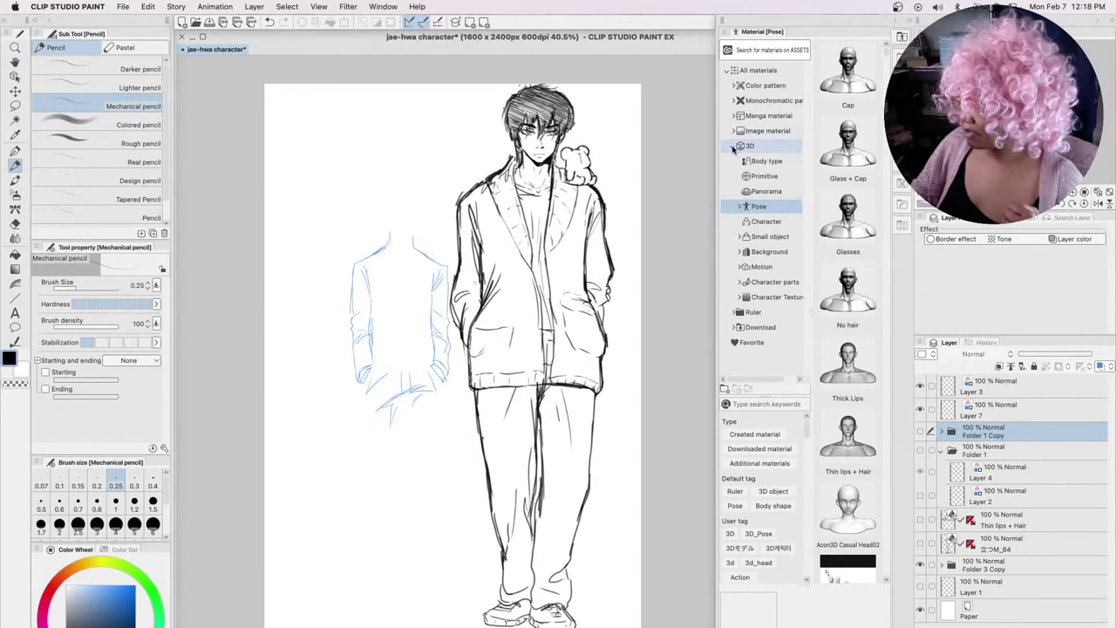
{"action": "left_click", "coordinate": [734, 148]}
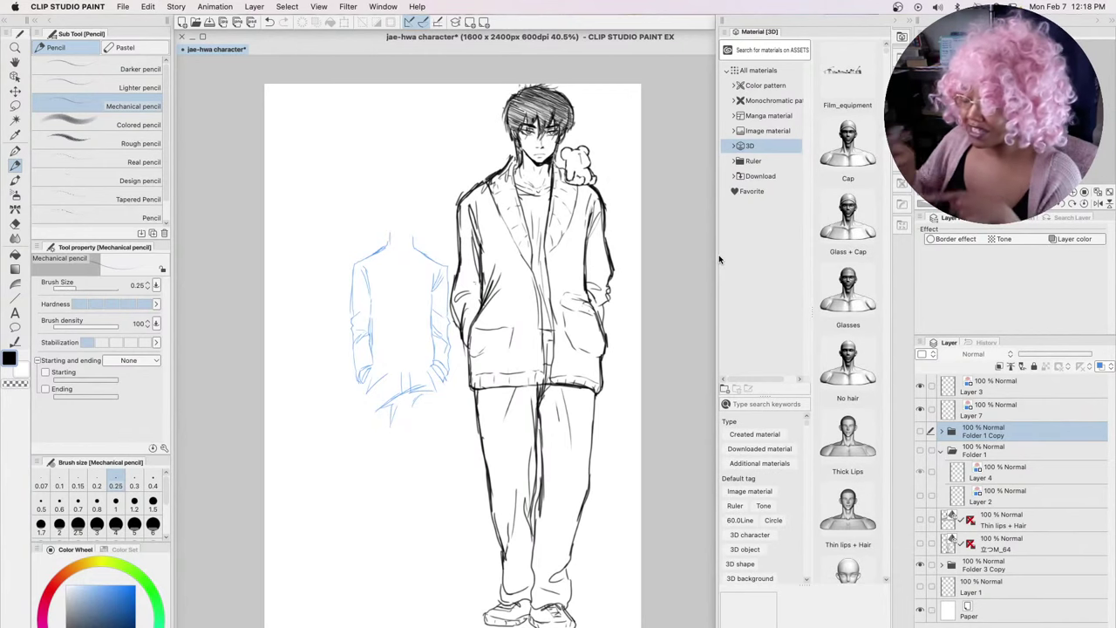
{"action": "left_click", "coordinate": [733, 148]}
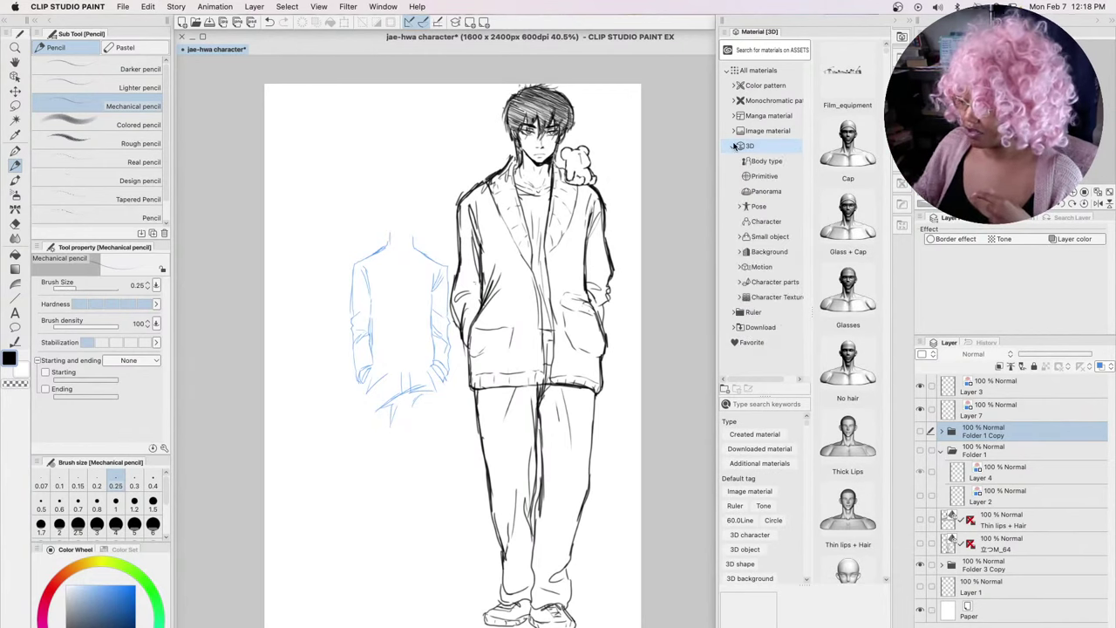
{"action": "left_click", "coordinate": [739, 206]}
{"action": "left_click", "coordinate": [758, 207]}
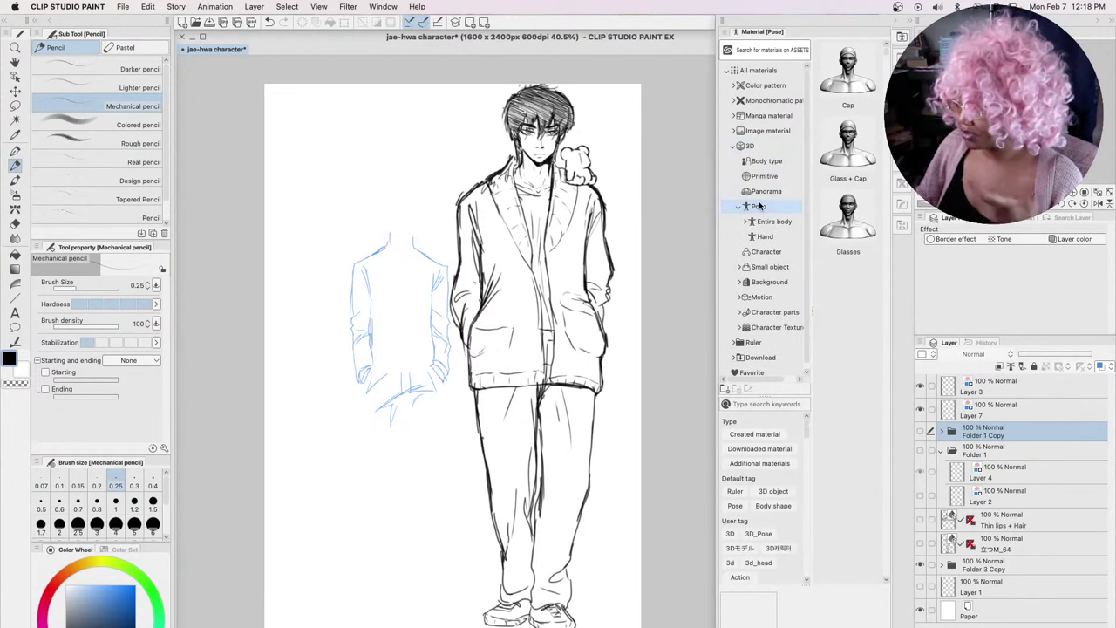
{"action": "left_click", "coordinate": [747, 221]}
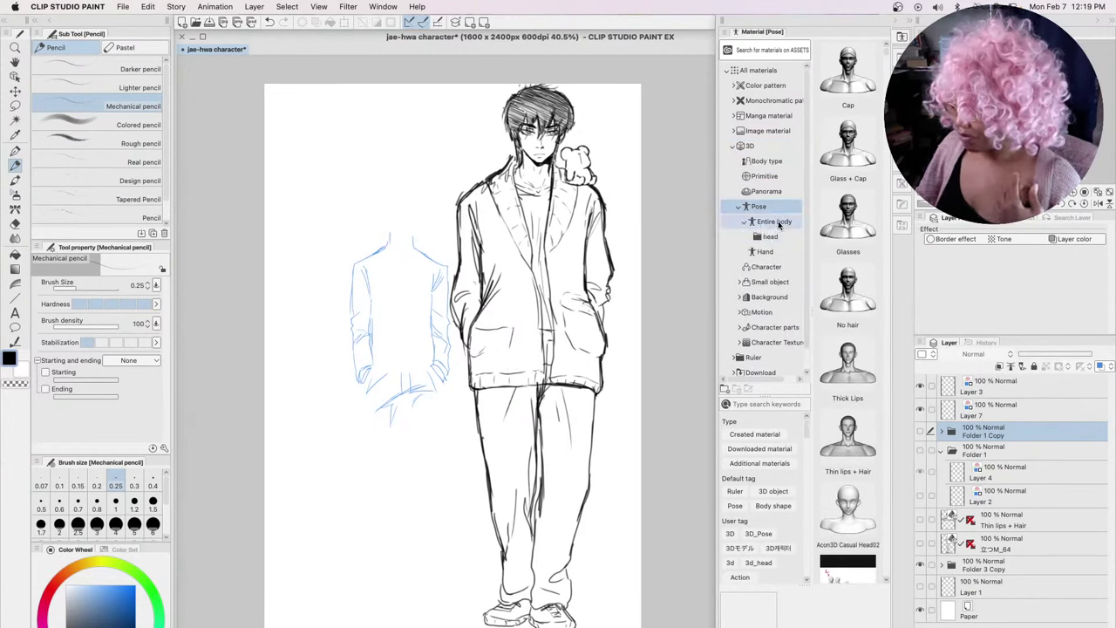
{"action": "left_click", "coordinate": [776, 222]}
{"action": "scroll", "coordinate": [886, 56], "scroll_direction": "down", "scroll_amount": 1}
{"action": "left_click_drag", "start_coordinate": [887, 56], "coordinate": [880, 514]}
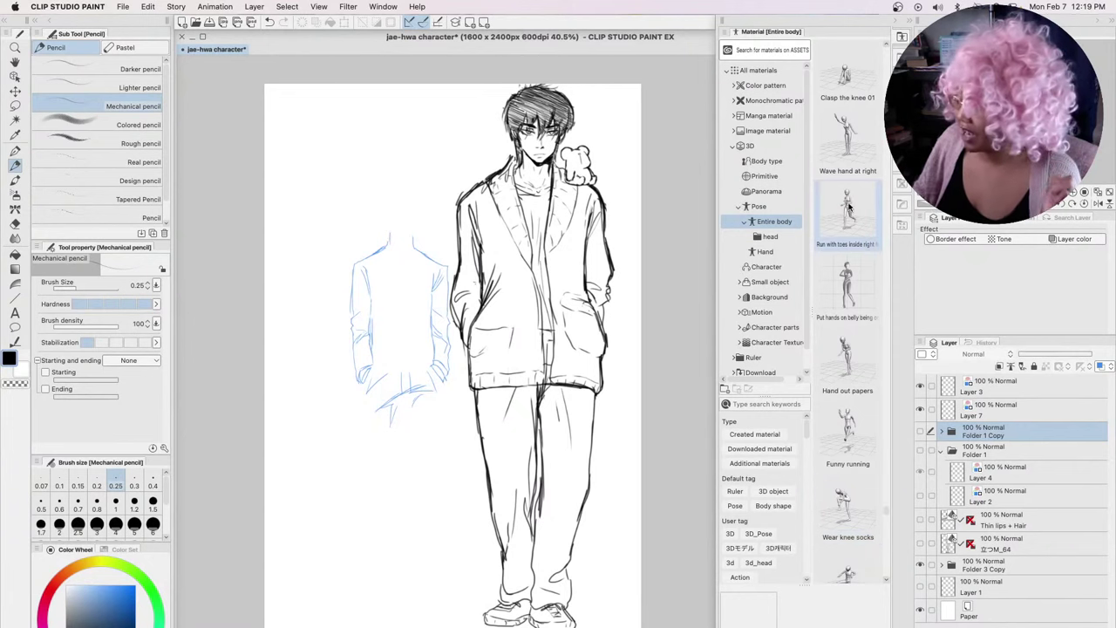
Place the "Run with toes inside right front" pose material on the canvas as a 3D figure
{"action": "left_click_drag", "start_coordinate": [845, 211], "coordinate": [479, 316]}
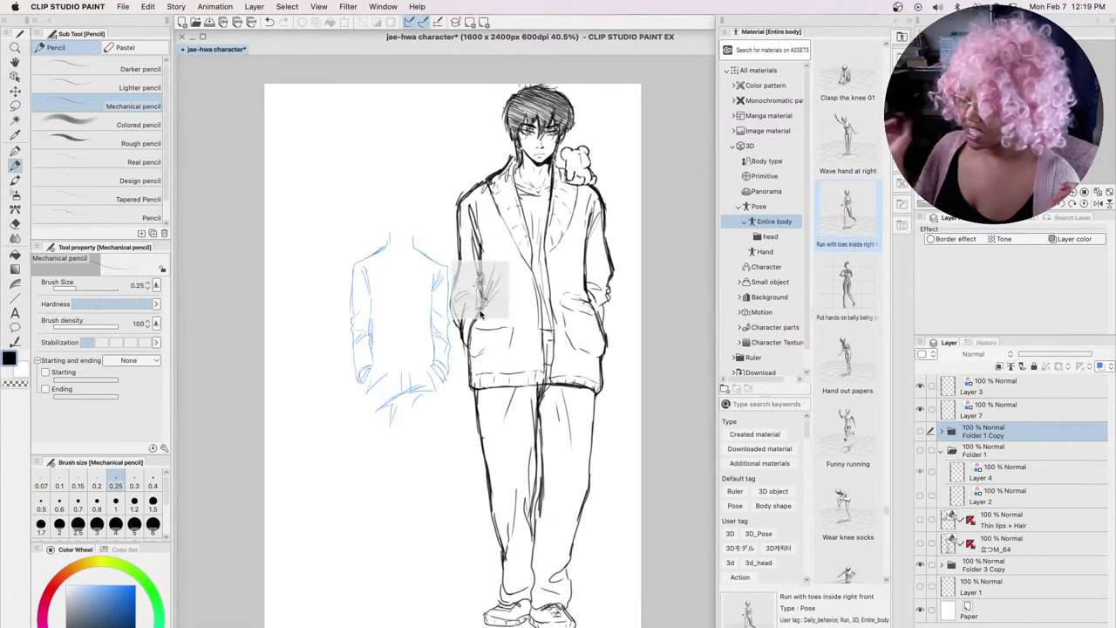
{"action": "left_click_drag", "start_coordinate": [480, 315], "coordinate": [480, 315]}
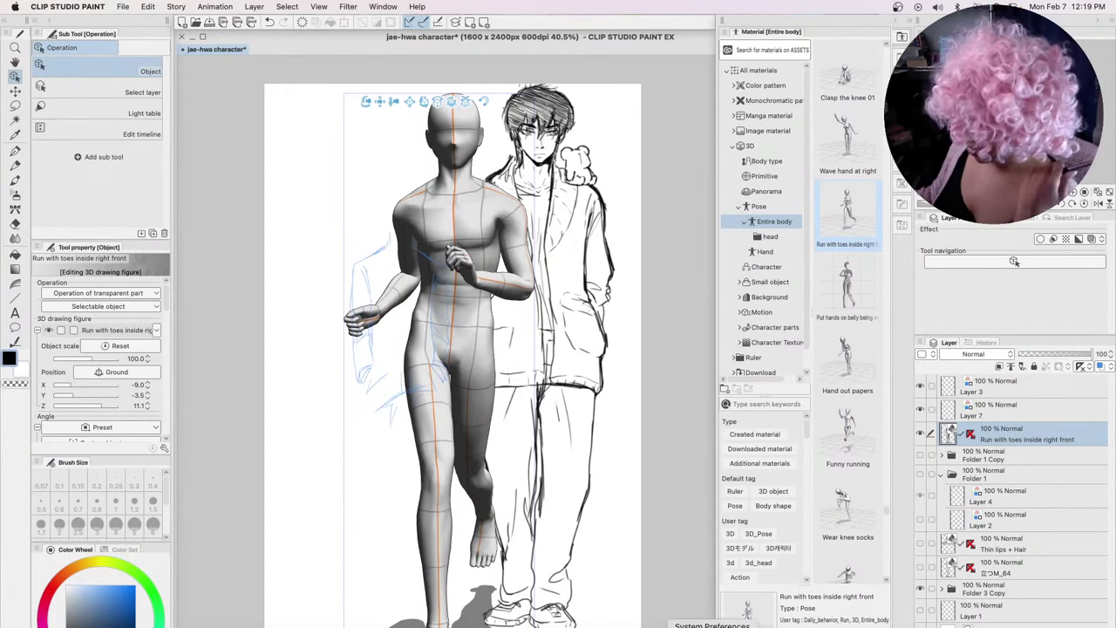
Switch to System Preferences, set the sound output to Internal Speakers, and lower the output volume
{"action": "left_click", "coordinate": [711, 622]}
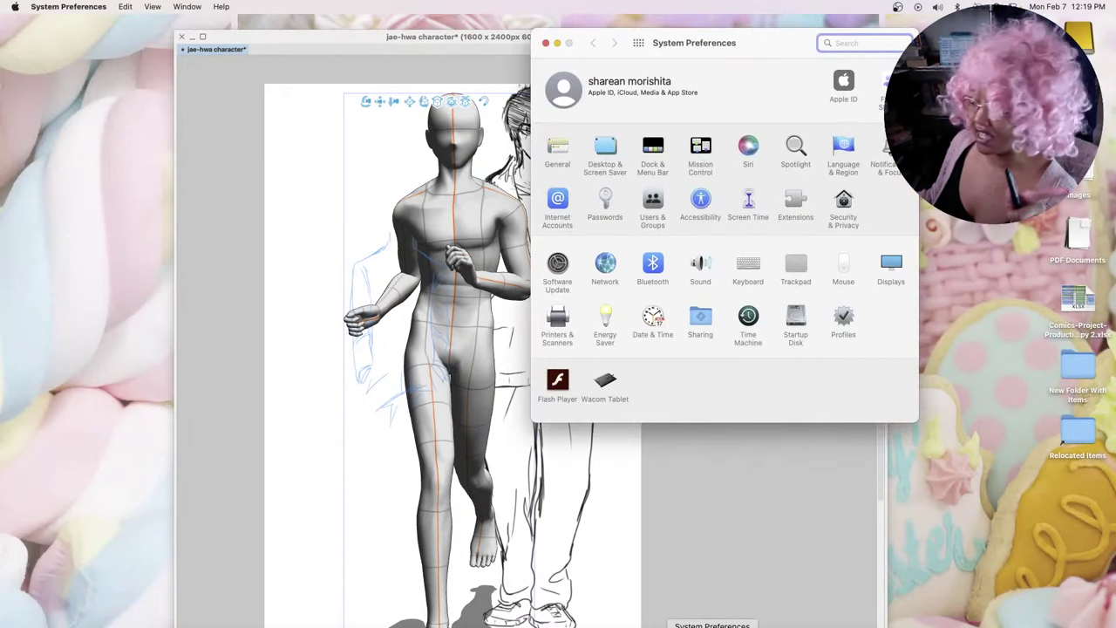
{"action": "left_click", "coordinate": [700, 262]}
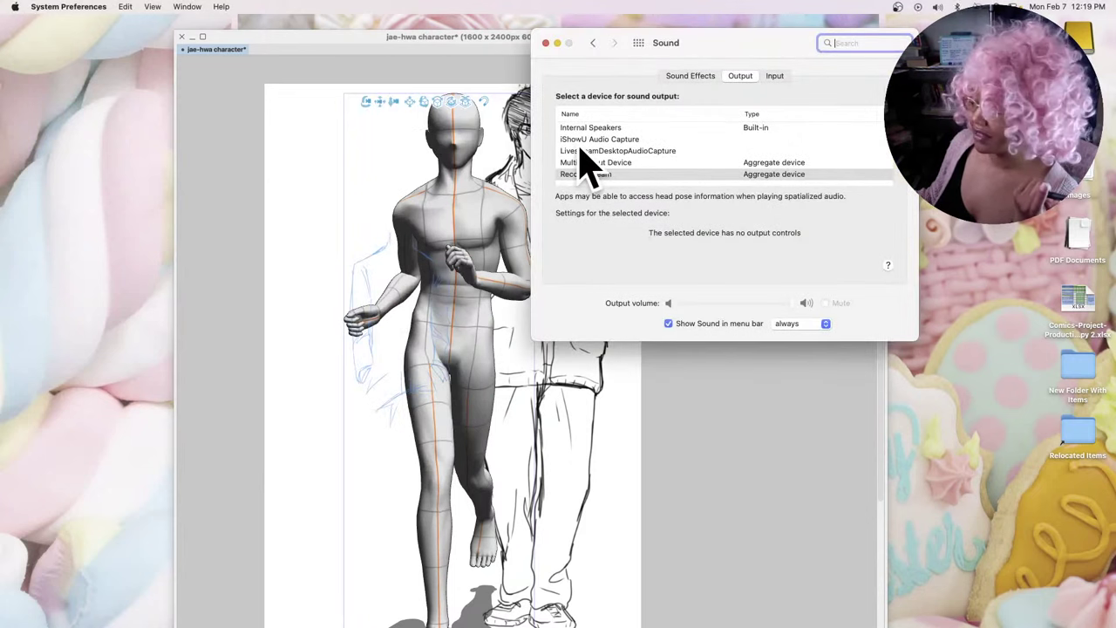
{"action": "left_click", "coordinate": [625, 129]}
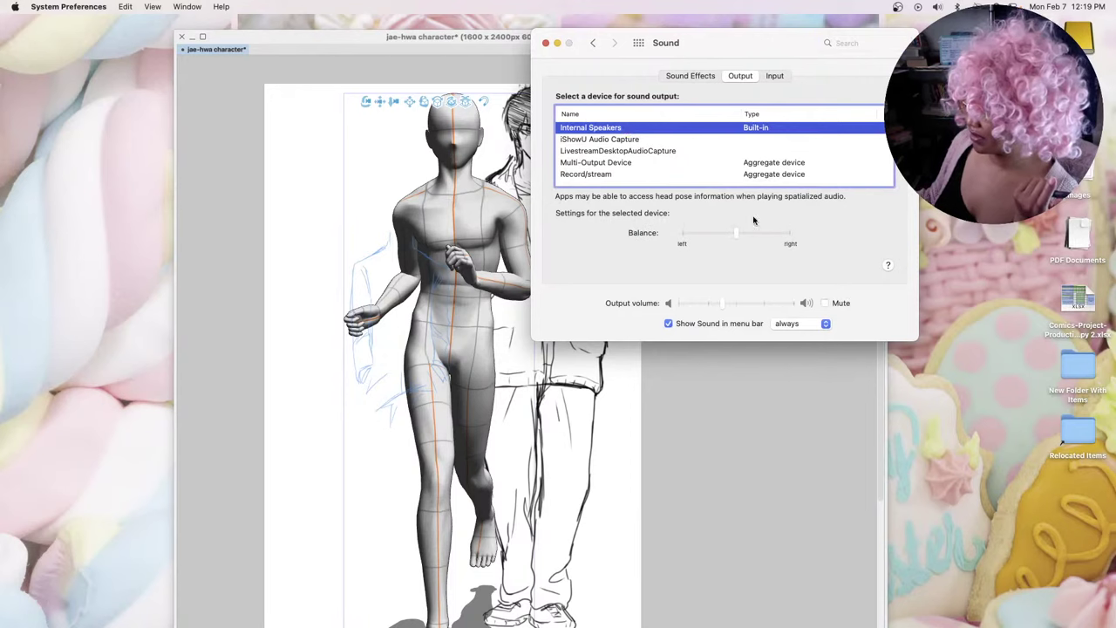
{"action": "key", "text": "XF86AudioRaiseVolume"}
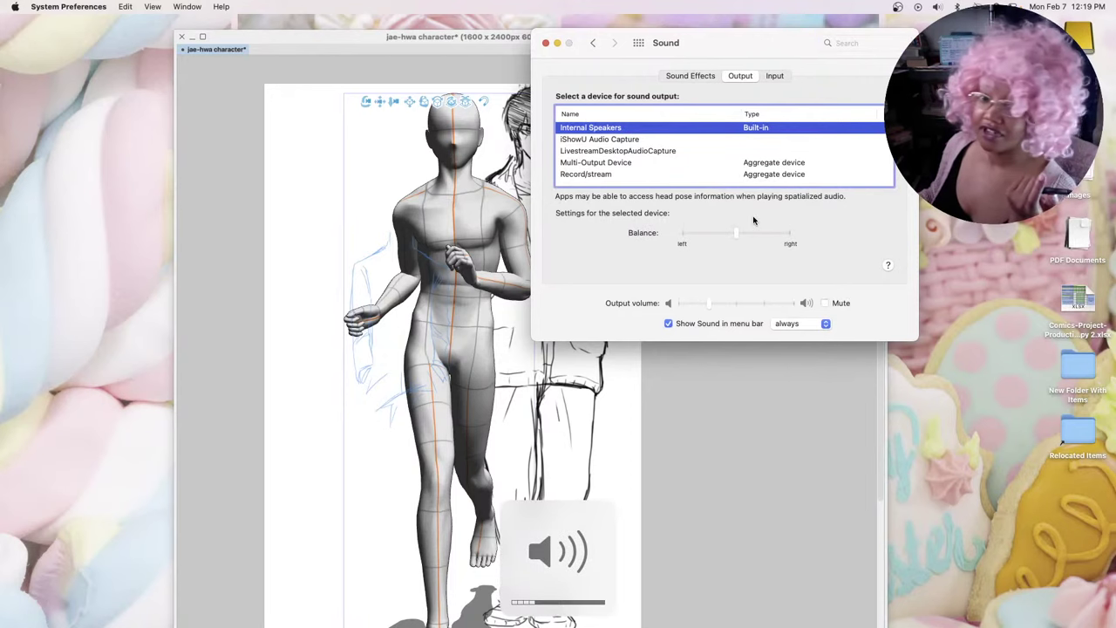
{"action": "left_click", "coordinate": [546, 44]}
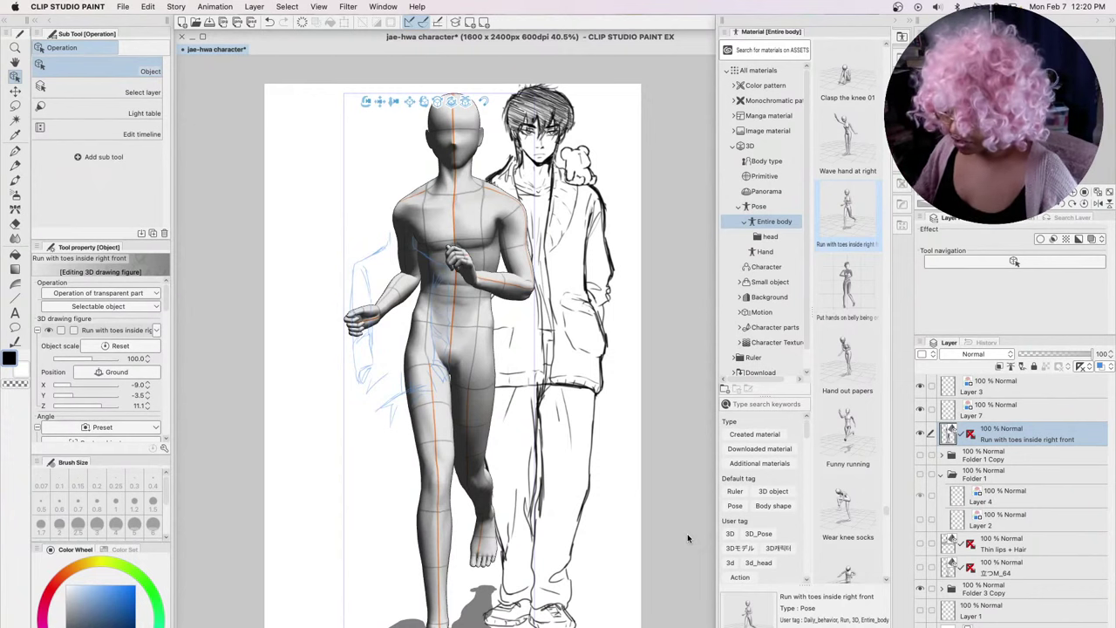
Undo the placed 3D figure and add the "Run with toes inside right front" pose to the canvas again
{"action": "key", "text": "super+z"}
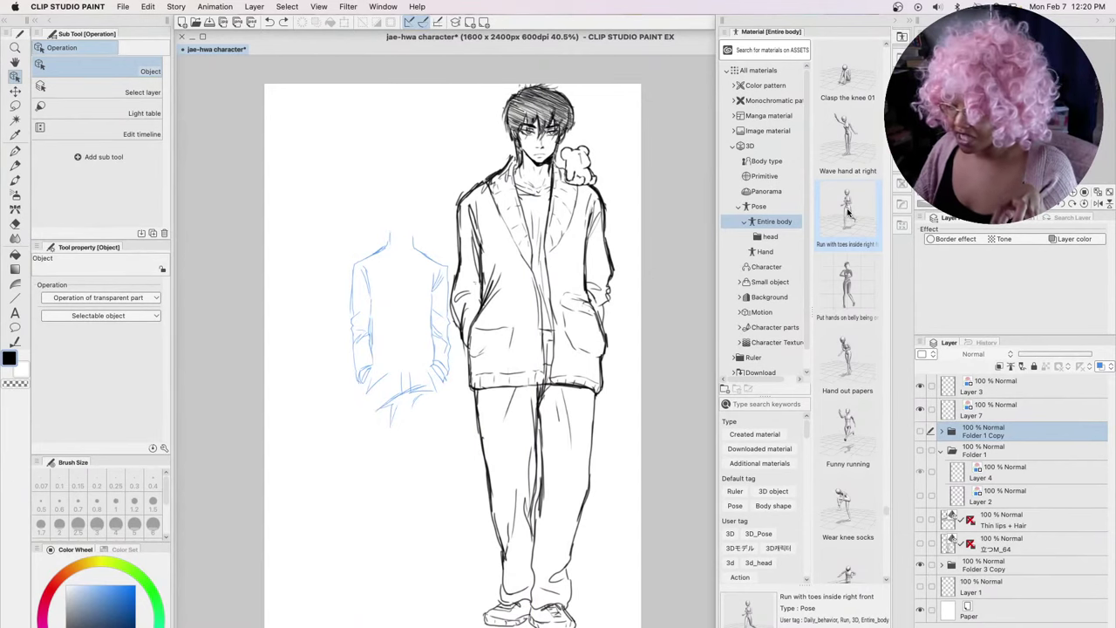
{"action": "left_click_drag", "start_coordinate": [848, 211], "coordinate": [459, 314]}
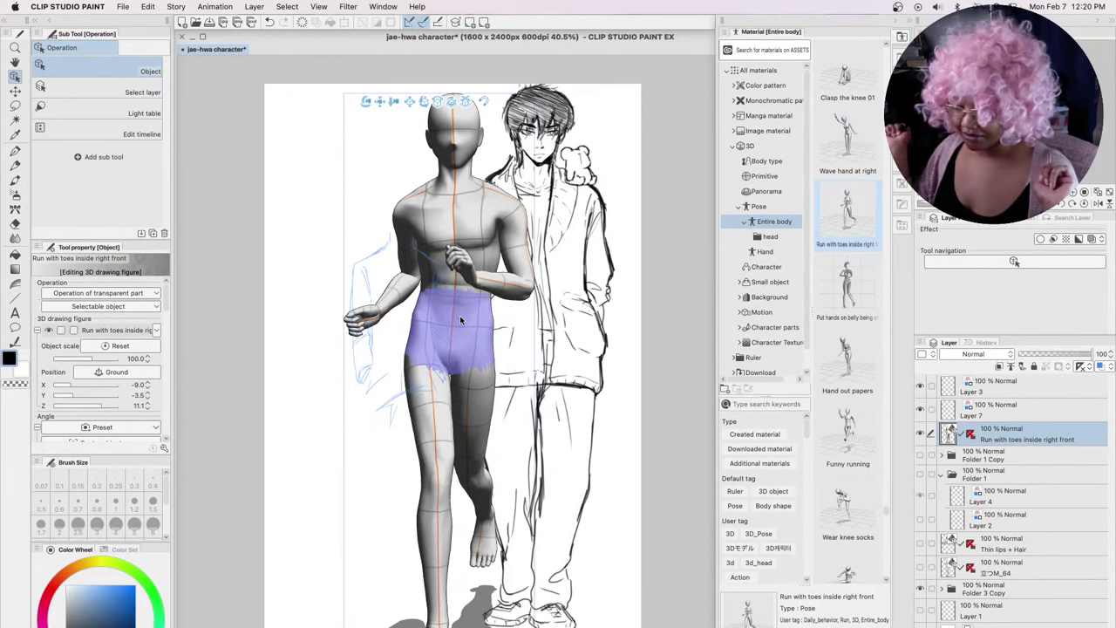
{"action": "key", "text": "XF86AudioLowerVolume"}
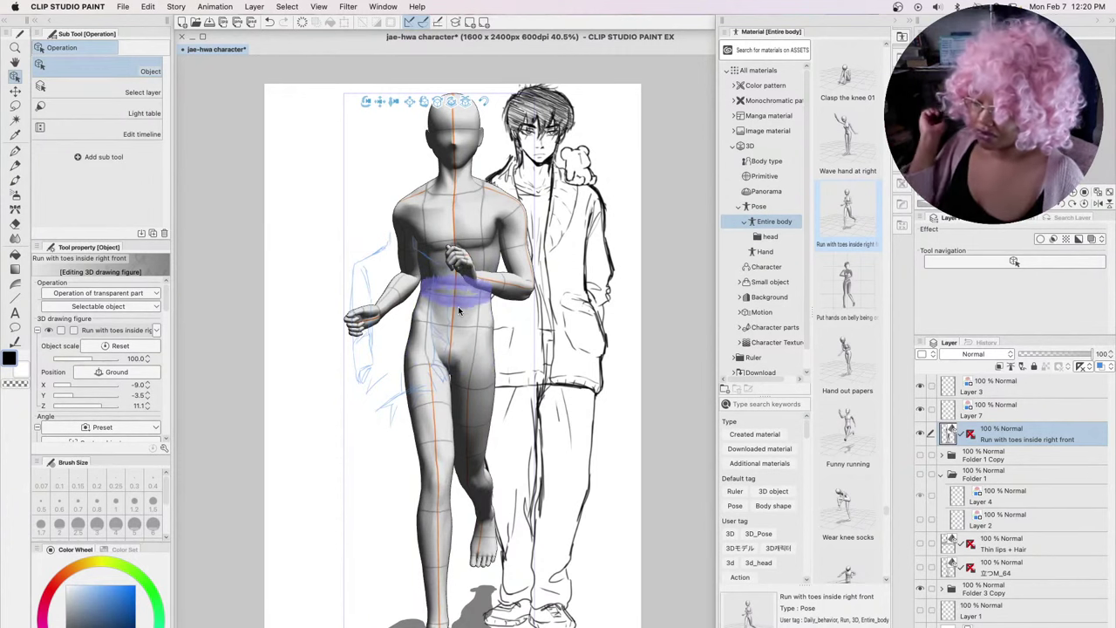
Repose the 3D figure's arms, extending its right hand outward and raising its left hand in front of the shoulder
{"action": "left_click", "coordinate": [457, 306]}
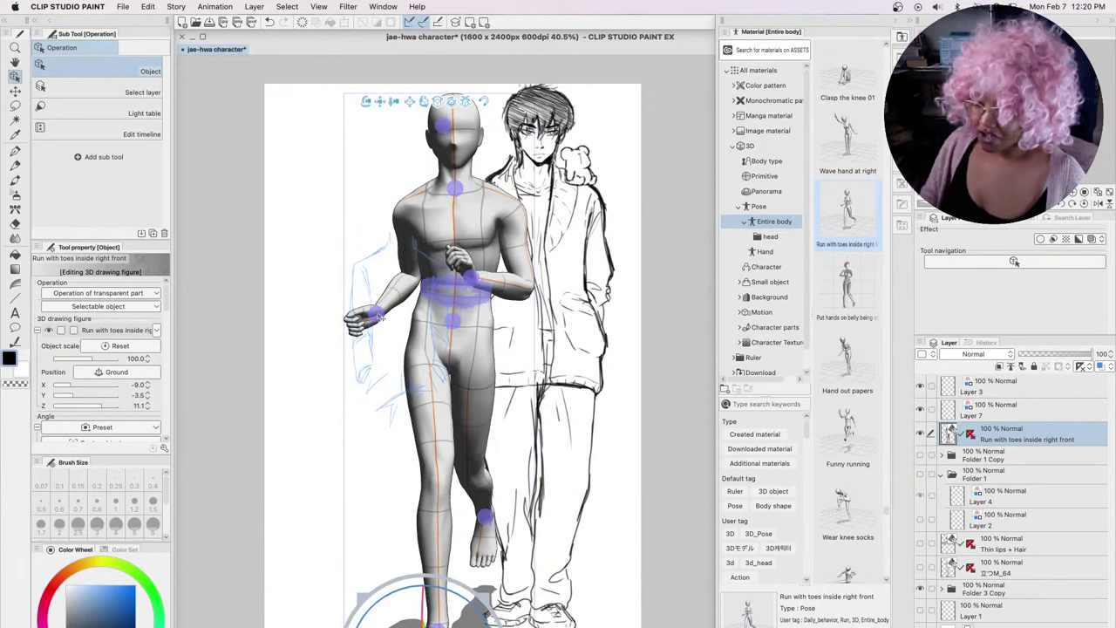
{"action": "left_click", "coordinate": [336, 308]}
{"action": "mouse_move", "coordinate": [335, 308]}
{"action": "left_mouse_down"}
{"action": "mouse_move", "coordinate": [324, 311]}
{"action": "mouse_move", "coordinate": [321, 253]}
{"action": "mouse_move", "coordinate": [347, 320]}
{"action": "mouse_move", "coordinate": [338, 292]}
{"action": "left_mouse_up"}
{"action": "left_click_drag", "start_coordinate": [344, 335], "coordinate": [340, 330]}
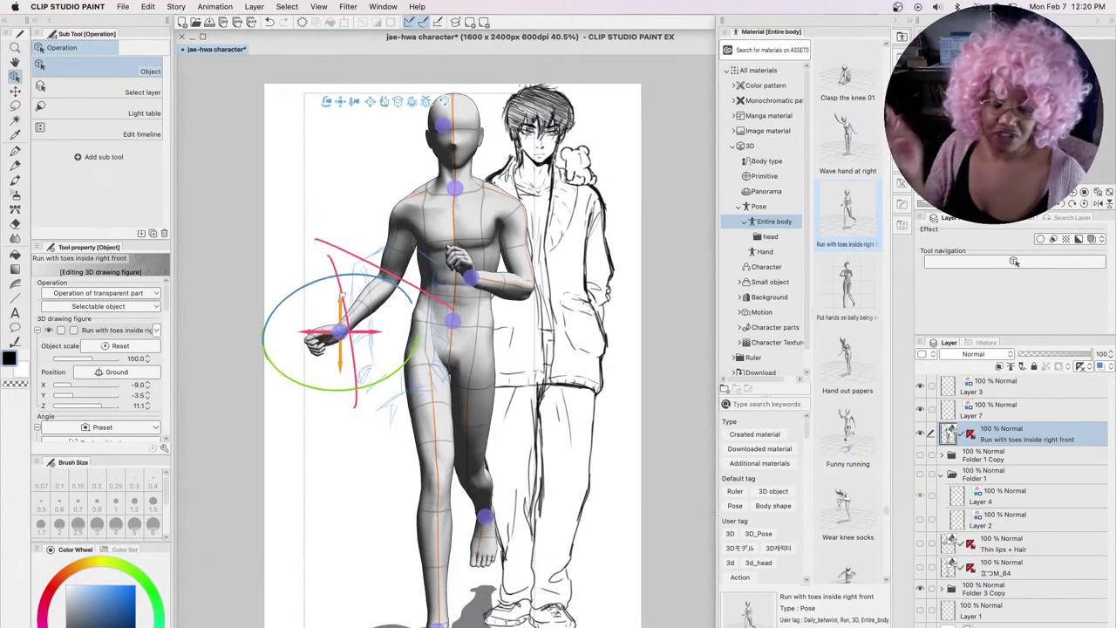
{"action": "mouse_move", "coordinate": [523, 292]}
{"action": "left_mouse_down"}
{"action": "mouse_move", "coordinate": [511, 323]}
{"action": "mouse_move", "coordinate": [521, 294]}
{"action": "left_mouse_up"}
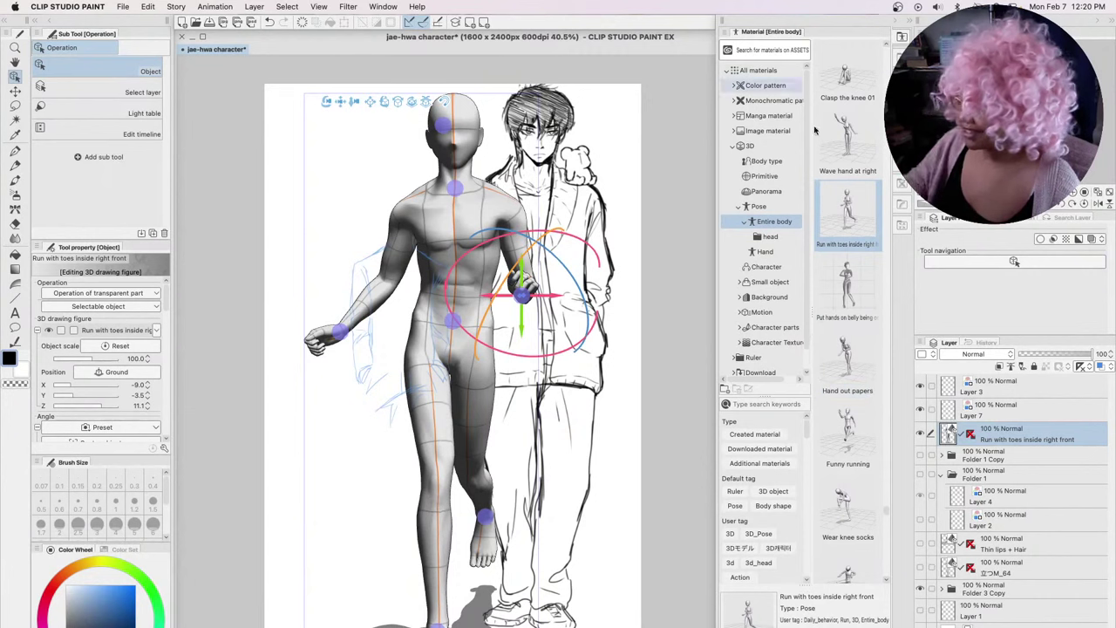
{"action": "scroll", "coordinate": [881, 492], "scroll_direction": "up", "scroll_amount": 5}
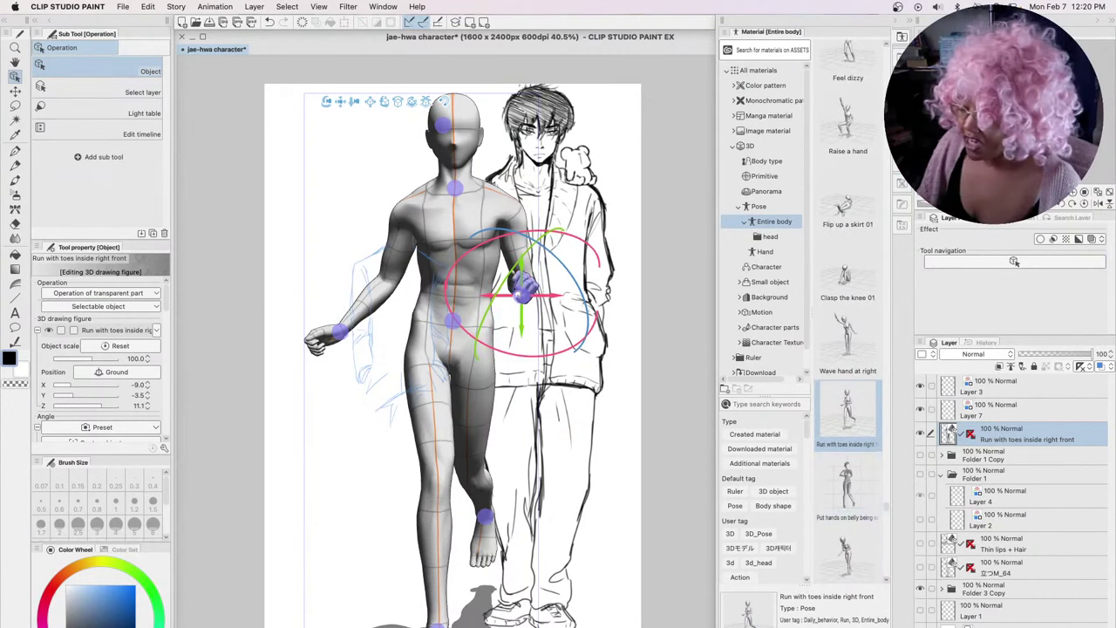
{"action": "left_click_drag", "start_coordinate": [559, 287], "coordinate": [540, 281]}
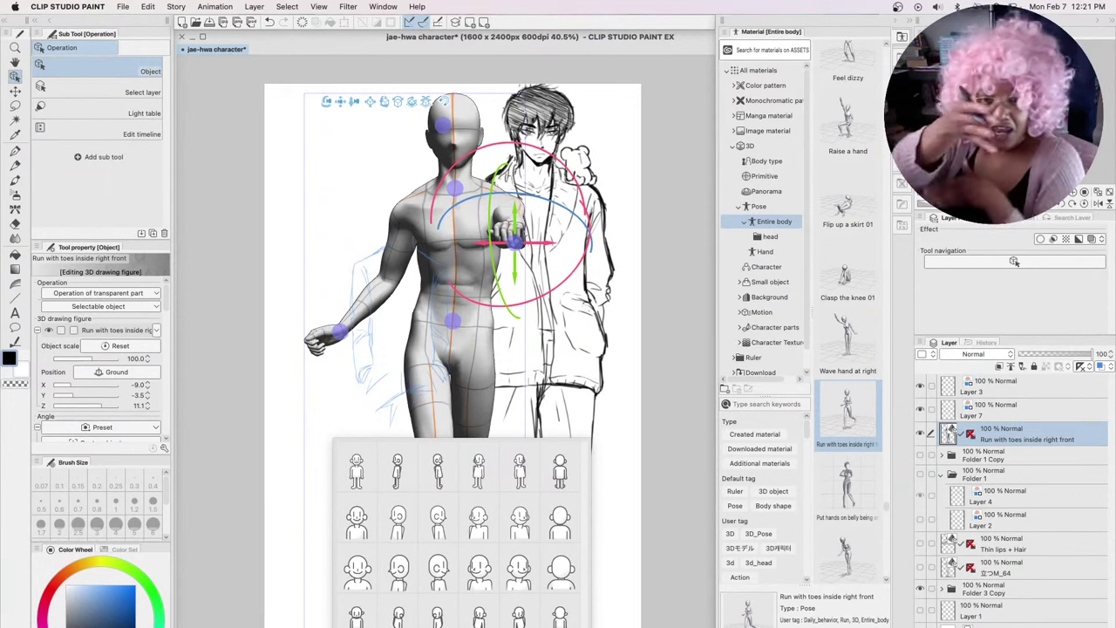
Try several preset camera angles on the 3D figure, including side and close-up views, finishing with the full-body front view
{"action": "left_click", "coordinate": [398, 518]}
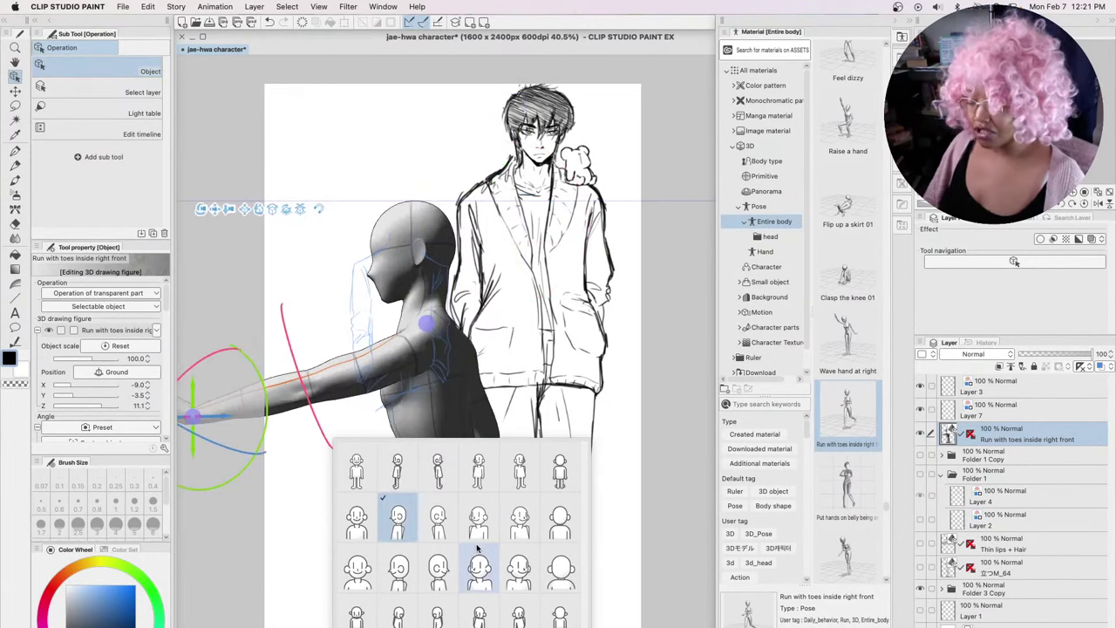
{"action": "left_click", "coordinate": [437, 519]}
{"action": "left_click", "coordinate": [437, 471]}
{"action": "left_click", "coordinate": [388, 569]}
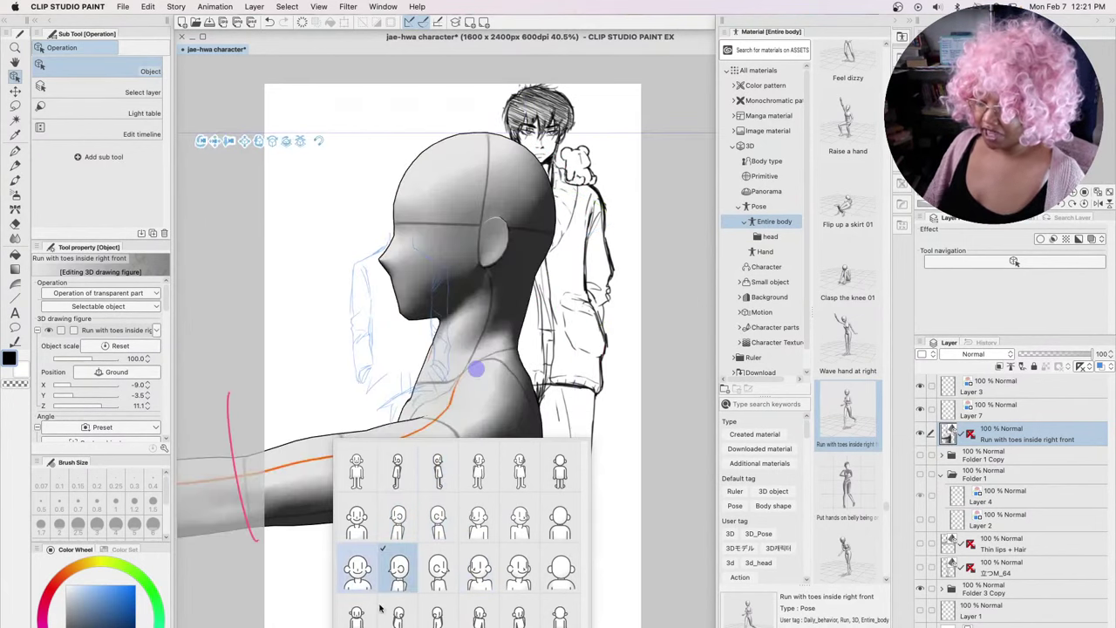
{"action": "left_click", "coordinate": [357, 569]}
{"action": "left_click", "coordinate": [357, 614]}
{"action": "left_click", "coordinate": [398, 615]}
{"action": "left_click", "coordinate": [479, 615]}
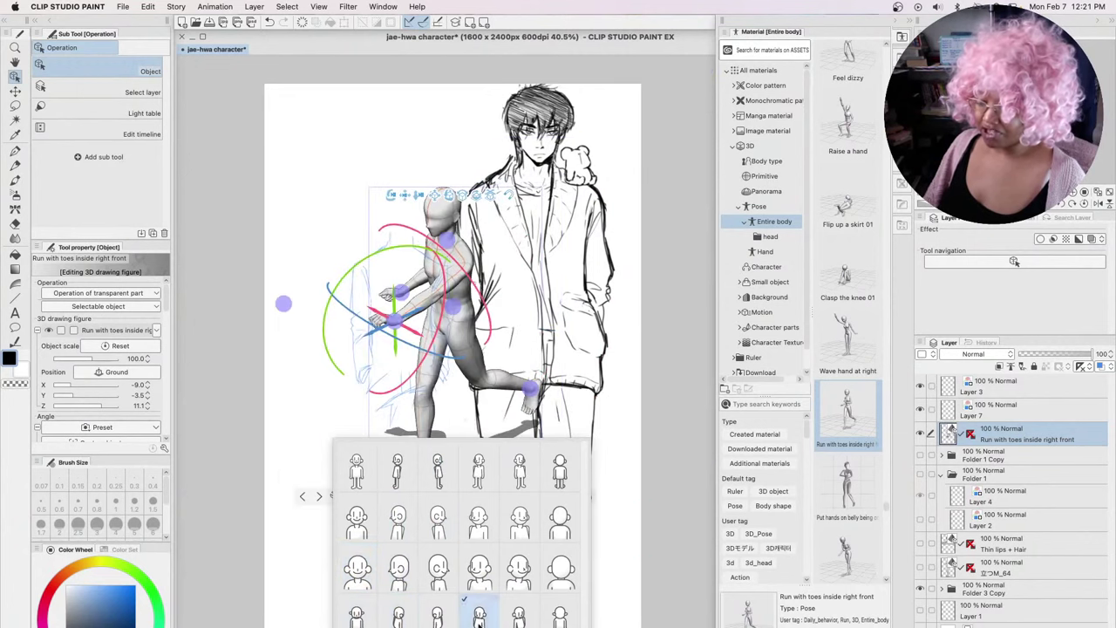
{"action": "left_click", "coordinate": [481, 471]}
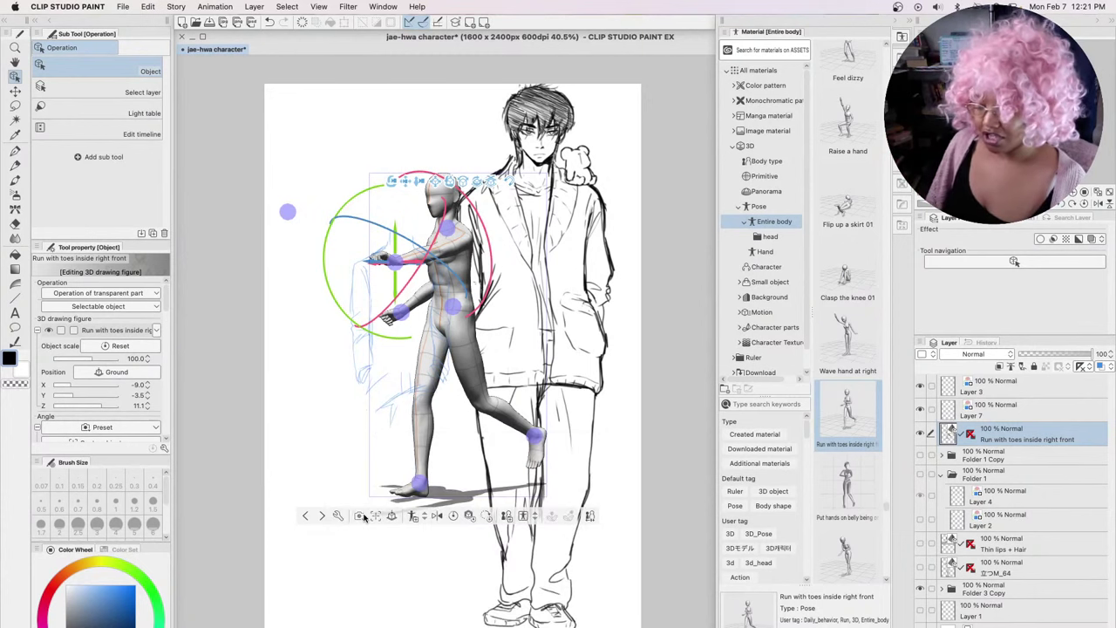
{"action": "left_click", "coordinate": [367, 515]}
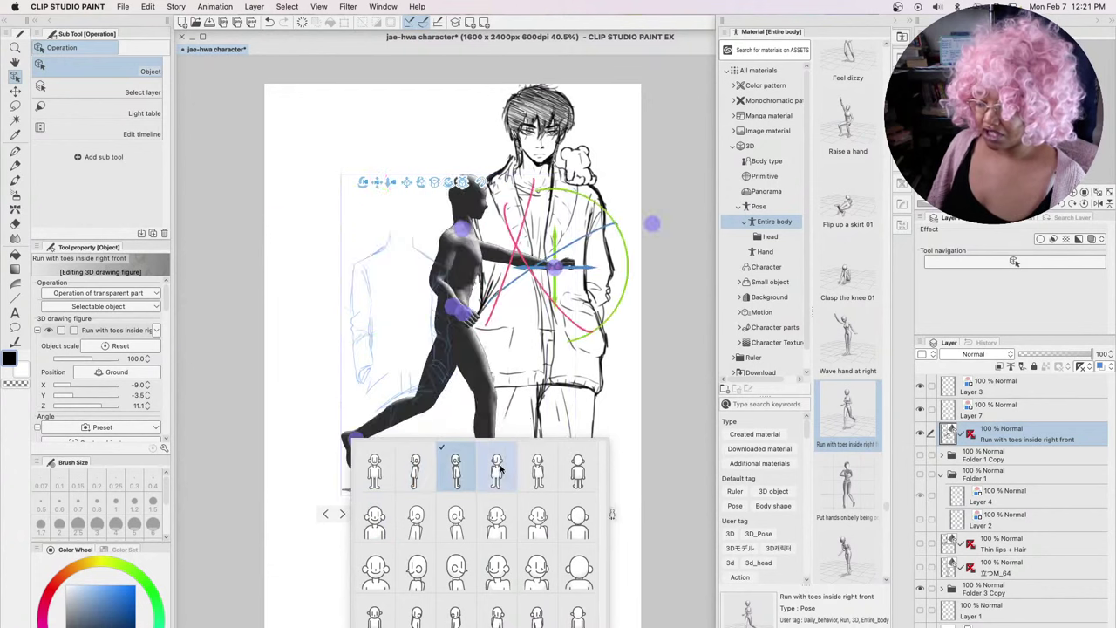
{"action": "left_click", "coordinate": [576, 473]}
{"action": "left_click", "coordinate": [375, 470]}
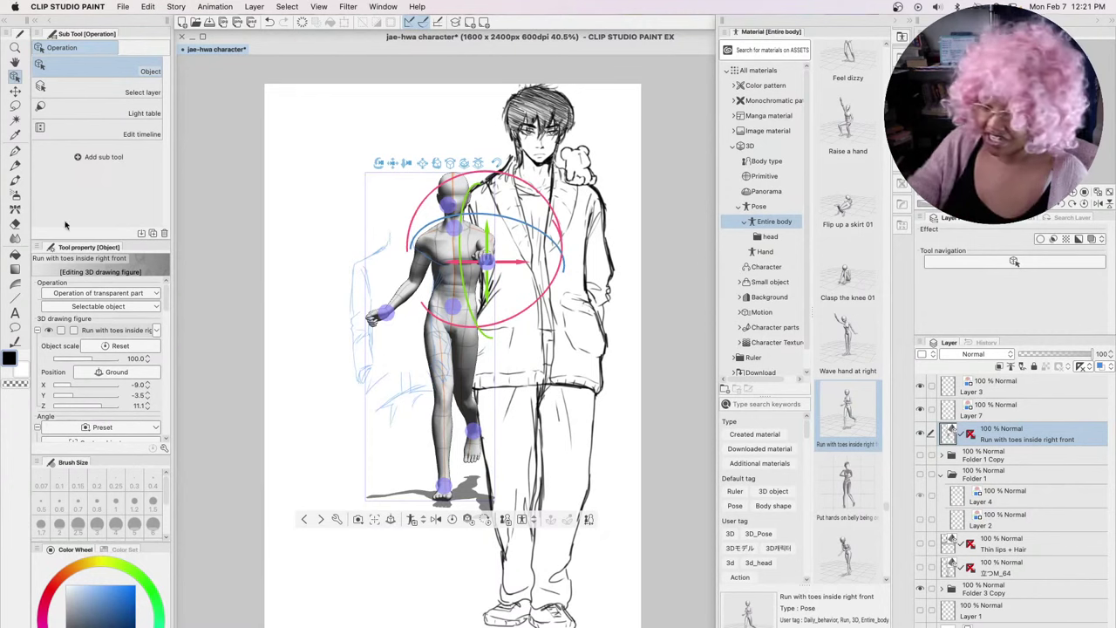
Switch to the Mechanical pencil and delete the "Run with toes inside right front" 3D layer
{"action": "left_click", "coordinate": [15, 165]}
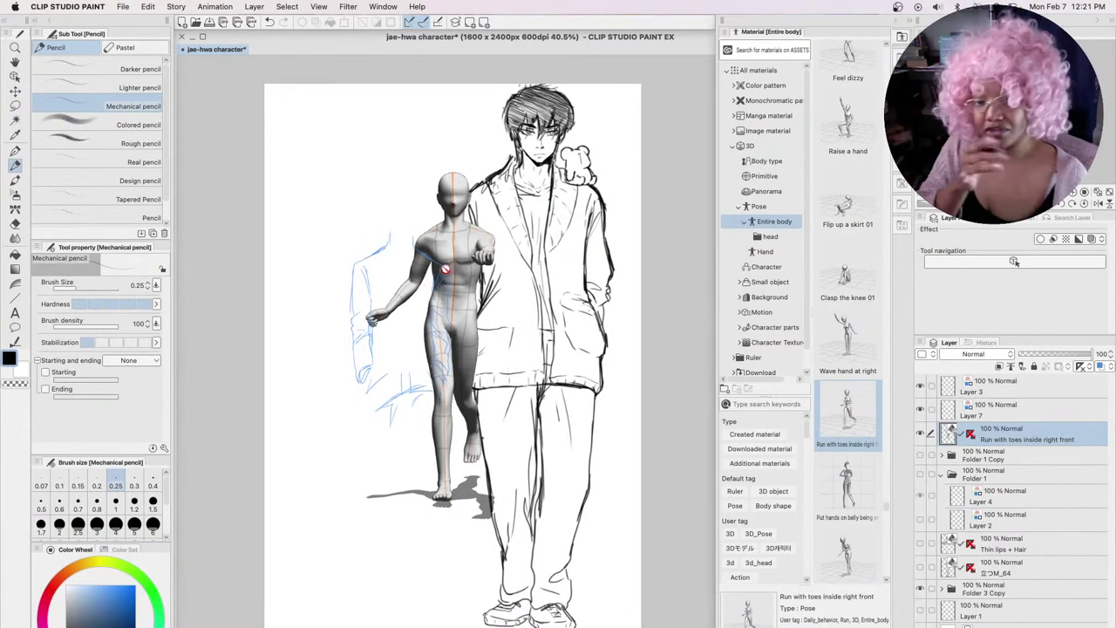
{"action": "key", "text": "Delete"}
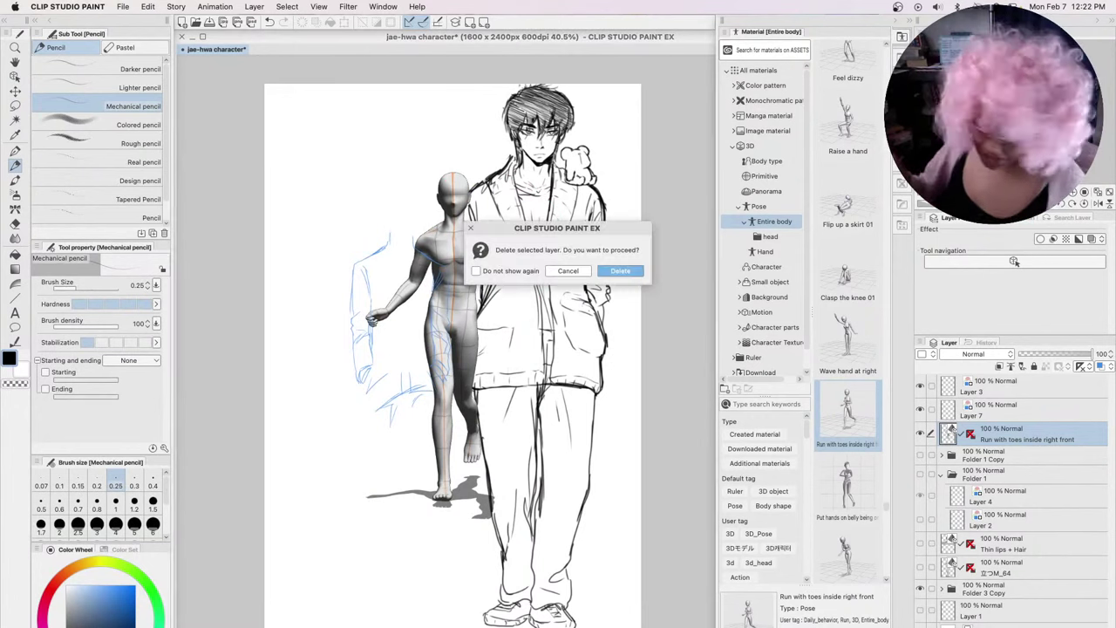
{"action": "left_click", "coordinate": [621, 272]}
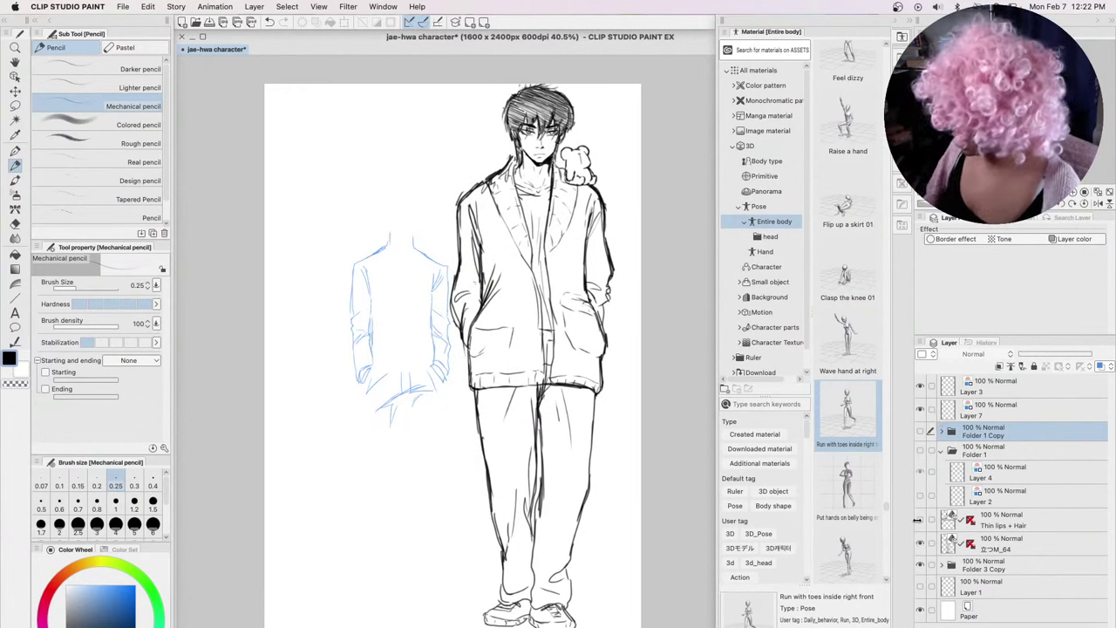
Compare the 3D head and body models with the blue sketches in Folder 1, and hide both 3D layers
{"action": "left_click", "coordinate": [918, 520]}
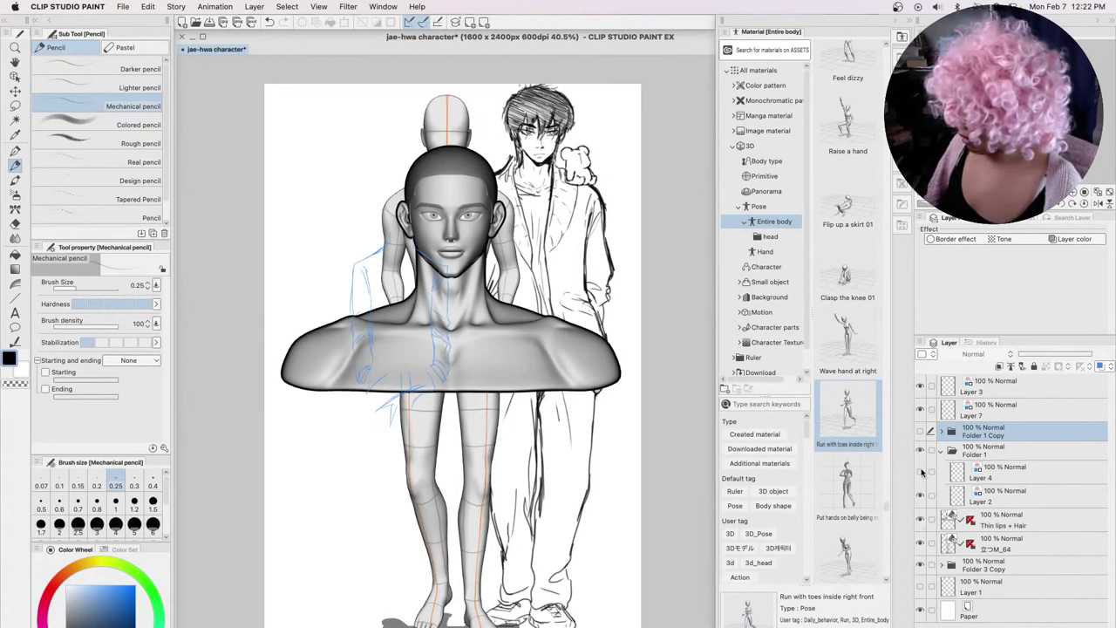
{"action": "left_click", "coordinate": [919, 472]}
{"action": "left_click", "coordinate": [922, 543]}
{"action": "left_click", "coordinate": [921, 520]}
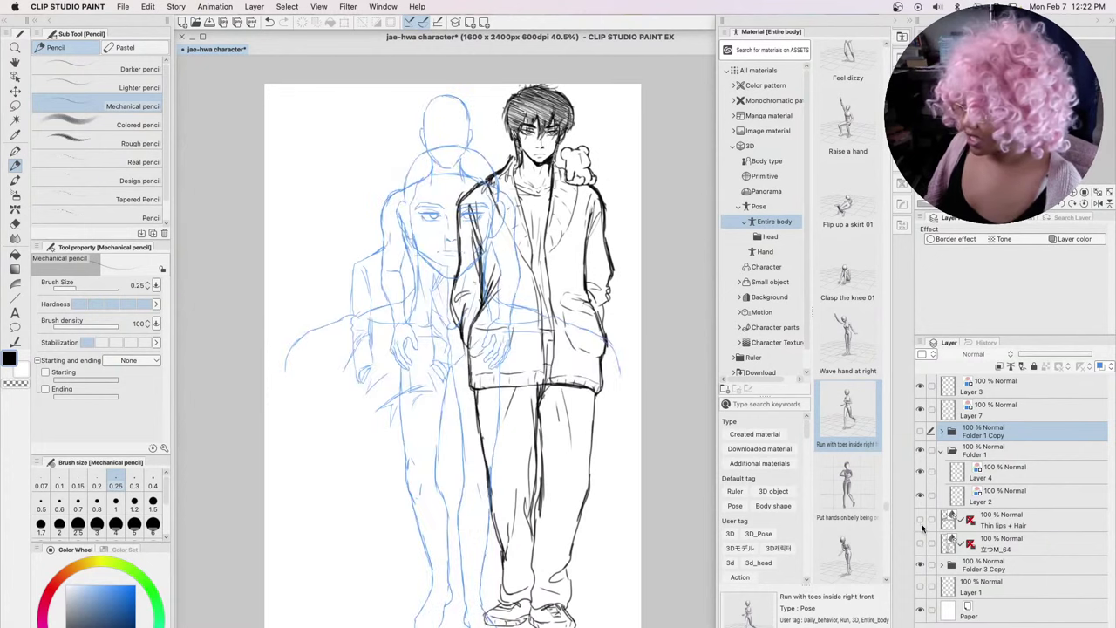
Hide Layer 3, Layer 7, Layer 2 and Folder 3 Copy, leaving only the blue head sketch on Layer 4
{"action": "left_click", "coordinate": [922, 388]}
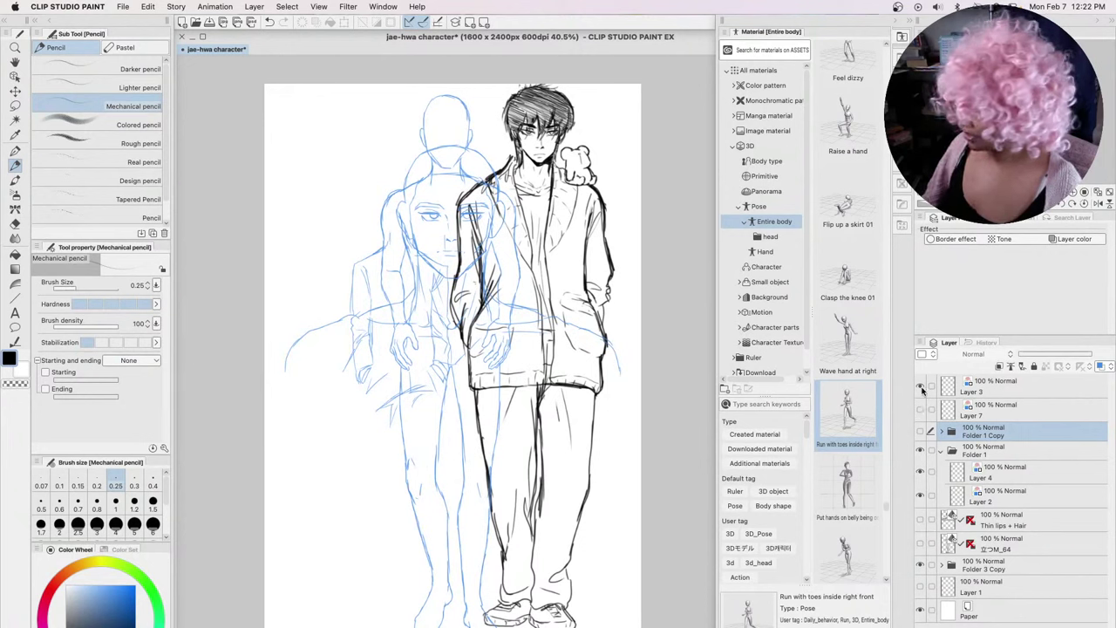
{"action": "left_click", "coordinate": [924, 407]}
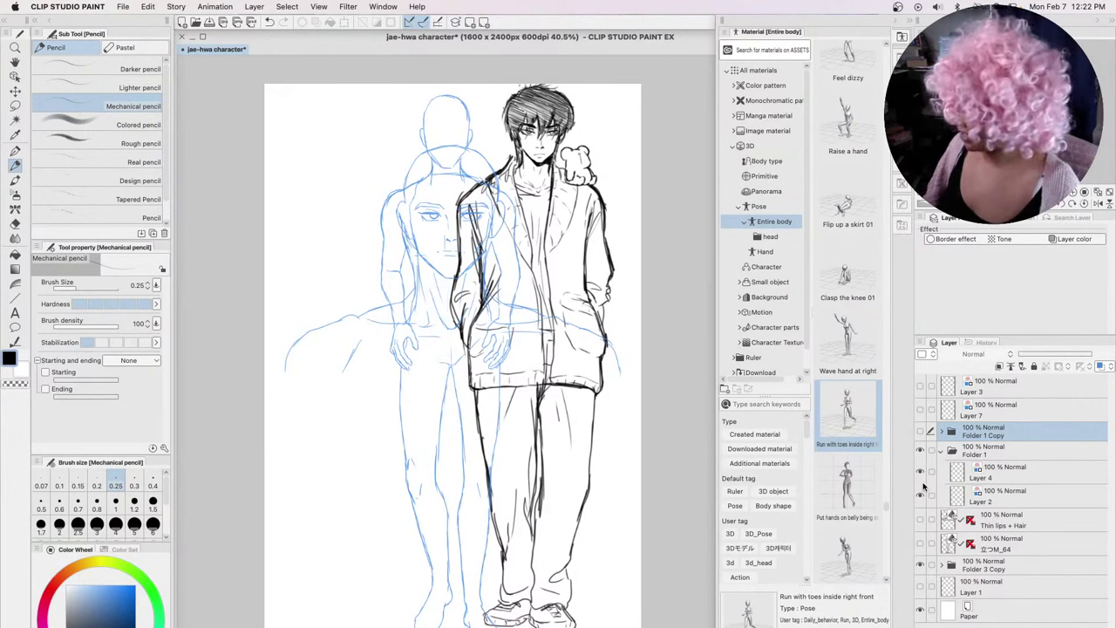
{"action": "left_click", "coordinate": [921, 474]}
{"action": "left_click", "coordinate": [923, 494]}
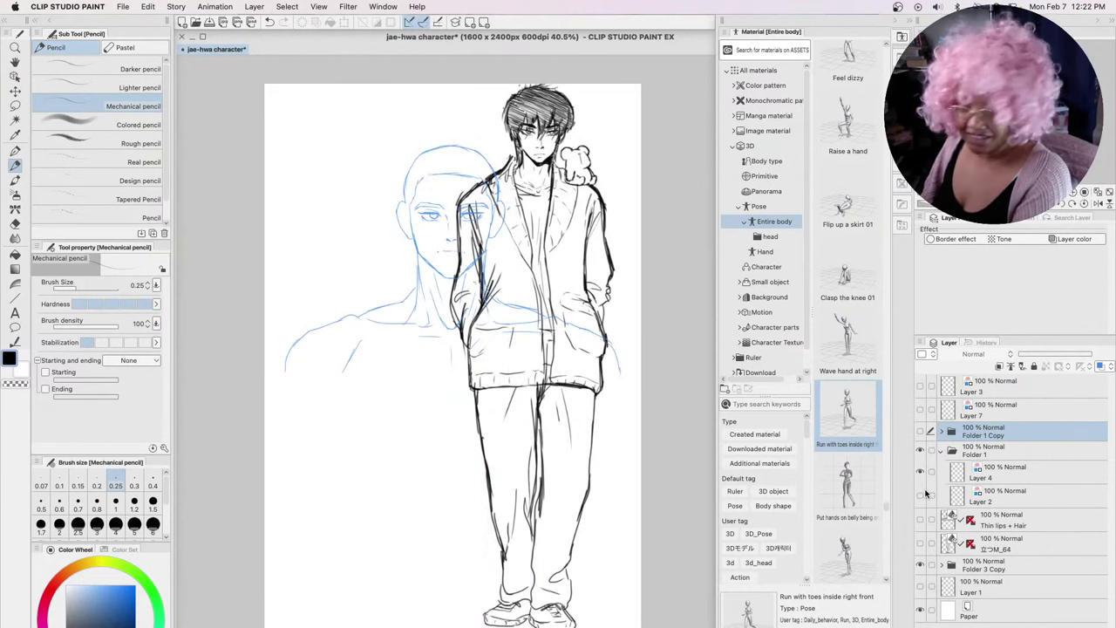
{"action": "left_click", "coordinate": [920, 565]}
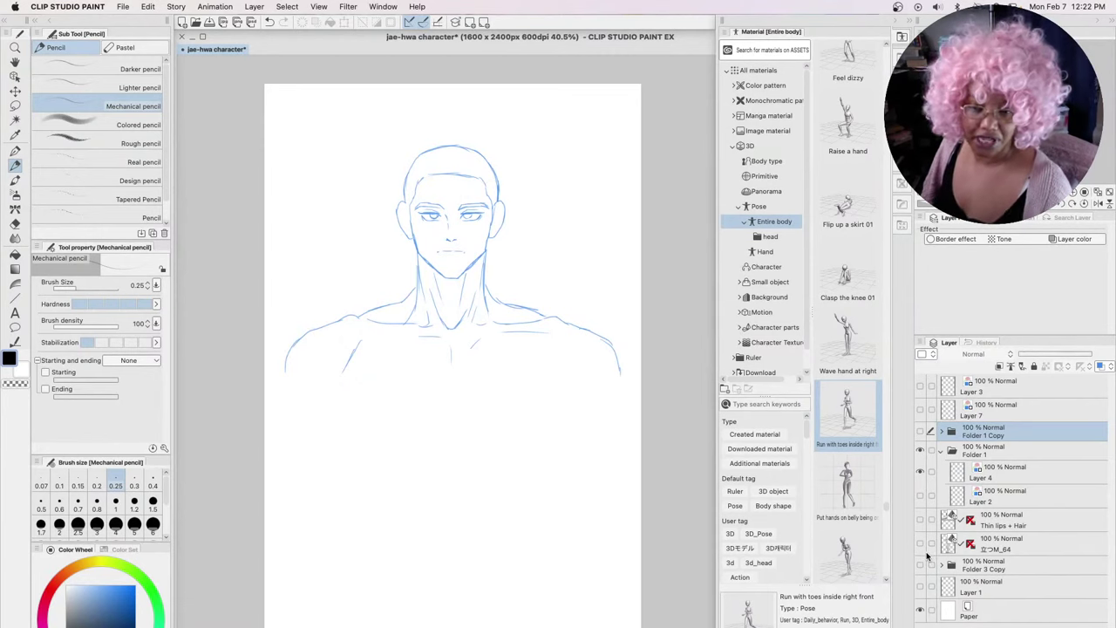
Swap the head sketch for the body sketch on Layer 2, and check it against the 3D head and 立つM_64 body models
{"action": "left_click", "coordinate": [920, 471]}
{"action": "left_click", "coordinate": [921, 521]}
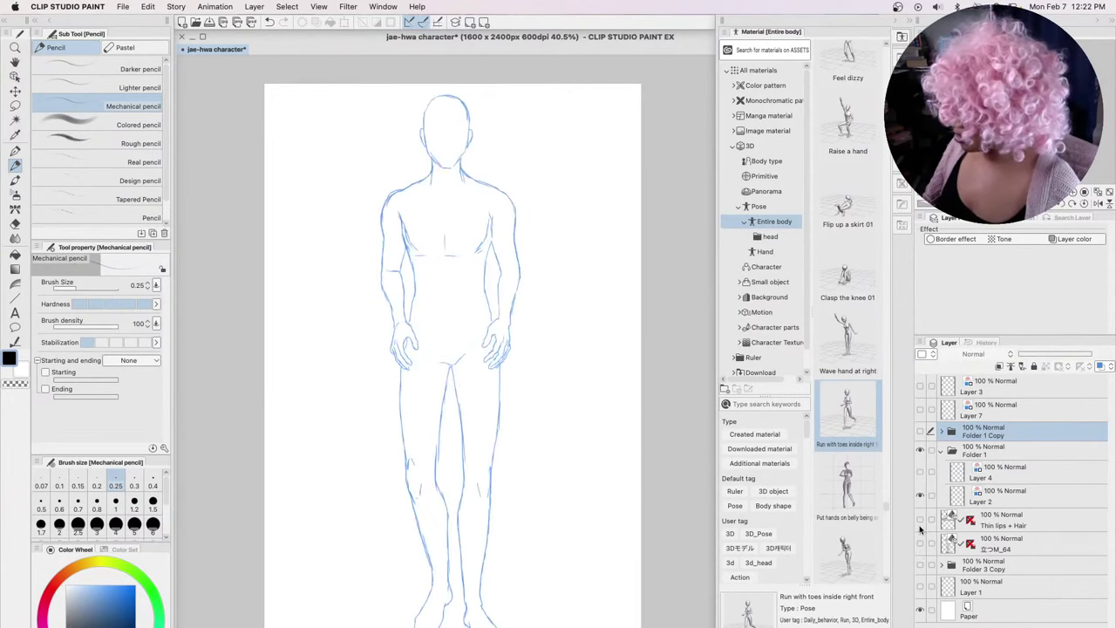
{"action": "left_click", "coordinate": [920, 520]}
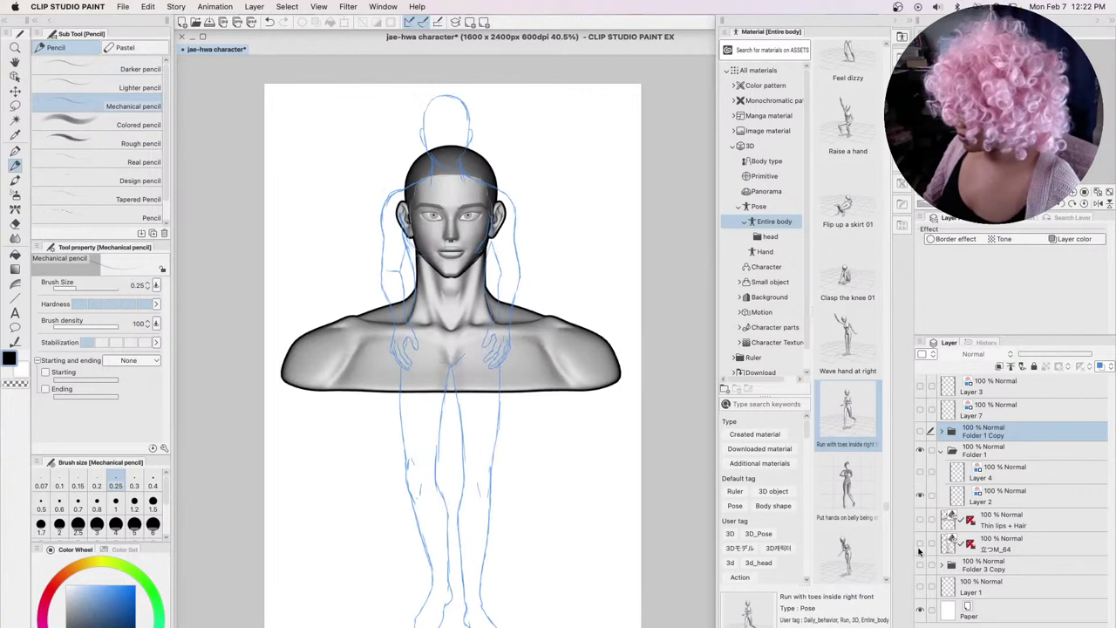
{"action": "left_click", "coordinate": [920, 542]}
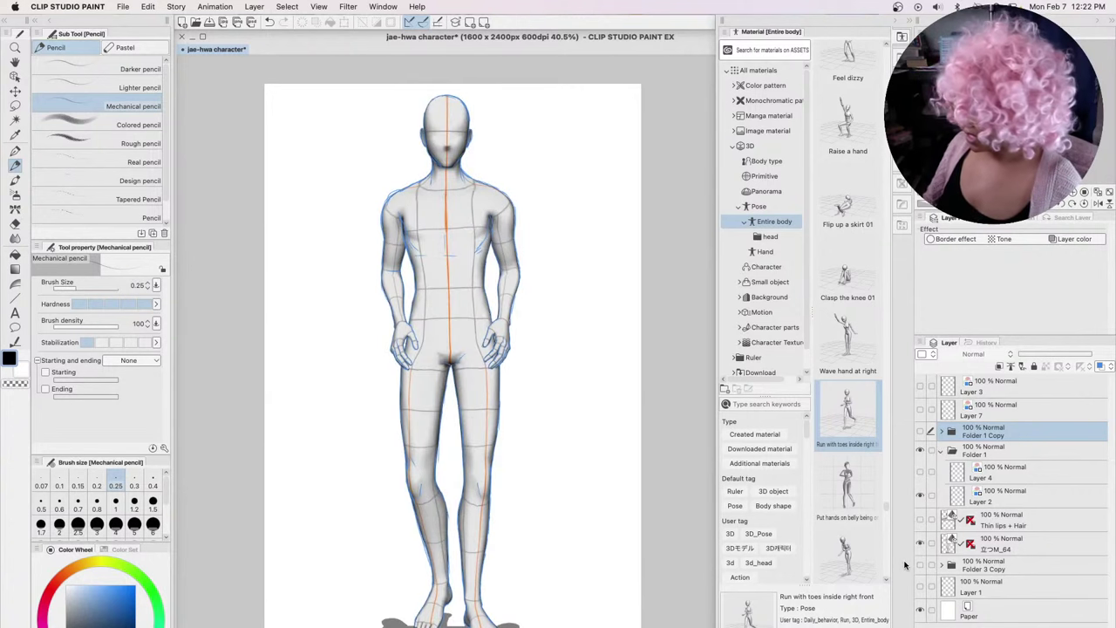
{"action": "left_click", "coordinate": [920, 542]}
Show Folder 1 Copy, Layer 7 and Folder 3 Copy with Folder 1 hidden, and view both clothed characters without the palettes
{"action": "left_click", "coordinate": [921, 433]}
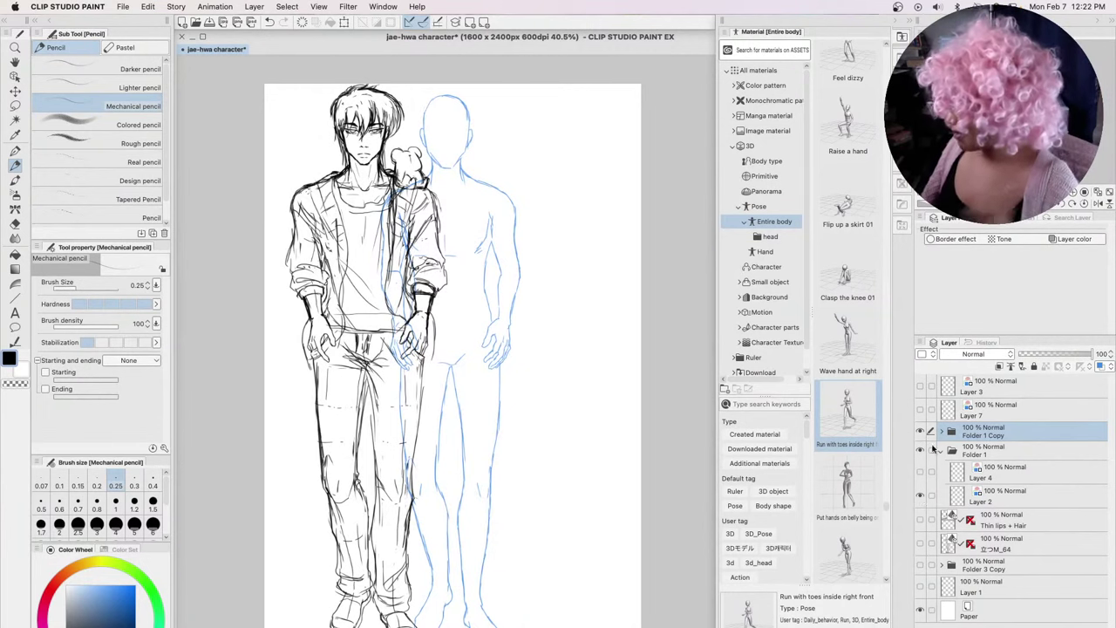
{"action": "left_click", "coordinate": [920, 452]}
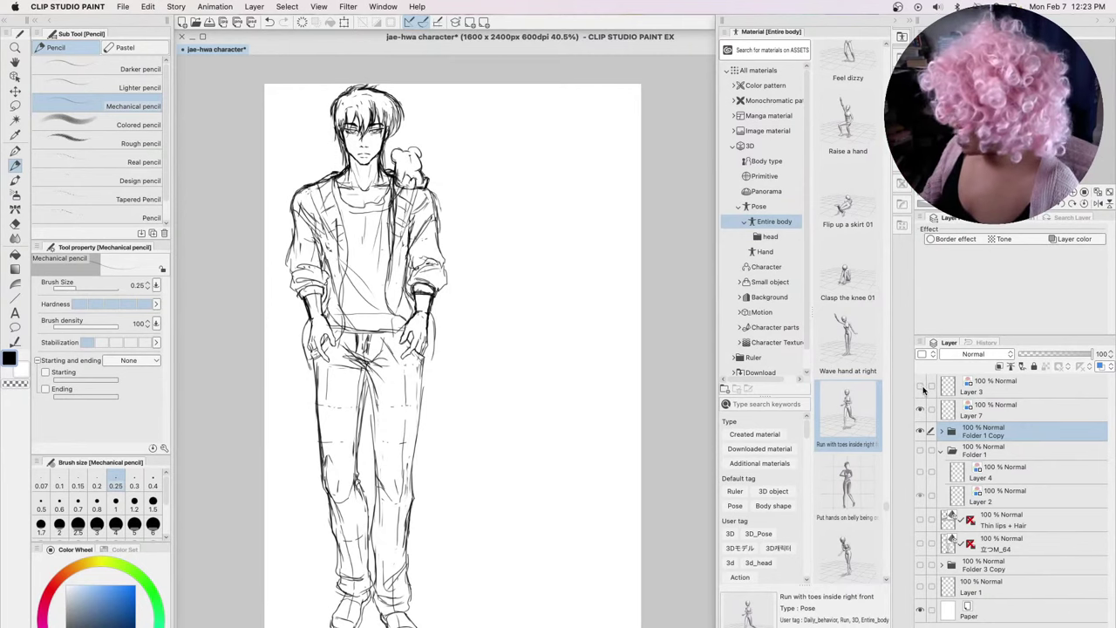
{"action": "left_click", "coordinate": [920, 408]}
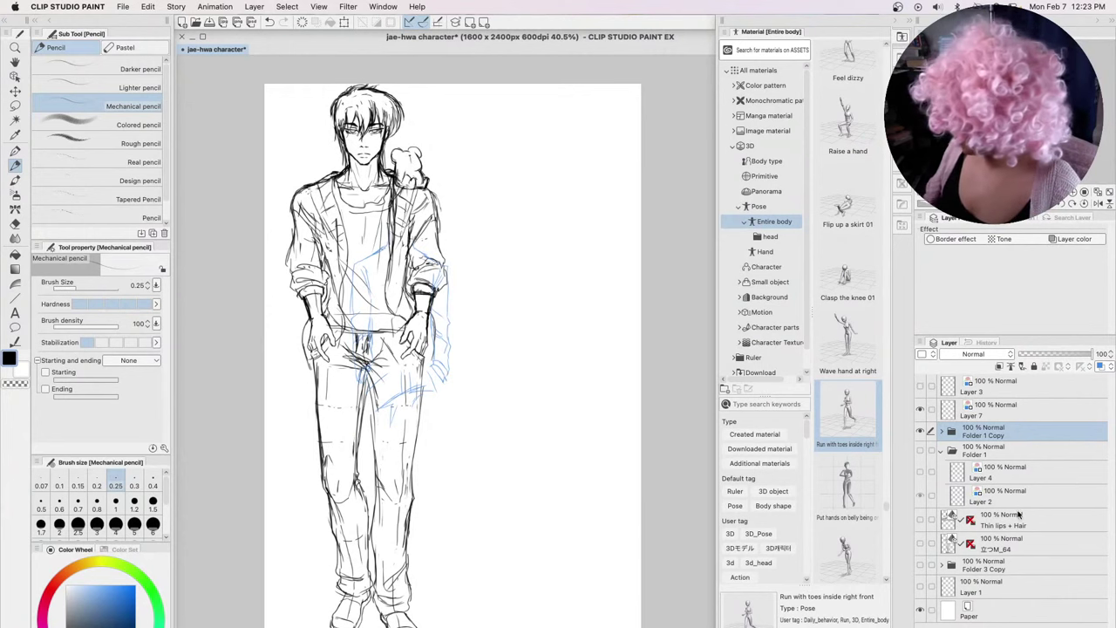
{"action": "left_click", "coordinate": [920, 565]}
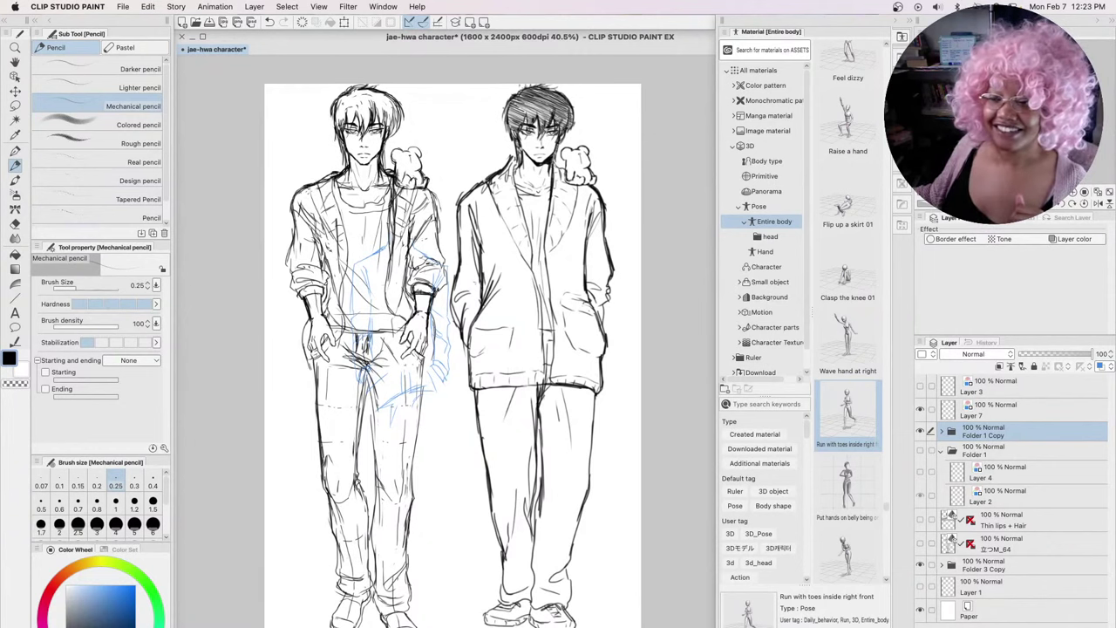
{"action": "key", "text": "Tab"}
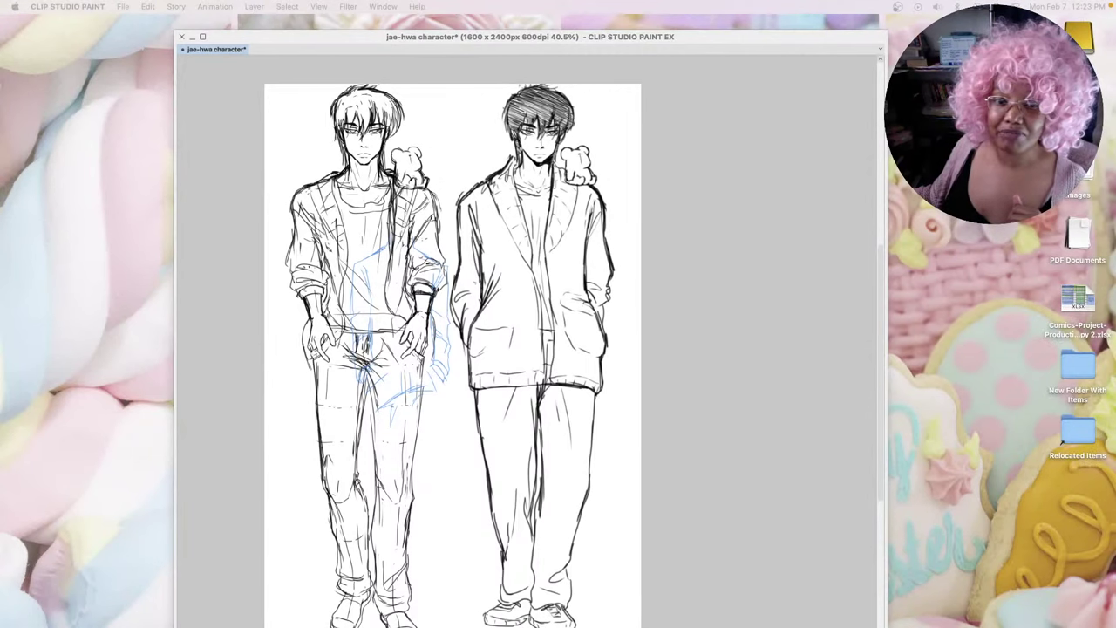
{"action": "key", "text": "Tab"}
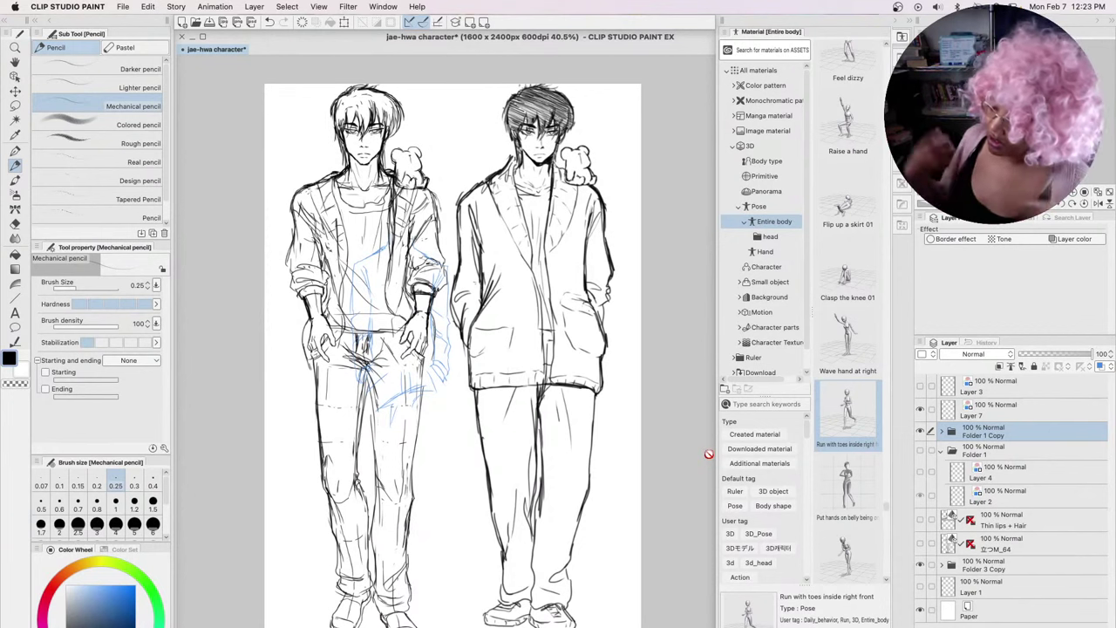
Scale the blue jacket sketch on Layer 7 to 143% and fit it over the torso and arms of the jacketed figure in Folder 1 Copy
{"action": "left_click", "coordinate": [991, 405]}
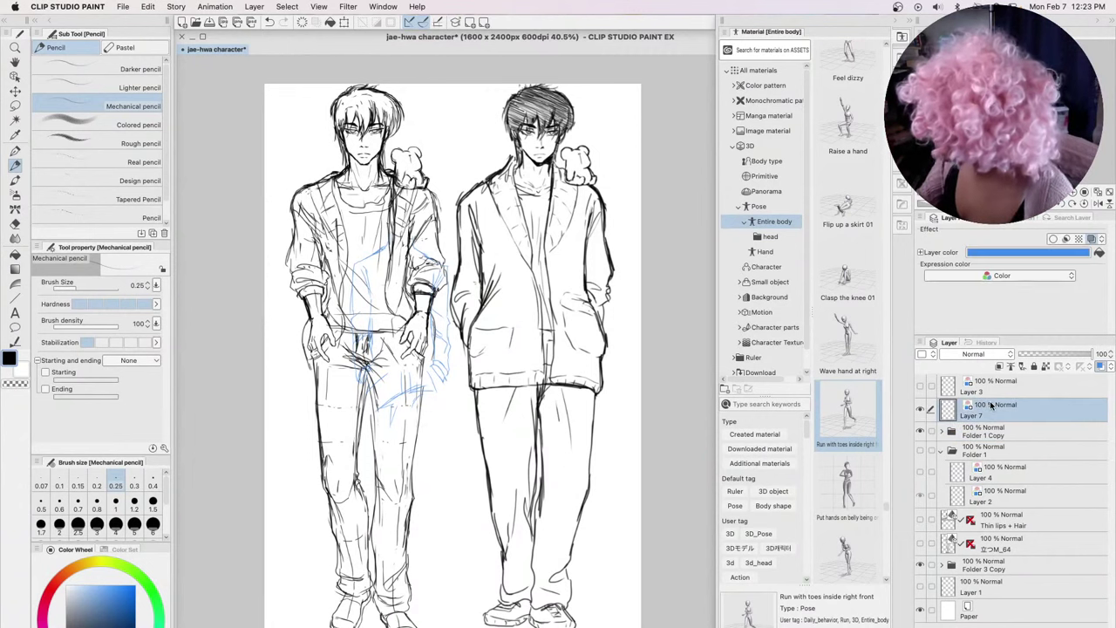
{"action": "left_click", "coordinate": [921, 409]}
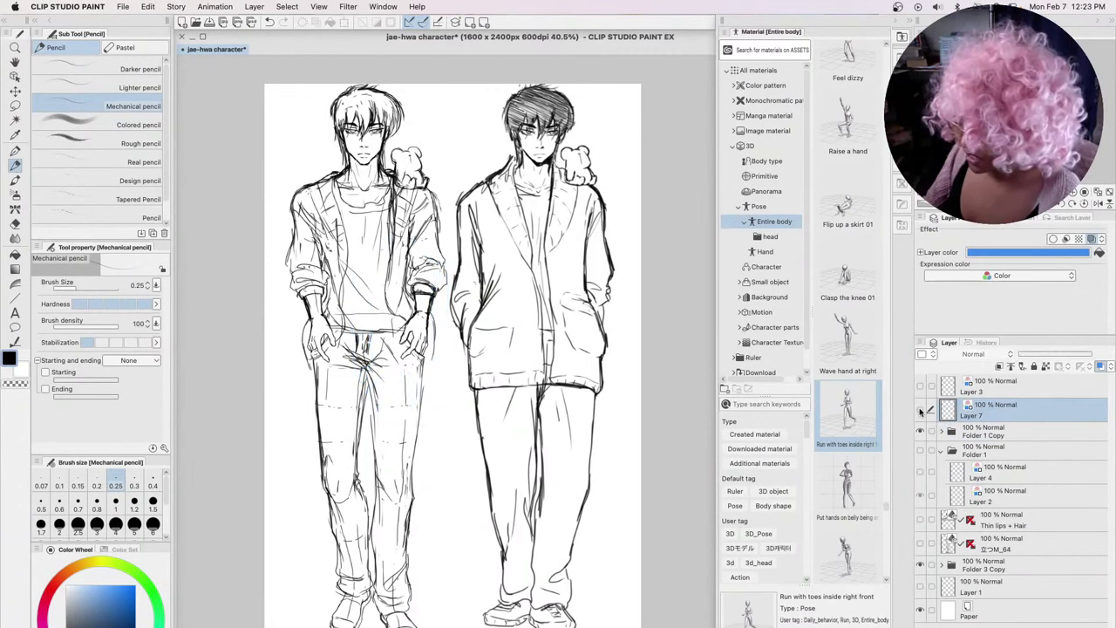
{"action": "left_click", "coordinate": [921, 409]}
{"action": "left_click", "coordinate": [920, 409]}
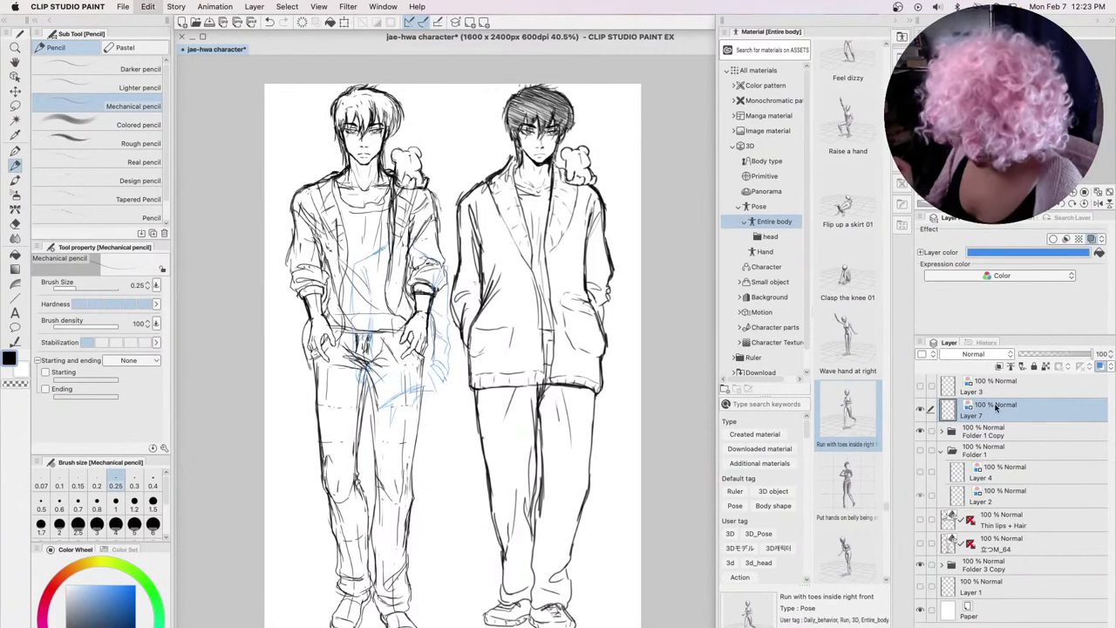
{"action": "key", "text": "super+t"}
{"action": "left_click_drag", "start_coordinate": [449, 232], "coordinate": [490, 153]}
{"action": "mouse_move", "coordinate": [471, 291]}
{"action": "left_mouse_down"}
{"action": "mouse_move", "coordinate": [409, 289]}
{"action": "mouse_move", "coordinate": [436, 288]}
{"action": "left_mouse_up"}
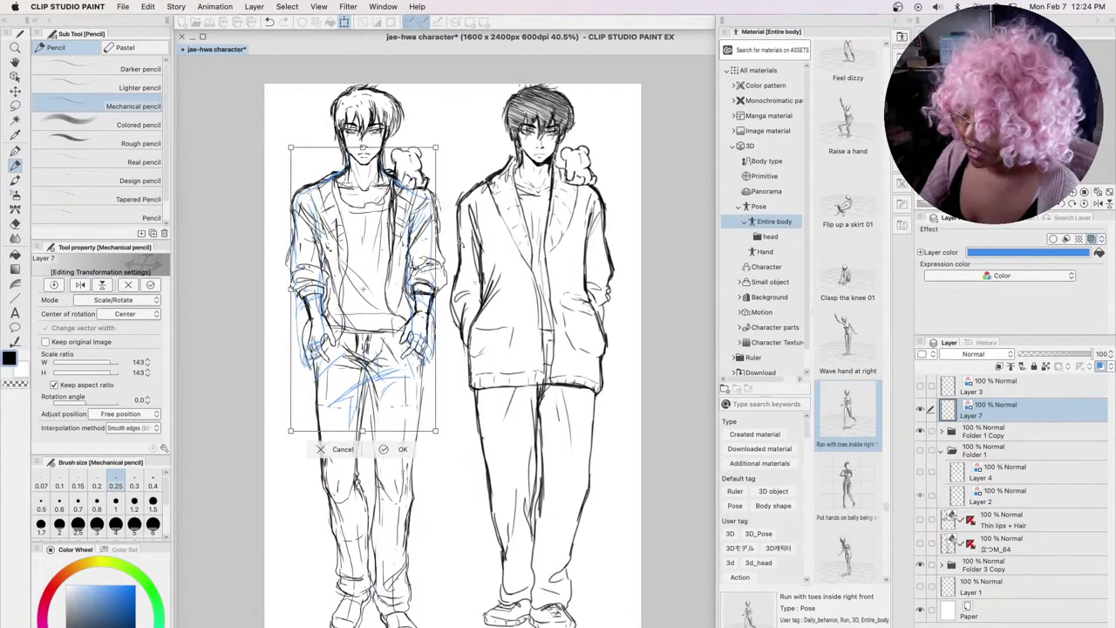
{"action": "left_click", "coordinate": [385, 449]}
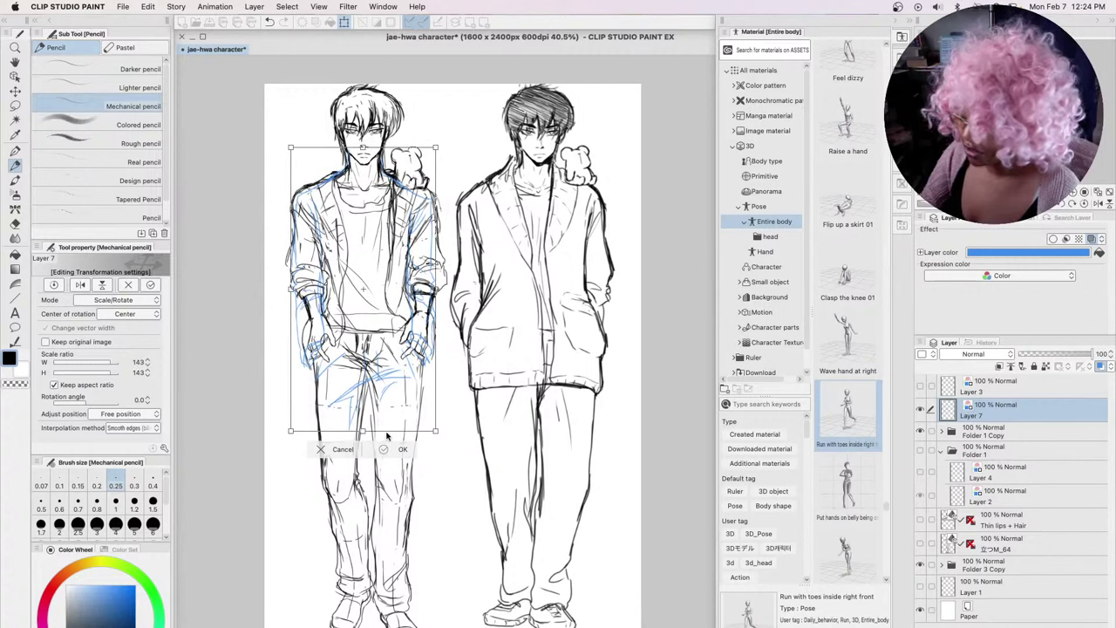
Lower the opacity of Folder 1 Copy to 48% and add a new raster layer directly above Layer 7
{"action": "left_click", "coordinate": [1007, 431]}
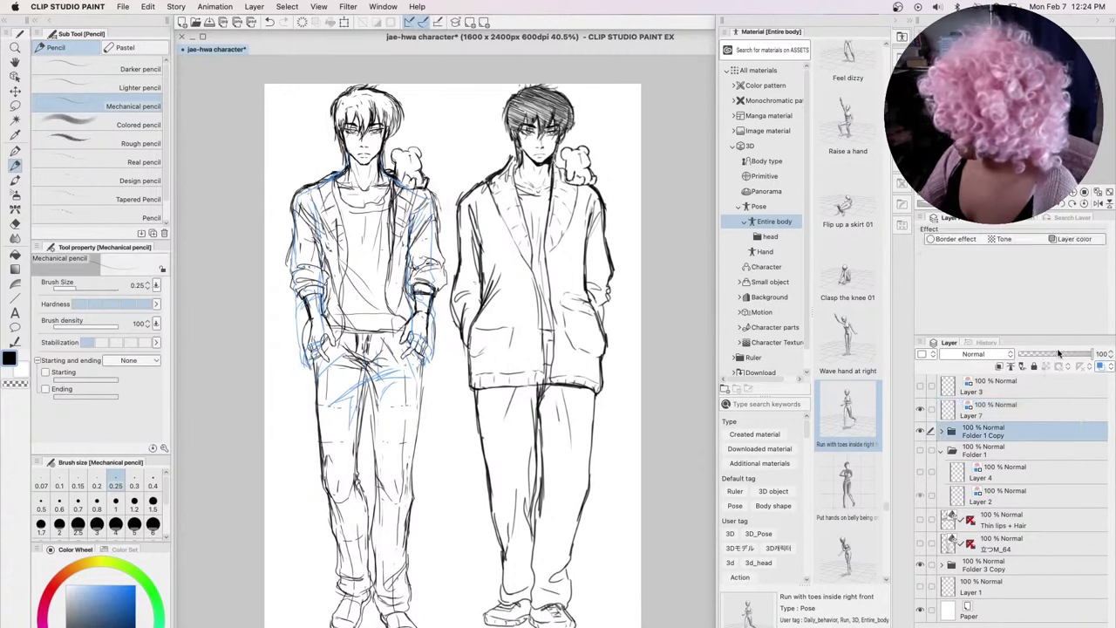
{"action": "left_click_drag", "start_coordinate": [1058, 353], "coordinate": [1053, 353]}
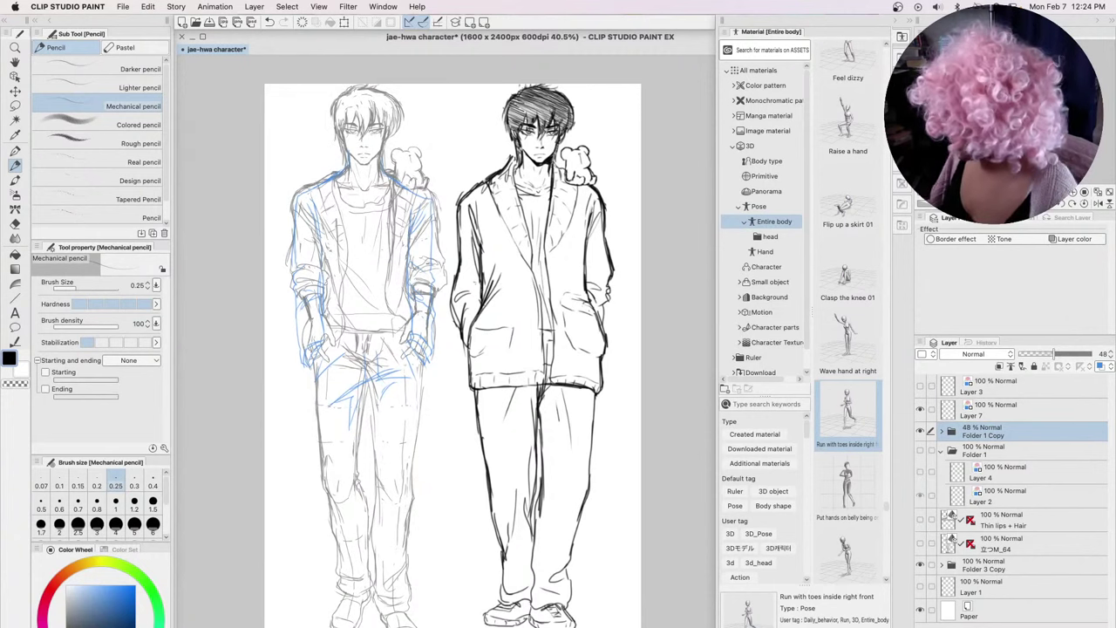
{"action": "key", "text": "super+shift+n"}
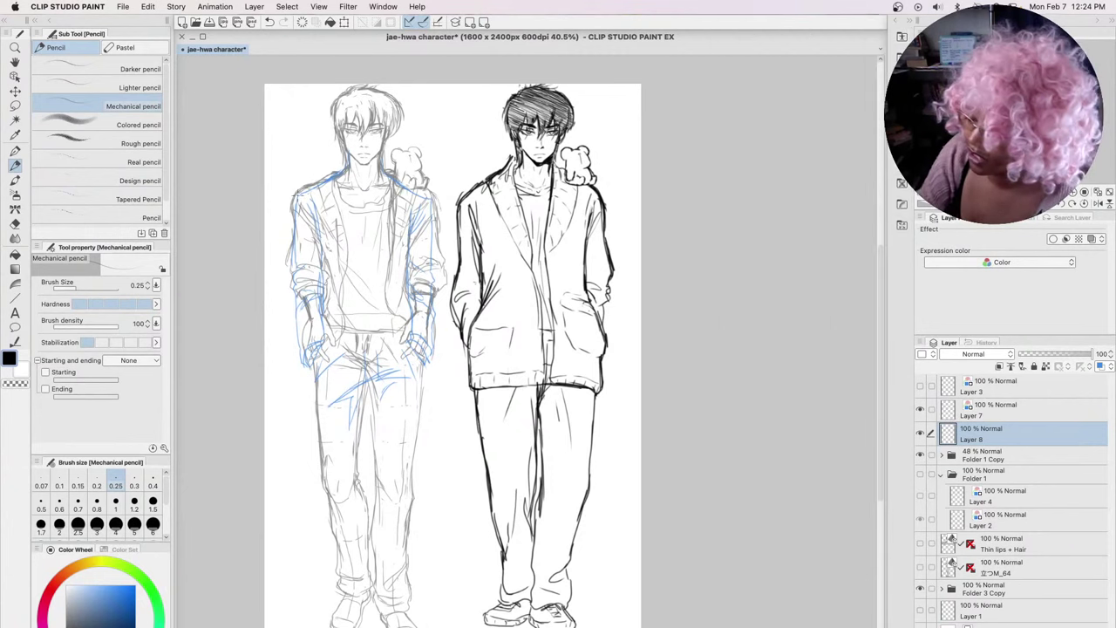
{"action": "scroll", "coordinate": [299, 206], "scroll_direction": "up", "scroll_amount": 5}
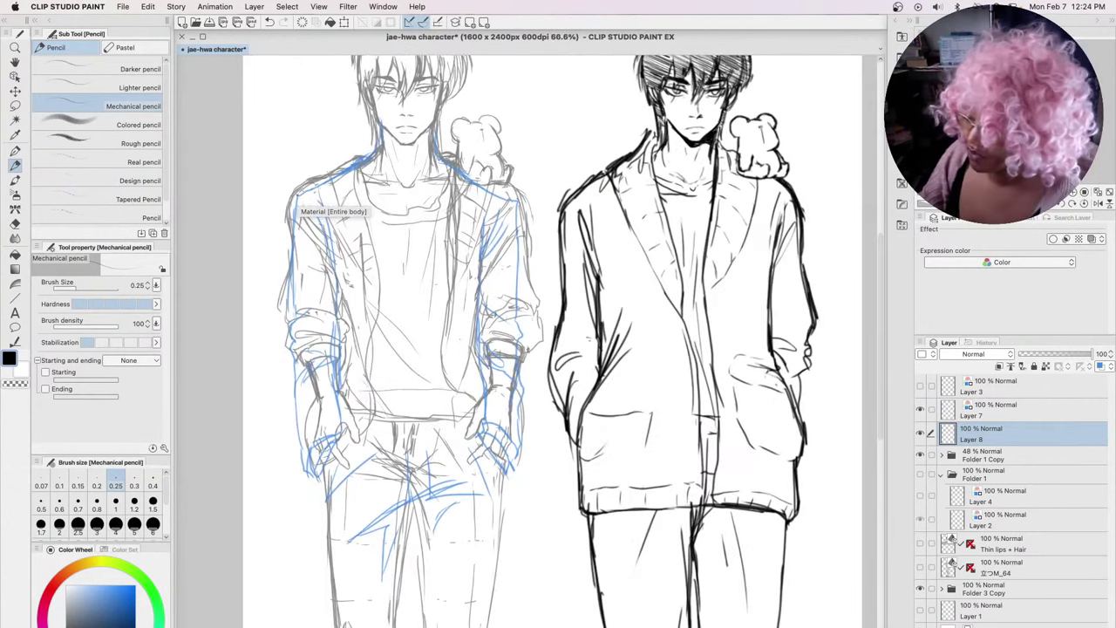
{"action": "scroll", "coordinate": [563, 348], "scroll_direction": "up", "scroll_amount": 5}
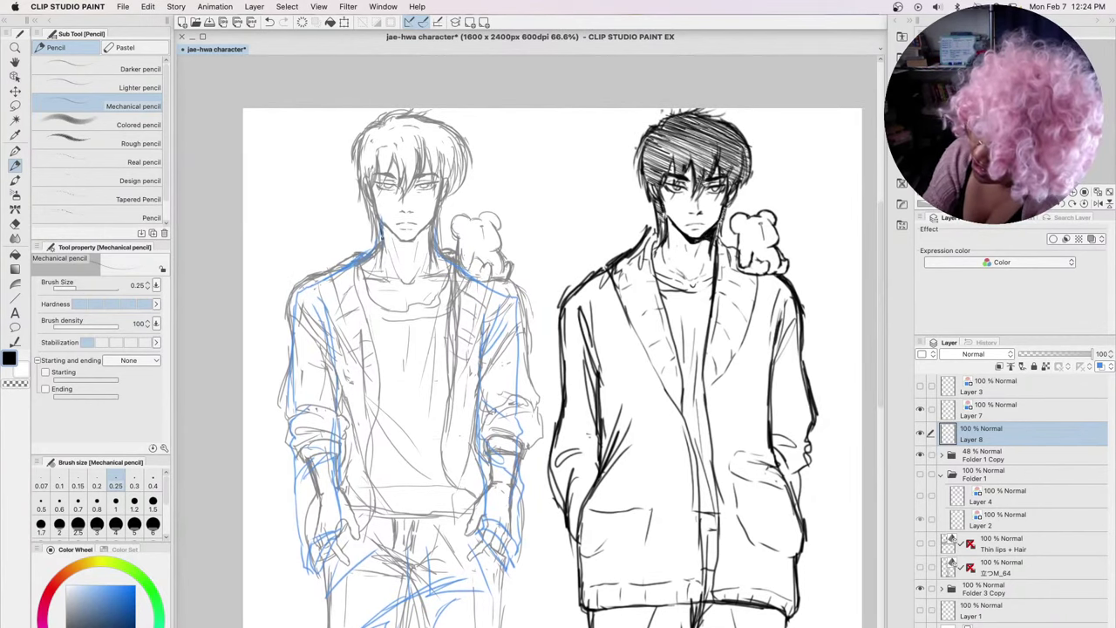
{"action": "left_click_drag", "start_coordinate": [380, 249], "coordinate": [384, 225]}
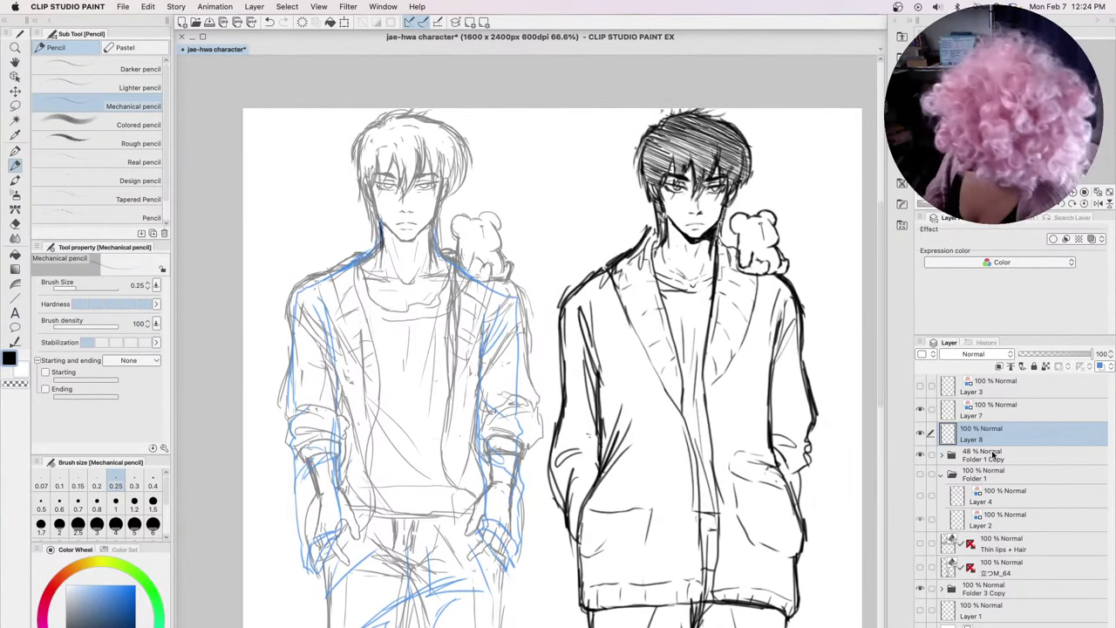
{"action": "left_click_drag", "start_coordinate": [1005, 436], "coordinate": [996, 402]}
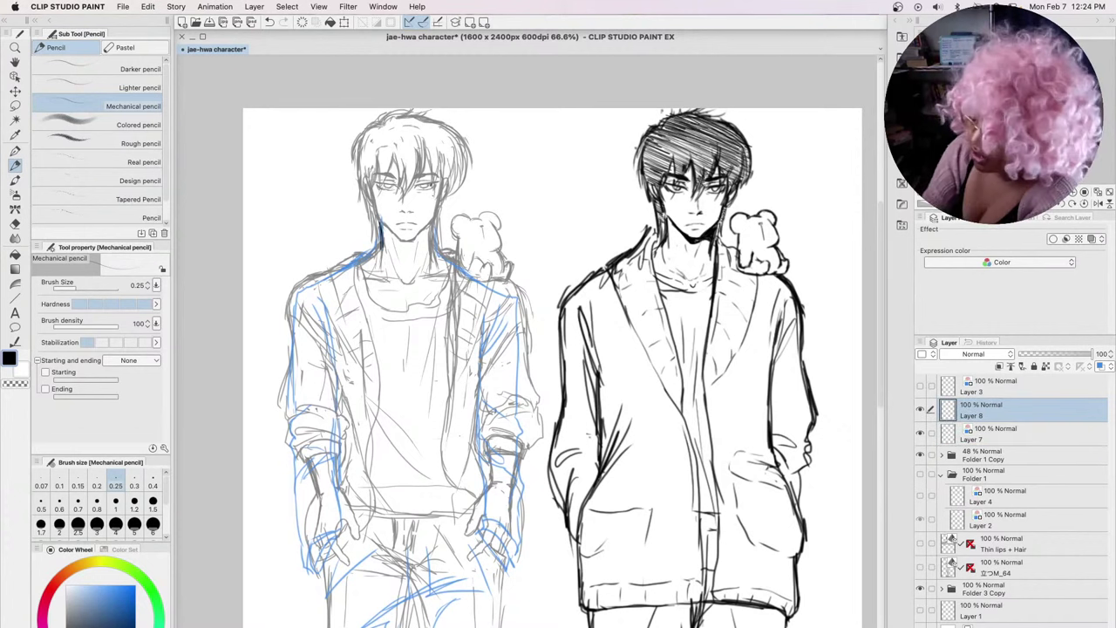
Trace the neck, shoulders and outer sleeve edges of the faded character in black over the blue jacket sketch
{"action": "mouse_move", "coordinate": [382, 242]}
{"action": "left_mouse_down"}
{"action": "mouse_move", "coordinate": [380, 224]}
{"action": "mouse_move", "coordinate": [434, 217]}
{"action": "left_mouse_up"}
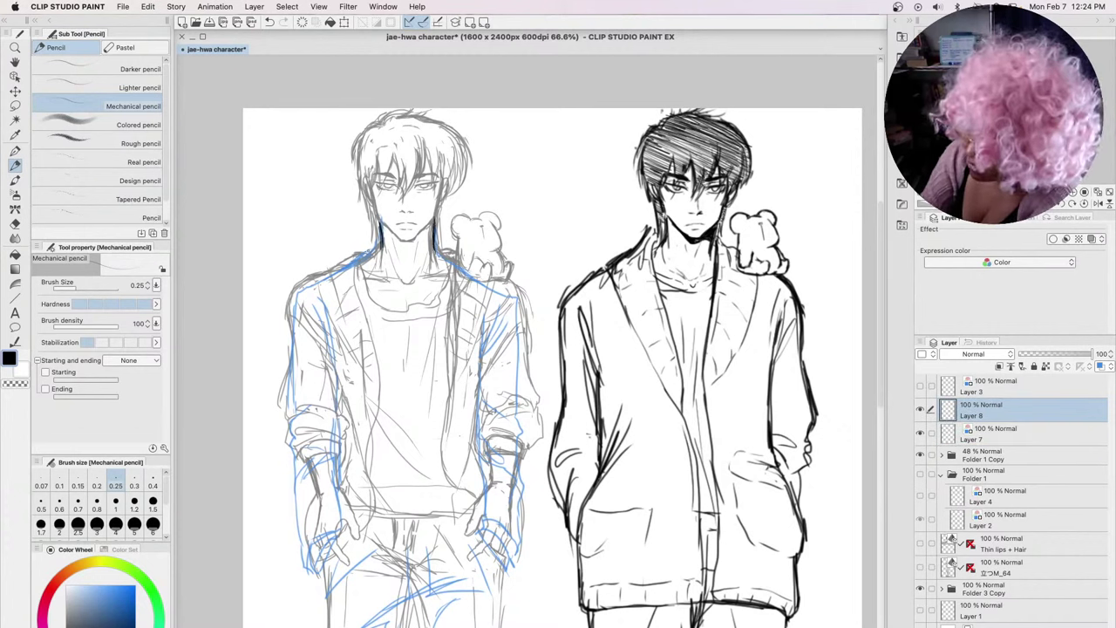
{"action": "mouse_move", "coordinate": [380, 244]}
{"action": "left_mouse_down"}
{"action": "mouse_move", "coordinate": [291, 300]}
{"action": "mouse_move", "coordinate": [284, 347]}
{"action": "left_mouse_up"}
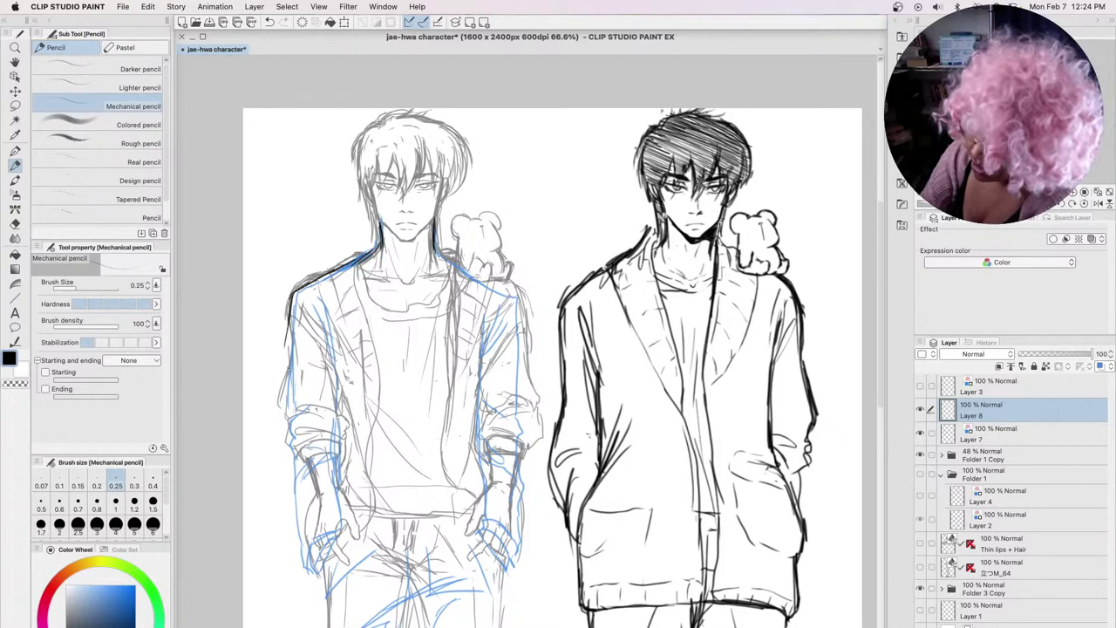
{"action": "mouse_move", "coordinate": [438, 244]}
{"action": "left_mouse_down"}
{"action": "mouse_move", "coordinate": [522, 299]}
{"action": "mouse_move", "coordinate": [526, 393]}
{"action": "left_mouse_up"}
{"action": "left_click_drag", "start_coordinate": [523, 338], "coordinate": [528, 408]}
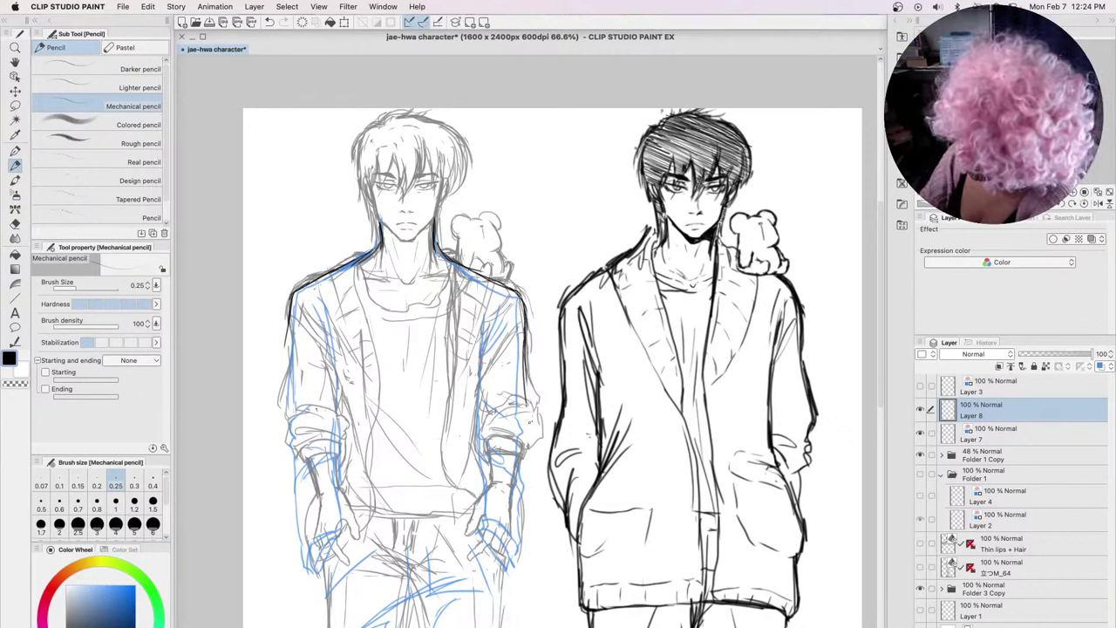
{"action": "left_click_drag", "start_coordinate": [522, 366], "coordinate": [521, 488]}
{"action": "mouse_move", "coordinate": [523, 446]}
{"action": "left_mouse_down"}
{"action": "mouse_move", "coordinate": [514, 493]}
{"action": "mouse_move", "coordinate": [519, 455]}
{"action": "left_mouse_up"}
{"action": "left_click_drag", "start_coordinate": [525, 448], "coordinate": [515, 486]}
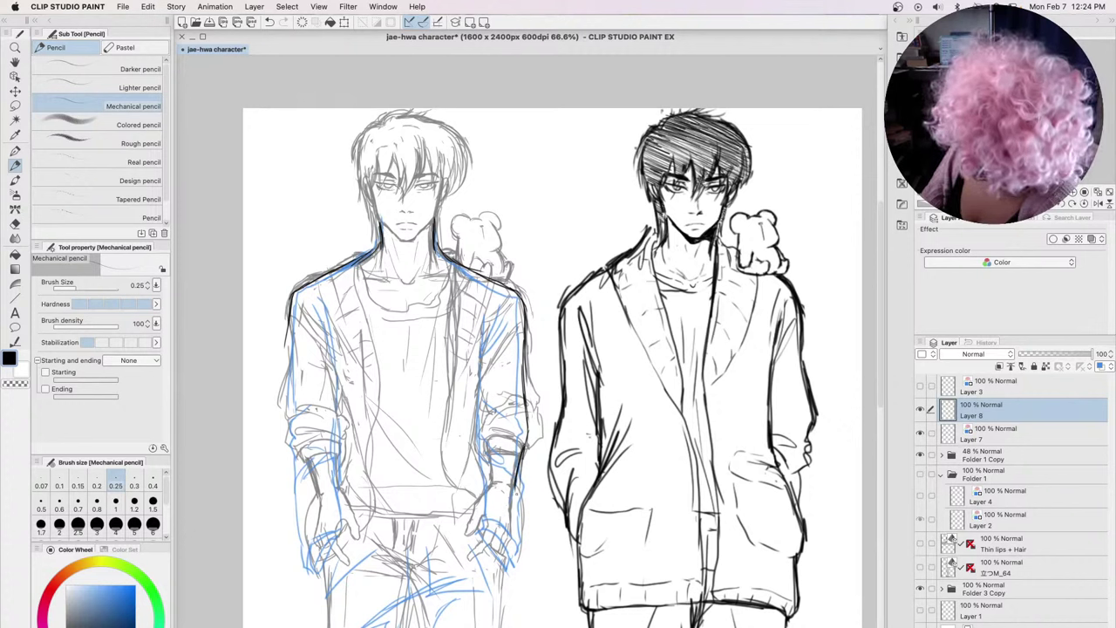
Duplicate the Folder 1 Copy layer folder and hide the original Folder 1 Copy
{"action": "left_click", "coordinate": [14, 106]}
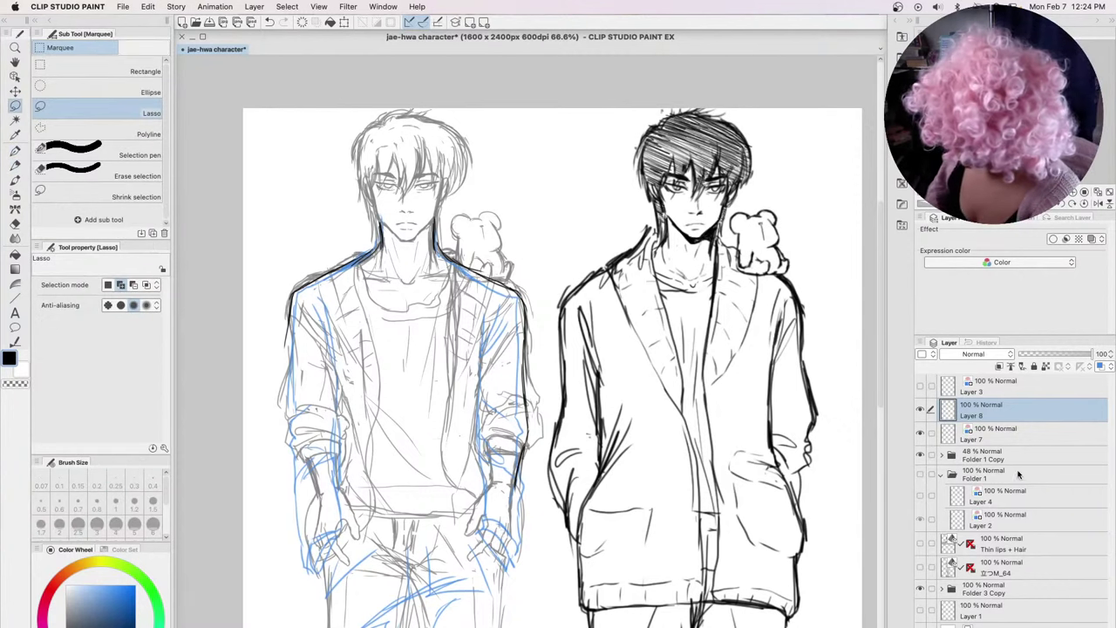
{"action": "left_click", "coordinate": [941, 455]}
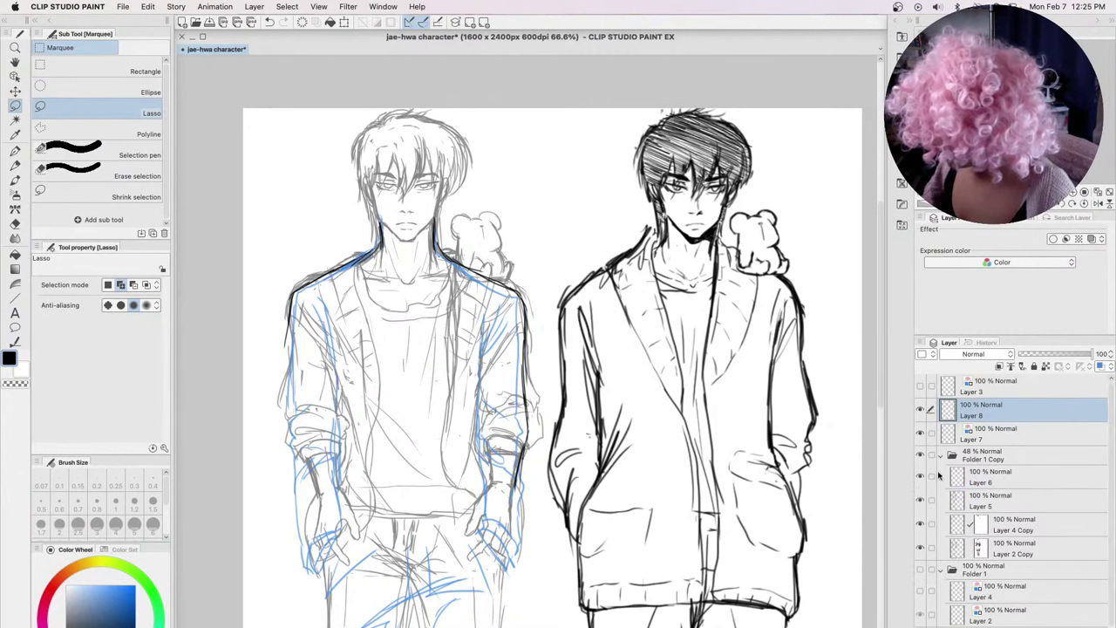
{"action": "left_click", "coordinate": [1016, 555]}
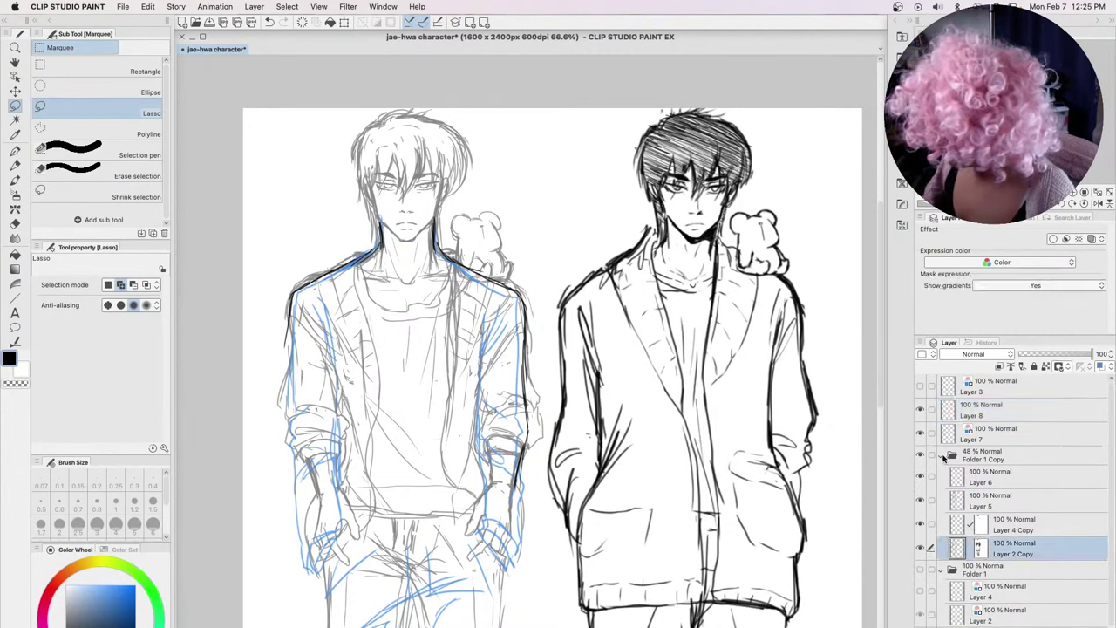
{"action": "left_click", "coordinate": [945, 456]}
{"action": "left_click", "coordinate": [977, 458]}
{"action": "right_click", "coordinate": [976, 458]}
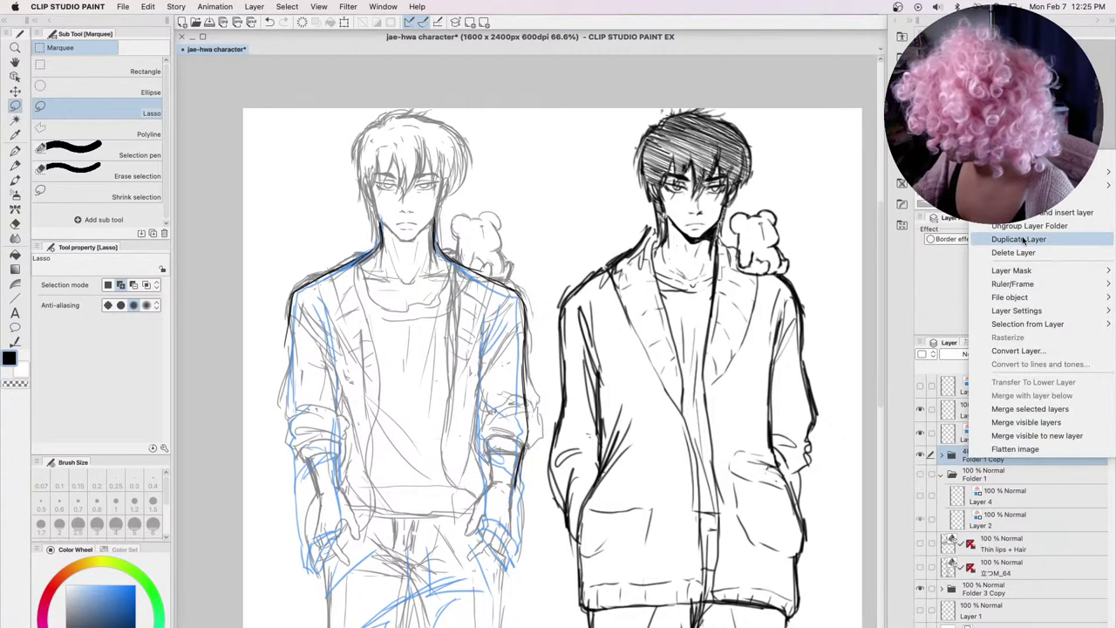
{"action": "left_click", "coordinate": [1029, 243]}
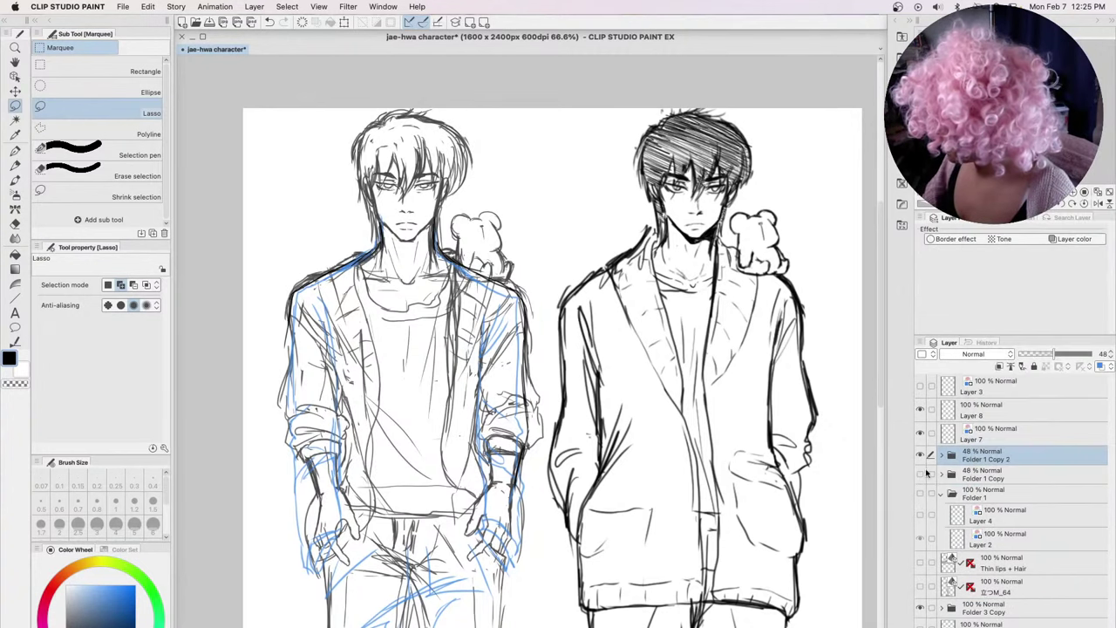
{"action": "left_click", "coordinate": [919, 477]}
Raise the opacity of Folder 1 Copy 2 to 100% and merge the folder into a single layer
{"action": "left_click_drag", "start_coordinate": [1053, 354], "coordinate": [1091, 354]}
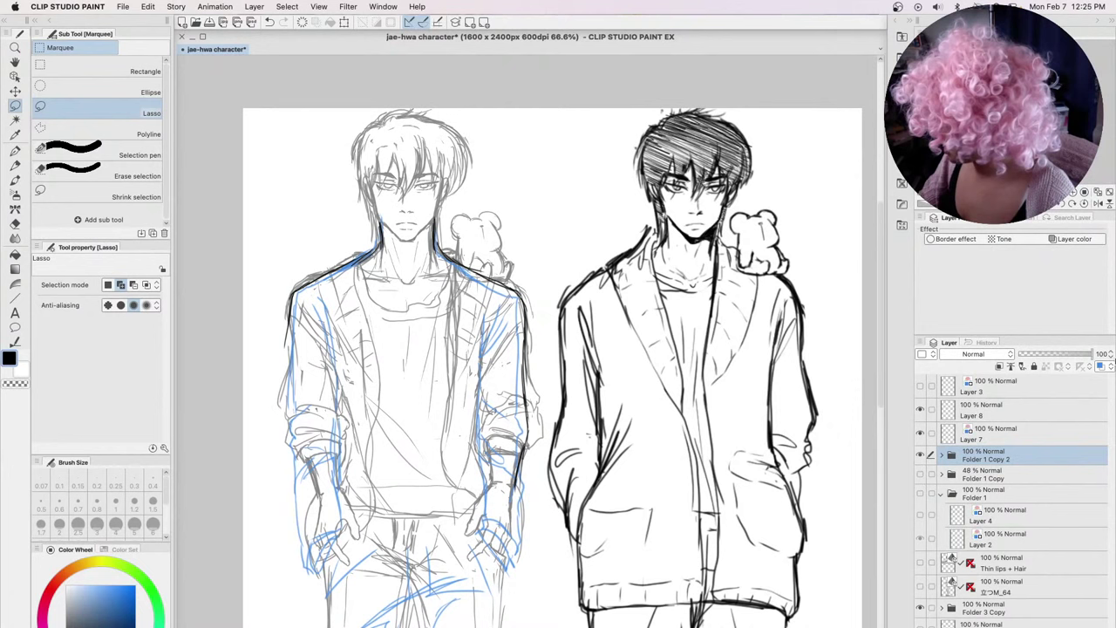
{"action": "right_click", "coordinate": [994, 462]}
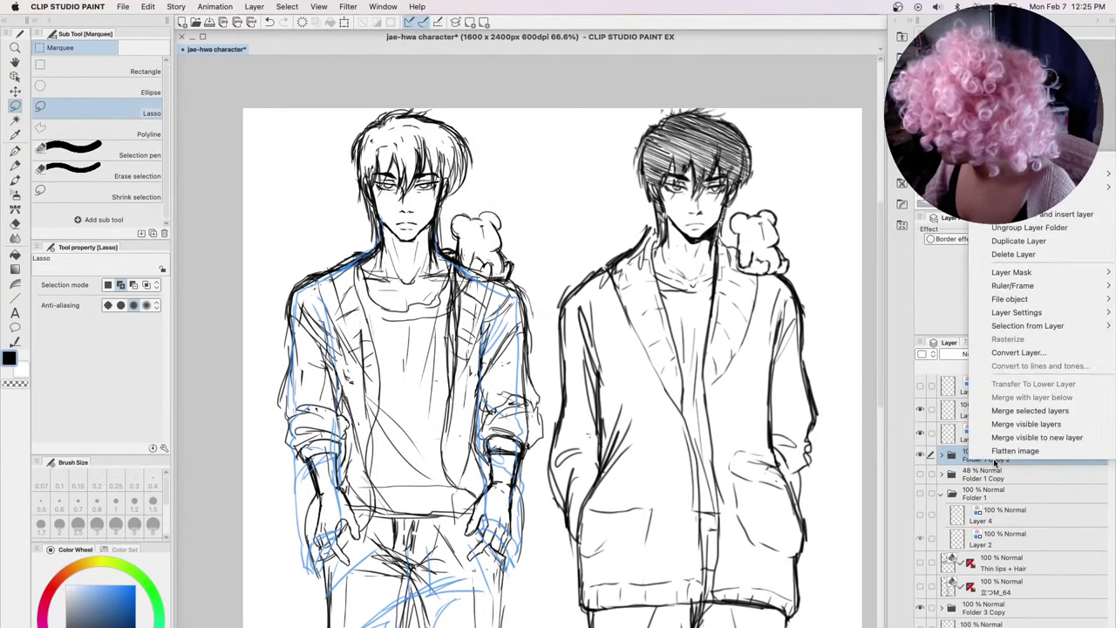
{"action": "left_click", "coordinate": [1033, 411]}
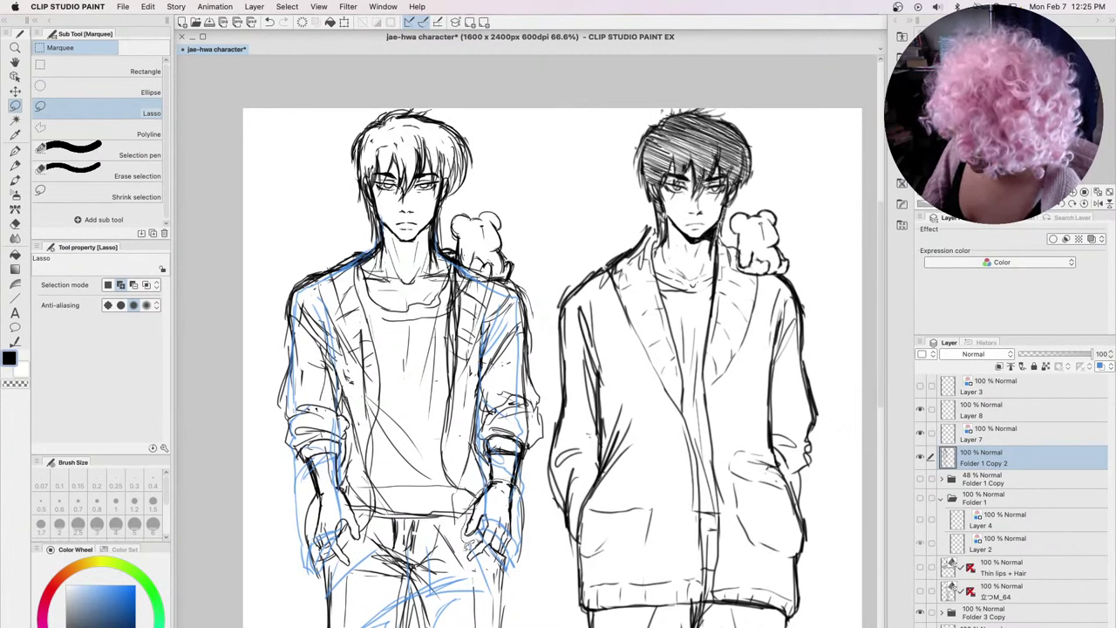
Lasso the hand on the bear's side on the merged layer, scale it to 92% and deselect it
{"action": "mouse_move", "coordinate": [485, 547]}
{"action": "left_mouse_down"}
{"action": "mouse_move", "coordinate": [511, 549]}
{"action": "mouse_move", "coordinate": [533, 514]}
{"action": "mouse_move", "coordinate": [527, 478]}
{"action": "mouse_move", "coordinate": [527, 514]}
{"action": "mouse_move", "coordinate": [514, 512]}
{"action": "left_mouse_up"}
{"action": "key", "text": "super+t"}
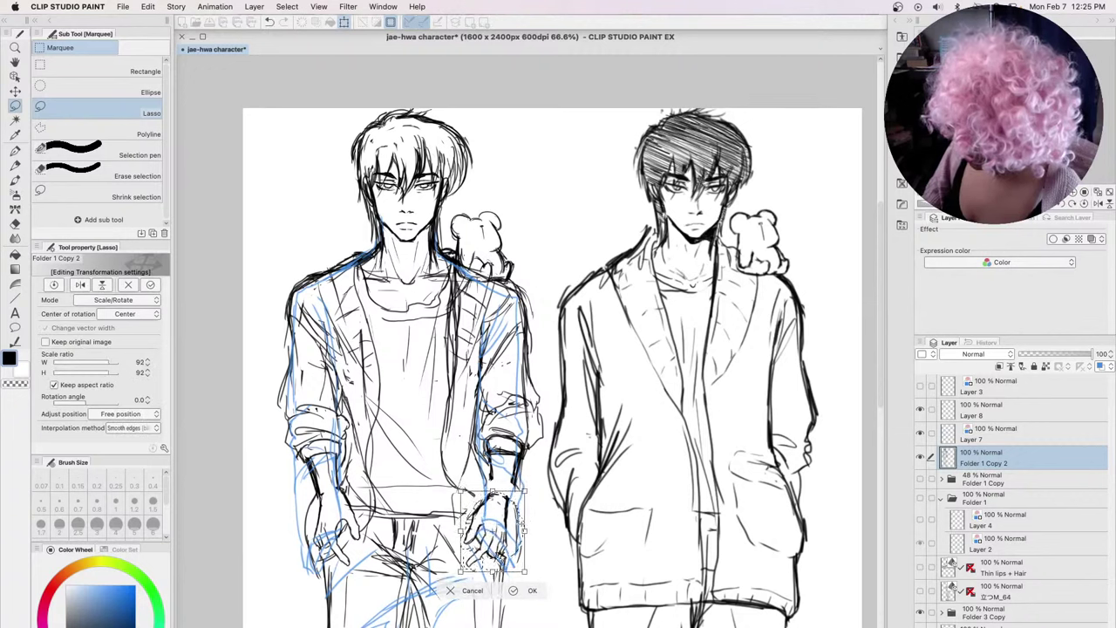
{"action": "left_click", "coordinate": [514, 591]}
{"action": "key", "text": "super+d"}
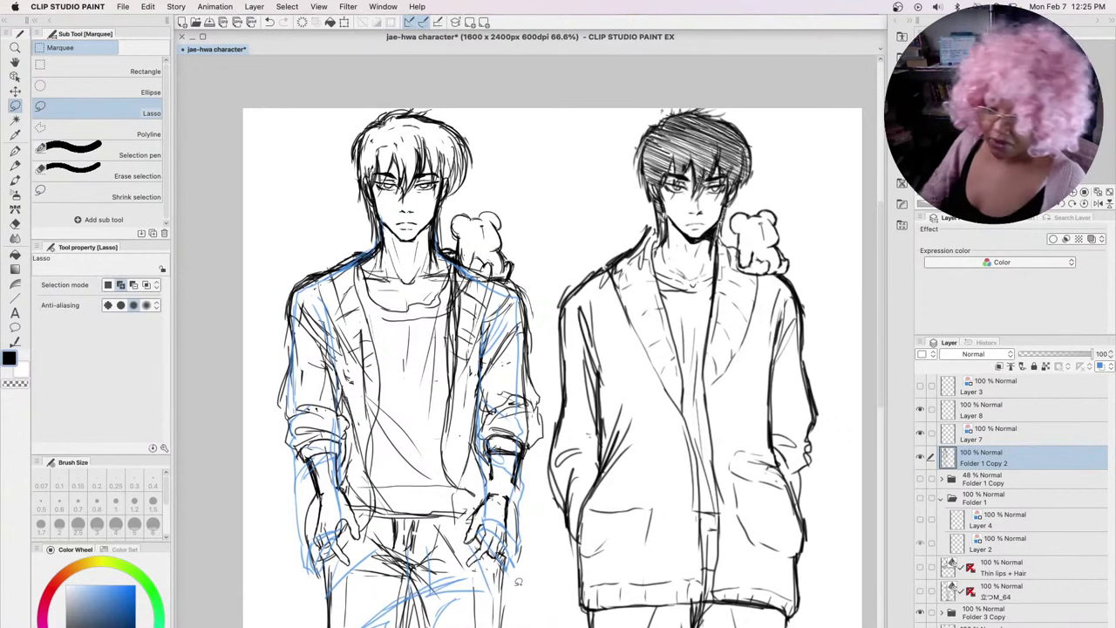
Toggle the visibility of Folder 1 Copy 2, Layer 7 and Layer 8 to check which lines each layer contains
{"action": "left_click", "coordinate": [16, 165]}
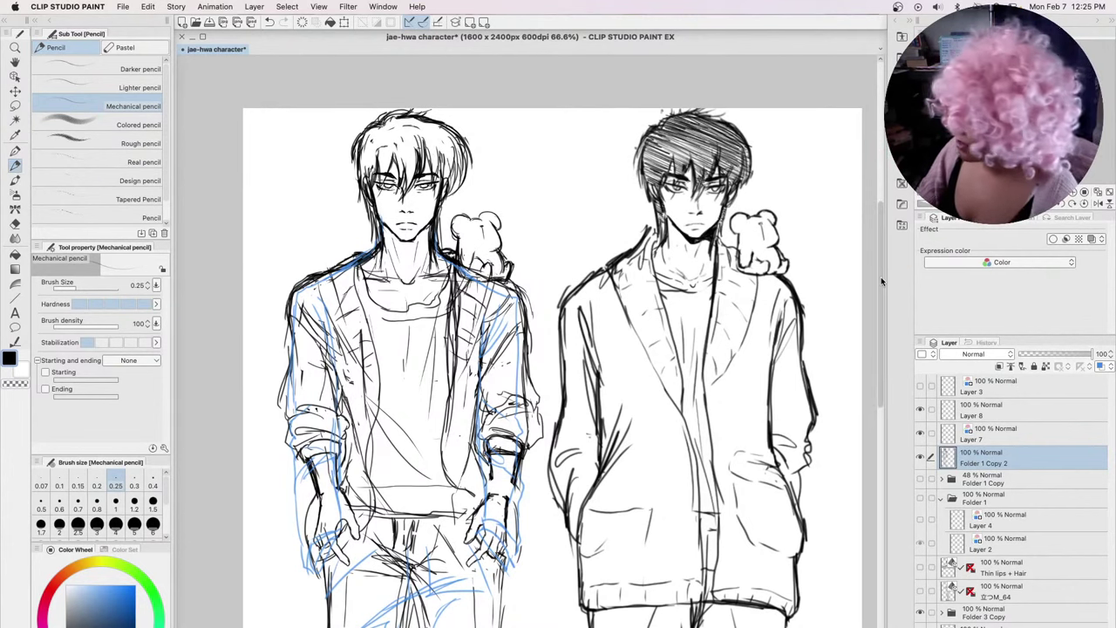
{"action": "left_click_drag", "start_coordinate": [882, 280], "coordinate": [879, 301]}
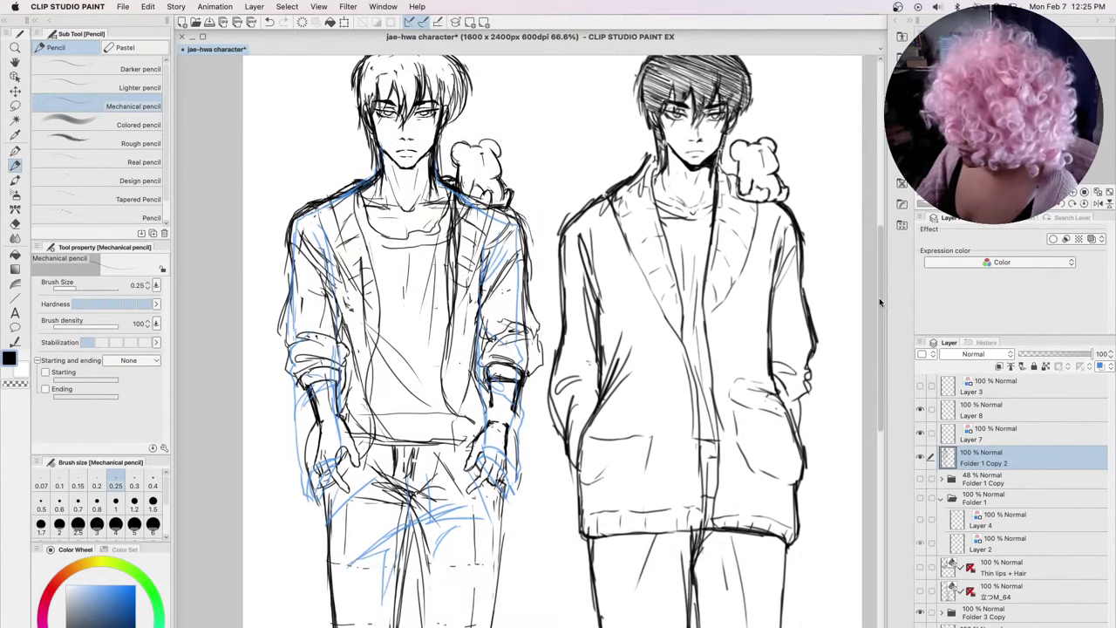
{"action": "left_click", "coordinate": [919, 456]}
{"action": "left_click", "coordinate": [919, 455]}
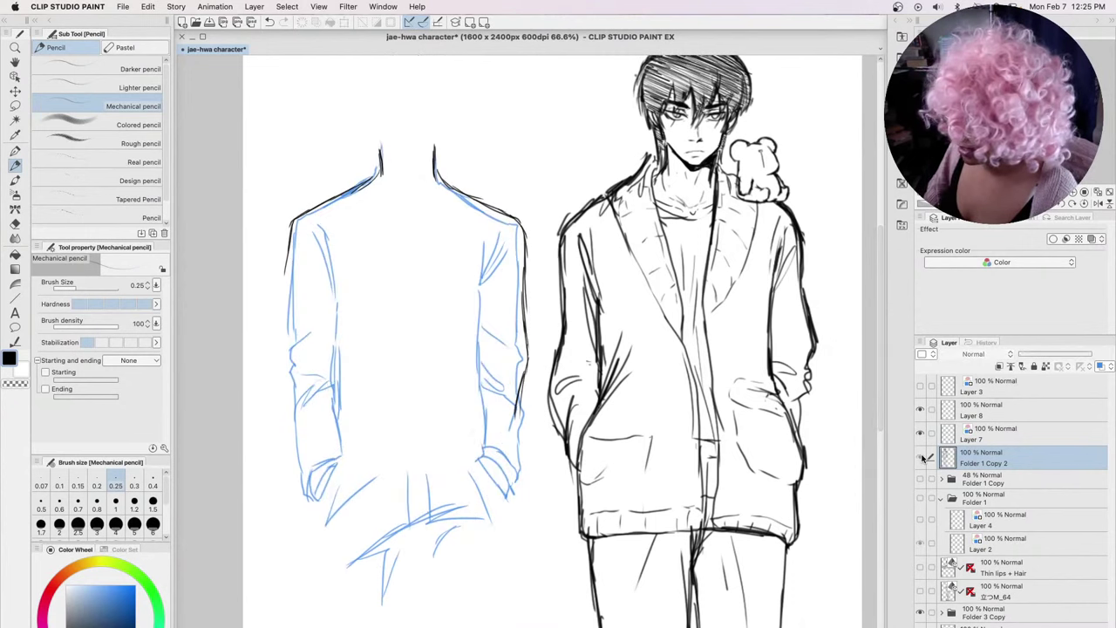
{"action": "left_click", "coordinate": [998, 411]}
{"action": "left_click", "coordinate": [919, 436]}
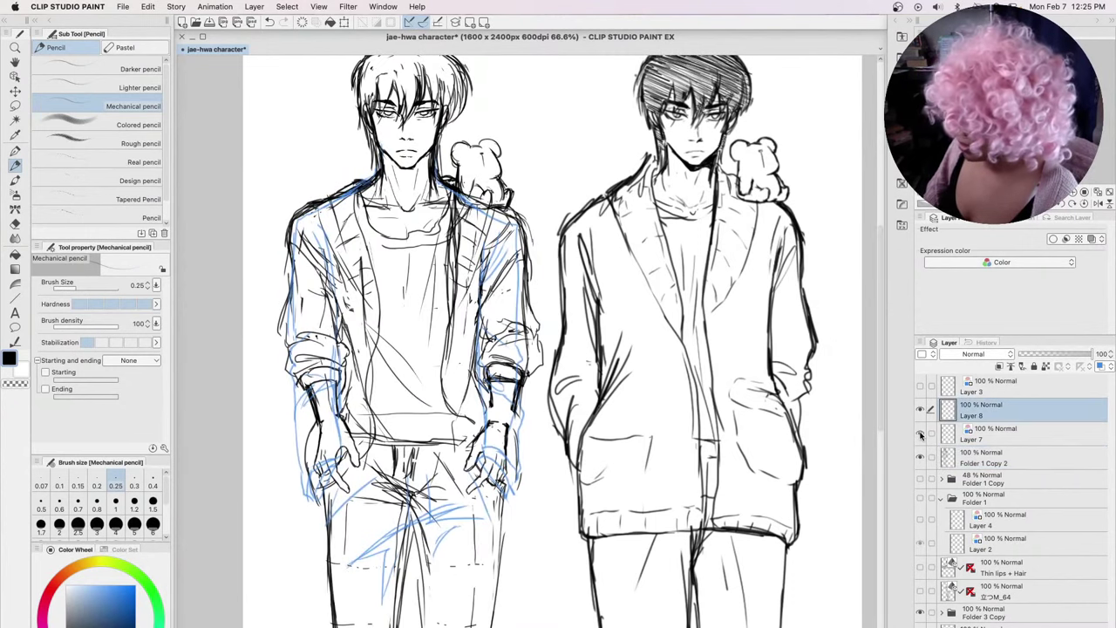
{"action": "left_click", "coordinate": [920, 436]}
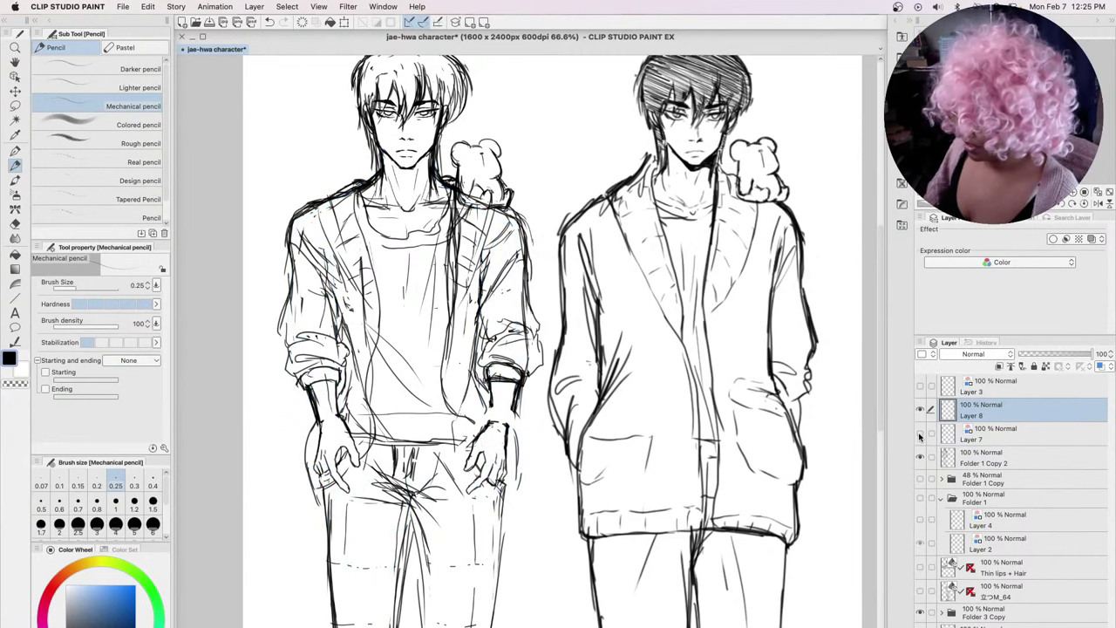
{"action": "left_click", "coordinate": [919, 436]}
{"action": "left_click", "coordinate": [920, 409]}
{"action": "left_click", "coordinate": [920, 410]}
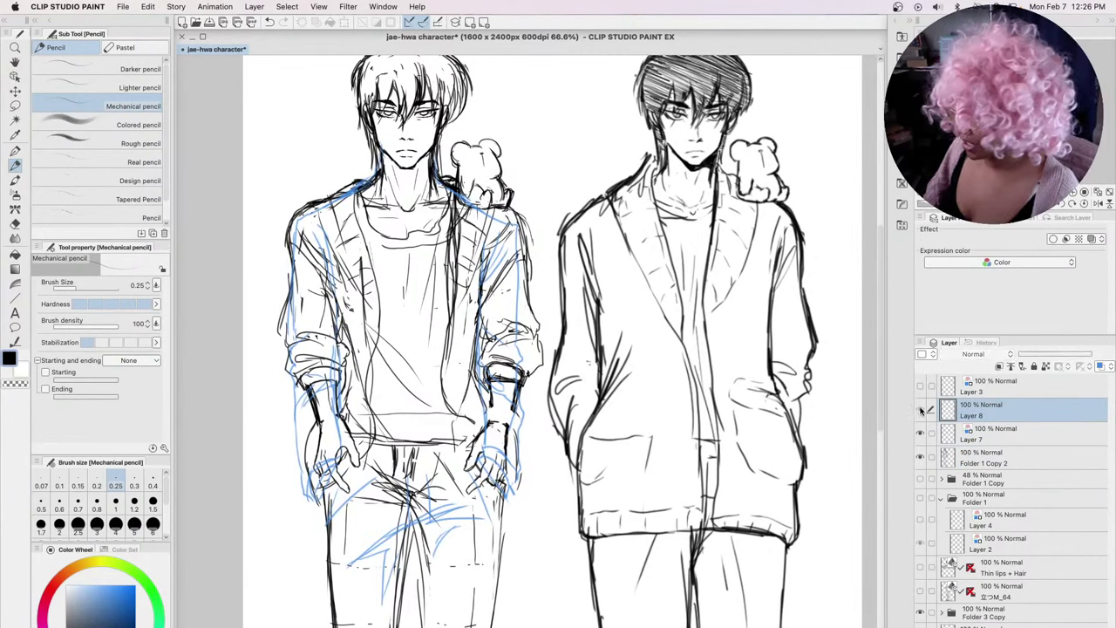
Rename Layer 8 to "top draft" and the merged Folder 1 Copy 2 layer to "bottom sketch"
{"action": "double_click", "coordinate": [974, 411]}
{"action": "type", "text": "to"}
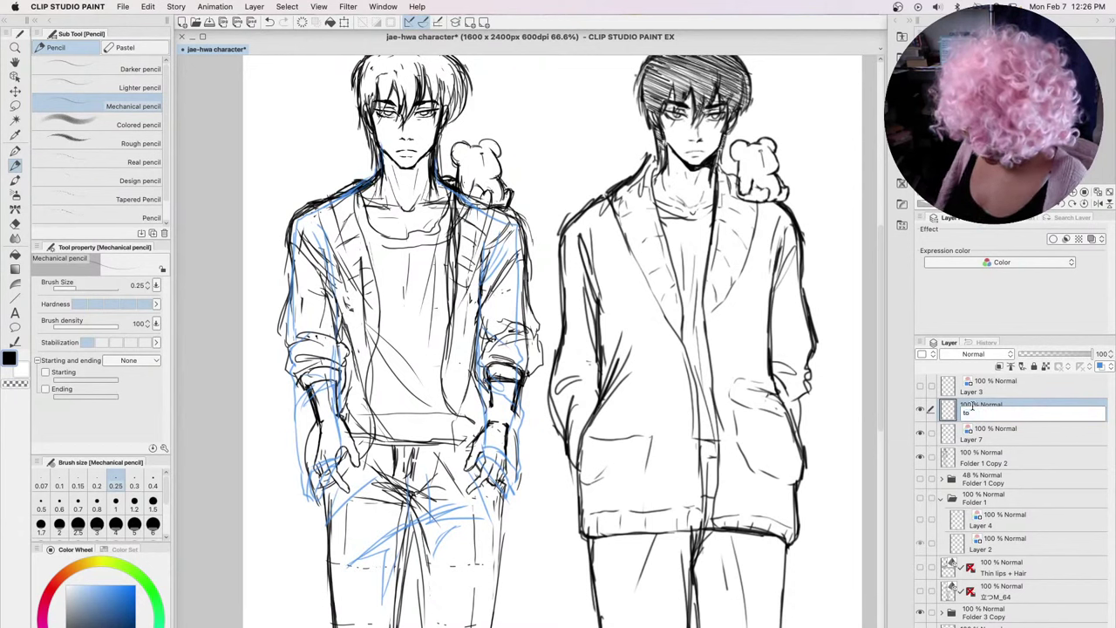
{"action": "type", "text": "p draft"}
{"action": "key", "text": "Return"}
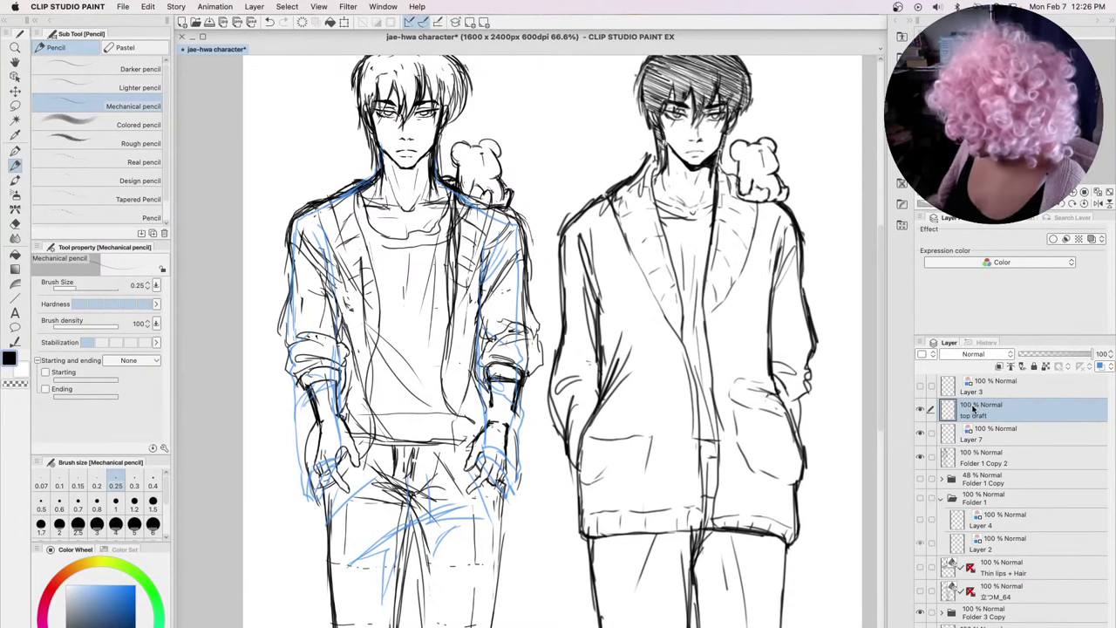
{"action": "double_click", "coordinate": [986, 462]}
{"action": "type", "text": "bott"}
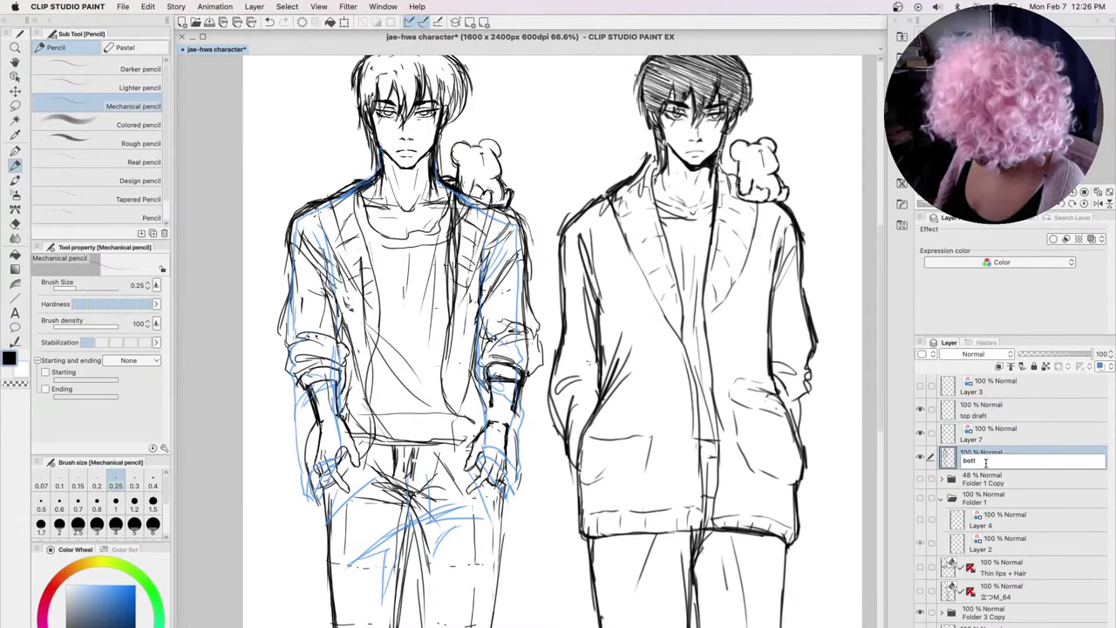
{"action": "type", "text": "om sketch"}
{"action": "key", "text": "Return"}
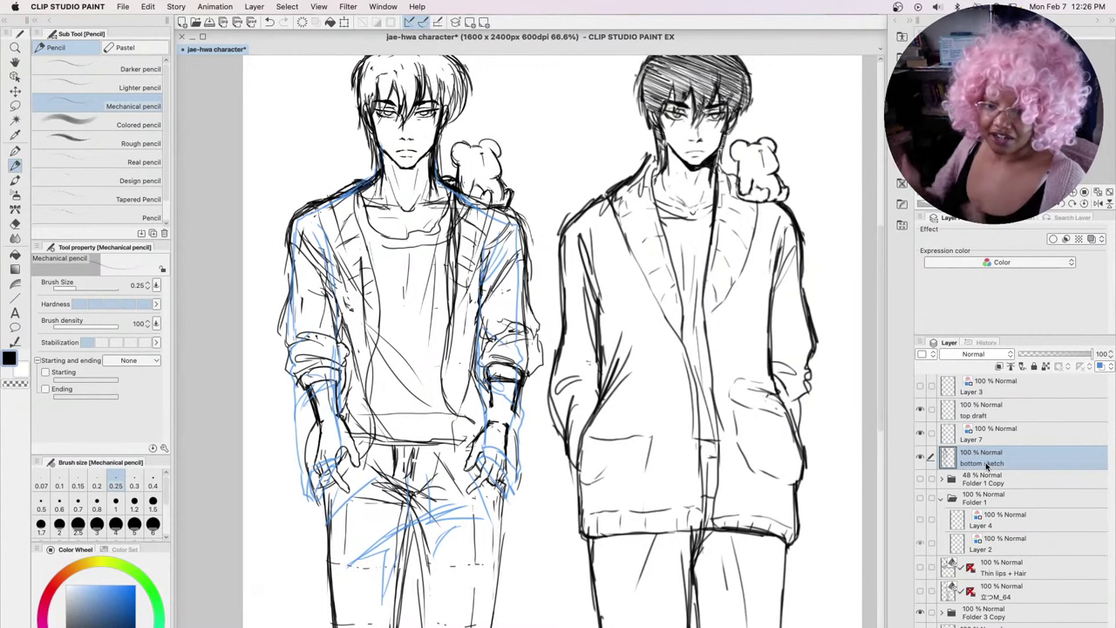
On the top draft layer, sketch the rolled sleeve, its outer edge and the forearm band on the bear-side arm in black
{"action": "left_click", "coordinate": [993, 407]}
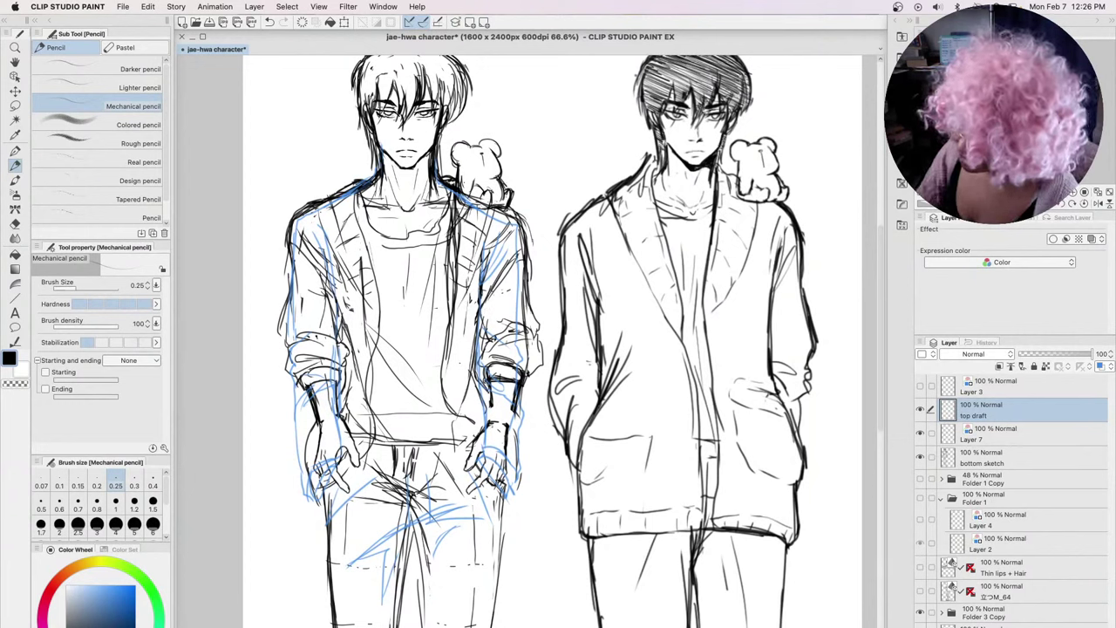
{"action": "left_click_drag", "start_coordinate": [483, 360], "coordinate": [485, 413]}
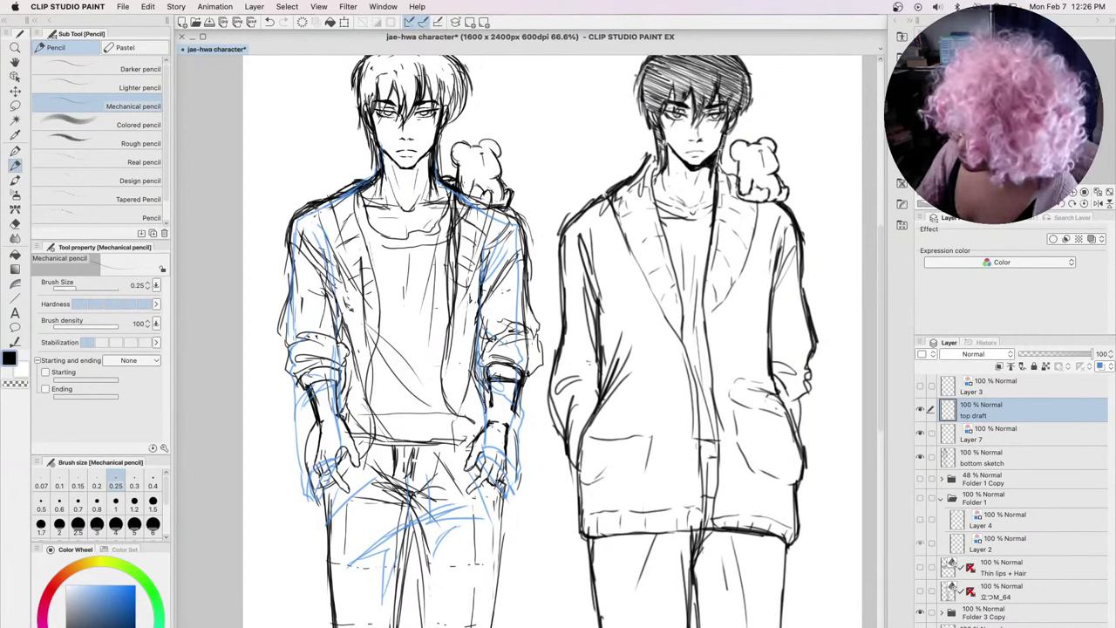
{"action": "mouse_move", "coordinate": [477, 332]}
{"action": "left_mouse_down"}
{"action": "mouse_move", "coordinate": [480, 366]}
{"action": "mouse_move", "coordinate": [522, 361]}
{"action": "left_mouse_up"}
{"action": "left_click_drag", "start_coordinate": [518, 318], "coordinate": [523, 358]}
{"action": "mouse_move", "coordinate": [521, 284]}
{"action": "left_mouse_down"}
{"action": "mouse_move", "coordinate": [535, 380]}
{"action": "mouse_move", "coordinate": [497, 374]}
{"action": "mouse_move", "coordinate": [523, 418]}
{"action": "left_mouse_up"}
{"action": "left_click_drag", "start_coordinate": [478, 380], "coordinate": [480, 408]}
{"action": "left_click_drag", "start_coordinate": [478, 403], "coordinate": [501, 425]}
{"action": "left_click_drag", "start_coordinate": [476, 413], "coordinate": [502, 427]}
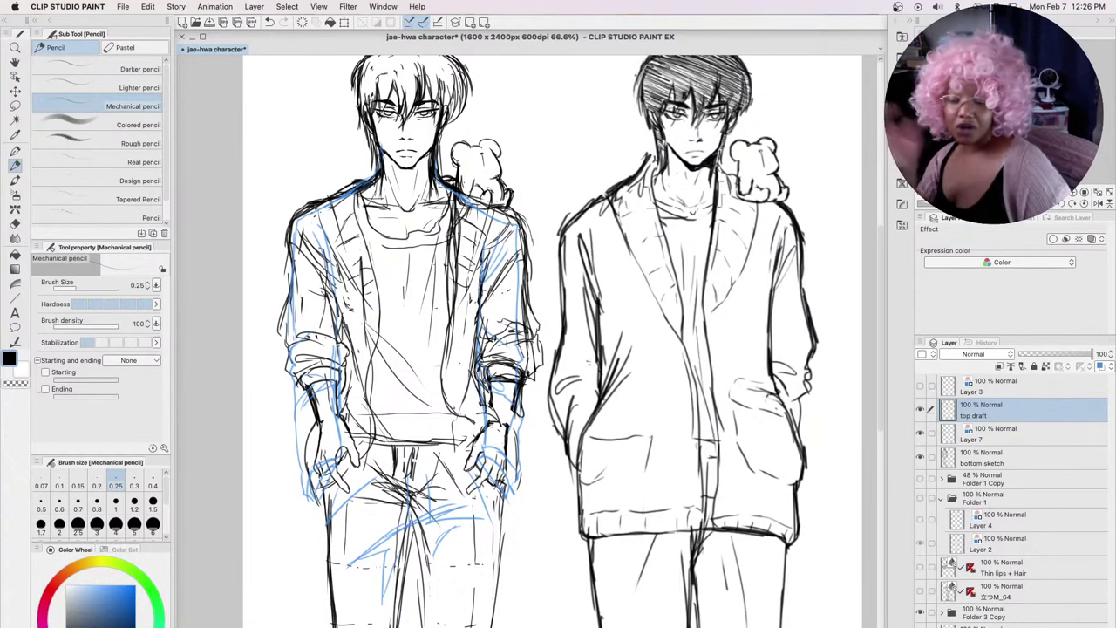
Refine the rolled cuff and forearm band on the bear-side arm and add the forearm edges down to the wrist
{"action": "mouse_move", "coordinate": [476, 401]}
{"action": "left_mouse_down"}
{"action": "mouse_move", "coordinate": [521, 408]}
{"action": "mouse_move", "coordinate": [513, 401]}
{"action": "mouse_move", "coordinate": [486, 414]}
{"action": "mouse_move", "coordinate": [518, 422]}
{"action": "left_mouse_up"}
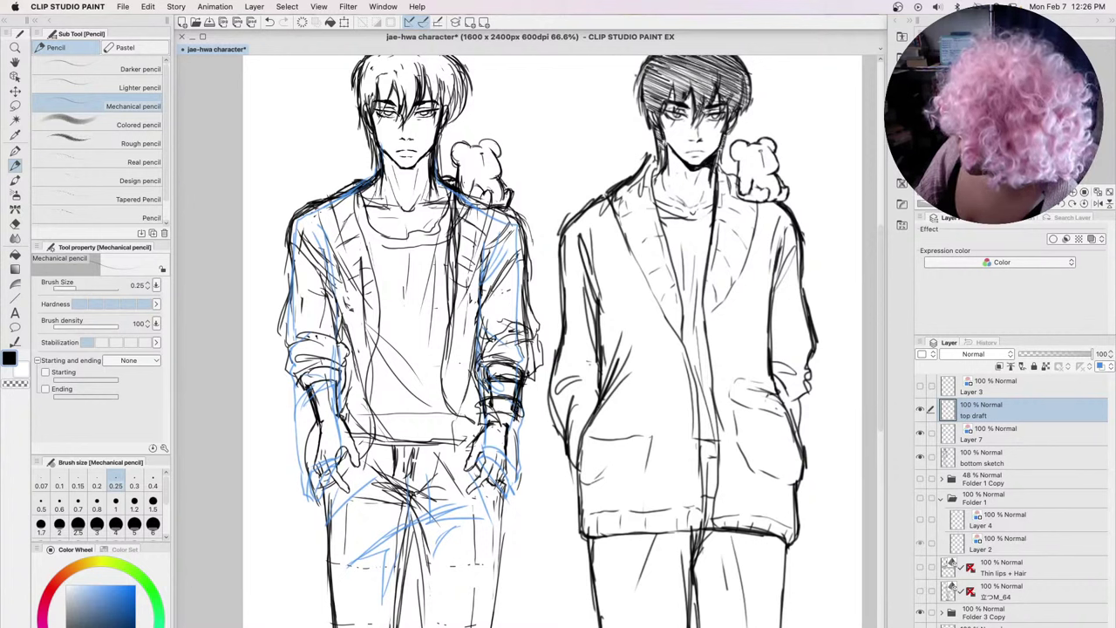
{"action": "mouse_move", "coordinate": [533, 345]}
{"action": "left_mouse_down"}
{"action": "mouse_move", "coordinate": [533, 375]}
{"action": "mouse_move", "coordinate": [516, 393]}
{"action": "mouse_move", "coordinate": [481, 394]}
{"action": "mouse_move", "coordinate": [490, 397]}
{"action": "left_mouse_up"}
{"action": "mouse_move", "coordinate": [492, 383]}
{"action": "left_mouse_down"}
{"action": "mouse_move", "coordinate": [514, 393]}
{"action": "mouse_move", "coordinate": [481, 438]}
{"action": "left_mouse_up"}
{"action": "left_click_drag", "start_coordinate": [510, 399], "coordinate": [510, 429]}
{"action": "left_click_drag", "start_coordinate": [511, 416], "coordinate": [510, 434]}
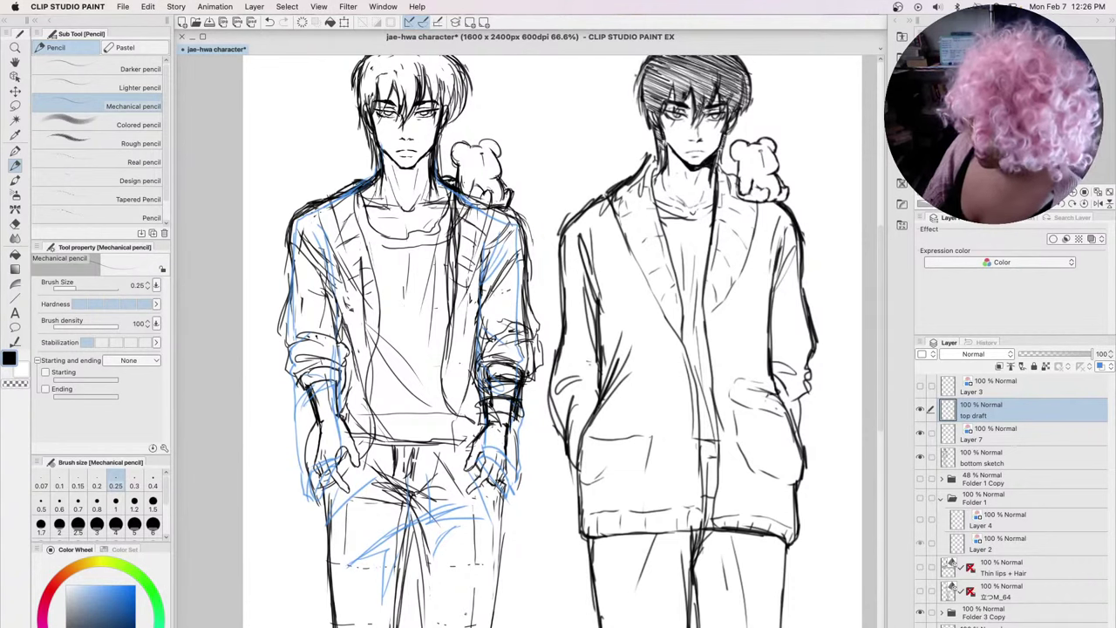
Check the draft without the bottom sketch, and add the upper folds and outer sleeve edge around the bear-side elbow
{"action": "left_click", "coordinate": [920, 456]}
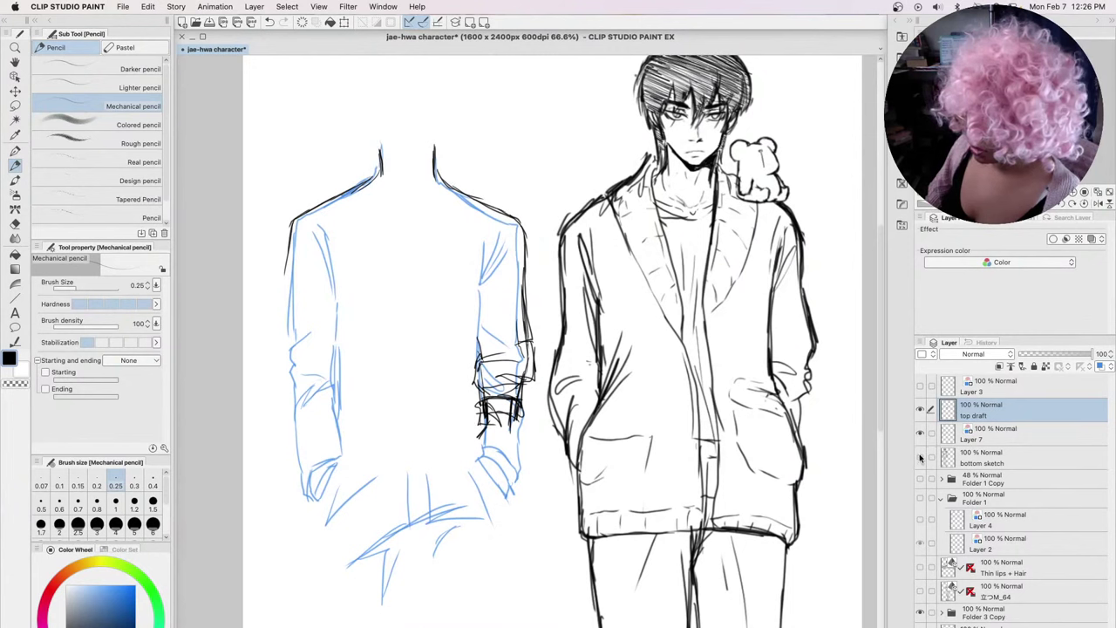
{"action": "left_click", "coordinate": [919, 457]}
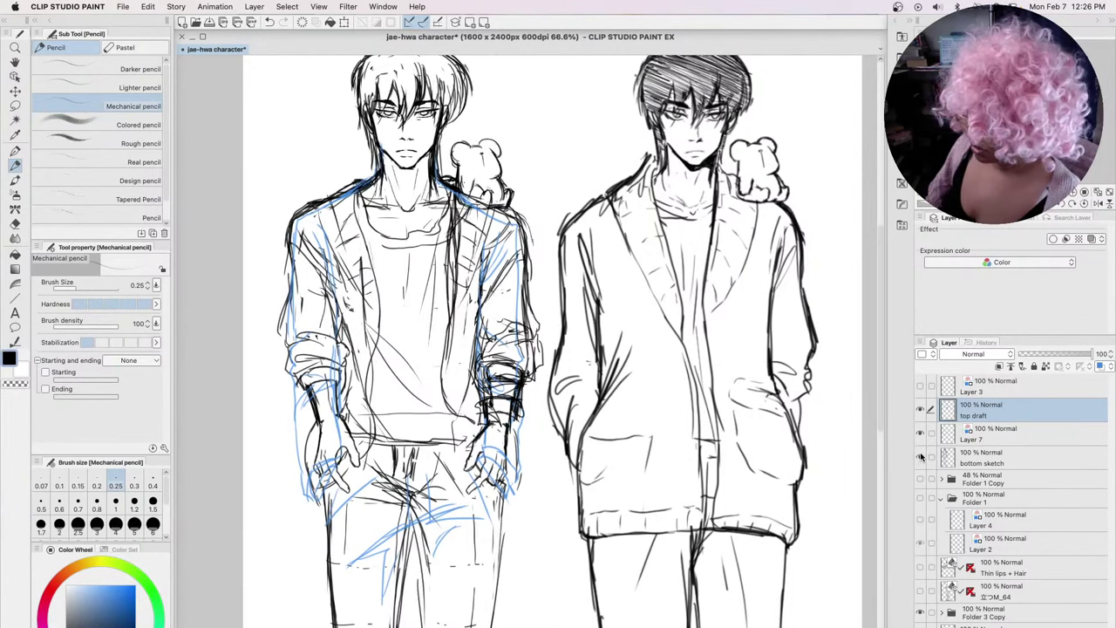
{"action": "left_click_drag", "start_coordinate": [481, 319], "coordinate": [521, 321]}
{"action": "left_click_drag", "start_coordinate": [479, 335], "coordinate": [505, 314]}
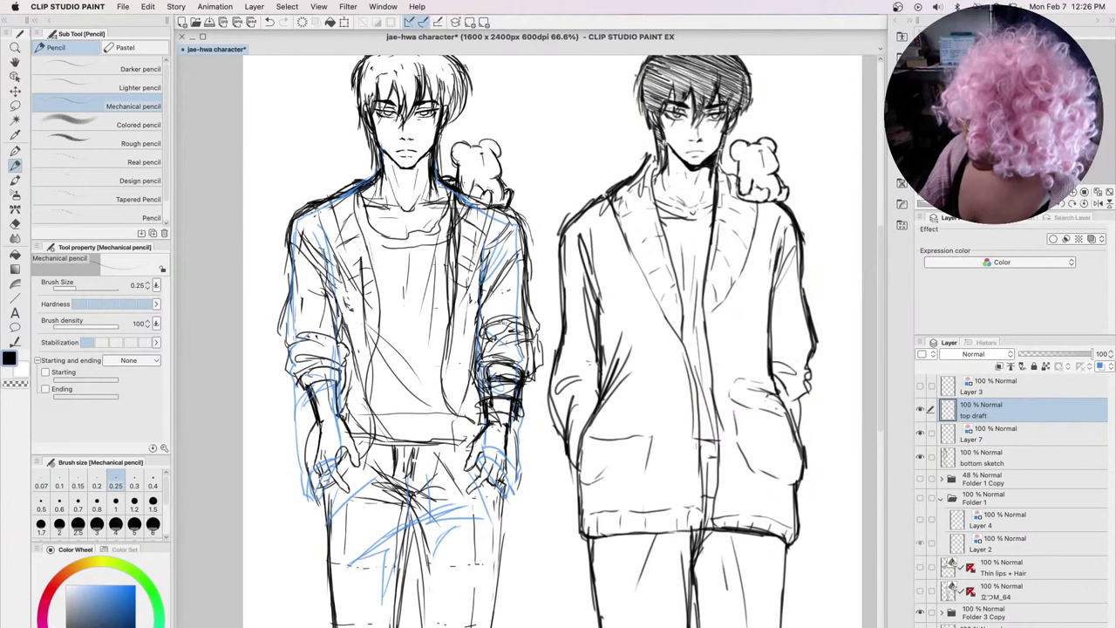
{"action": "mouse_move", "coordinate": [523, 275]}
{"action": "left_mouse_down"}
{"action": "mouse_move", "coordinate": [532, 340]}
{"action": "mouse_move", "coordinate": [517, 376]}
{"action": "left_mouse_up"}
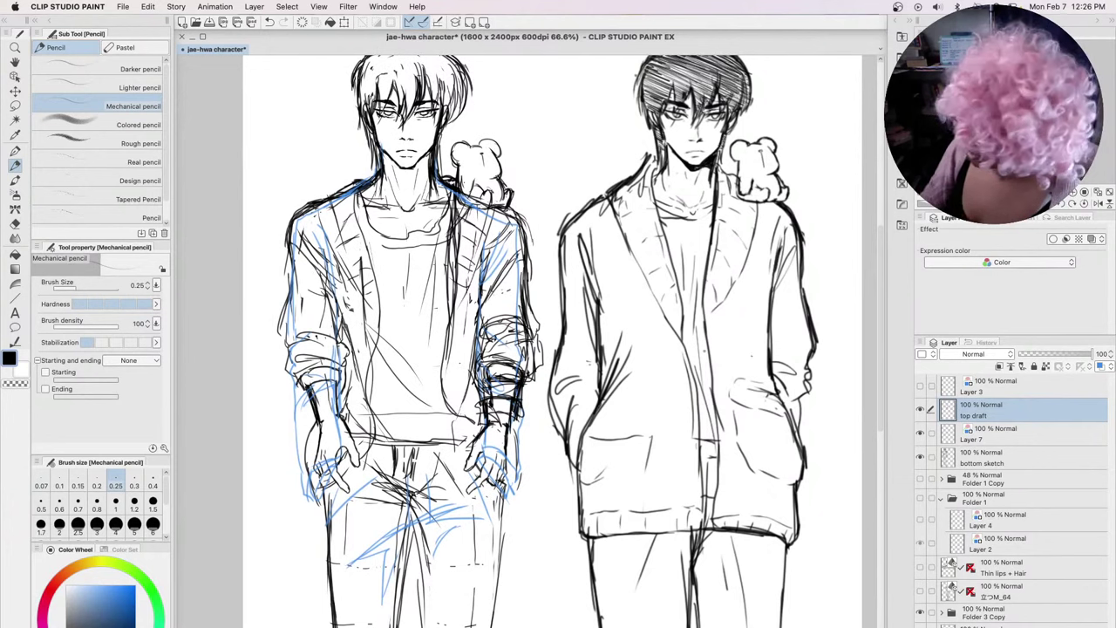
With the bottom sketch hidden, darken the bear-side sleeve's folds and outer edge, restore that layer and extend the line to the hand
{"action": "left_click", "coordinate": [919, 460]}
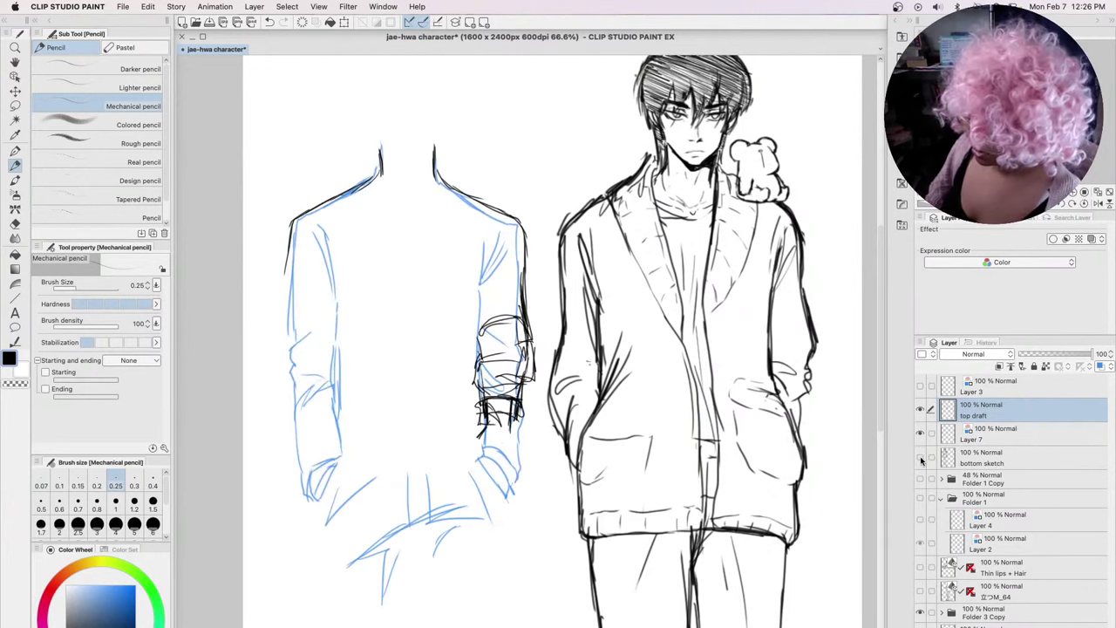
{"action": "mouse_move", "coordinate": [479, 335]}
{"action": "left_mouse_down"}
{"action": "mouse_move", "coordinate": [482, 354]}
{"action": "mouse_move", "coordinate": [511, 353]}
{"action": "mouse_move", "coordinate": [473, 359]}
{"action": "left_mouse_up"}
{"action": "left_click_drag", "start_coordinate": [523, 283], "coordinate": [527, 321]}
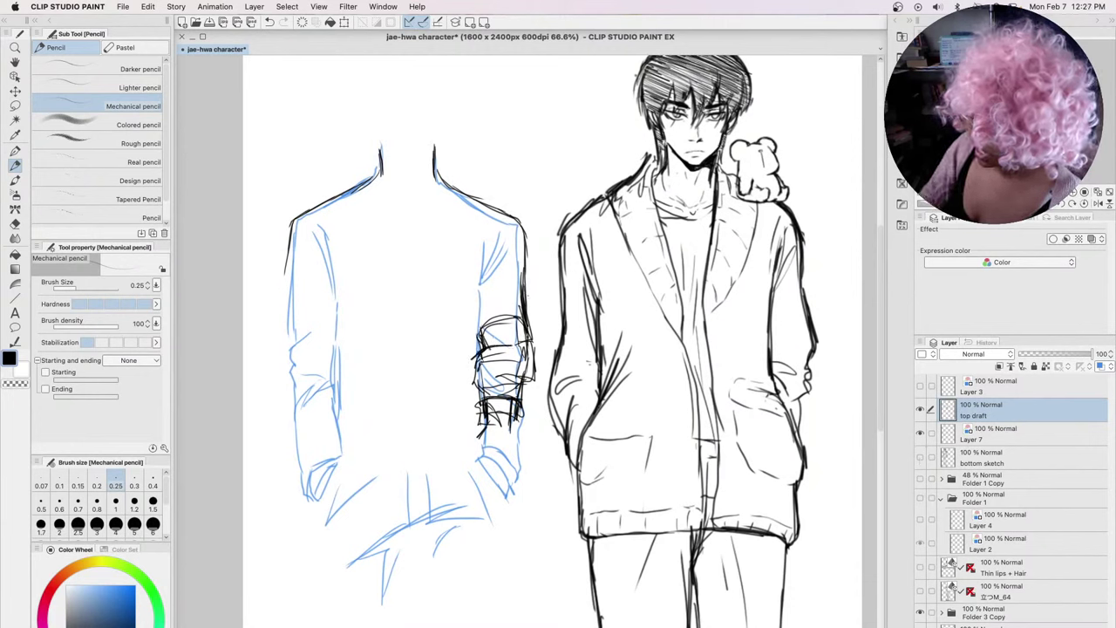
{"action": "left_click_drag", "start_coordinate": [525, 243], "coordinate": [524, 389]}
{"action": "left_click_drag", "start_coordinate": [526, 369], "coordinate": [509, 446]}
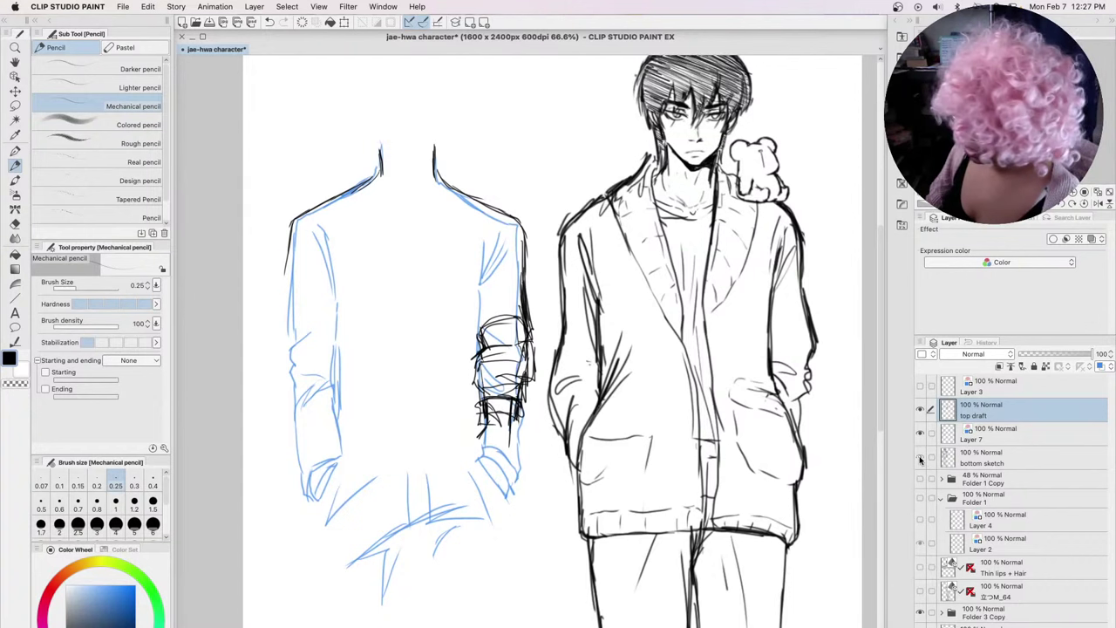
{"action": "left_click", "coordinate": [920, 458]}
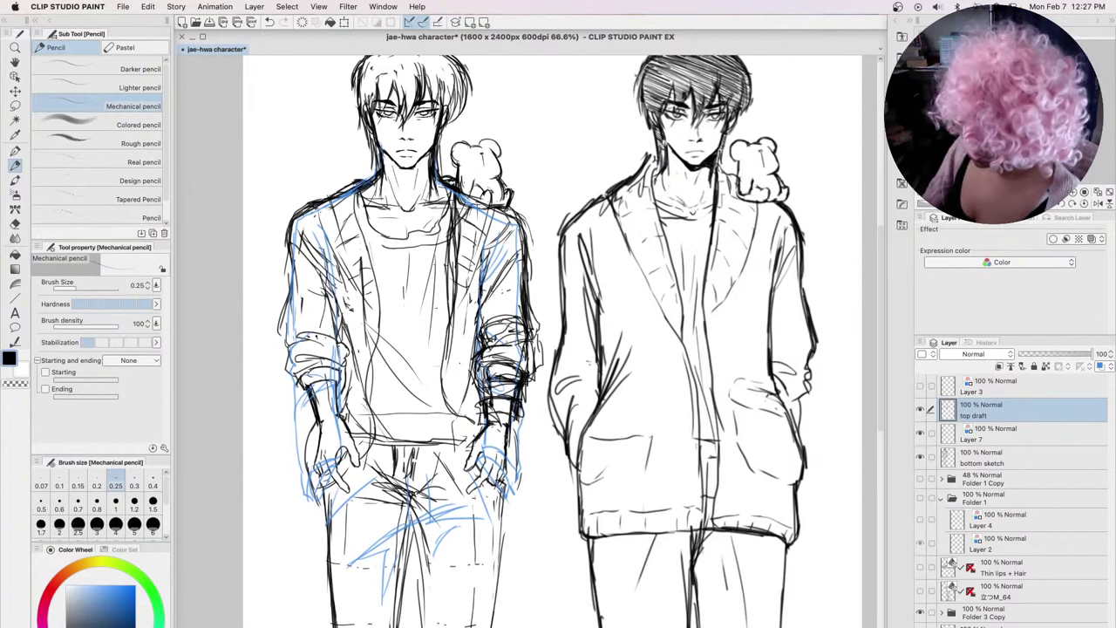
{"action": "left_click_drag", "start_coordinate": [508, 437], "coordinate": [508, 473]}
Sketch the opposite arm's outer sleeve edge, rolled-up folds and forearm lines in black on the top draft layer
{"action": "mouse_move", "coordinate": [289, 269]}
{"action": "left_mouse_down"}
{"action": "mouse_move", "coordinate": [290, 329]}
{"action": "mouse_move", "coordinate": [307, 347]}
{"action": "left_mouse_up"}
{"action": "left_click_drag", "start_coordinate": [334, 293], "coordinate": [324, 340]}
{"action": "mouse_move", "coordinate": [315, 340]}
{"action": "left_mouse_down"}
{"action": "mouse_move", "coordinate": [340, 331]}
{"action": "mouse_move", "coordinate": [291, 383]}
{"action": "left_mouse_up"}
{"action": "left_click_drag", "start_coordinate": [295, 366], "coordinate": [296, 390]}
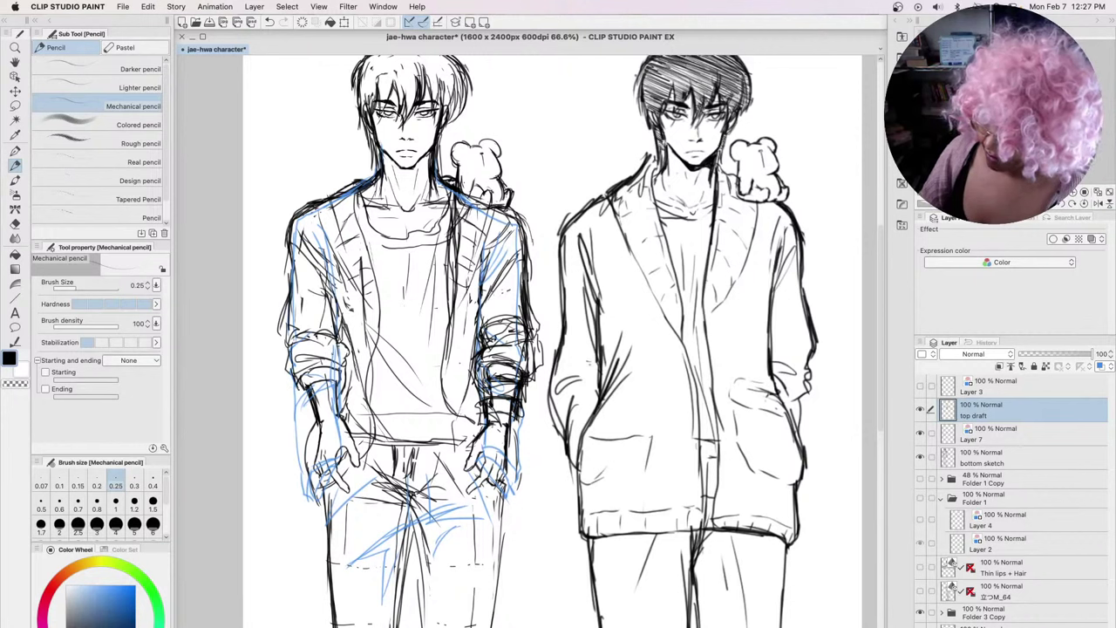
{"action": "mouse_move", "coordinate": [331, 335]}
{"action": "left_mouse_down"}
{"action": "mouse_move", "coordinate": [306, 345]}
{"action": "mouse_move", "coordinate": [342, 359]}
{"action": "mouse_move", "coordinate": [340, 412]}
{"action": "left_mouse_up"}
{"action": "left_click_drag", "start_coordinate": [340, 406], "coordinate": [321, 422]}
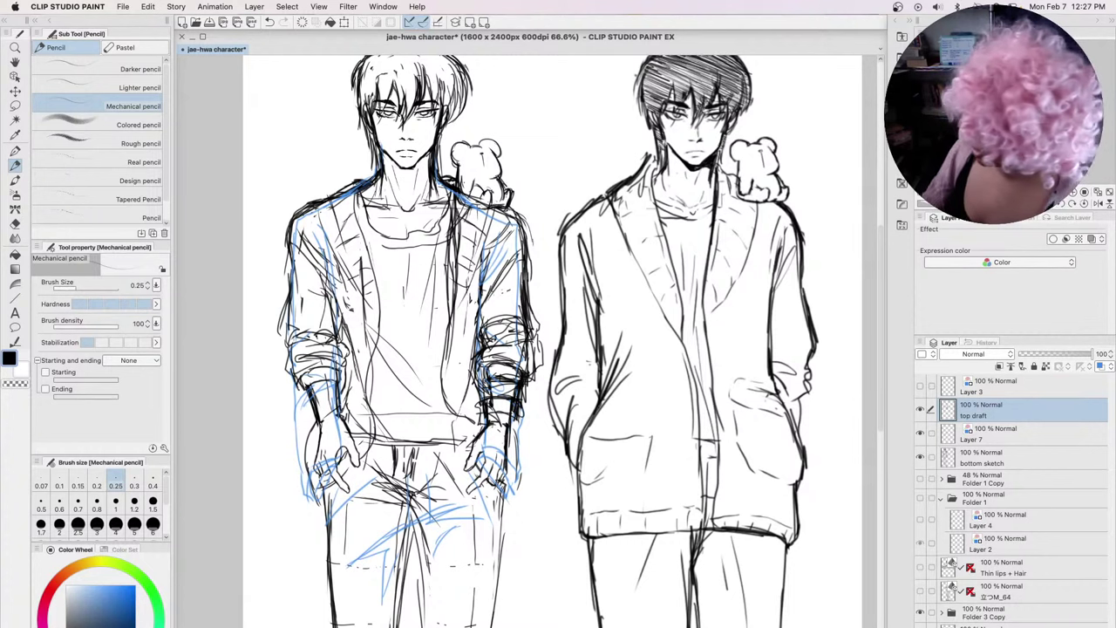
With the bottom sketch hidden, erase the bear-side arm's folds, cuff and forearm lines from the top draft layer, then show the sketch again
{"action": "left_click", "coordinate": [920, 433]}
{"action": "left_click", "coordinate": [921, 432]}
{"action": "left_click", "coordinate": [920, 457]}
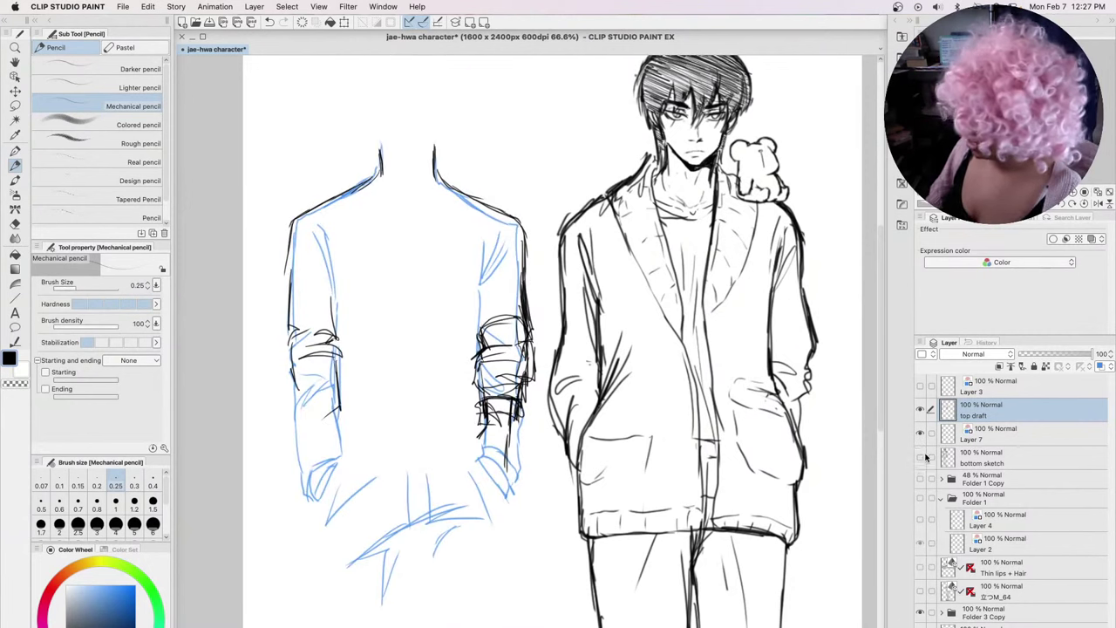
{"action": "mouse_move", "coordinate": [475, 366]}
{"action": "left_mouse_down"}
{"action": "mouse_move", "coordinate": [504, 321]}
{"action": "mouse_move", "coordinate": [491, 319]}
{"action": "mouse_move", "coordinate": [510, 450]}
{"action": "left_mouse_up"}
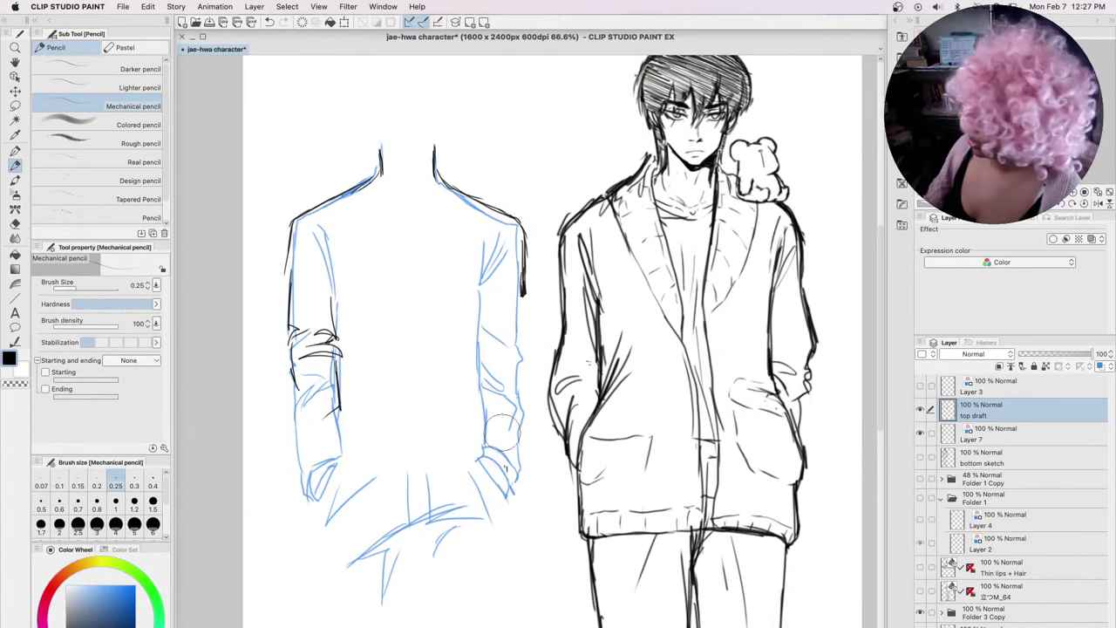
{"action": "left_click", "coordinate": [921, 459]}
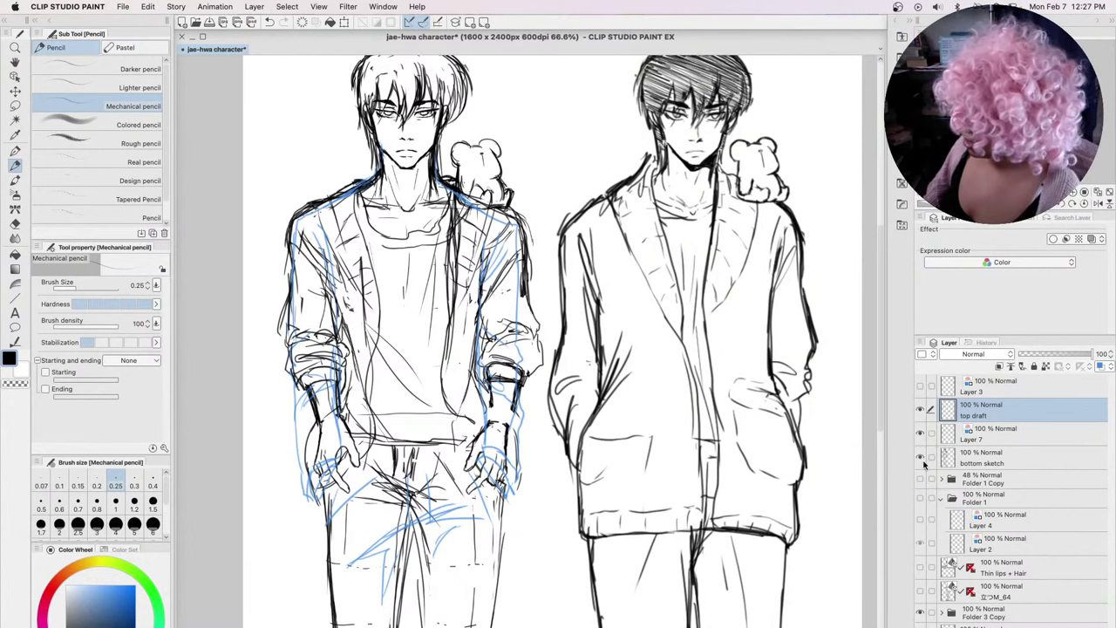
Lower the bottom sketch layer's opacity to 34% and make the top draft layer active again
{"action": "left_click", "coordinate": [985, 438]}
{"action": "left_click", "coordinate": [985, 416]}
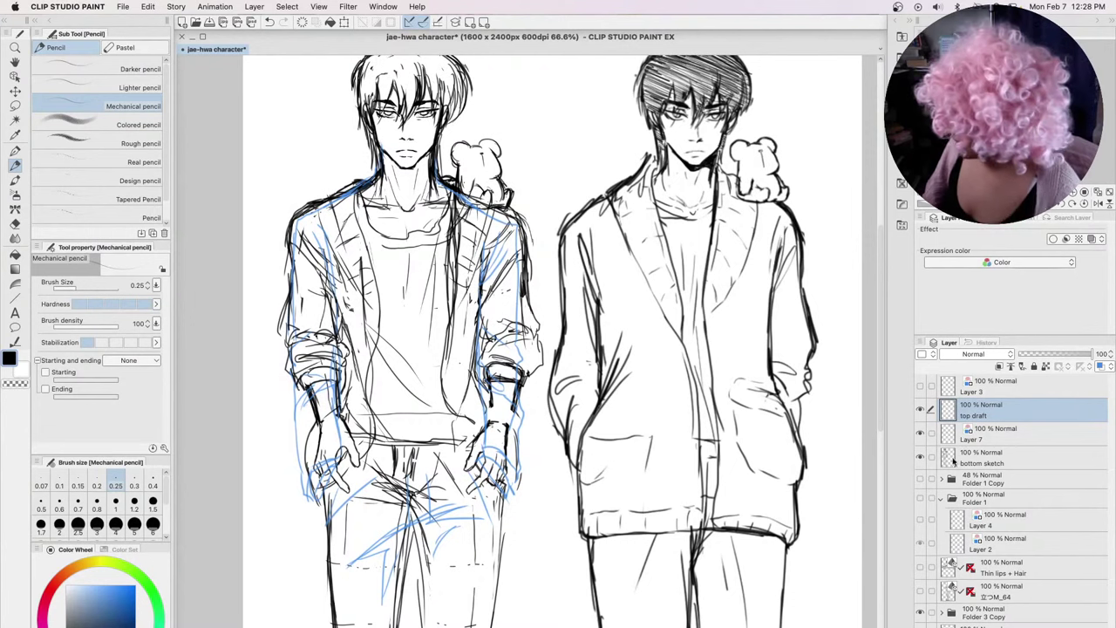
{"action": "left_click", "coordinate": [994, 455]}
{"action": "left_click", "coordinate": [1043, 355]}
{"action": "left_click_drag", "start_coordinate": [1043, 355], "coordinate": [1045, 355]}
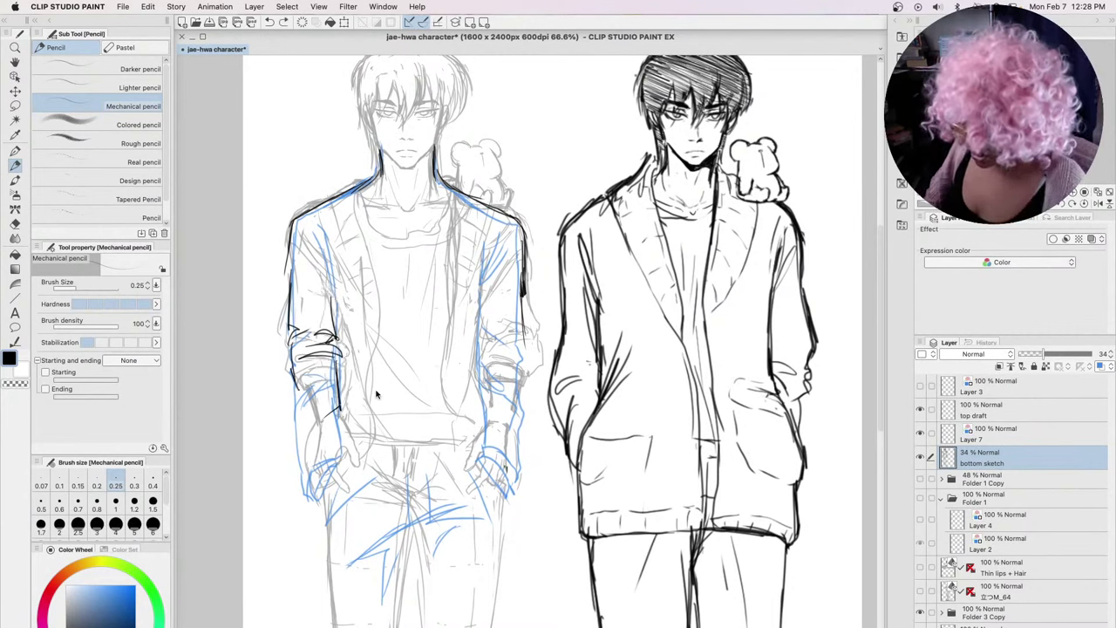
{"action": "left_click", "coordinate": [990, 416]}
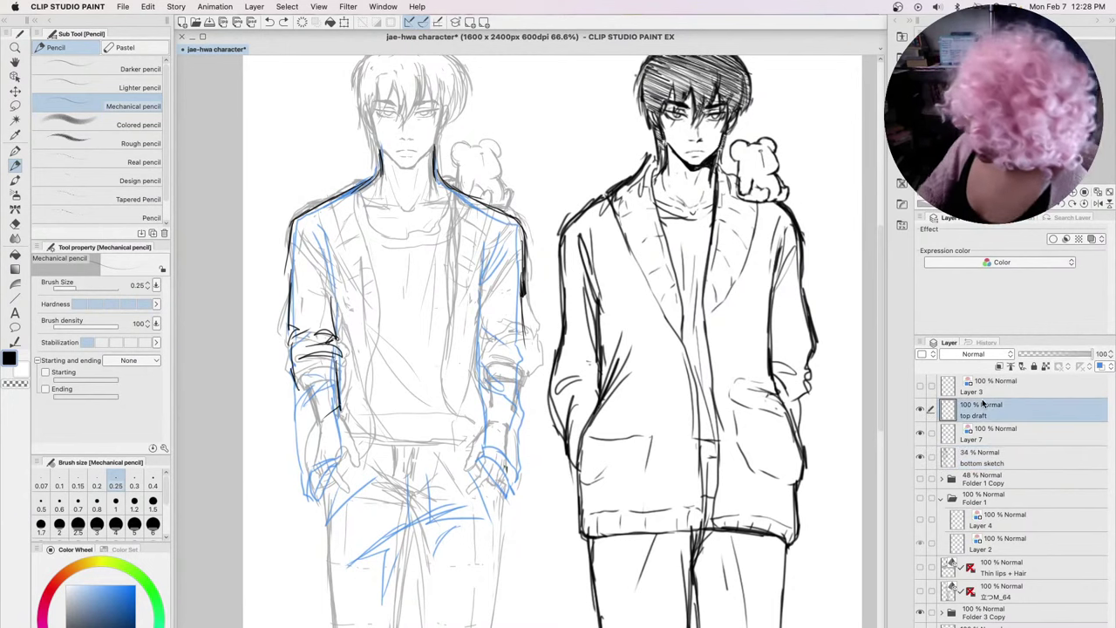
Redraw the bear-side sleeve in black with armpit folds, outer elbow edge, bunched folds and the rolled cuff's lower edge
{"action": "mouse_move", "coordinate": [481, 285]}
{"action": "left_mouse_down"}
{"action": "mouse_move", "coordinate": [511, 246]}
{"action": "mouse_move", "coordinate": [512, 269]}
{"action": "mouse_move", "coordinate": [540, 245]}
{"action": "mouse_move", "coordinate": [525, 264]}
{"action": "mouse_move", "coordinate": [527, 248]}
{"action": "mouse_move", "coordinate": [532, 317]}
{"action": "mouse_move", "coordinate": [527, 299]}
{"action": "mouse_move", "coordinate": [510, 314]}
{"action": "mouse_move", "coordinate": [523, 298]}
{"action": "mouse_move", "coordinate": [519, 351]}
{"action": "mouse_move", "coordinate": [479, 321]}
{"action": "mouse_move", "coordinate": [514, 345]}
{"action": "left_mouse_up"}
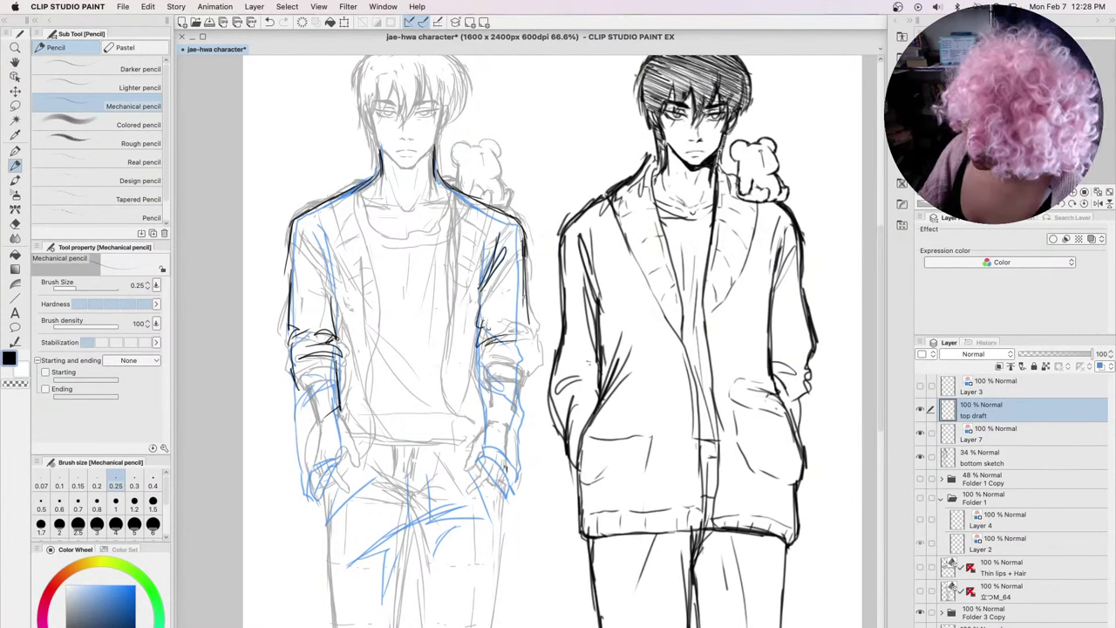
{"action": "left_click_drag", "start_coordinate": [525, 285], "coordinate": [533, 337]}
{"action": "mouse_move", "coordinate": [531, 330]}
{"action": "left_mouse_down"}
{"action": "mouse_move", "coordinate": [518, 349]}
{"action": "mouse_move", "coordinate": [533, 368]}
{"action": "mouse_move", "coordinate": [516, 385]}
{"action": "left_mouse_up"}
{"action": "left_click_drag", "start_coordinate": [479, 345], "coordinate": [478, 375]}
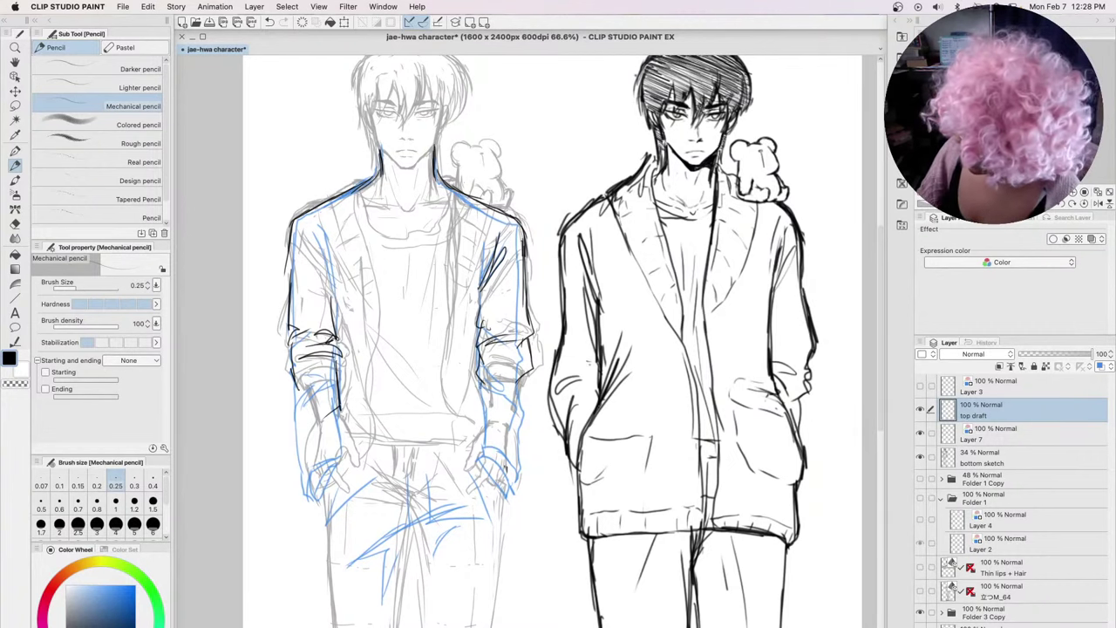
{"action": "left_click_drag", "start_coordinate": [487, 384], "coordinate": [519, 392]}
{"action": "mouse_move", "coordinate": [521, 388]}
{"action": "left_mouse_down"}
{"action": "mouse_move", "coordinate": [519, 409]}
{"action": "mouse_move", "coordinate": [483, 401]}
{"action": "mouse_move", "coordinate": [484, 420]}
{"action": "left_mouse_up"}
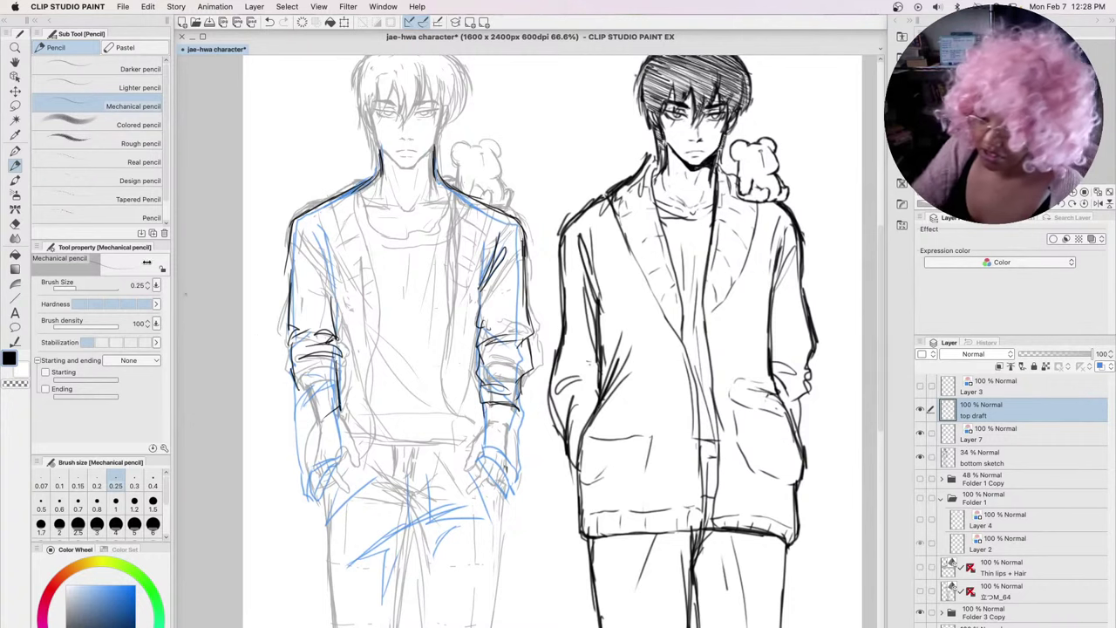
Lasso the bear-side hand on the bottom sketch layer, move it down below the cuff, enlarge it to 111% and deselect it
{"action": "left_click", "coordinate": [15, 106]}
{"action": "left_click", "coordinate": [1002, 457]}
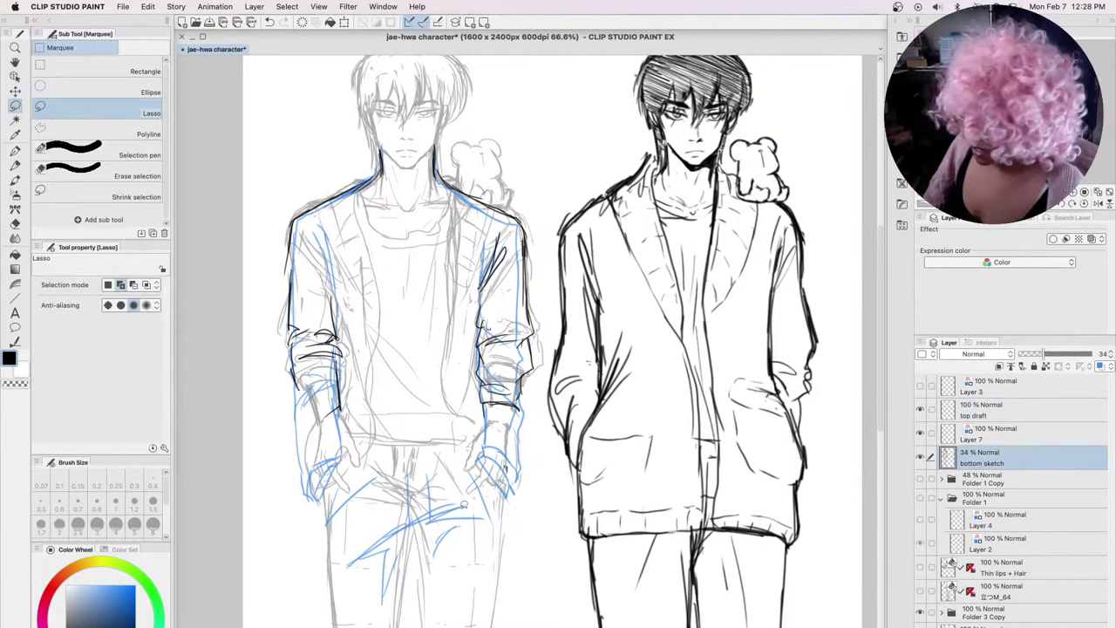
{"action": "mouse_move", "coordinate": [498, 415]}
{"action": "left_mouse_down"}
{"action": "mouse_move", "coordinate": [465, 442]}
{"action": "mouse_move", "coordinate": [464, 484]}
{"action": "mouse_move", "coordinate": [485, 505]}
{"action": "mouse_move", "coordinate": [518, 461]}
{"action": "mouse_move", "coordinate": [512, 419]}
{"action": "left_mouse_up"}
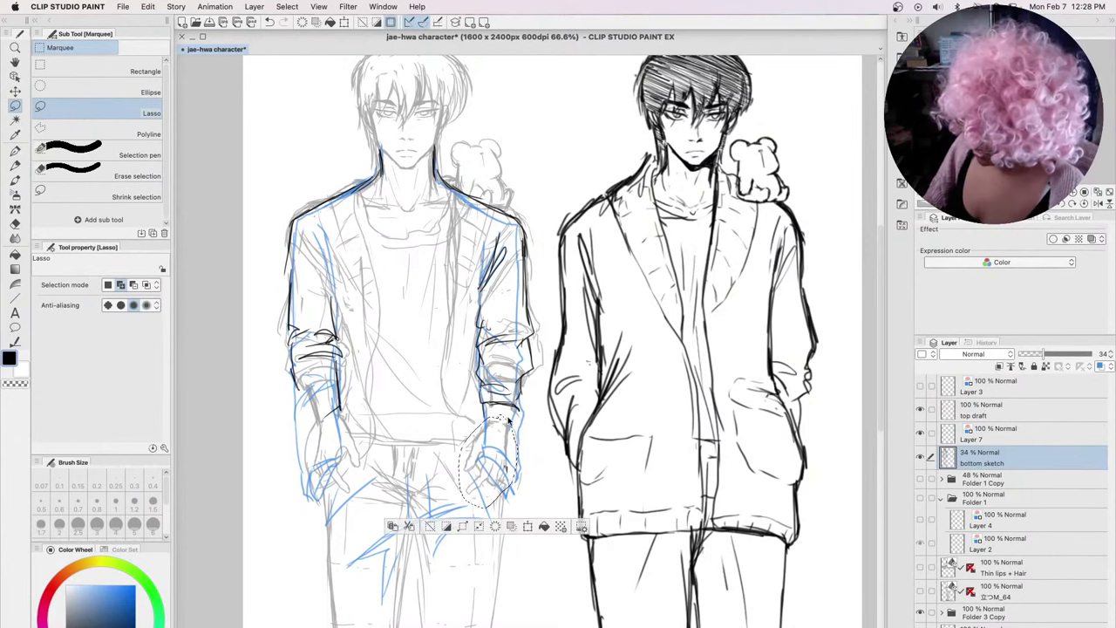
{"action": "left_click", "coordinate": [544, 527]}
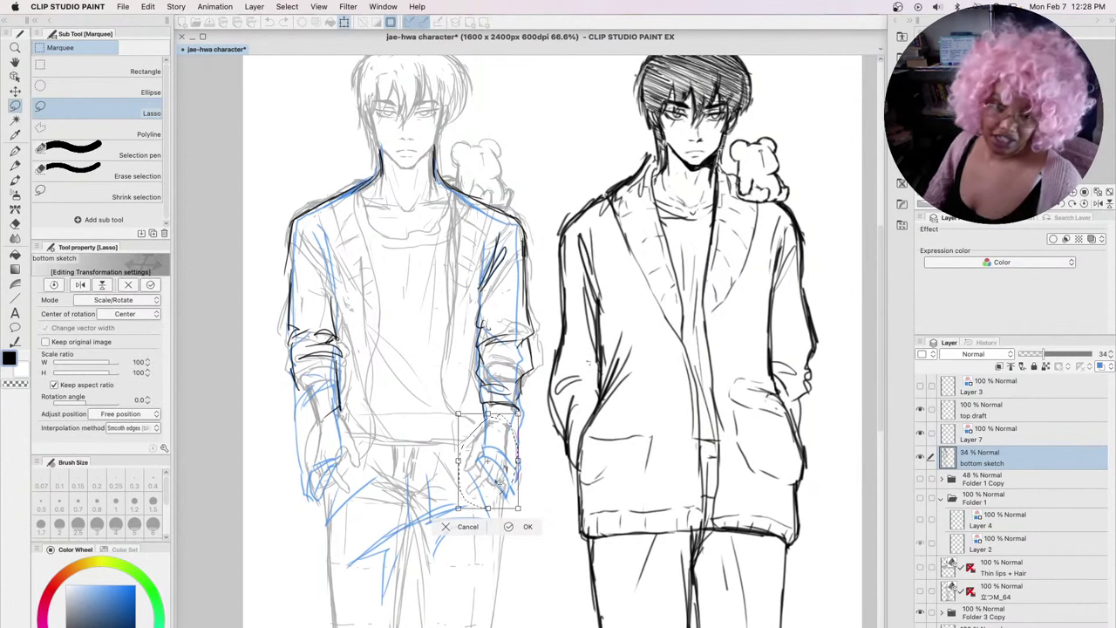
{"action": "left_click_drag", "start_coordinate": [498, 482], "coordinate": [503, 496]}
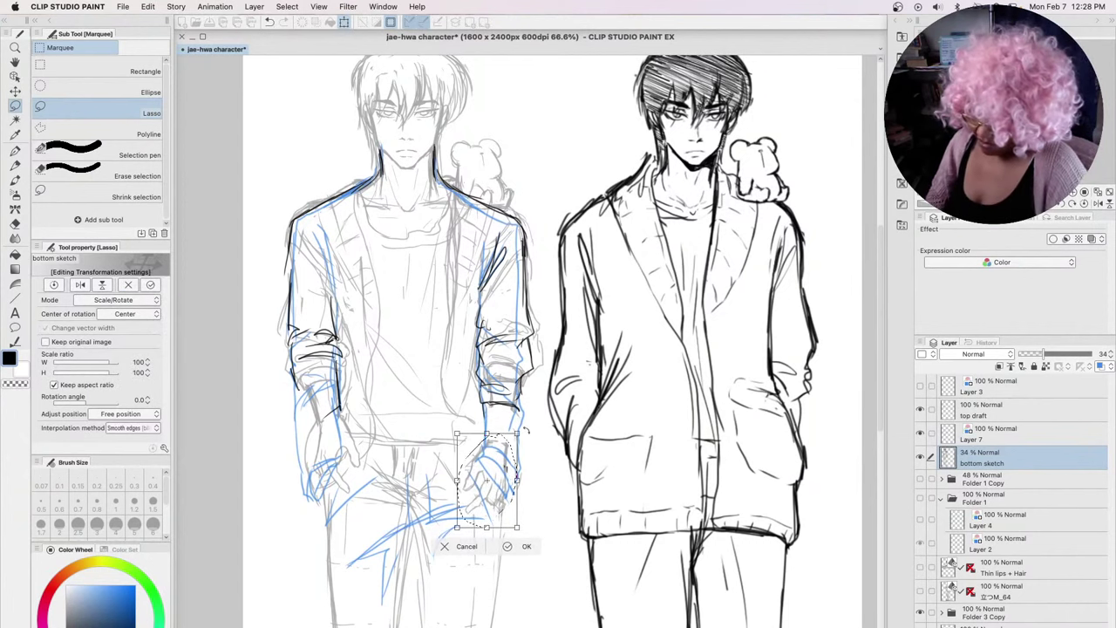
{"action": "left_click_drag", "start_coordinate": [518, 432], "coordinate": [523, 425]}
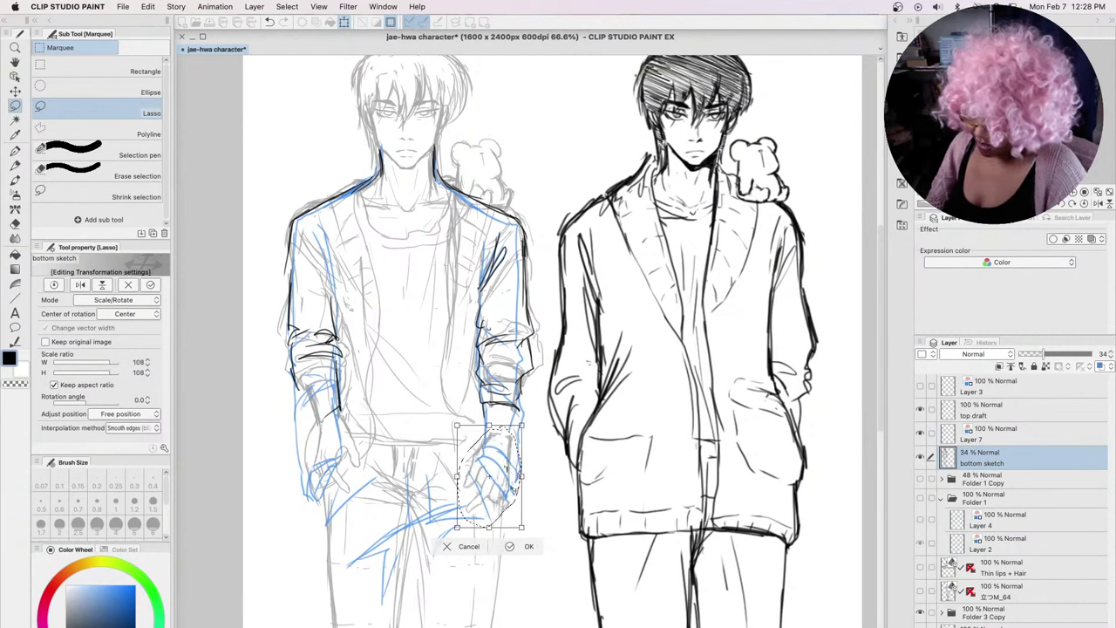
{"action": "left_click_drag", "start_coordinate": [488, 473], "coordinate": [485, 478]}
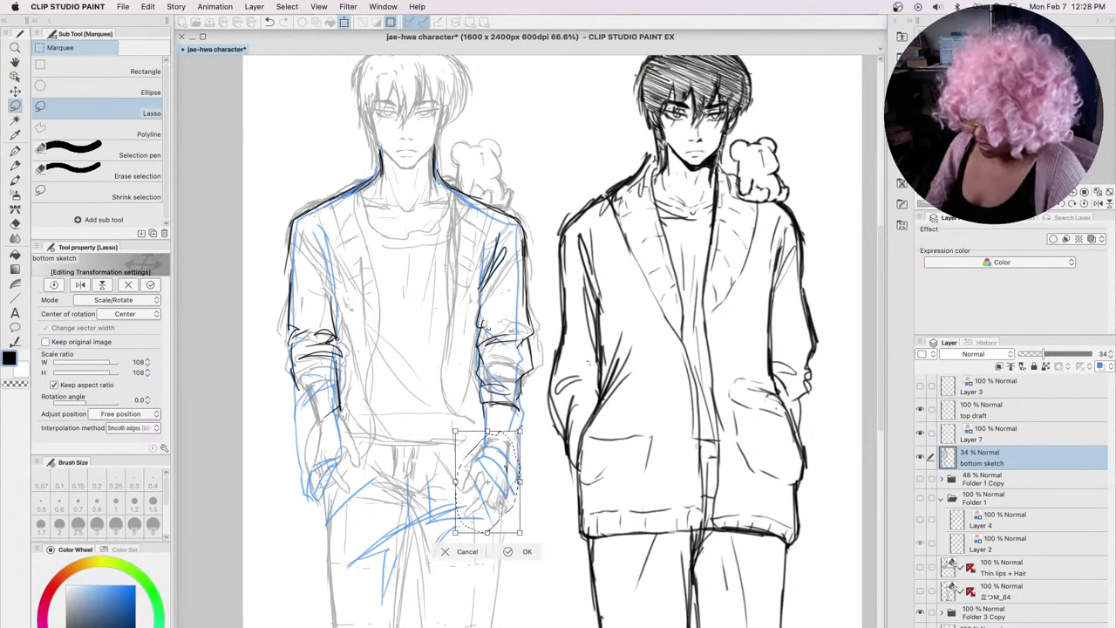
{"action": "left_click_drag", "start_coordinate": [520, 431], "coordinate": [523, 427]}
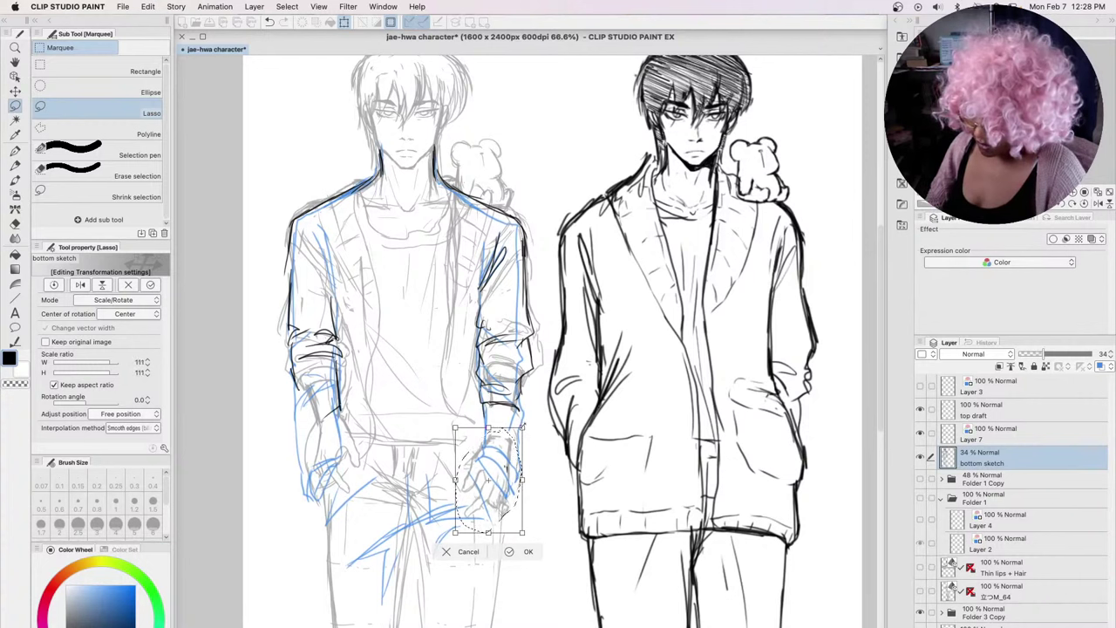
{"action": "left_click", "coordinate": [511, 551]}
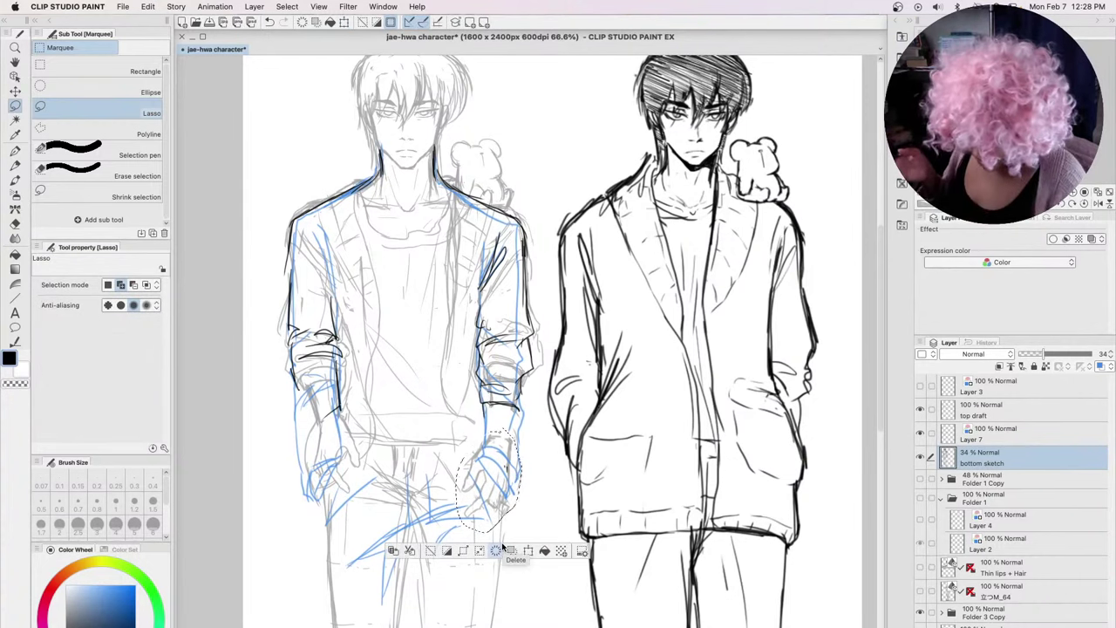
{"action": "left_click", "coordinate": [503, 546]}
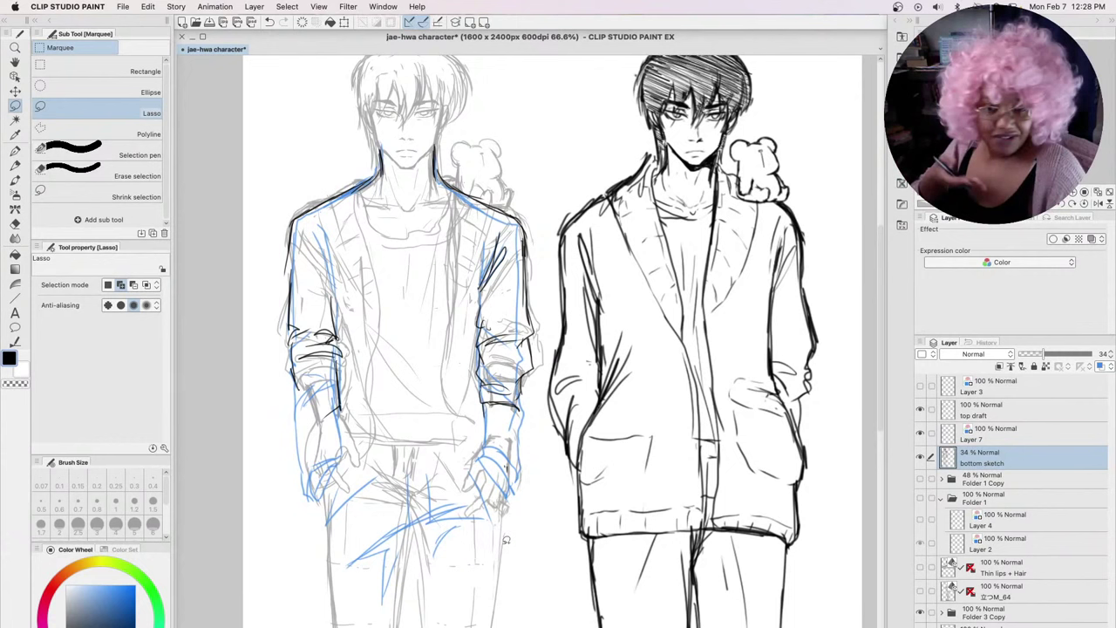
On the top draft layer, pencil the bear-side forearm edges down from the cuff and outline the wrist, hand and fingers
{"action": "left_click", "coordinate": [17, 167]}
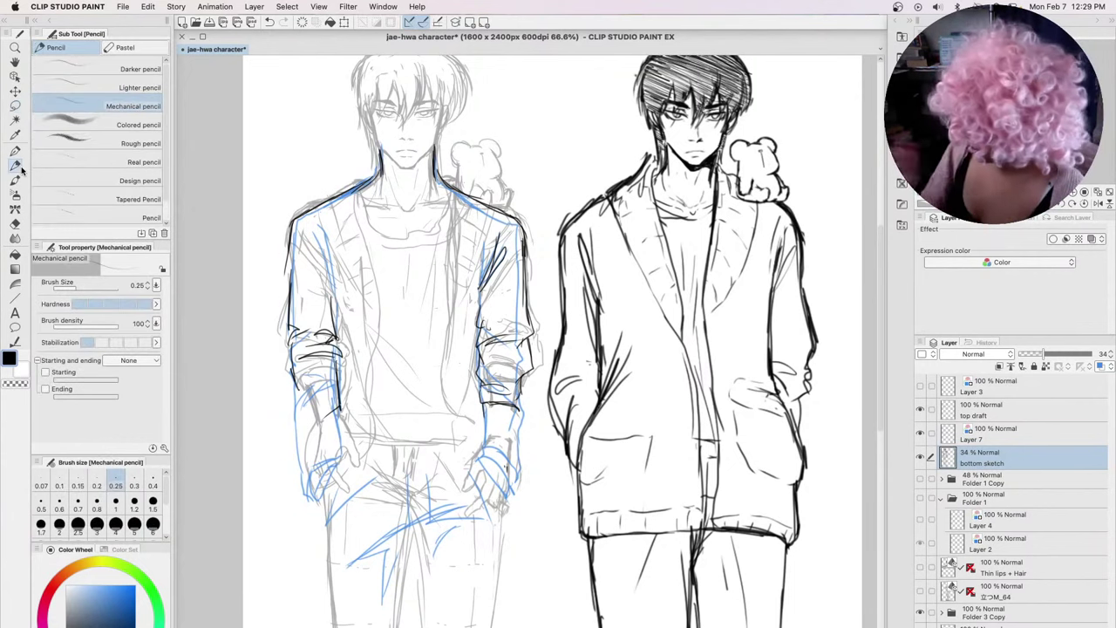
{"action": "left_click", "coordinate": [995, 434]}
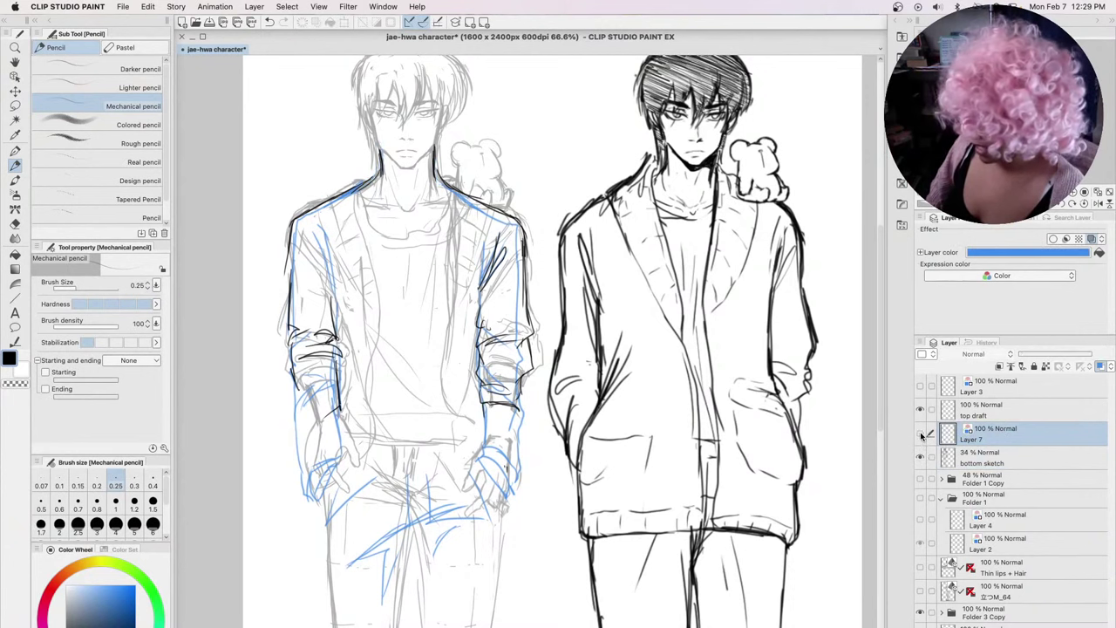
{"action": "left_click", "coordinate": [920, 435]}
{"action": "left_click", "coordinate": [921, 435]}
{"action": "left_click", "coordinate": [986, 413]}
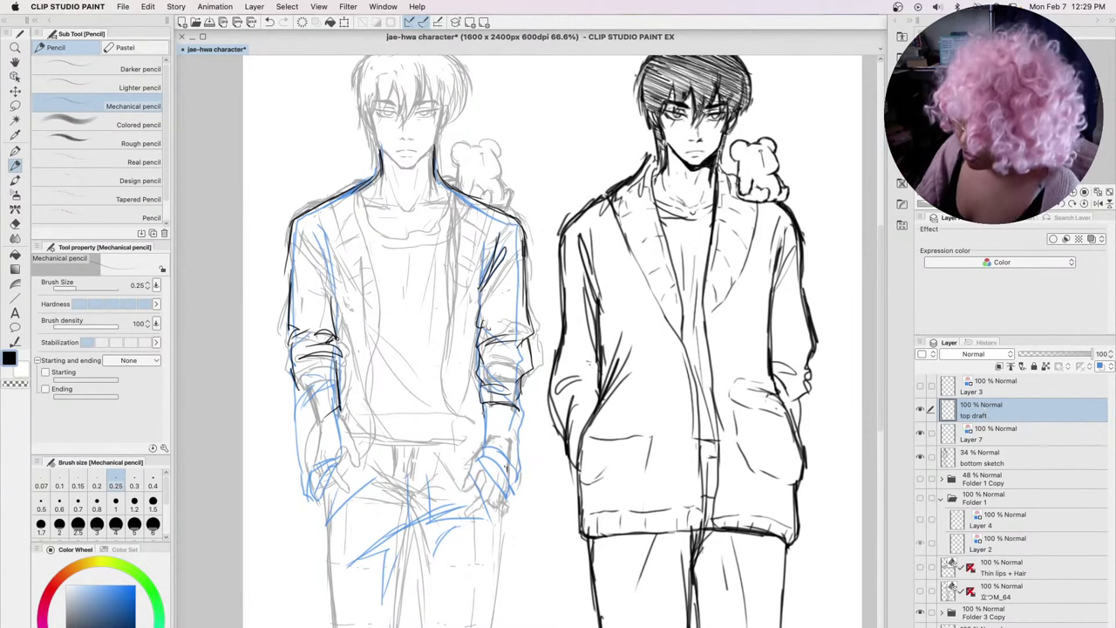
{"action": "left_click_drag", "start_coordinate": [479, 403], "coordinate": [486, 453]}
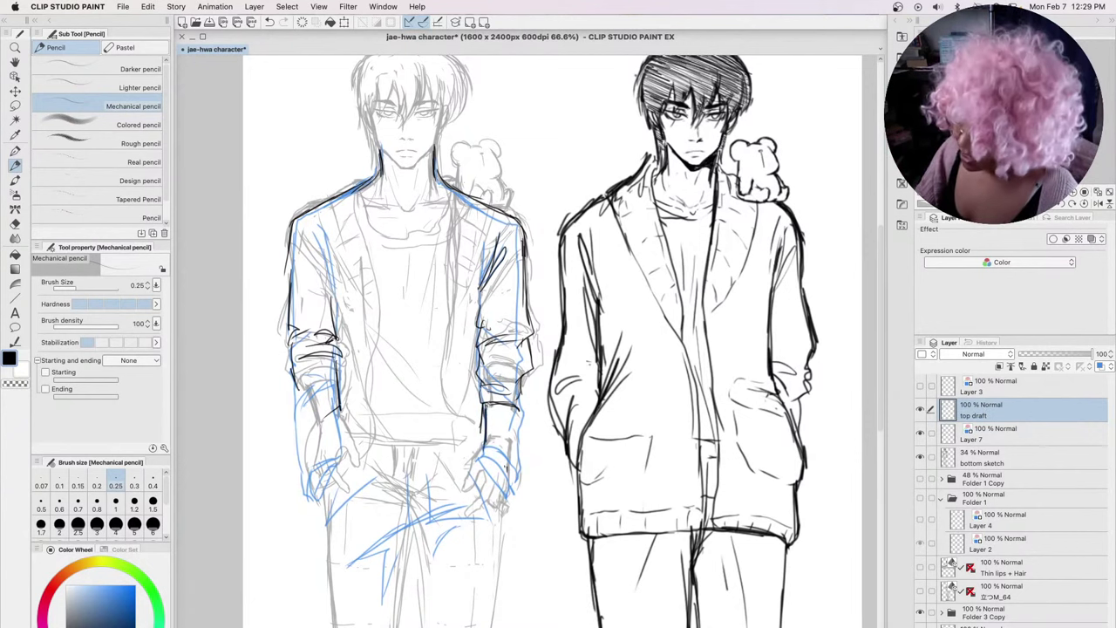
{"action": "left_click_drag", "start_coordinate": [486, 405], "coordinate": [490, 437]}
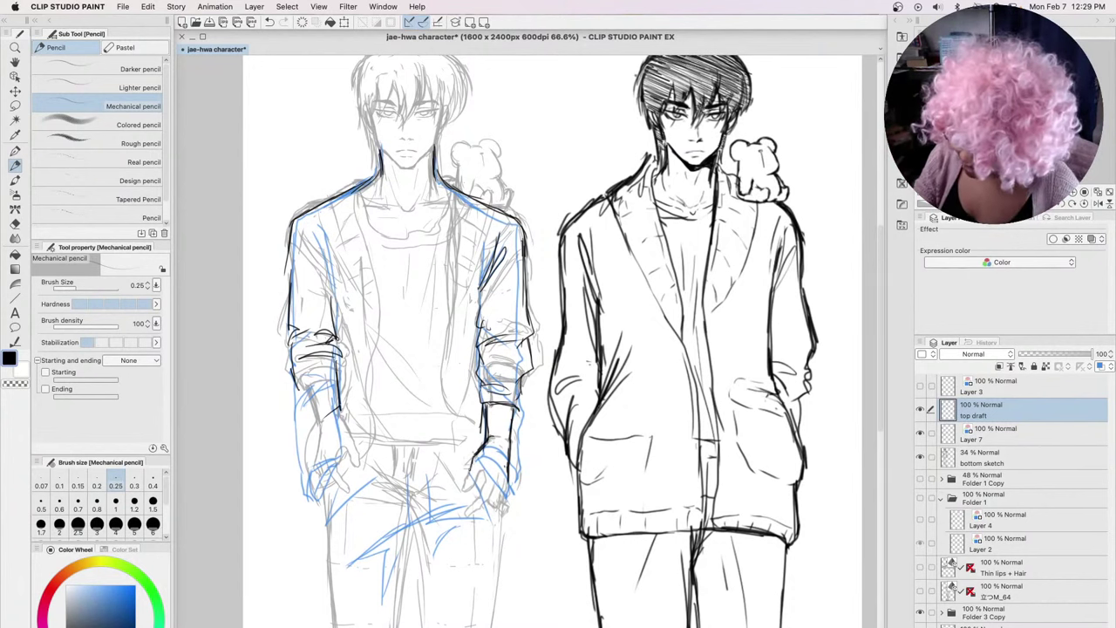
{"action": "left_click_drag", "start_coordinate": [471, 482], "coordinate": [464, 493]}
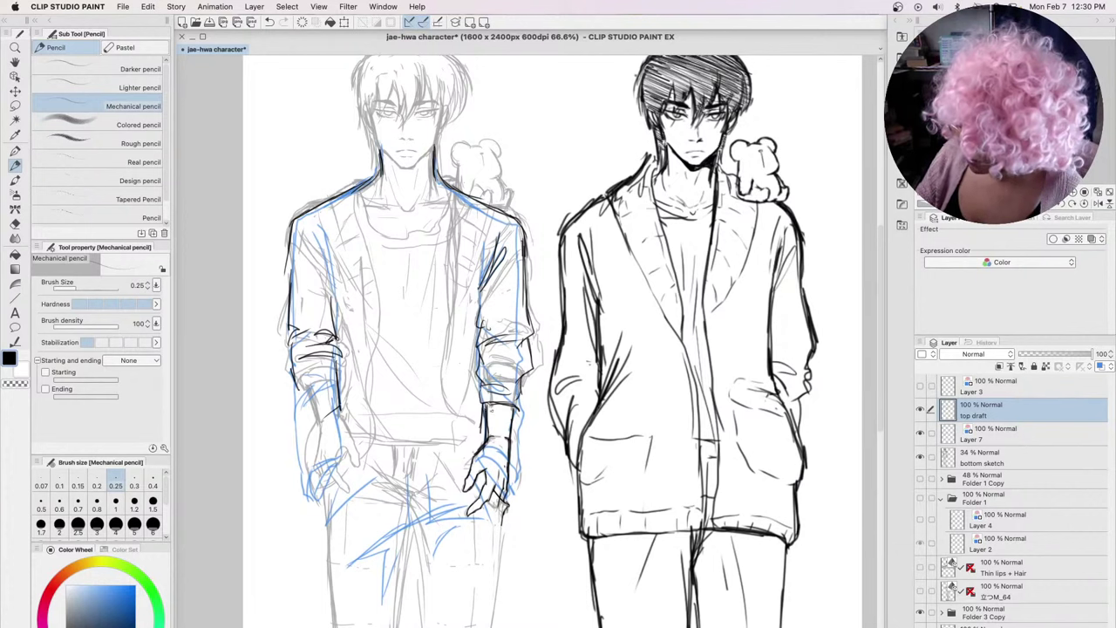
Strengthen the bear-side rolled cuff's side and bands, and add the outer bulge at the elbow
{"action": "left_click_drag", "start_coordinate": [479, 387], "coordinate": [481, 410]}
{"action": "left_click_drag", "start_coordinate": [481, 406], "coordinate": [519, 403]}
{"action": "mouse_move", "coordinate": [488, 386]}
{"action": "left_mouse_down"}
{"action": "mouse_move", "coordinate": [514, 384]}
{"action": "mouse_move", "coordinate": [488, 403]}
{"action": "mouse_move", "coordinate": [518, 378]}
{"action": "left_mouse_up"}
{"action": "left_click_drag", "start_coordinate": [518, 329], "coordinate": [532, 344]}
Add diagonal armpit folds to the bear-side upper sleeve and darken its shoulder, outer edge and inner edge down to the elbow
{"action": "mouse_move", "coordinate": [501, 275]}
{"action": "left_mouse_down"}
{"action": "mouse_move", "coordinate": [480, 310]}
{"action": "mouse_move", "coordinate": [486, 303]}
{"action": "left_mouse_up"}
{"action": "left_click_drag", "start_coordinate": [525, 248], "coordinate": [502, 277]}
{"action": "mouse_move", "coordinate": [511, 220]}
{"action": "left_mouse_down"}
{"action": "mouse_move", "coordinate": [479, 252]}
{"action": "mouse_move", "coordinate": [478, 310]}
{"action": "left_mouse_up"}
{"action": "left_click_drag", "start_coordinate": [490, 272], "coordinate": [479, 314]}
{"action": "left_click_drag", "start_coordinate": [498, 242], "coordinate": [482, 305]}
{"action": "left_click_drag", "start_coordinate": [526, 241], "coordinate": [510, 258]}
{"action": "left_click_drag", "start_coordinate": [510, 218], "coordinate": [530, 319]}
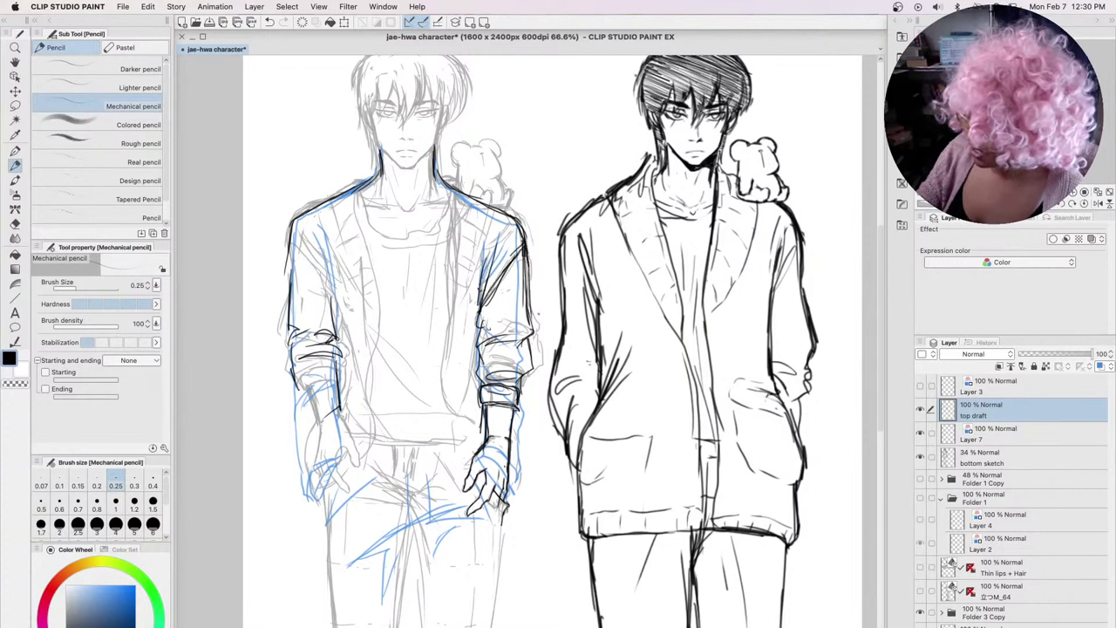
{"action": "left_click_drag", "start_coordinate": [528, 261], "coordinate": [532, 334]}
{"action": "left_click_drag", "start_coordinate": [485, 307], "coordinate": [478, 363]}
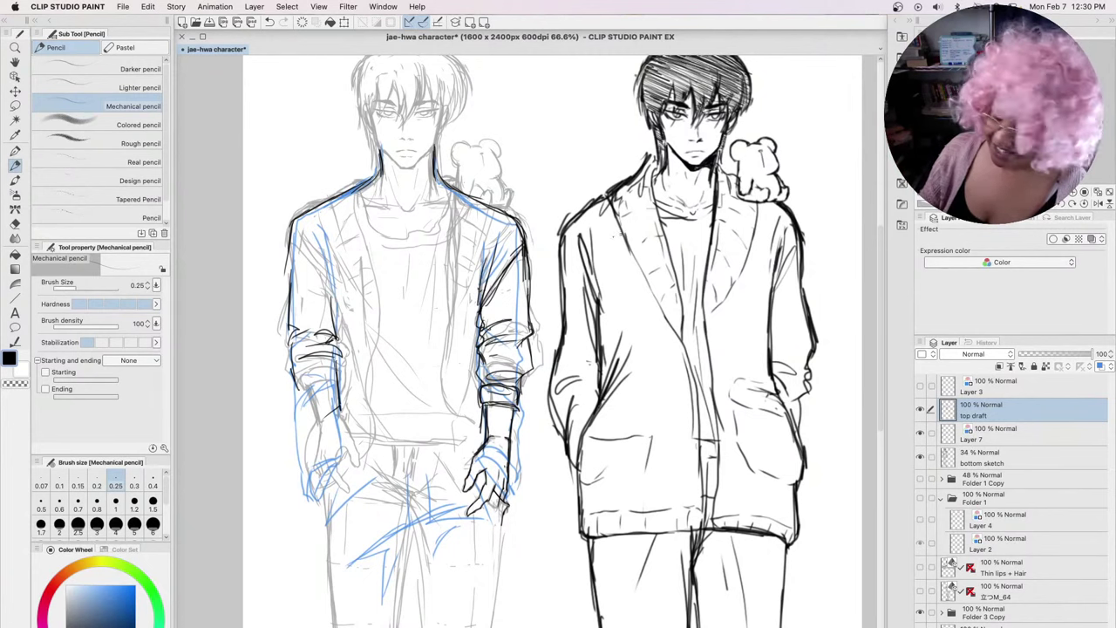
Draw the opposite arm's armpit folds, rounded shoulder edge and inner upper-sleeve line, and extend the folds to the elbow
{"action": "mouse_move", "coordinate": [305, 244]}
{"action": "left_mouse_down"}
{"action": "mouse_move", "coordinate": [340, 311]}
{"action": "mouse_move", "coordinate": [328, 297]}
{"action": "left_mouse_up"}
{"action": "mouse_move", "coordinate": [289, 230]}
{"action": "left_mouse_down"}
{"action": "mouse_move", "coordinate": [286, 288]}
{"action": "mouse_move", "coordinate": [315, 279]}
{"action": "mouse_move", "coordinate": [289, 249]}
{"action": "mouse_move", "coordinate": [293, 220]}
{"action": "left_mouse_up"}
{"action": "left_click_drag", "start_coordinate": [294, 221], "coordinate": [318, 208]}
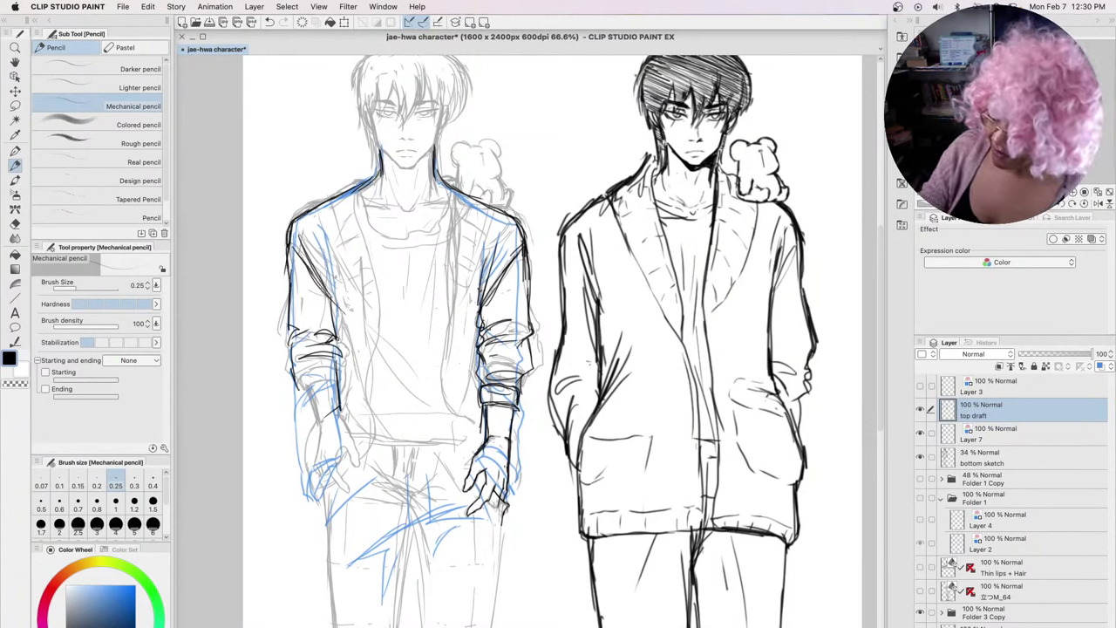
{"action": "mouse_move", "coordinate": [321, 285]}
{"action": "left_mouse_down"}
{"action": "mouse_move", "coordinate": [336, 333]}
{"action": "mouse_move", "coordinate": [333, 314]}
{"action": "left_mouse_up"}
{"action": "mouse_move", "coordinate": [321, 251]}
{"action": "left_mouse_down"}
{"action": "mouse_move", "coordinate": [324, 269]}
{"action": "mouse_move", "coordinate": [303, 272]}
{"action": "mouse_move", "coordinate": [330, 307]}
{"action": "left_mouse_up"}
{"action": "mouse_move", "coordinate": [328, 303]}
{"action": "left_mouse_down"}
{"action": "mouse_move", "coordinate": [336, 320]}
{"action": "mouse_move", "coordinate": [286, 335]}
{"action": "mouse_move", "coordinate": [288, 359]}
{"action": "left_mouse_up"}
{"action": "left_click_drag", "start_coordinate": [295, 346], "coordinate": [289, 370]}
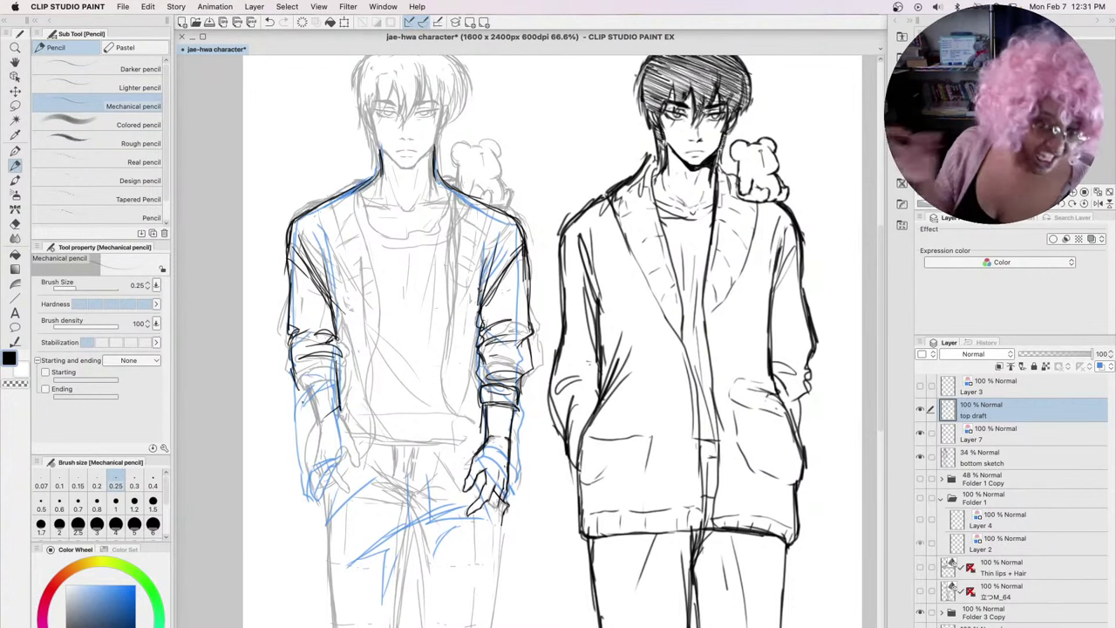
Sketch the opposite arm's bunched sleeve folds and rolled cuff around the forearm
{"action": "left_click_drag", "start_coordinate": [303, 359], "coordinate": [295, 400]}
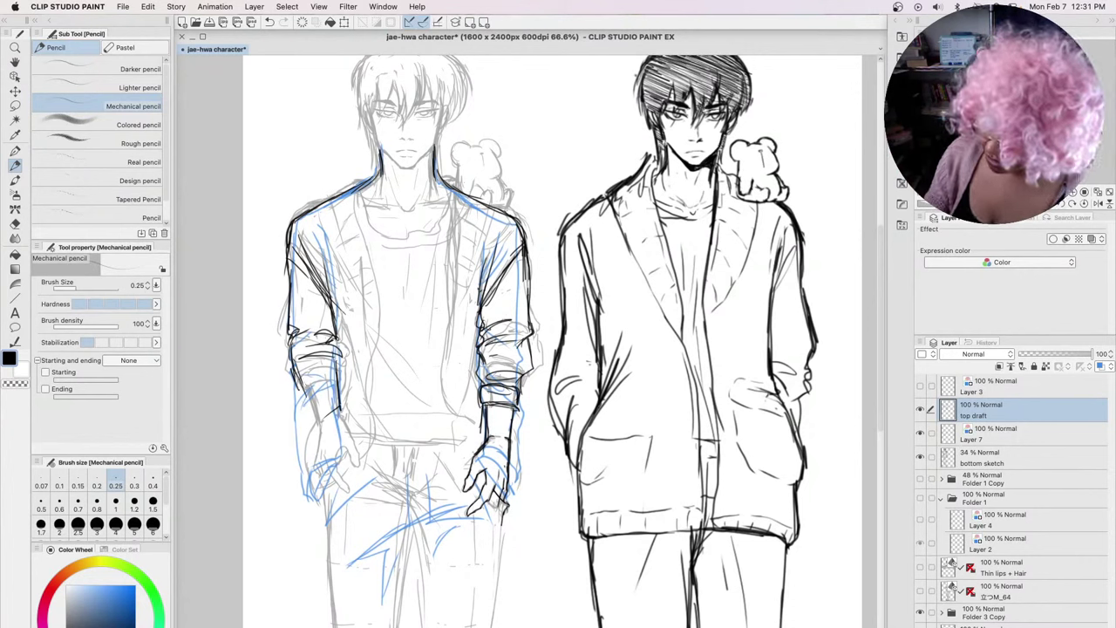
{"action": "mouse_move", "coordinate": [287, 344]}
{"action": "left_mouse_down"}
{"action": "mouse_move", "coordinate": [312, 410]}
{"action": "mouse_move", "coordinate": [327, 409]}
{"action": "left_mouse_up"}
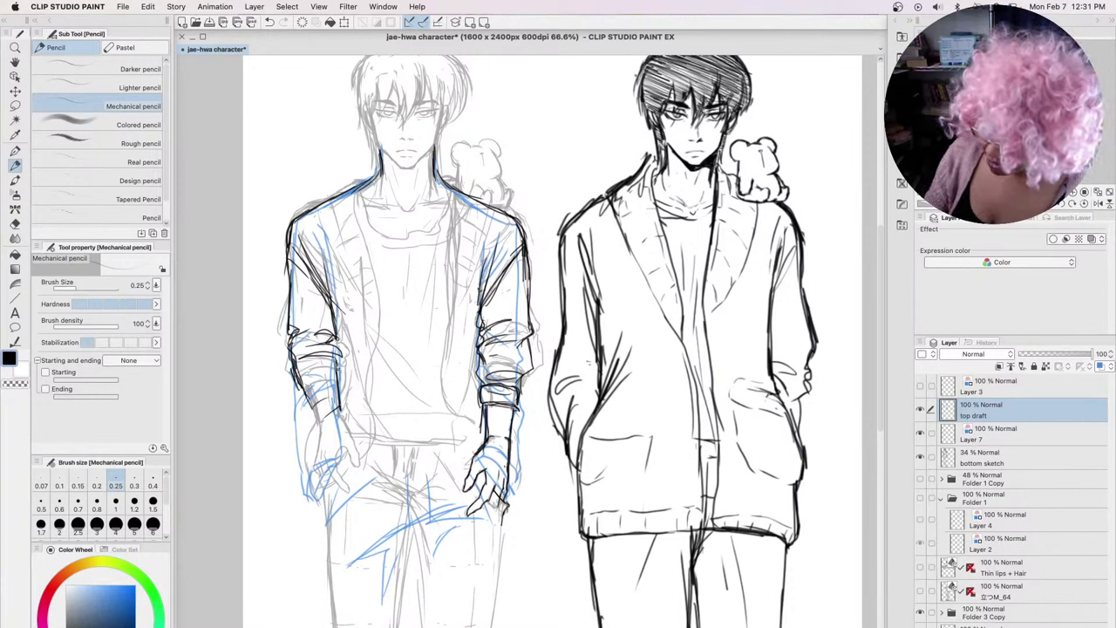
{"action": "mouse_move", "coordinate": [338, 359]}
{"action": "left_mouse_down"}
{"action": "mouse_move", "coordinate": [341, 385]}
{"action": "mouse_move", "coordinate": [324, 394]}
{"action": "left_mouse_up"}
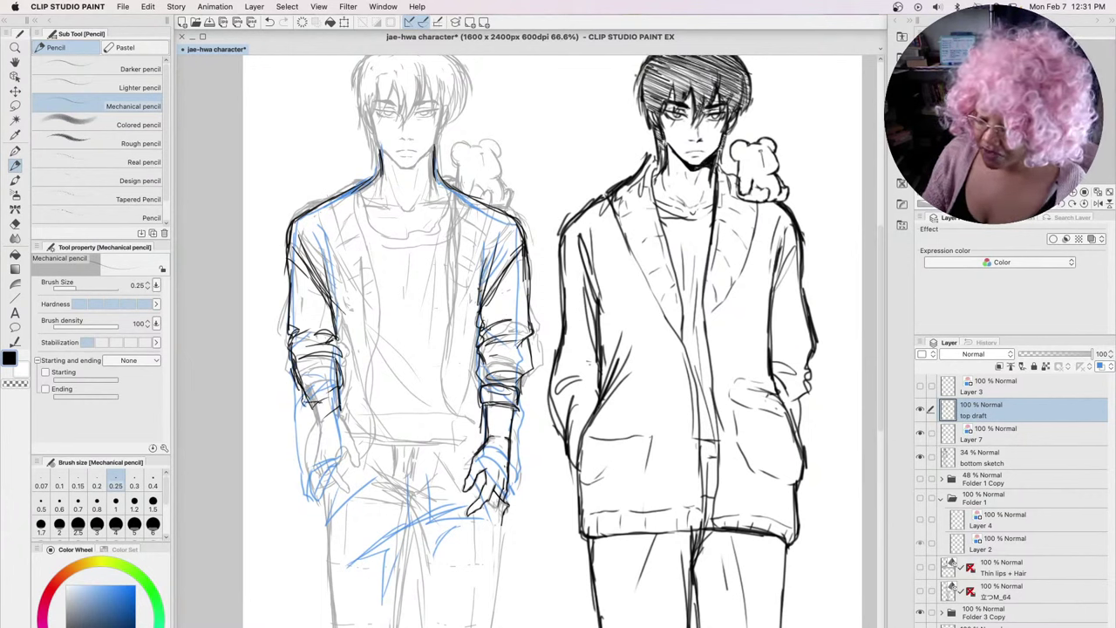
{"action": "left_click_drag", "start_coordinate": [319, 393], "coordinate": [336, 403]}
{"action": "left_click_drag", "start_coordinate": [312, 361], "coordinate": [338, 362]}
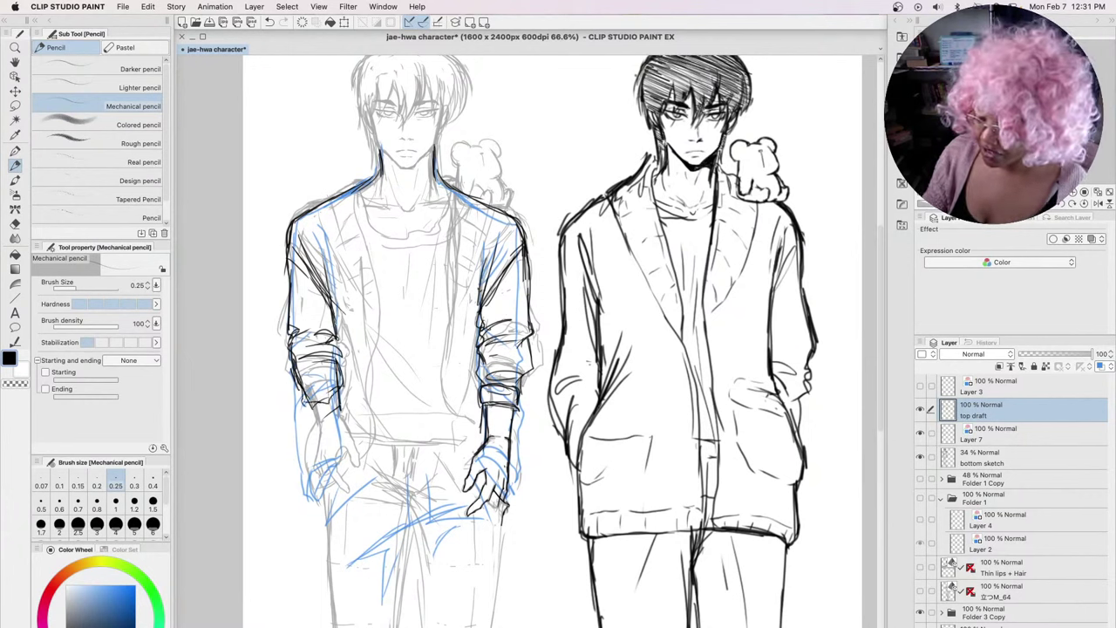
Rework the opposite arm's elbow fold and outer sleeve edge, undoing stray strokes, and add fold lines down to the cuff
{"action": "left_click_drag", "start_coordinate": [333, 321], "coordinate": [331, 355]}
{"action": "mouse_move", "coordinate": [321, 336]}
{"action": "left_mouse_down"}
{"action": "mouse_move", "coordinate": [299, 346]}
{"action": "mouse_move", "coordinate": [288, 321]}
{"action": "left_mouse_up"}
{"action": "mouse_move", "coordinate": [291, 267]}
{"action": "left_mouse_down"}
{"action": "mouse_move", "coordinate": [286, 324]}
{"action": "mouse_move", "coordinate": [301, 408]}
{"action": "left_mouse_up"}
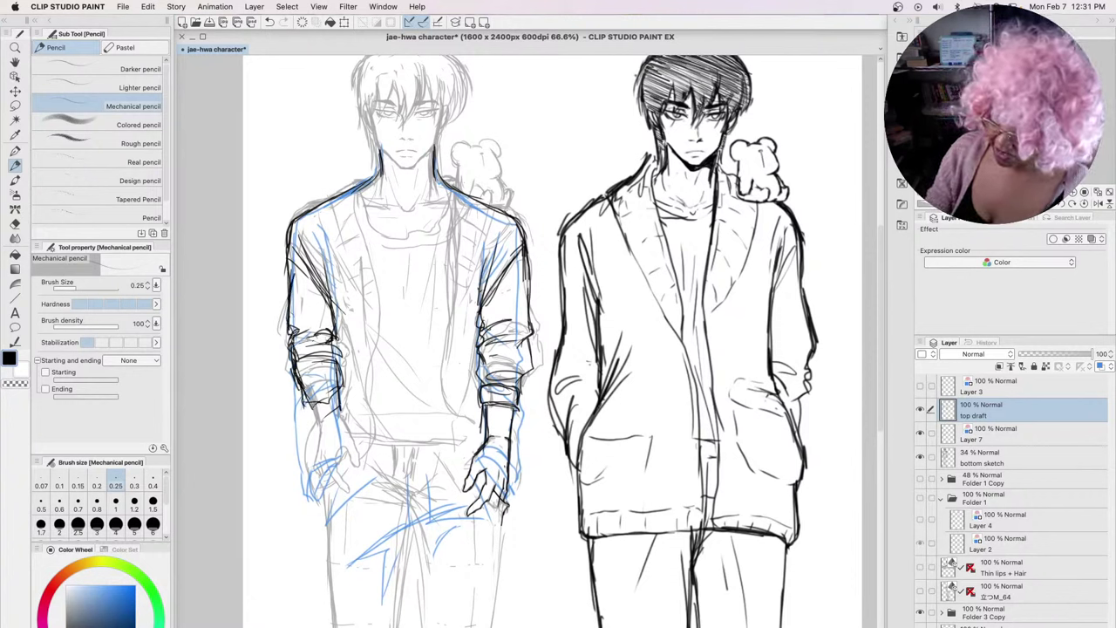
{"action": "key", "text": "ctrl+z"}
{"action": "key", "text": "ctrl+z"}
{"action": "mouse_move", "coordinate": [290, 269]}
{"action": "left_mouse_down"}
{"action": "mouse_move", "coordinate": [286, 342]}
{"action": "mouse_move", "coordinate": [313, 349]}
{"action": "mouse_move", "coordinate": [291, 375]}
{"action": "mouse_move", "coordinate": [304, 379]}
{"action": "left_mouse_up"}
{"action": "key", "text": "ctrl+z"}
{"action": "mouse_move", "coordinate": [295, 369]}
{"action": "left_mouse_down"}
{"action": "mouse_move", "coordinate": [294, 389]}
{"action": "mouse_move", "coordinate": [312, 403]}
{"action": "left_mouse_up"}
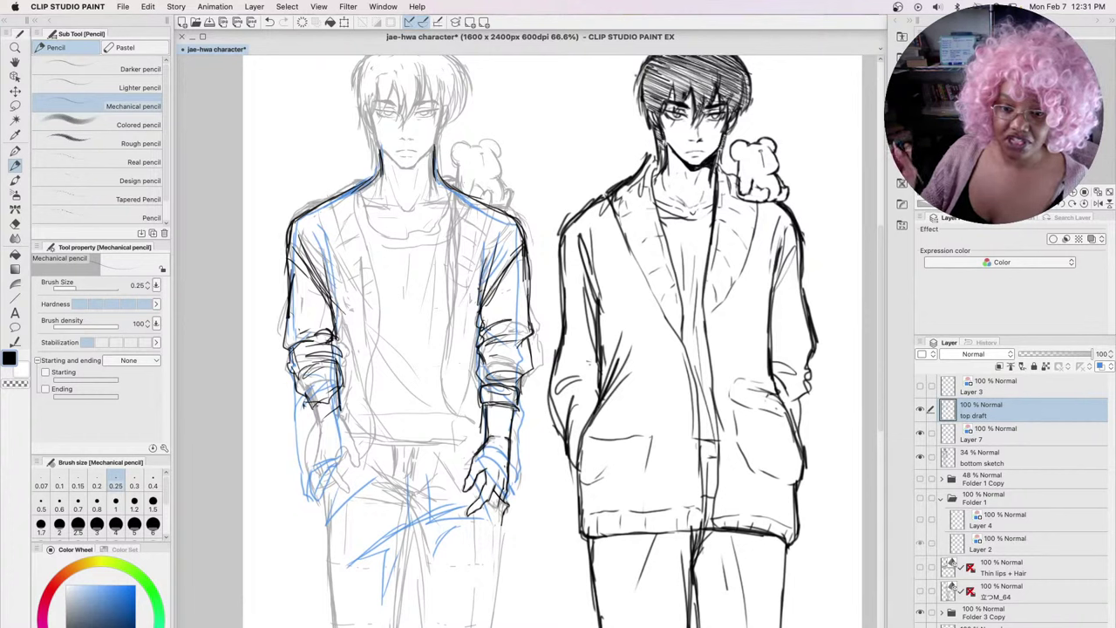
{"action": "left_click_drag", "start_coordinate": [299, 384], "coordinate": [325, 396]}
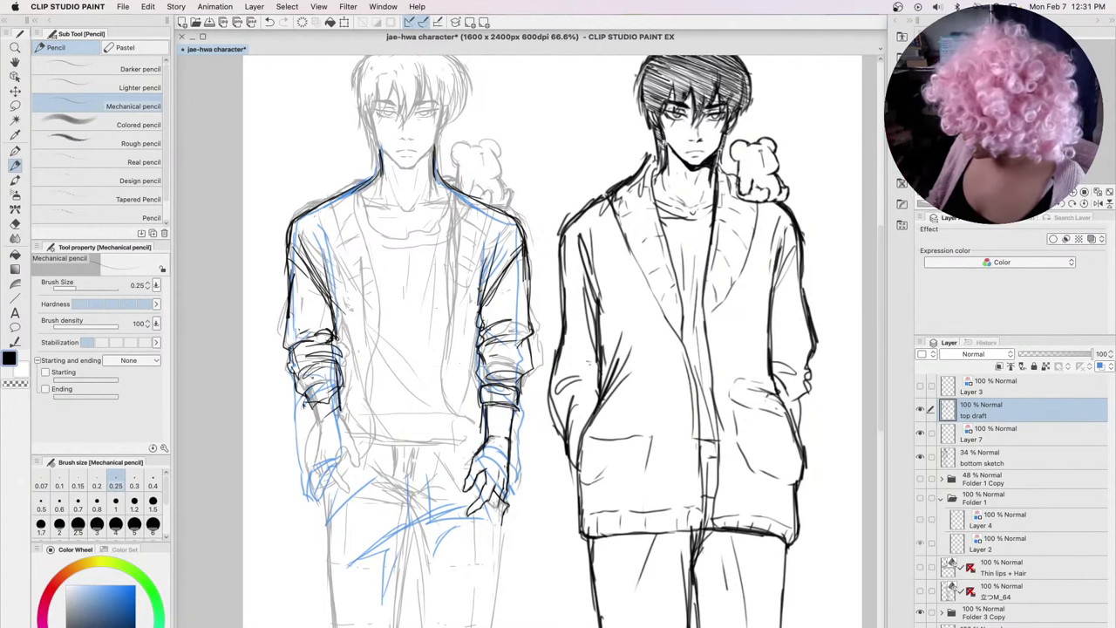
Show the 3D body and head reference models in turn to check the arm and hand proportions, and hide them again
{"action": "left_click", "coordinate": [919, 590]}
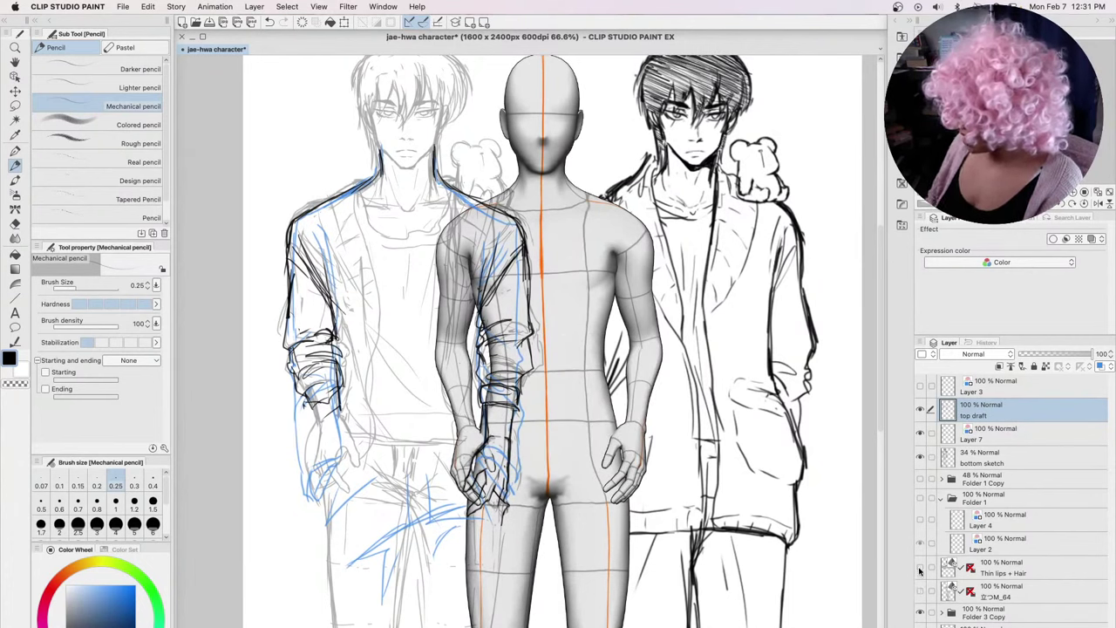
{"action": "left_click", "coordinate": [919, 567]}
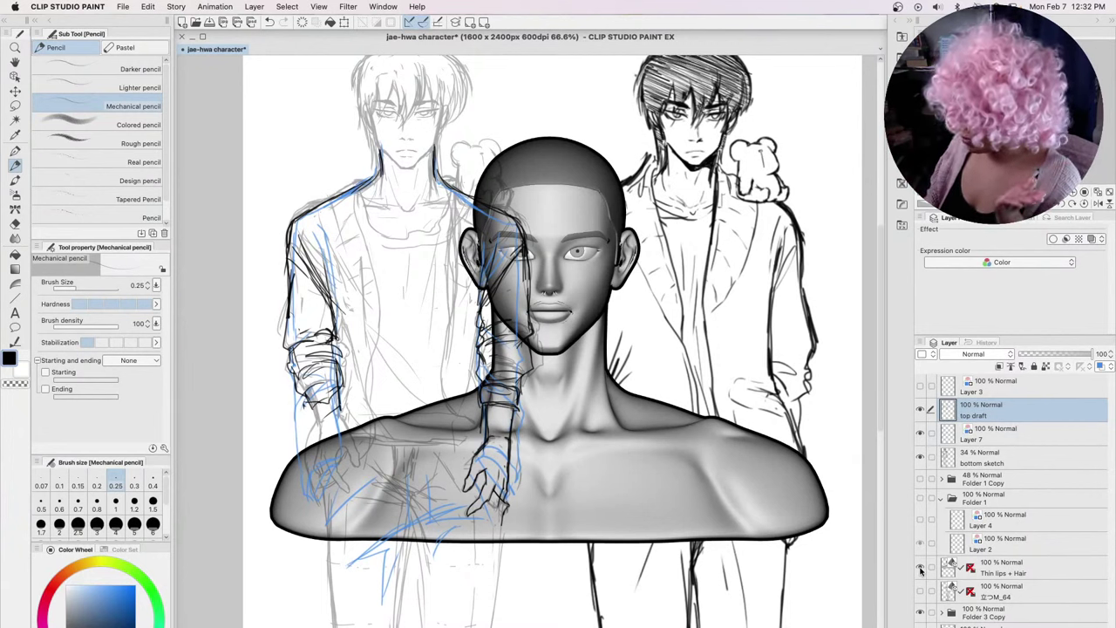
{"action": "left_click", "coordinate": [920, 567]}
{"action": "left_click", "coordinate": [919, 591]}
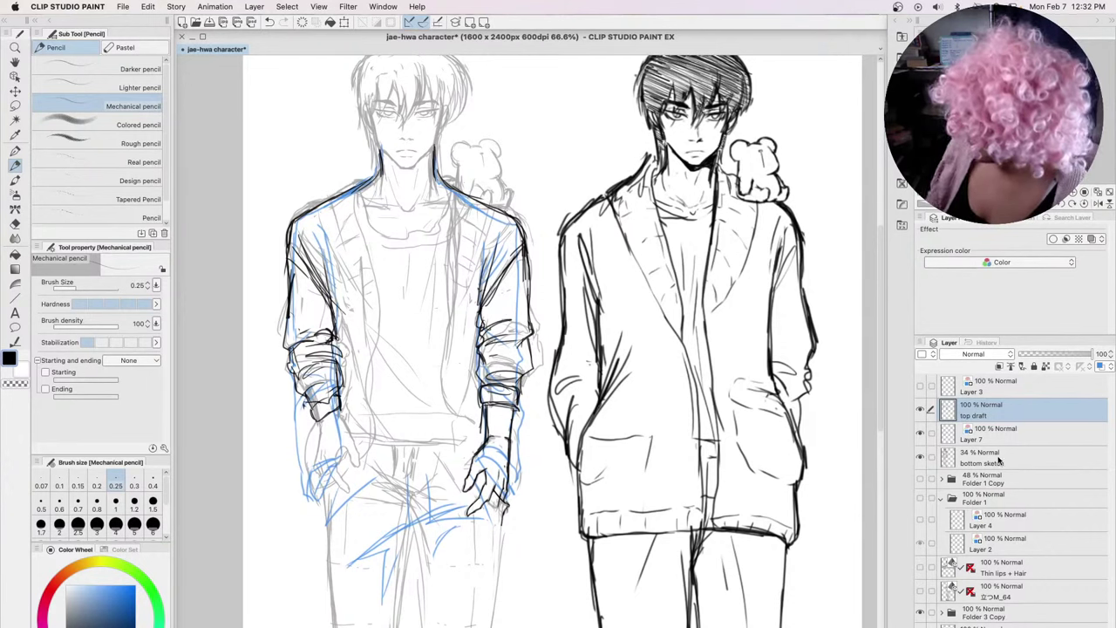
{"action": "left_click", "coordinate": [999, 460]}
{"action": "left_click", "coordinate": [919, 592]}
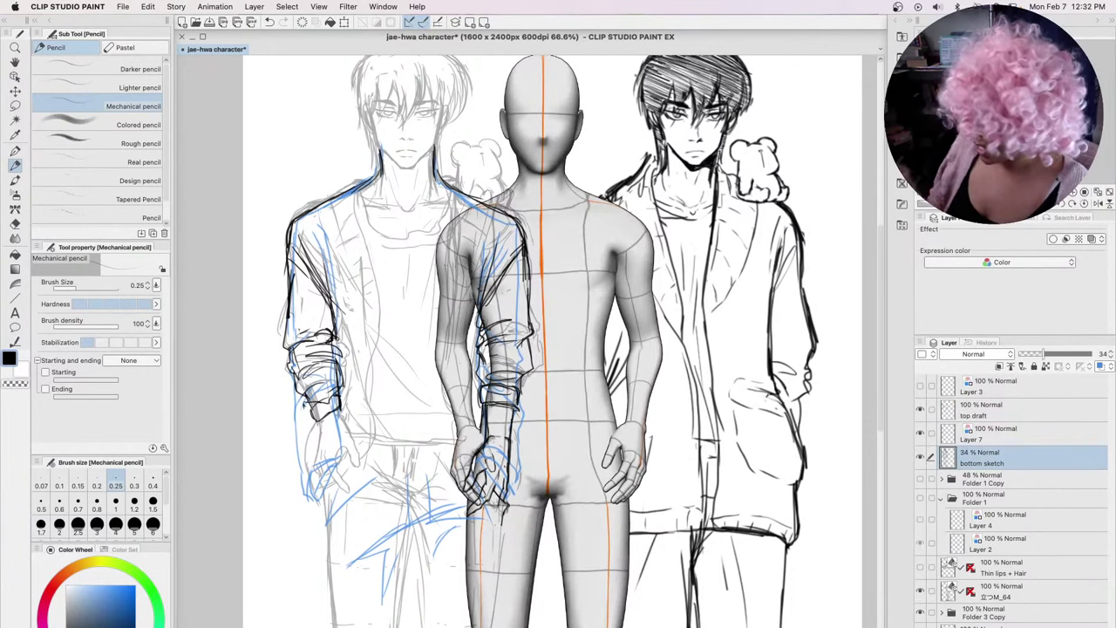
{"action": "left_click", "coordinate": [921, 589]}
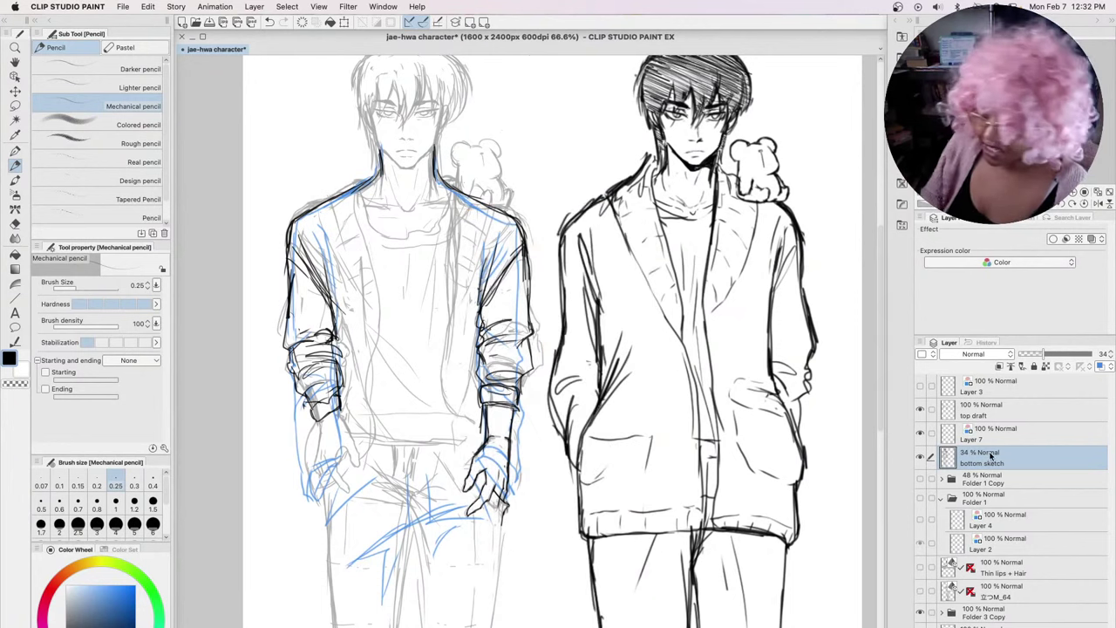
Lasso the hand opposite the bear on the bottom sketch layer, move it down below the cuff, scale it to 104% and deselect
{"action": "key", "text": "m"}
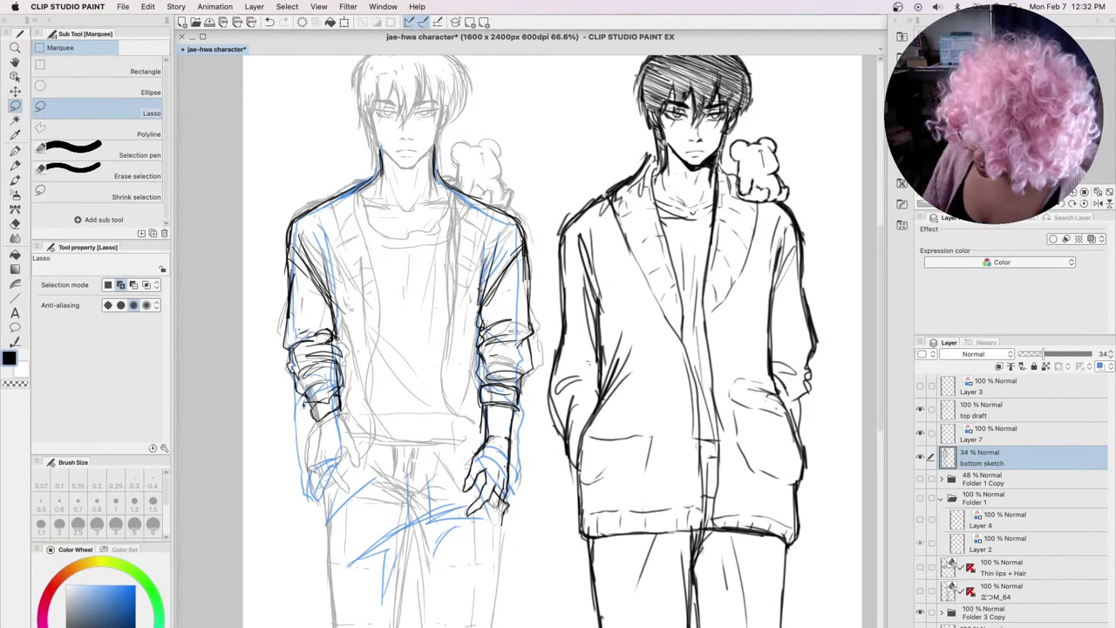
{"action": "mouse_move", "coordinate": [312, 468]}
{"action": "left_mouse_down"}
{"action": "mouse_move", "coordinate": [352, 490]}
{"action": "mouse_move", "coordinate": [367, 469]}
{"action": "mouse_move", "coordinate": [368, 431]}
{"action": "mouse_move", "coordinate": [338, 409]}
{"action": "left_mouse_up"}
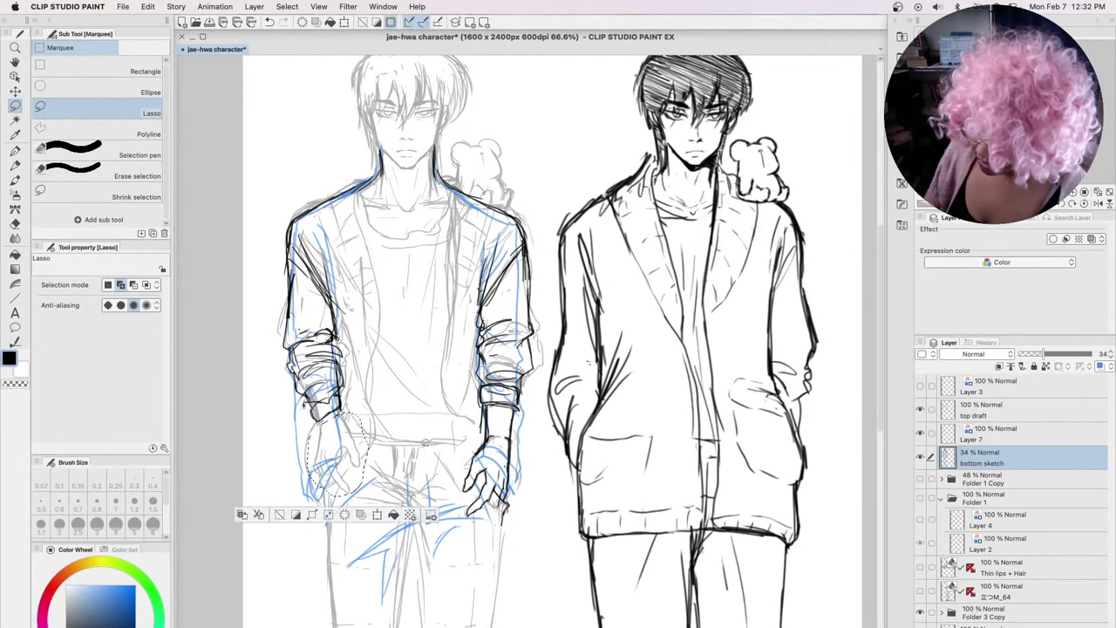
{"action": "left_click", "coordinate": [378, 514]}
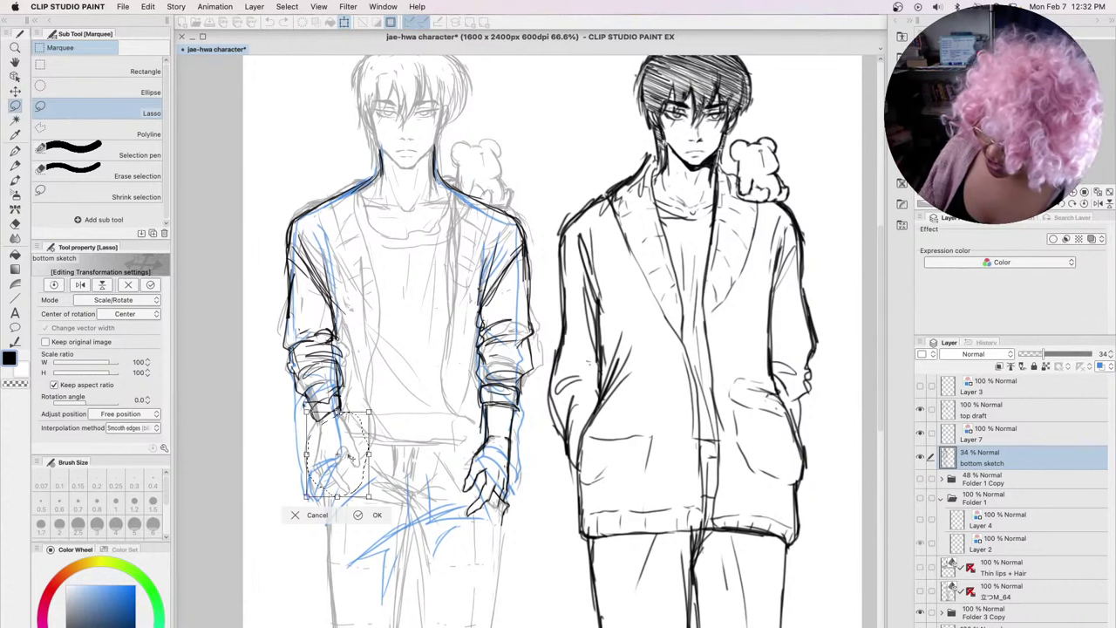
{"action": "left_click_drag", "start_coordinate": [349, 455], "coordinate": [350, 465]}
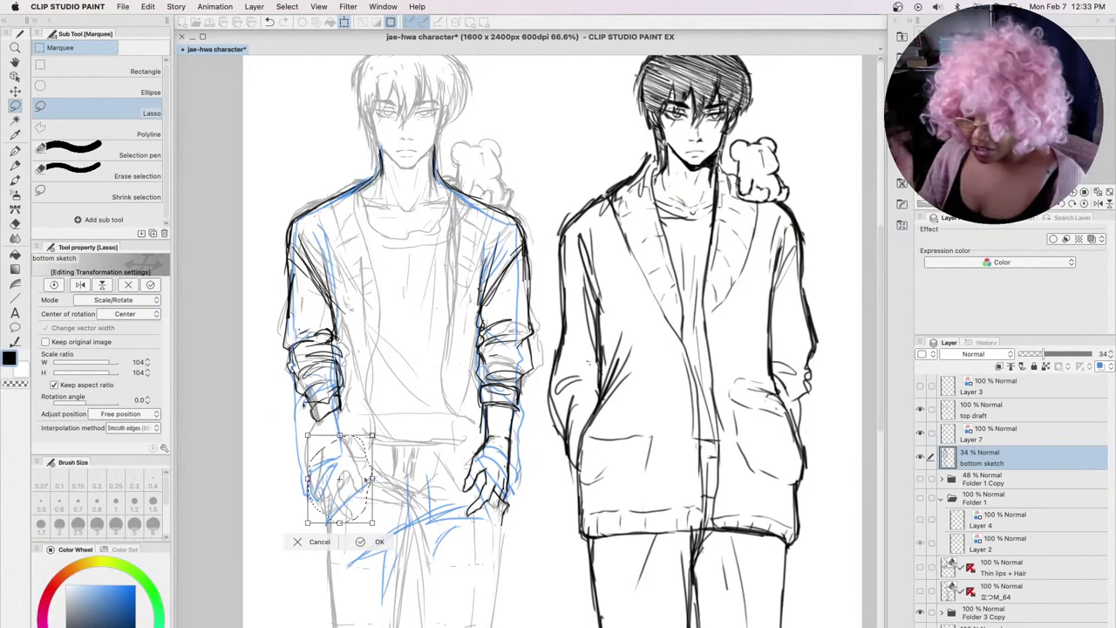
{"action": "left_click", "coordinate": [359, 541]}
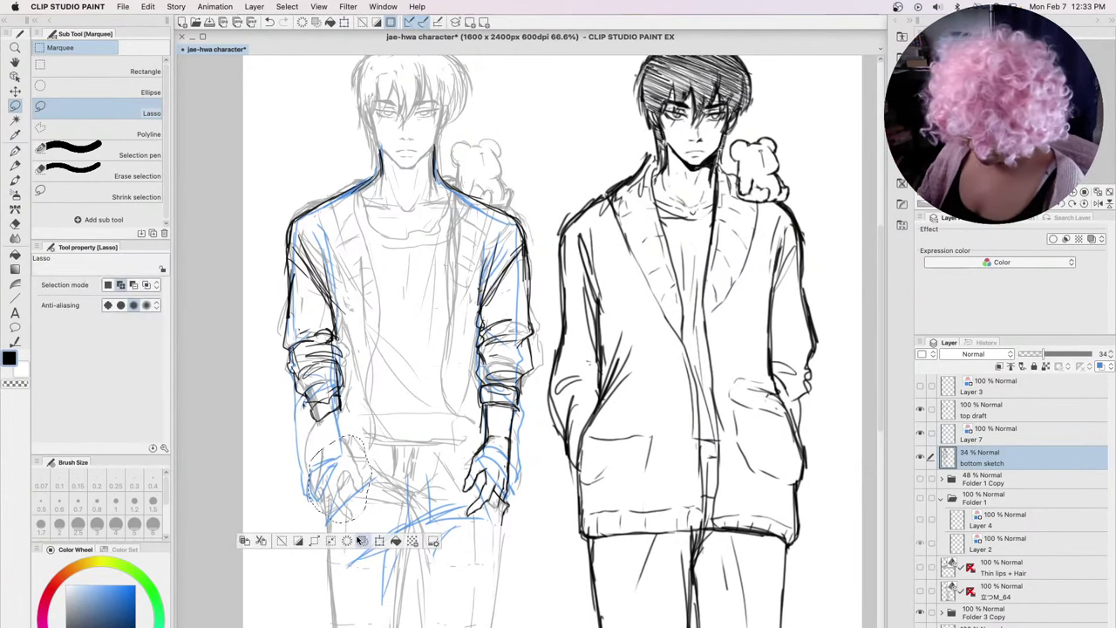
{"action": "key", "text": "ctrl+d"}
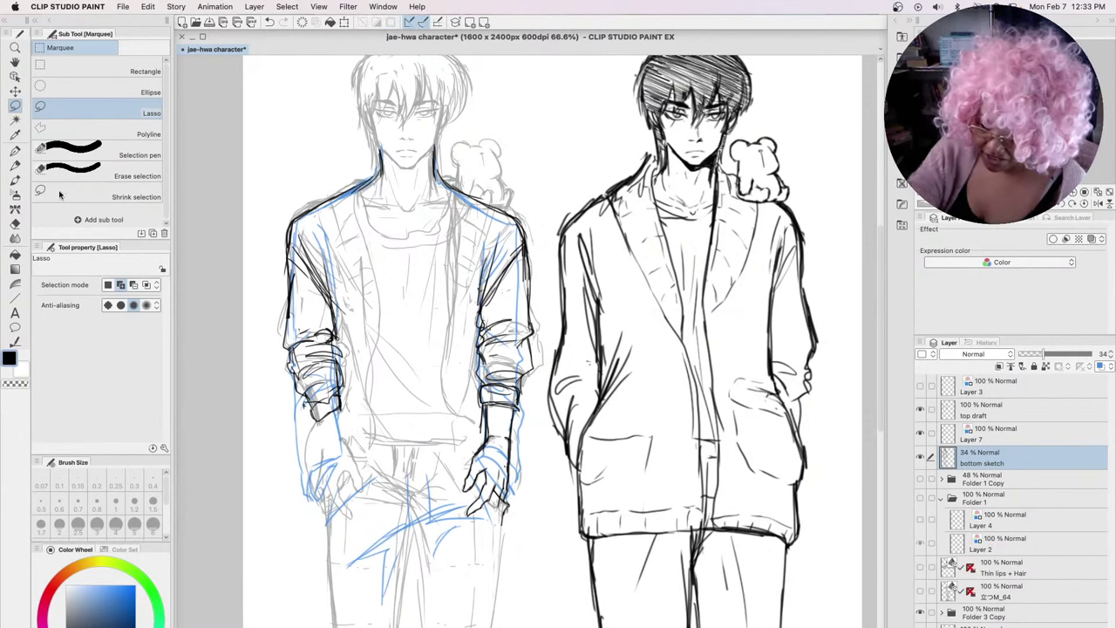
On the top draft layer, pencil the opposite arm's cuff edge and the inner forearm line down to the wrist
{"action": "left_click", "coordinate": [15, 165]}
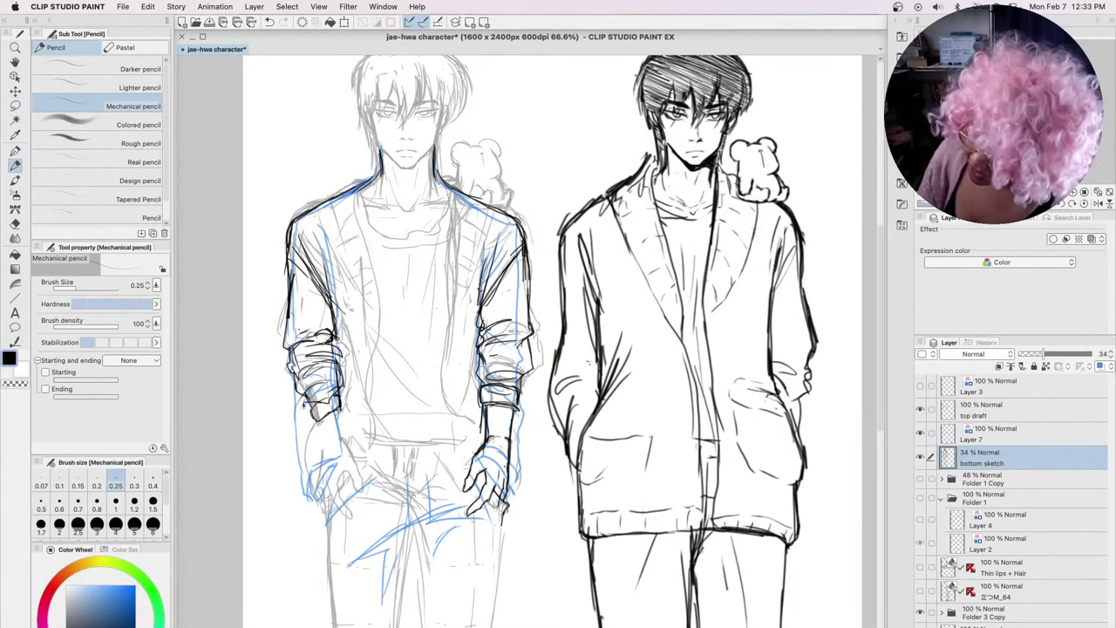
{"action": "left_click_drag", "start_coordinate": [340, 414], "coordinate": [344, 440]}
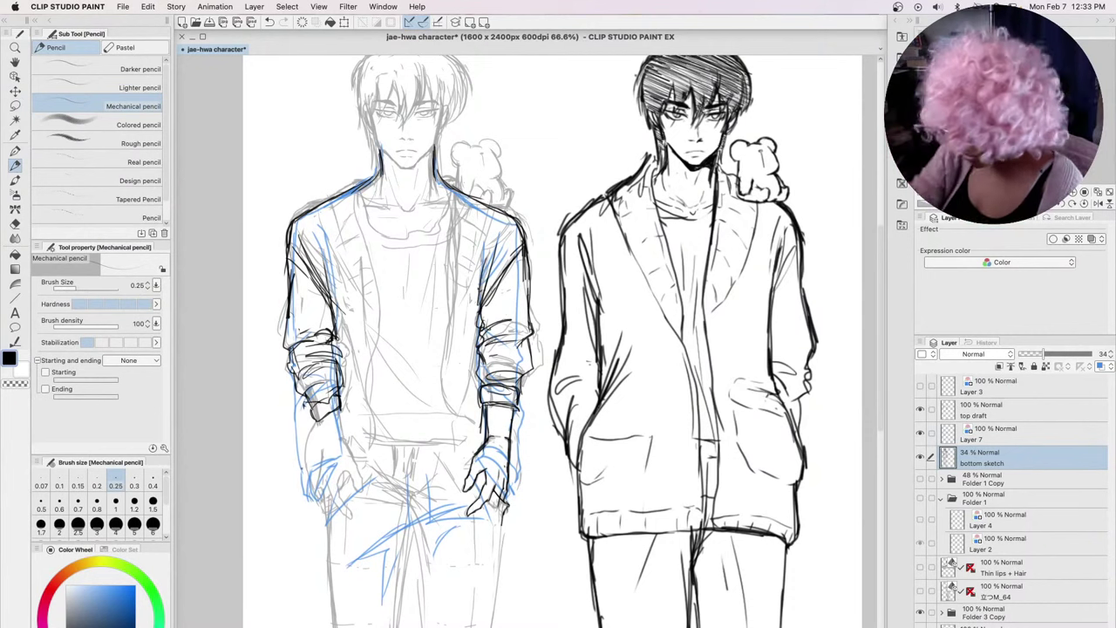
{"action": "left_click", "coordinate": [992, 414]}
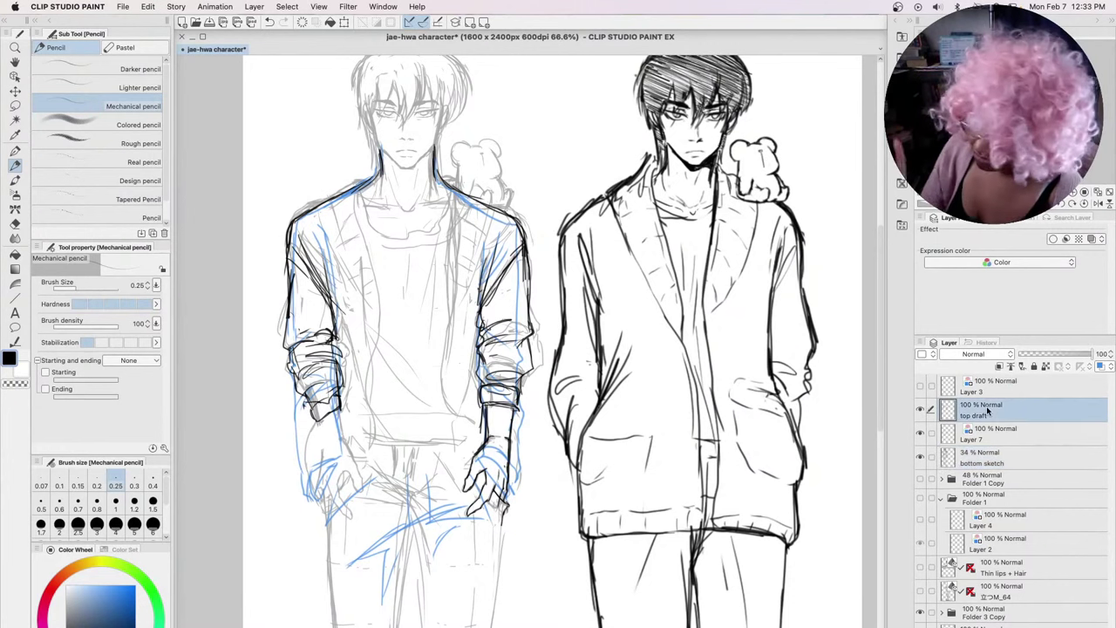
{"action": "mouse_move", "coordinate": [315, 417]}
{"action": "left_mouse_down"}
{"action": "mouse_move", "coordinate": [307, 394]}
{"action": "mouse_move", "coordinate": [308, 413]}
{"action": "mouse_move", "coordinate": [325, 405]}
{"action": "mouse_move", "coordinate": [315, 393]}
{"action": "mouse_move", "coordinate": [333, 387]}
{"action": "mouse_move", "coordinate": [340, 401]}
{"action": "left_mouse_up"}
{"action": "mouse_move", "coordinate": [310, 412]}
{"action": "left_mouse_down"}
{"action": "mouse_move", "coordinate": [339, 400]}
{"action": "mouse_move", "coordinate": [309, 413]}
{"action": "mouse_move", "coordinate": [319, 408]}
{"action": "mouse_move", "coordinate": [317, 427]}
{"action": "mouse_move", "coordinate": [350, 452]}
{"action": "left_mouse_up"}
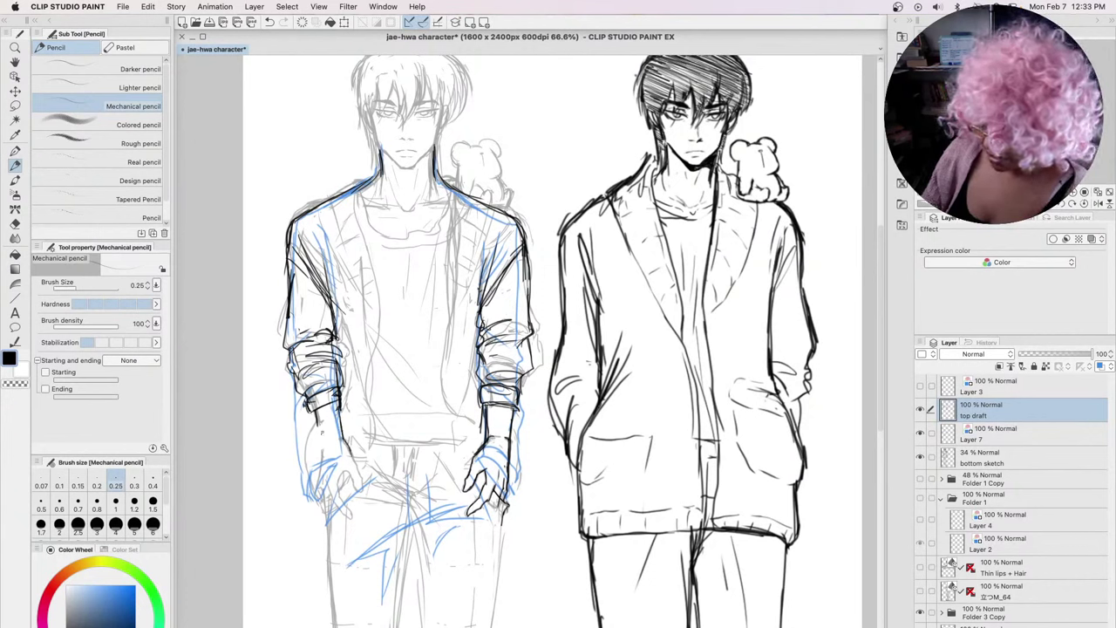
Outline the opposite arm's outer forearm, wrist and thumb side, and draw the hand's bent fingers
{"action": "left_click_drag", "start_coordinate": [315, 418], "coordinate": [318, 492]}
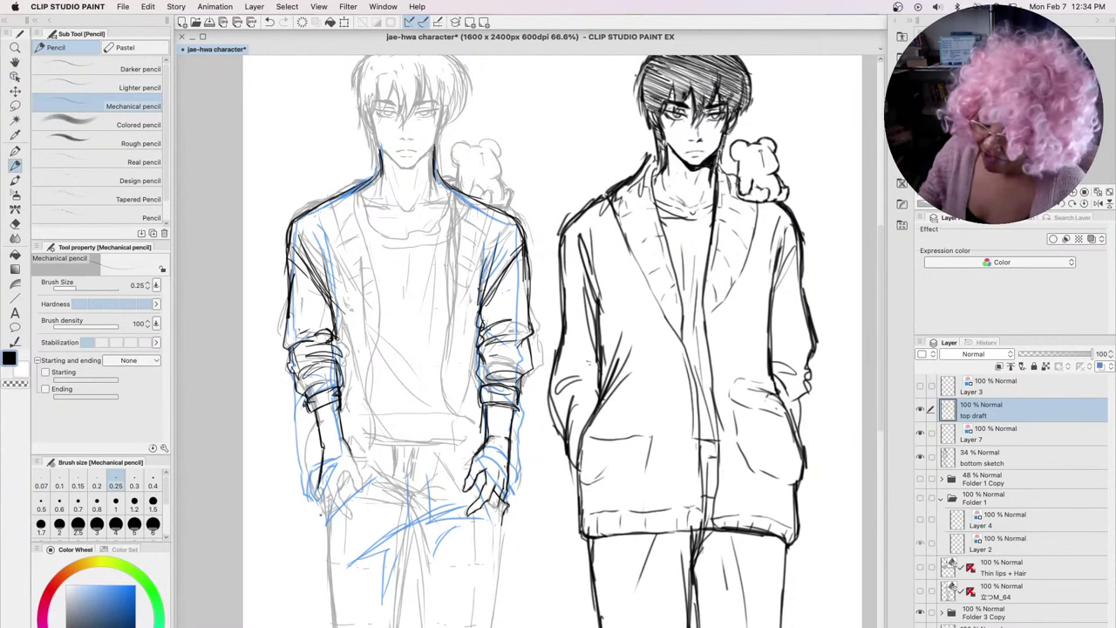
{"action": "left_click_drag", "start_coordinate": [314, 411], "coordinate": [325, 449]}
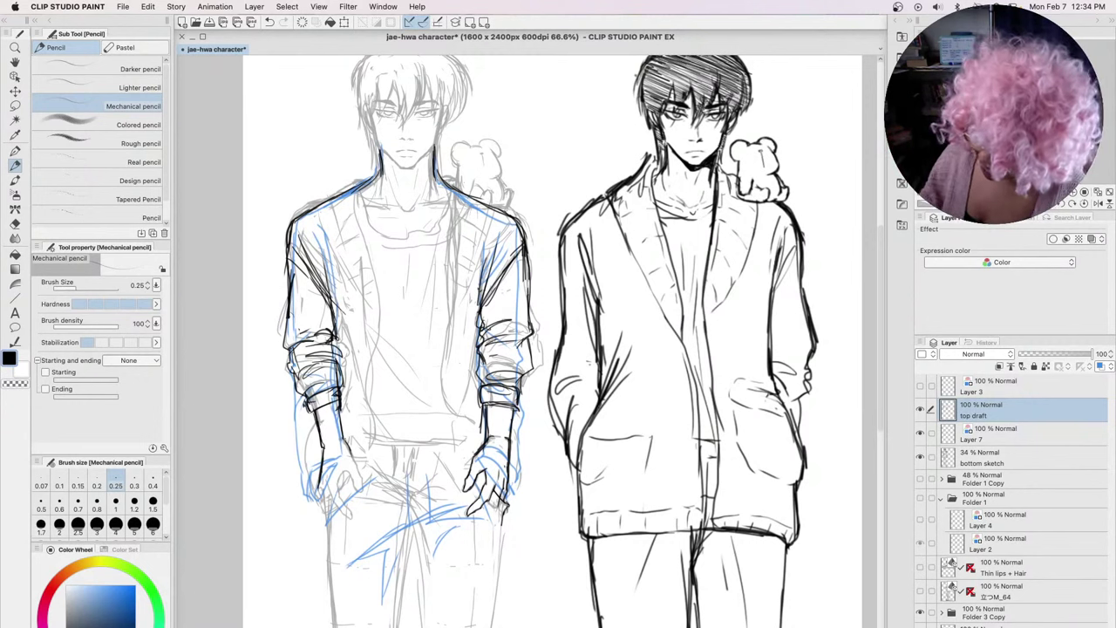
{"action": "left_click_drag", "start_coordinate": [338, 436], "coordinate": [350, 452]}
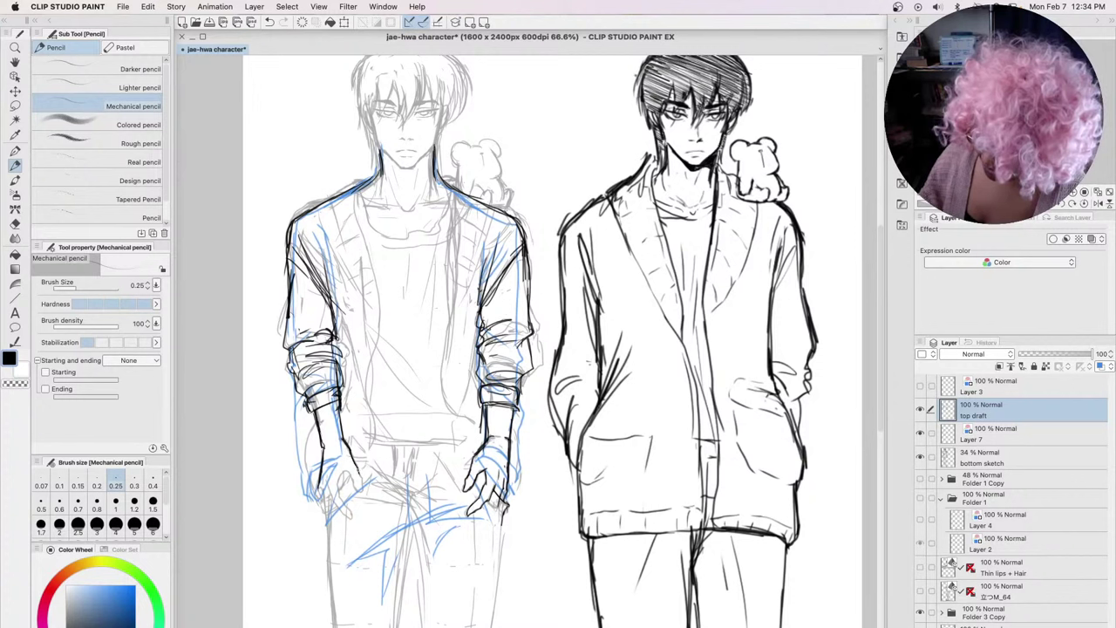
{"action": "mouse_move", "coordinate": [357, 470]}
{"action": "left_mouse_down"}
{"action": "mouse_move", "coordinate": [362, 493]}
{"action": "mouse_move", "coordinate": [350, 480]}
{"action": "mouse_move", "coordinate": [328, 502]}
{"action": "mouse_move", "coordinate": [355, 522]}
{"action": "mouse_move", "coordinate": [341, 521]}
{"action": "left_mouse_up"}
{"action": "left_click_drag", "start_coordinate": [327, 483], "coordinate": [318, 506]}
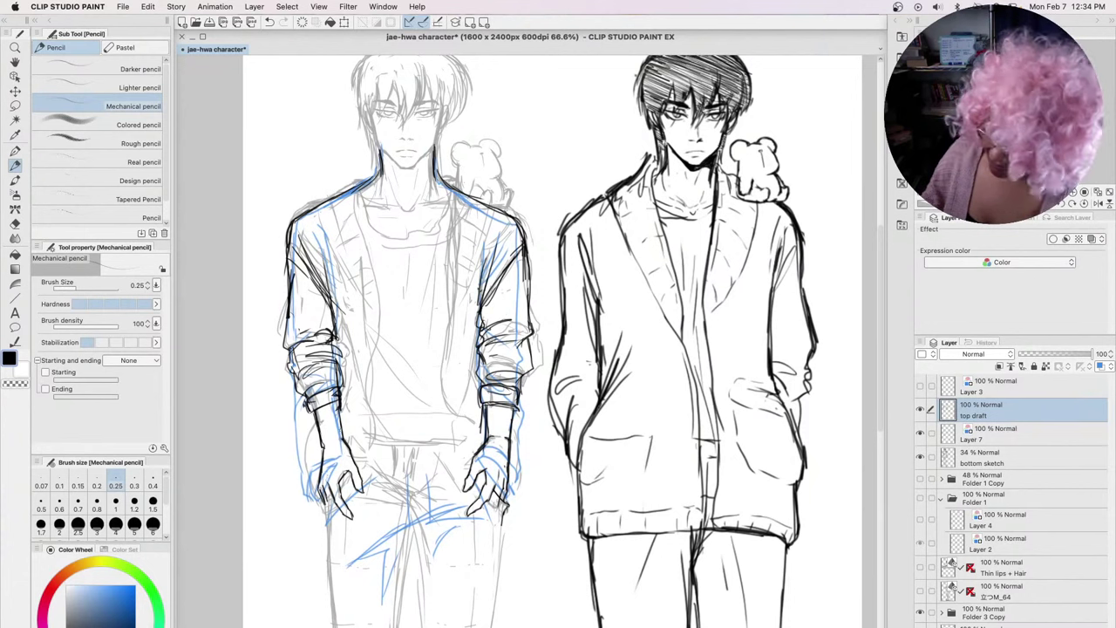
{"action": "left_click_drag", "start_coordinate": [340, 399], "coordinate": [326, 453]}
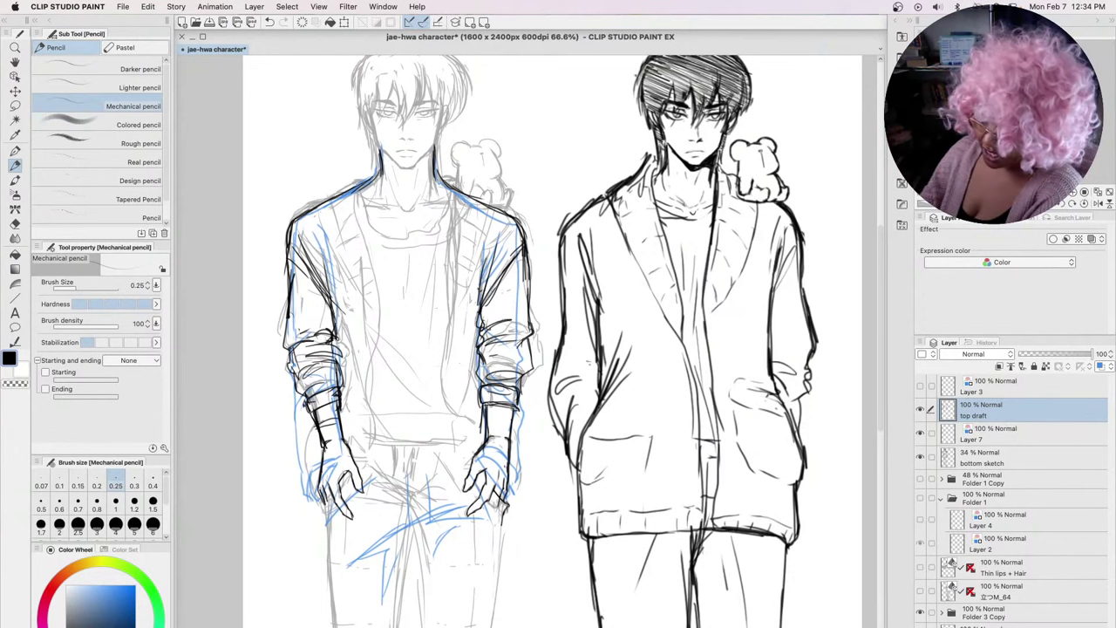
{"action": "left_click_drag", "start_coordinate": [337, 374], "coordinate": [307, 417]}
{"action": "key", "text": "ctrl+z"}
{"action": "mouse_move", "coordinate": [339, 375]}
{"action": "left_mouse_down"}
{"action": "mouse_move", "coordinate": [296, 428]}
{"action": "mouse_move", "coordinate": [322, 459]}
{"action": "mouse_move", "coordinate": [348, 435]}
{"action": "left_mouse_up"}
{"action": "key", "text": "ctrl+z"}
{"action": "key", "text": "ctrl+z"}
{"action": "mouse_move", "coordinate": [295, 378]}
{"action": "left_mouse_down"}
{"action": "mouse_move", "coordinate": [298, 411]}
{"action": "mouse_move", "coordinate": [331, 382]}
{"action": "mouse_move", "coordinate": [352, 435]}
{"action": "mouse_move", "coordinate": [333, 404]}
{"action": "left_mouse_up"}
{"action": "mouse_move", "coordinate": [318, 397]}
{"action": "left_mouse_down"}
{"action": "mouse_move", "coordinate": [335, 389]}
{"action": "mouse_move", "coordinate": [352, 429]}
{"action": "mouse_move", "coordinate": [319, 444]}
{"action": "mouse_move", "coordinate": [321, 455]}
{"action": "left_mouse_up"}
{"action": "key", "text": "super+z"}
{"action": "key", "text": "super+z"}
{"action": "key", "text": "super+z"}
{"action": "key", "text": "super+z"}
{"action": "key", "text": "super+z"}
Extend the opposite arm's sleeve over the forearm with a longer outline ending at the wrist, undoing the extra cuff strokes
{"action": "mouse_move", "coordinate": [317, 450]}
{"action": "left_mouse_down"}
{"action": "mouse_move", "coordinate": [352, 419]}
{"action": "mouse_move", "coordinate": [348, 380]}
{"action": "left_mouse_up"}
{"action": "mouse_move", "coordinate": [329, 407]}
{"action": "left_mouse_down"}
{"action": "mouse_move", "coordinate": [348, 382]}
{"action": "mouse_move", "coordinate": [356, 436]}
{"action": "left_mouse_up"}
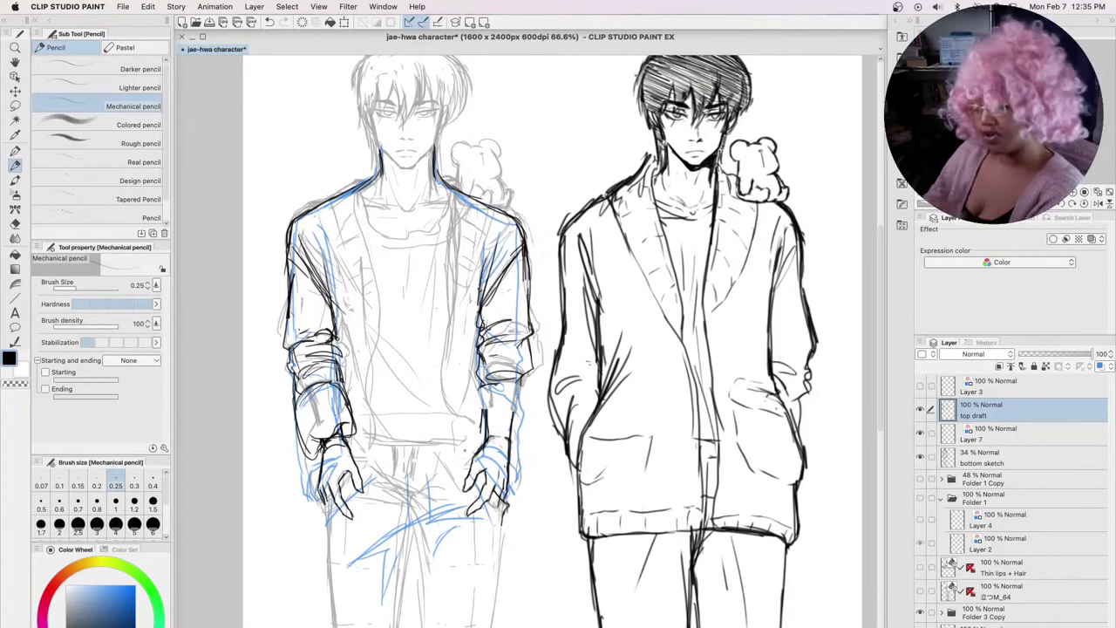
{"action": "left_click_drag", "start_coordinate": [317, 441], "coordinate": [344, 413]}
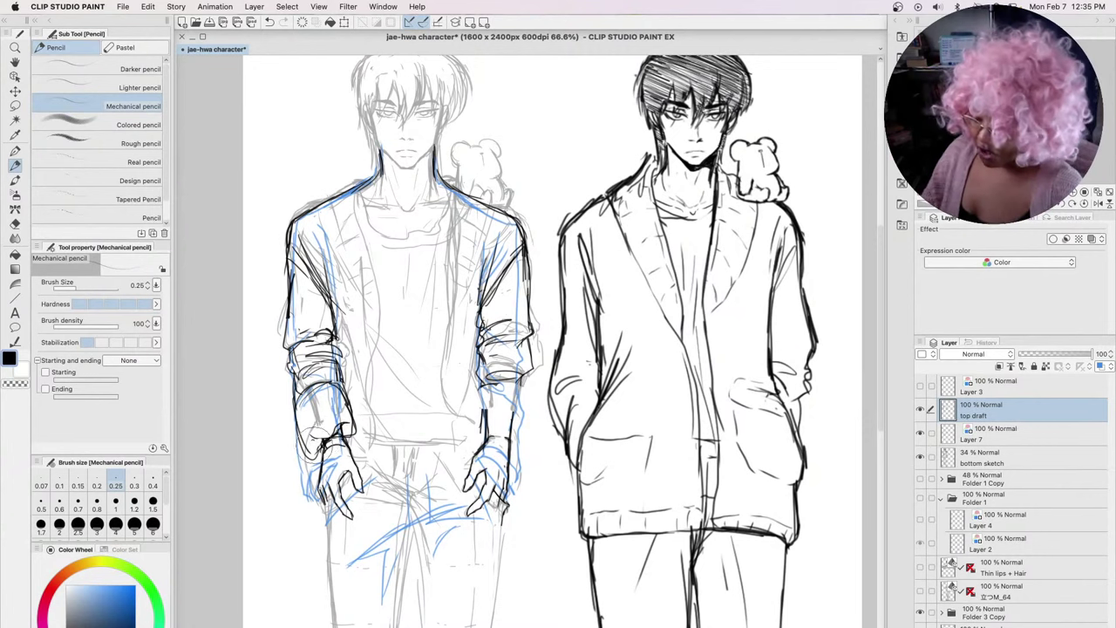
{"action": "key", "text": "super+z"}
{"action": "key", "text": "super+z"}
{"action": "key", "text": "super+z"}
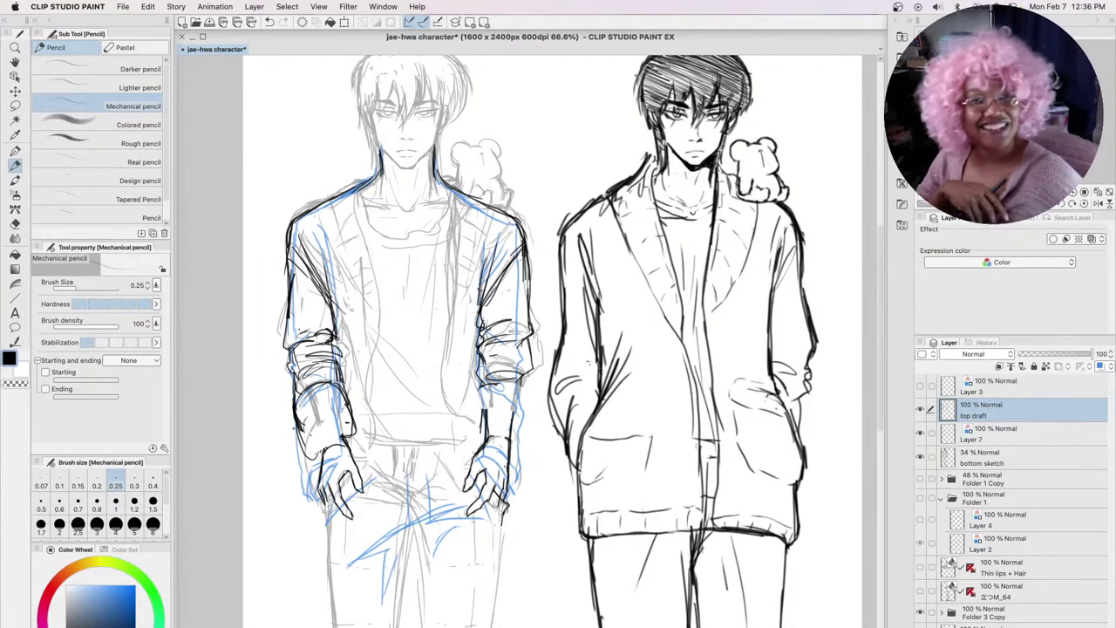
{"action": "mouse_move", "coordinate": [302, 414]}
{"action": "left_mouse_down"}
{"action": "mouse_move", "coordinate": [320, 406]}
{"action": "mouse_move", "coordinate": [310, 424]}
{"action": "mouse_move", "coordinate": [323, 454]}
{"action": "mouse_move", "coordinate": [347, 439]}
{"action": "mouse_move", "coordinate": [337, 401]}
{"action": "mouse_move", "coordinate": [344, 424]}
{"action": "left_mouse_up"}
{"action": "left_click_drag", "start_coordinate": [333, 404], "coordinate": [348, 441]}
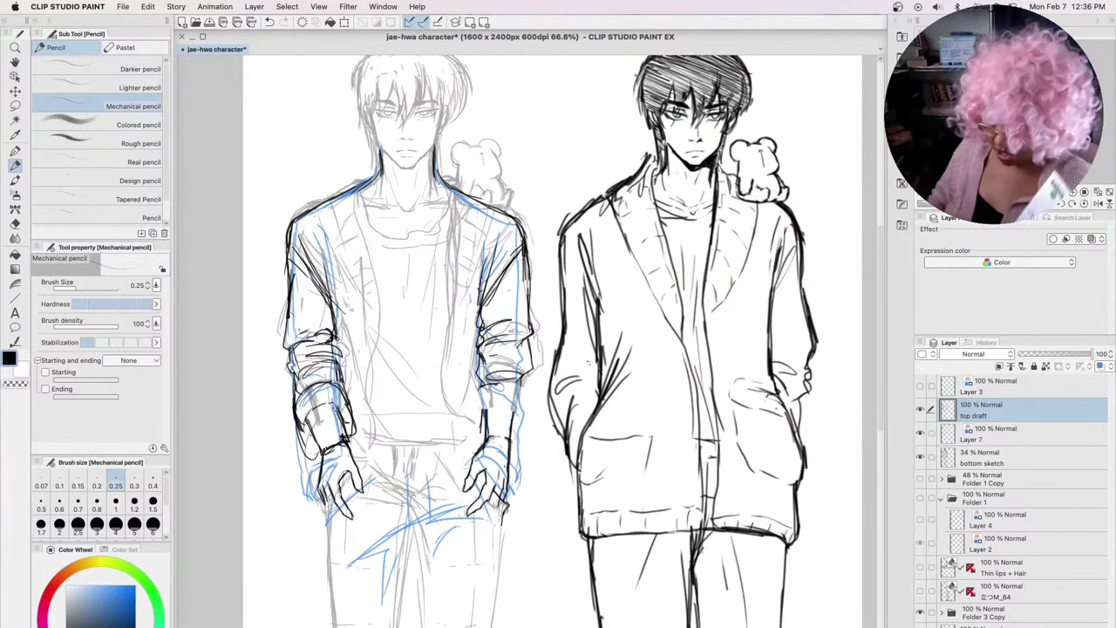
{"action": "key", "text": "super+z"}
{"action": "key", "text": "super+z"}
{"action": "key", "text": "super+z"}
{"action": "key", "text": "super+z"}
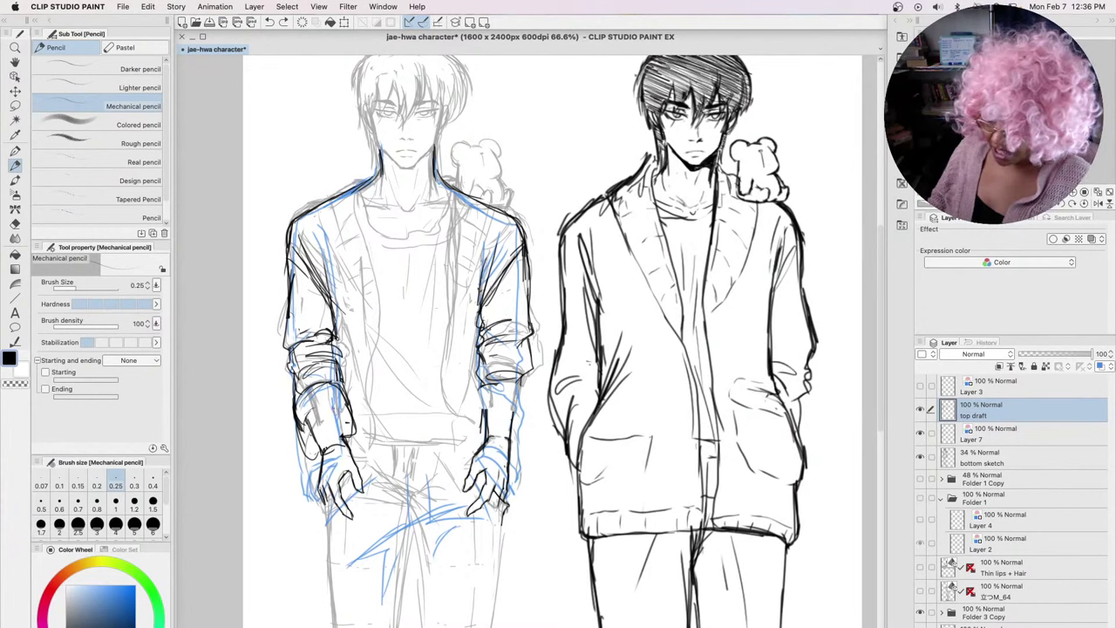
{"action": "key", "text": "super+z"}
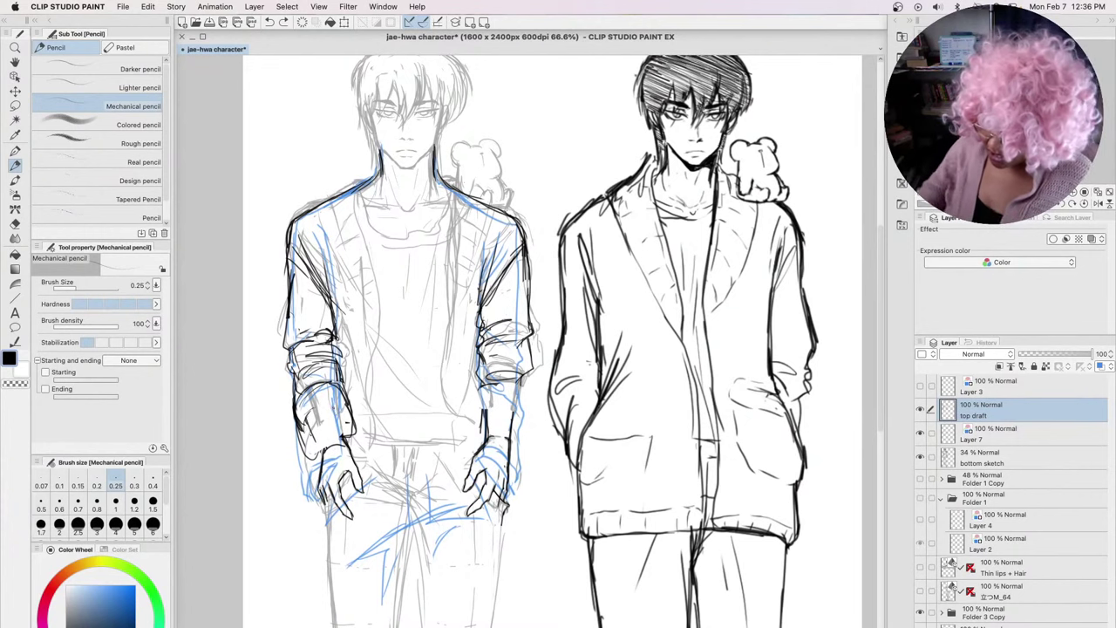
Add lines across the back of the opposite hand and redraw the bunched cuff around its wrist, undoing stray strokes
{"action": "left_click_drag", "start_coordinate": [321, 472], "coordinate": [356, 454]}
{"action": "left_click_drag", "start_coordinate": [344, 462], "coordinate": [358, 455]}
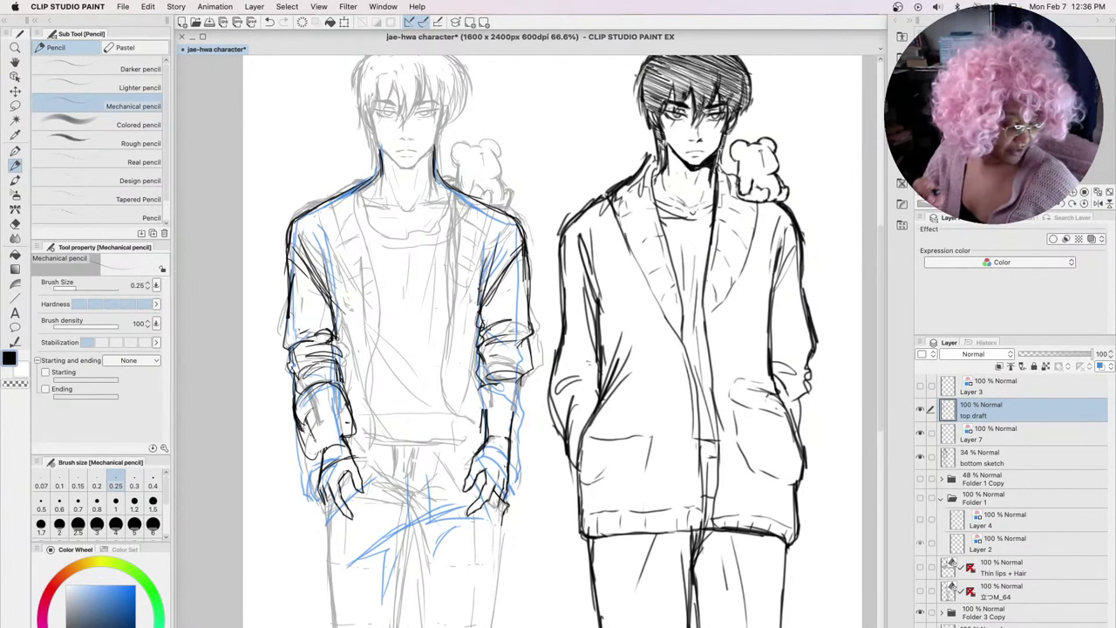
{"action": "mouse_move", "coordinate": [577, 436]}
{"action": "left_mouse_down"}
{"action": "mouse_move", "coordinate": [549, 480]}
{"action": "mouse_move", "coordinate": [558, 441]}
{"action": "left_mouse_up"}
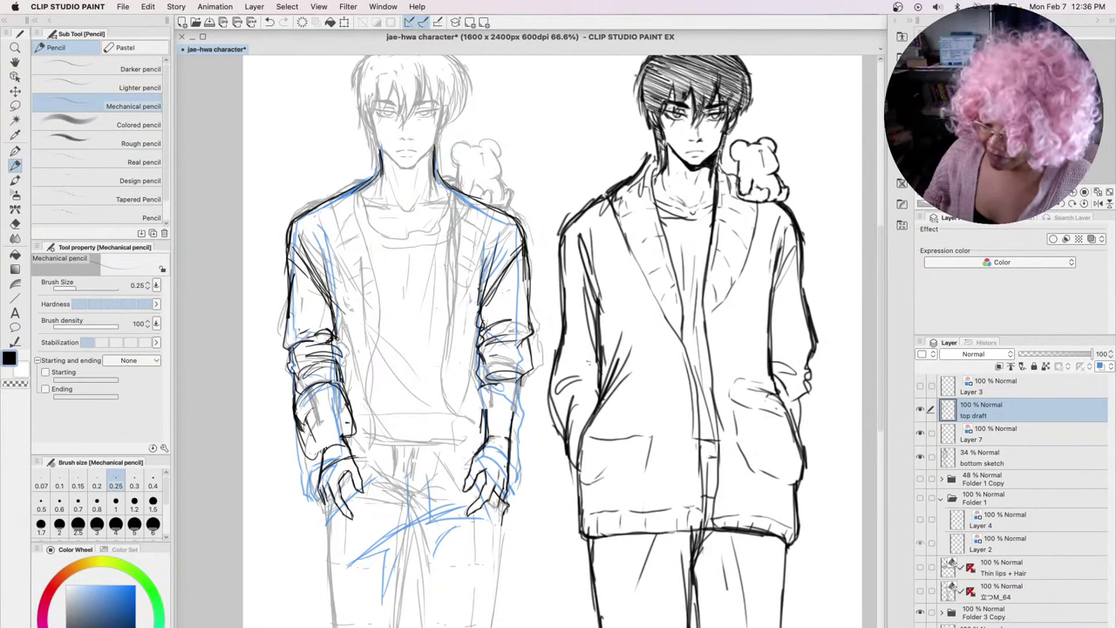
{"action": "left_click_drag", "start_coordinate": [296, 429], "coordinate": [325, 415]}
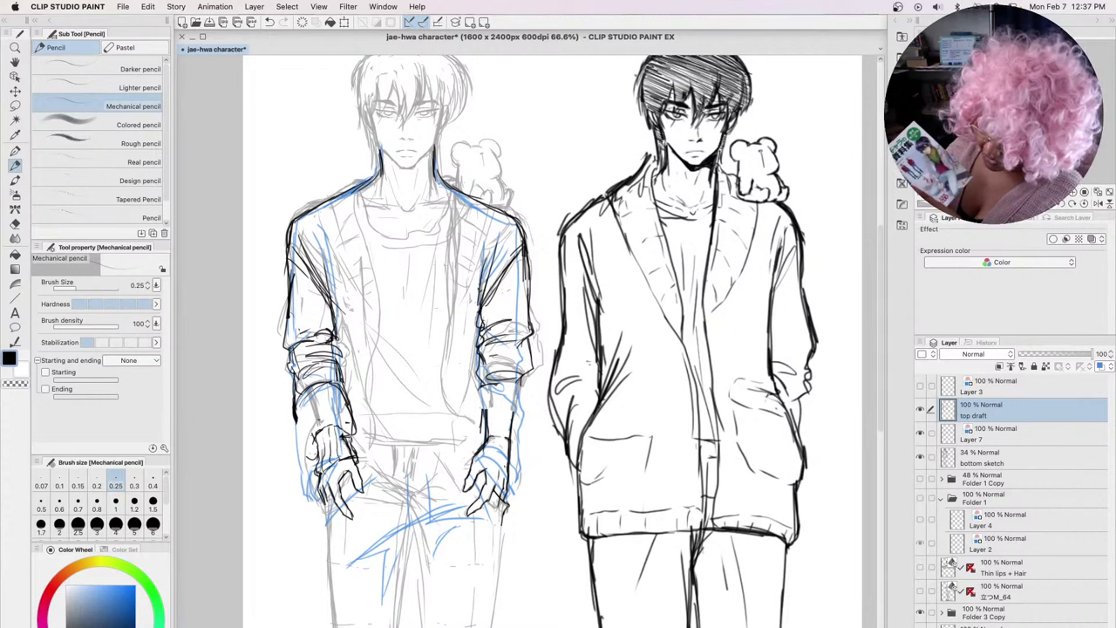
{"action": "left_click_drag", "start_coordinate": [340, 425], "coordinate": [368, 455]}
{"action": "key", "text": "super+z"}
{"action": "key", "text": "super+z"}
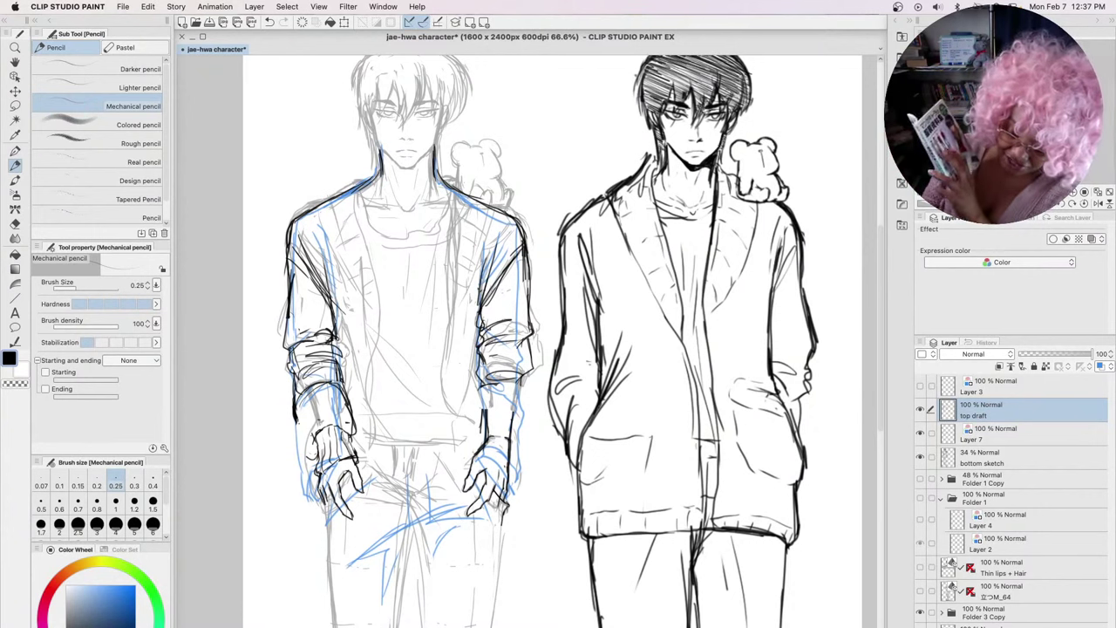
Draw the opposite arm's lower sleeve edge and fold lines down to the wrist cuff, undoing stray strokes
{"action": "mouse_move", "coordinate": [300, 418]}
{"action": "left_mouse_down"}
{"action": "mouse_move", "coordinate": [319, 460]}
{"action": "mouse_move", "coordinate": [317, 445]}
{"action": "mouse_move", "coordinate": [356, 443]}
{"action": "mouse_move", "coordinate": [358, 454]}
{"action": "left_mouse_up"}
{"action": "mouse_move", "coordinate": [339, 404]}
{"action": "left_mouse_down"}
{"action": "mouse_move", "coordinate": [357, 423]}
{"action": "mouse_move", "coordinate": [346, 439]}
{"action": "mouse_move", "coordinate": [354, 450]}
{"action": "mouse_move", "coordinate": [359, 437]}
{"action": "mouse_move", "coordinate": [359, 451]}
{"action": "mouse_move", "coordinate": [324, 426]}
{"action": "mouse_move", "coordinate": [302, 425]}
{"action": "mouse_move", "coordinate": [309, 392]}
{"action": "mouse_move", "coordinate": [324, 388]}
{"action": "mouse_move", "coordinate": [304, 383]}
{"action": "mouse_move", "coordinate": [340, 380]}
{"action": "mouse_move", "coordinate": [305, 388]}
{"action": "left_mouse_up"}
{"action": "key", "text": "ctrl+z"}
{"action": "key", "text": "ctrl+z"}
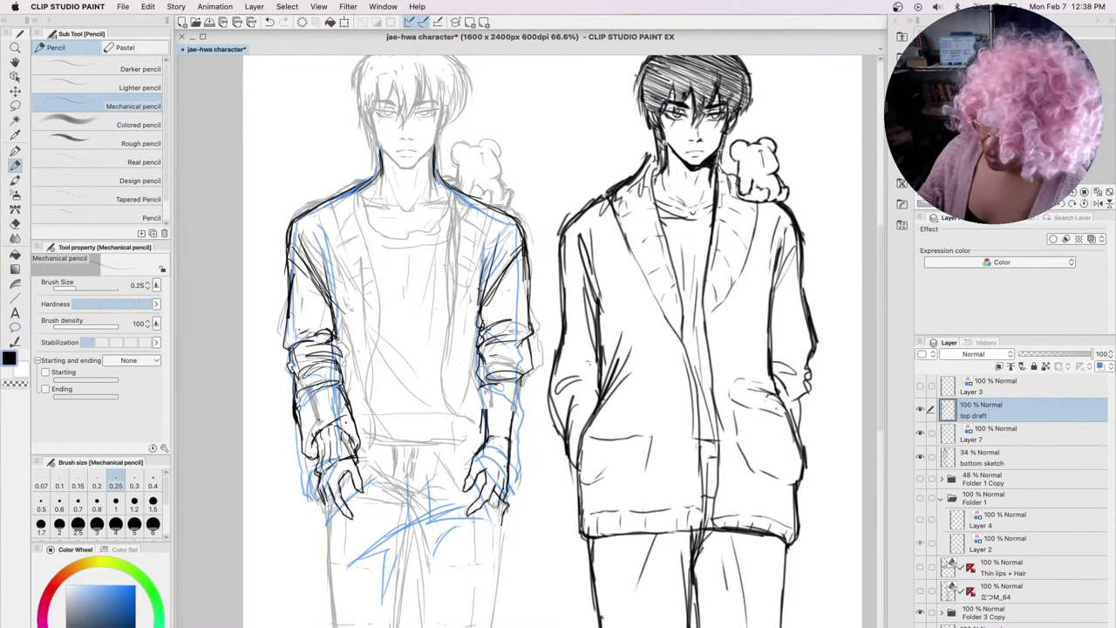
Draw a matching cuff around the bear-side wrist and extend that sleeve's inner and outer edges down to it
{"action": "mouse_move", "coordinate": [471, 453]}
{"action": "left_mouse_down"}
{"action": "mouse_move", "coordinate": [493, 454]}
{"action": "mouse_move", "coordinate": [475, 445]}
{"action": "left_mouse_up"}
{"action": "mouse_move", "coordinate": [478, 440]}
{"action": "left_mouse_down"}
{"action": "mouse_move", "coordinate": [468, 462]}
{"action": "mouse_move", "coordinate": [506, 419]}
{"action": "mouse_move", "coordinate": [518, 430]}
{"action": "mouse_move", "coordinate": [513, 485]}
{"action": "mouse_move", "coordinate": [510, 472]}
{"action": "left_mouse_up"}
{"action": "left_click_drag", "start_coordinate": [510, 468], "coordinate": [507, 482]}
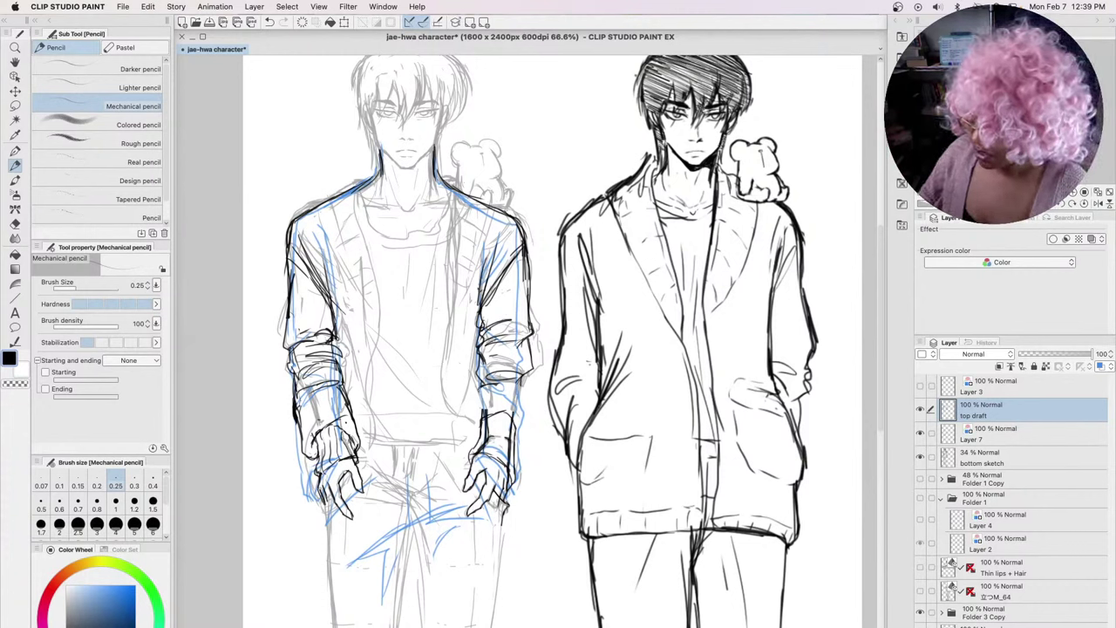
{"action": "left_click_drag", "start_coordinate": [477, 386], "coordinate": [476, 434]}
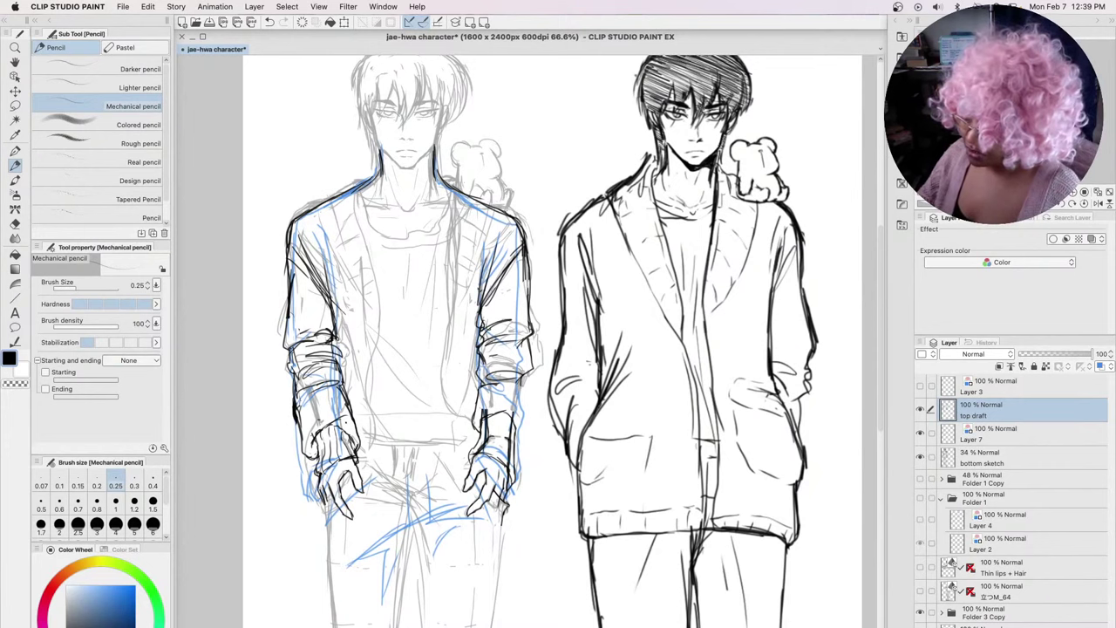
{"action": "left_click_drag", "start_coordinate": [480, 366], "coordinate": [479, 394]}
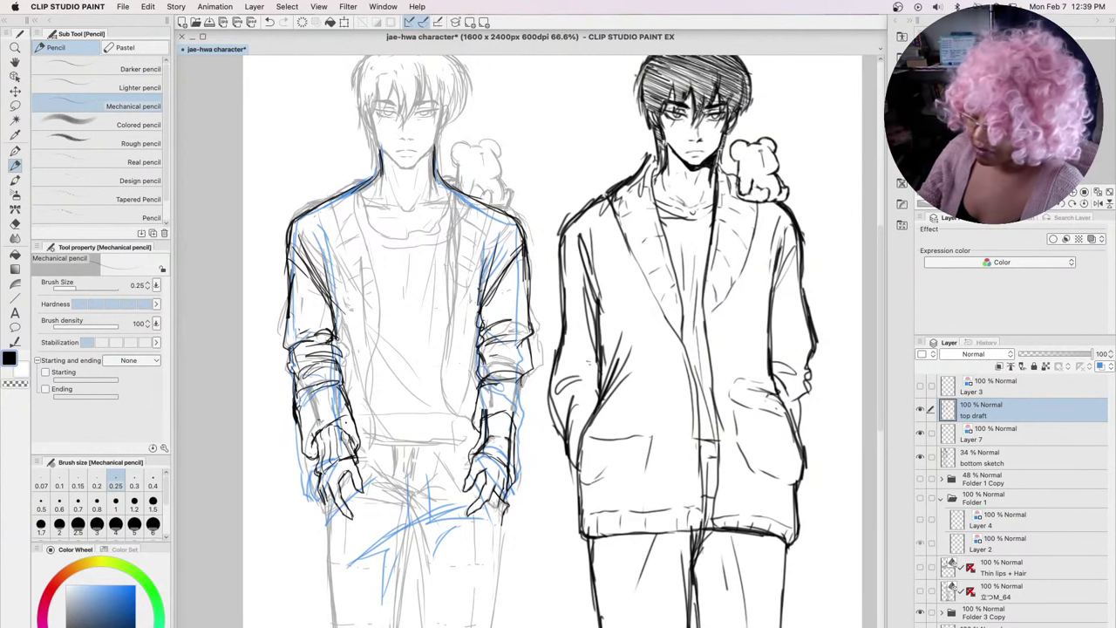
{"action": "left_click_drag", "start_coordinate": [524, 381], "coordinate": [516, 449]}
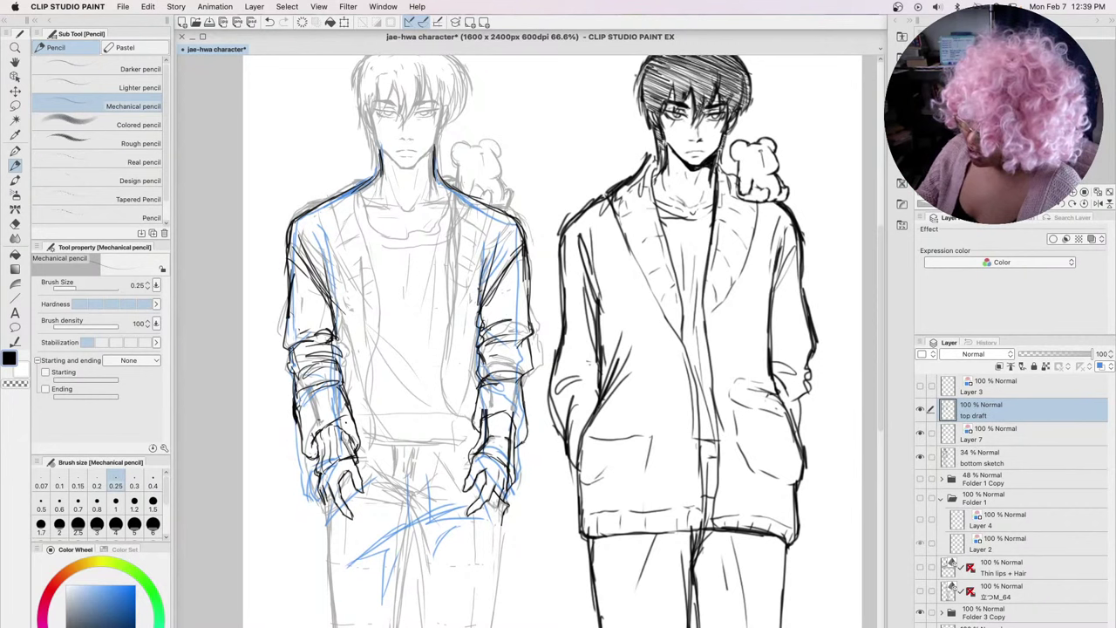
Draw the bear-side sleeve's loose outer edge down to the wrist, close it beneath the cuff and darken the outer edge of the hand
{"action": "left_click_drag", "start_coordinate": [523, 376], "coordinate": [531, 442]}
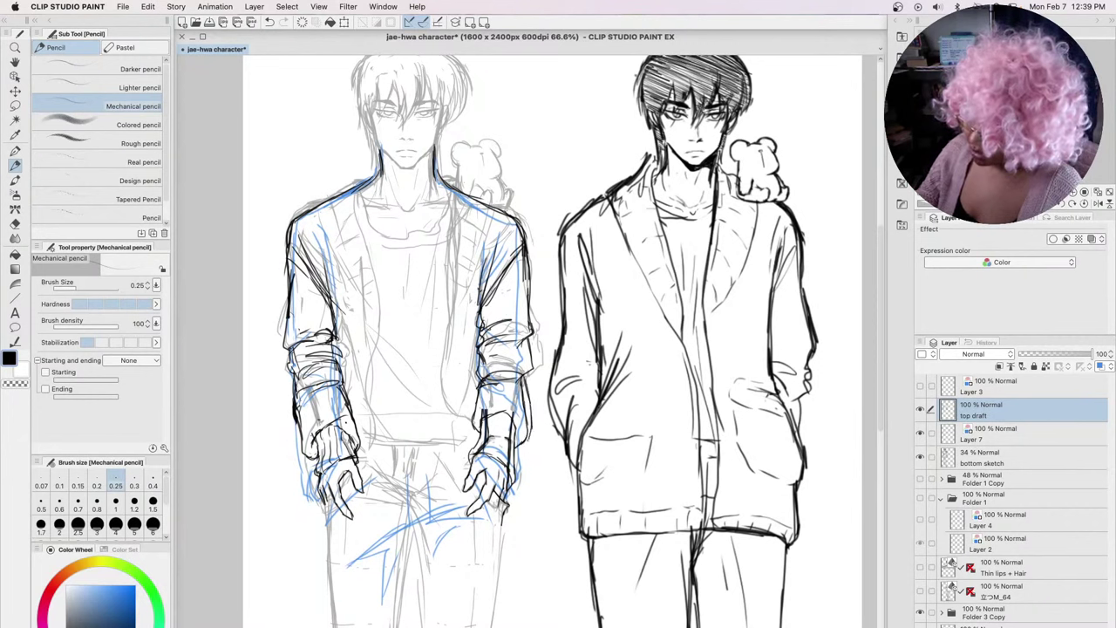
{"action": "left_click_drag", "start_coordinate": [524, 379], "coordinate": [532, 437]}
{"action": "left_click_drag", "start_coordinate": [527, 436], "coordinate": [517, 449]}
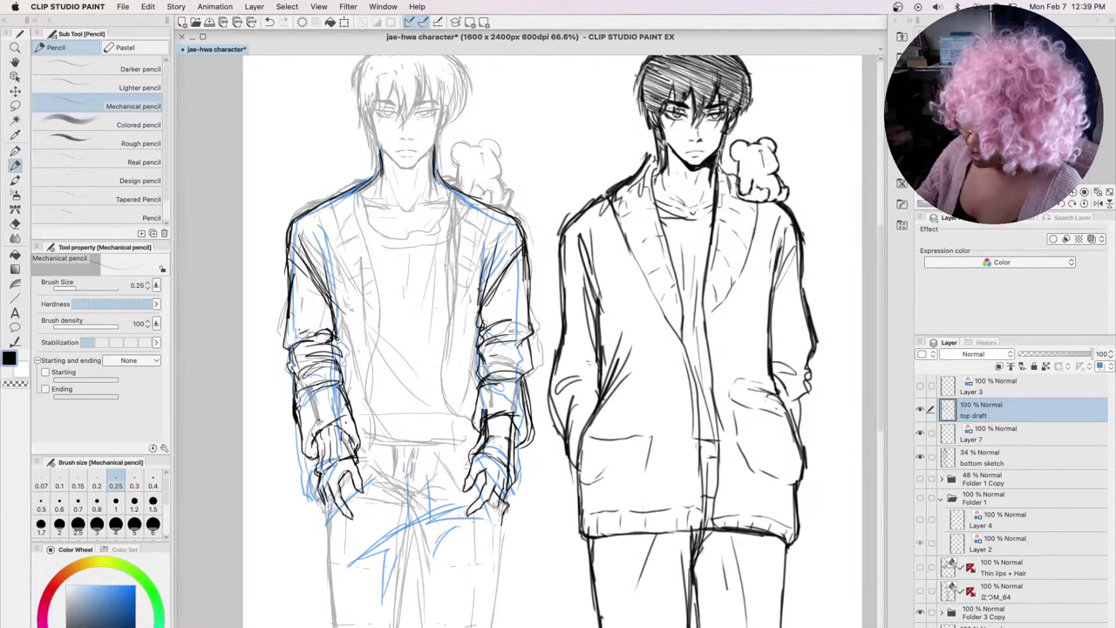
{"action": "left_click_drag", "start_coordinate": [514, 435], "coordinate": [519, 486]}
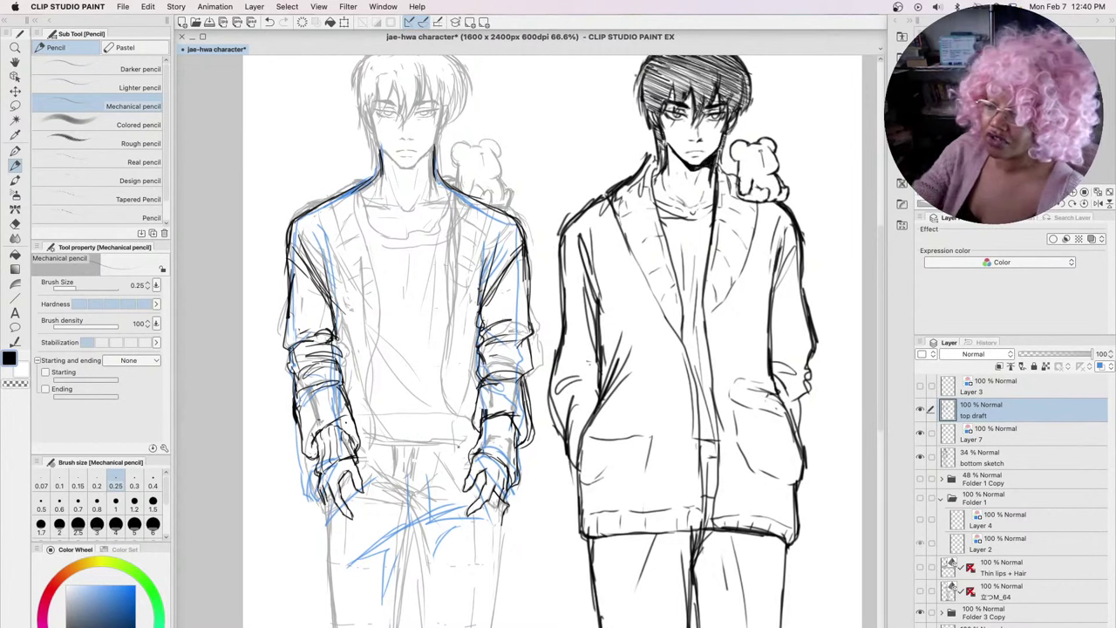
{"action": "mouse_move", "coordinate": [266, 132]}
{"action": "left_mouse_down"}
{"action": "mouse_move", "coordinate": [310, 114]}
{"action": "mouse_move", "coordinate": [272, 153]}
{"action": "left_mouse_up"}
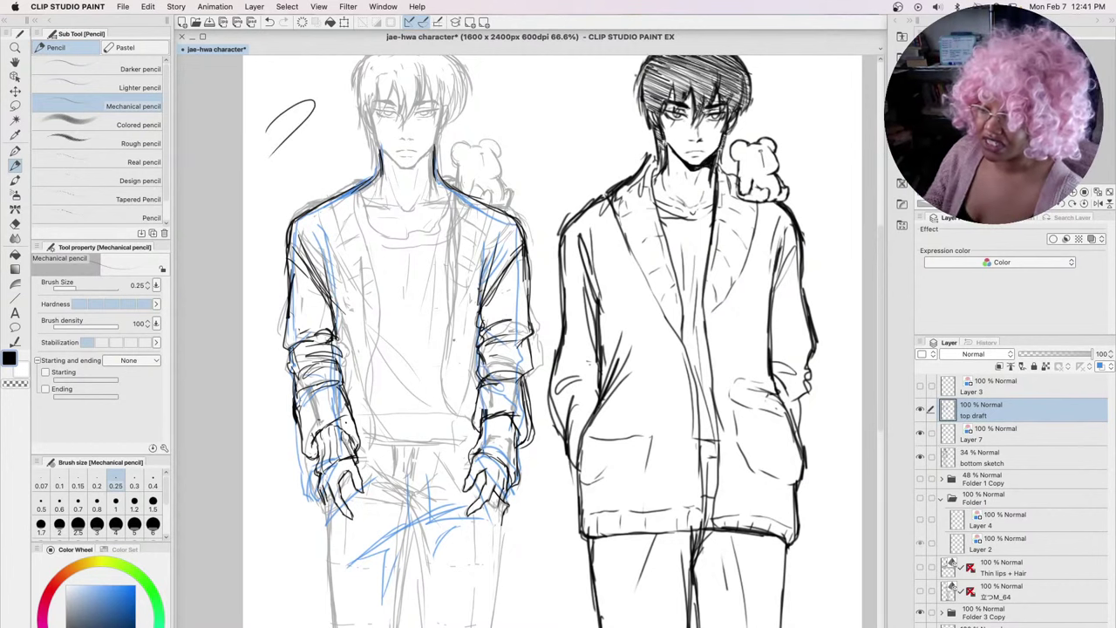
{"action": "left_click_drag", "start_coordinate": [321, 124], "coordinate": [284, 199]}
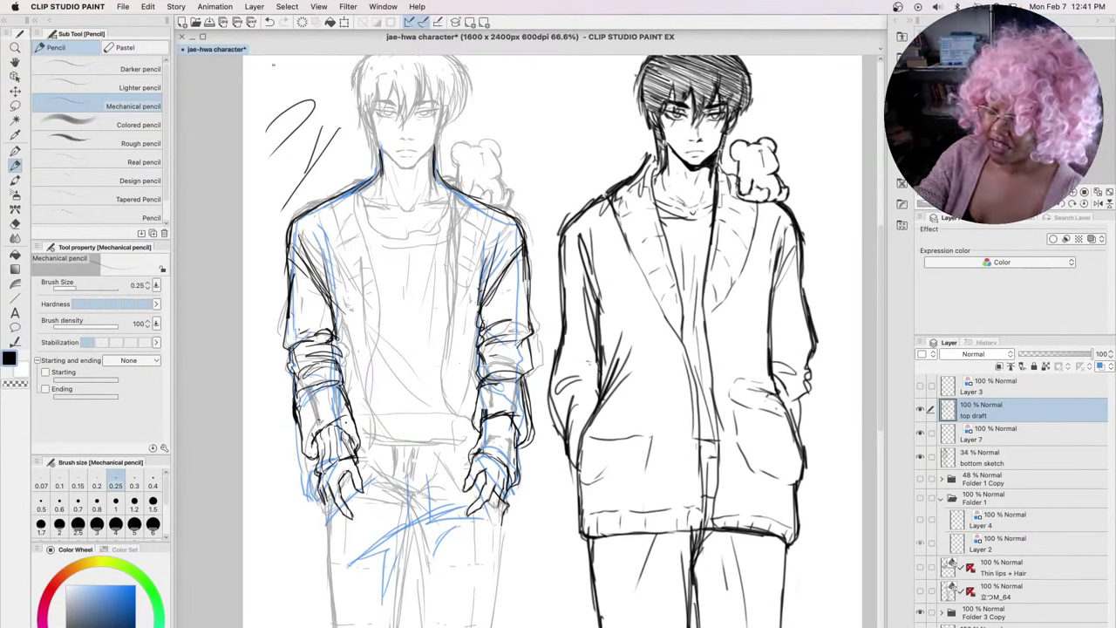
{"action": "left_click_drag", "start_coordinate": [251, 130], "coordinate": [306, 64]}
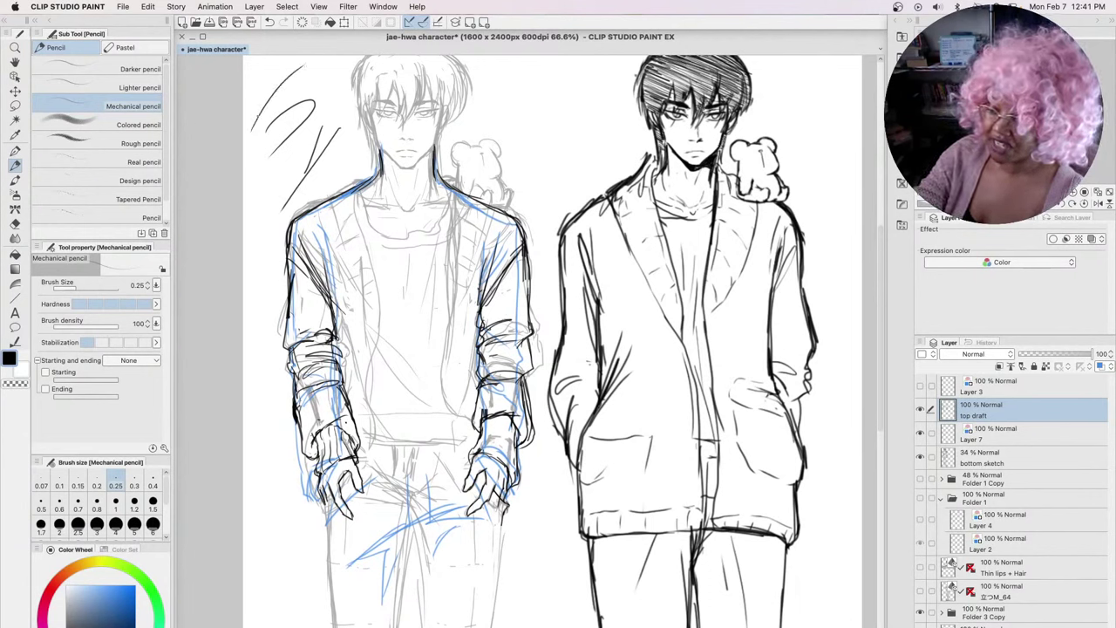
{"action": "left_click_drag", "start_coordinate": [256, 123], "coordinate": [277, 71]}
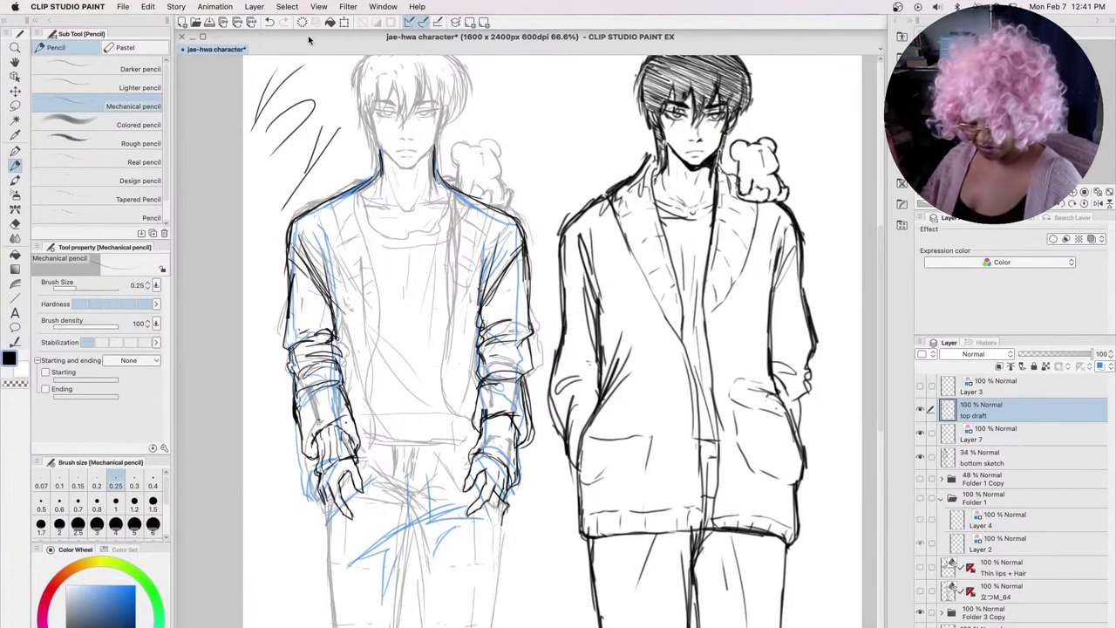
{"action": "key", "text": "ctrl+z"}
{"action": "key", "text": "super+z"}
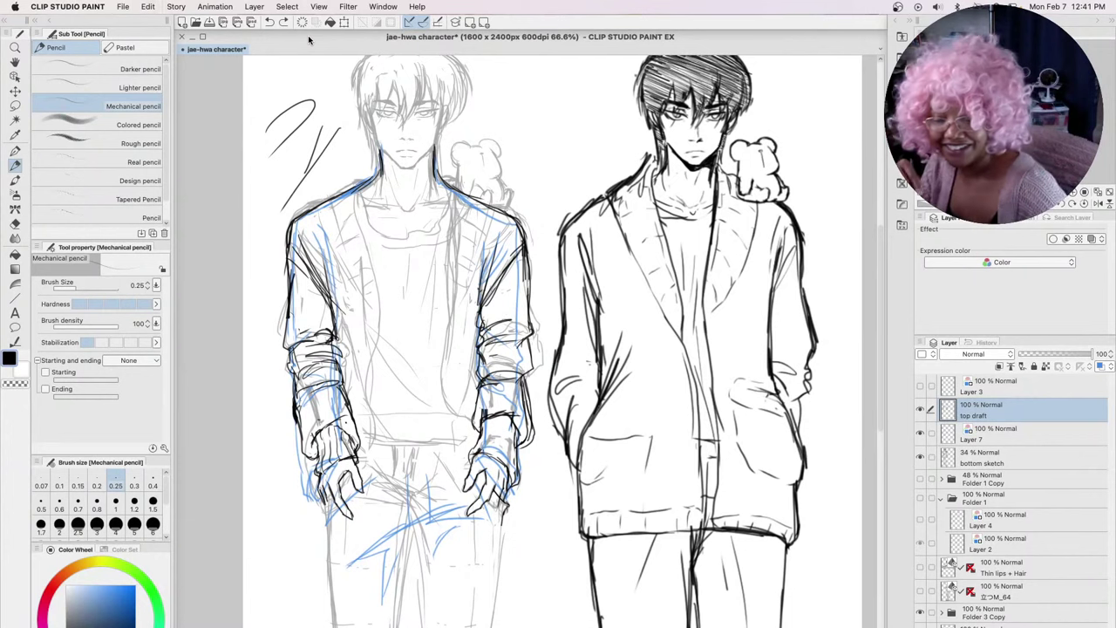
{"action": "key", "text": "super+z"}
{"action": "key", "text": "super+z"}
{"action": "key", "text": "super+z"}
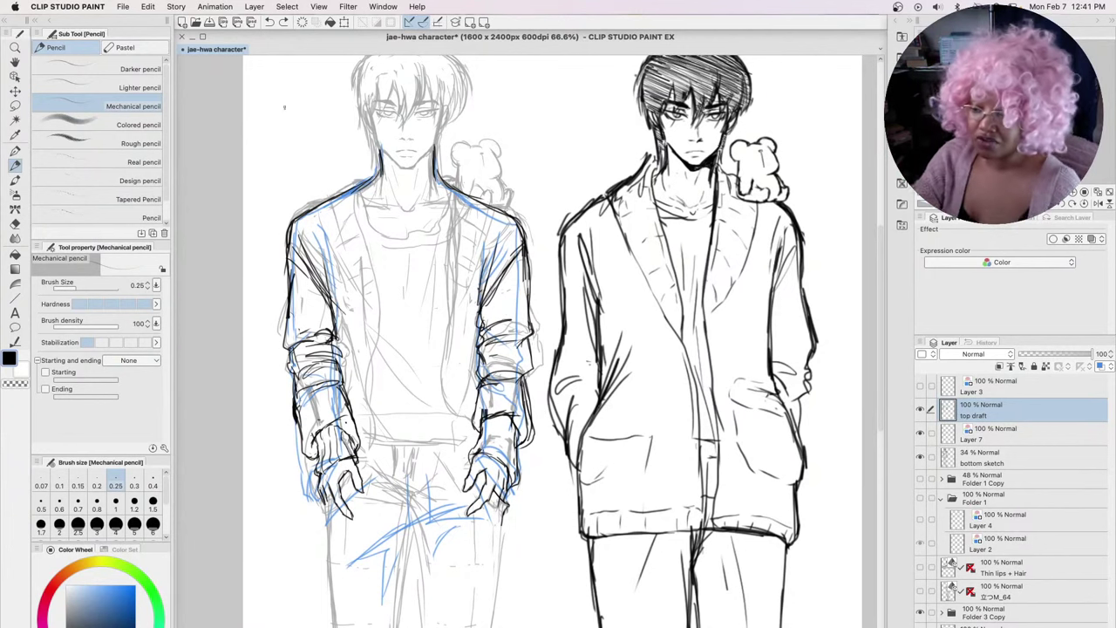
{"action": "mouse_move", "coordinate": [308, 108]}
{"action": "left_mouse_down"}
{"action": "mouse_move", "coordinate": [280, 139]}
{"action": "mouse_move", "coordinate": [283, 184]}
{"action": "left_mouse_up"}
{"action": "left_click_drag", "start_coordinate": [334, 144], "coordinate": [273, 216]}
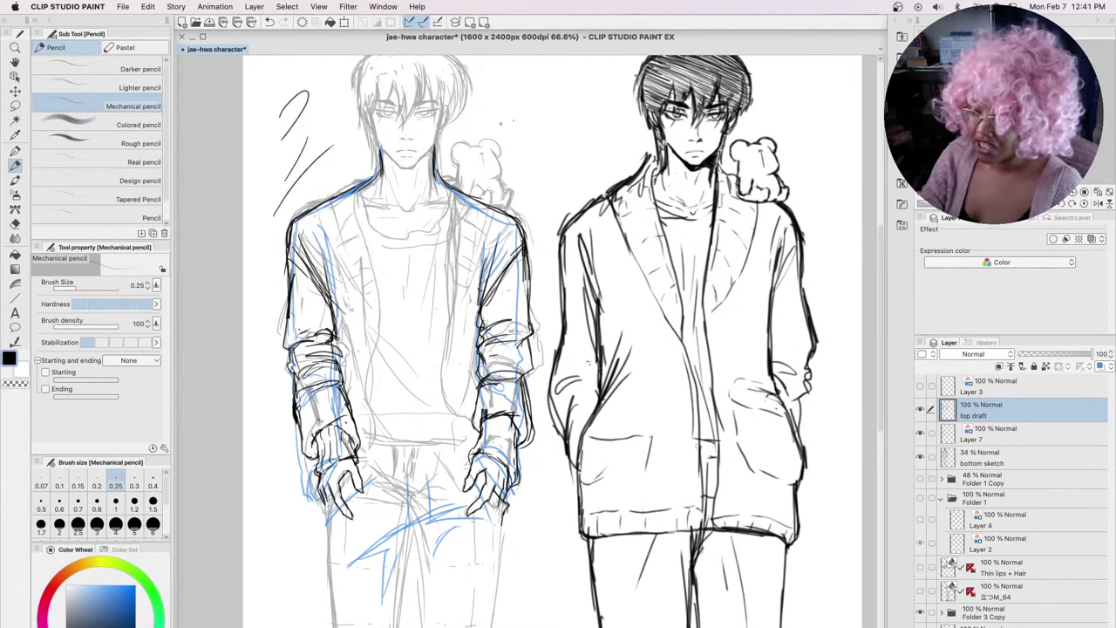
{"action": "mouse_move", "coordinate": [535, 97]}
{"action": "left_mouse_down"}
{"action": "mouse_move", "coordinate": [547, 200]}
{"action": "mouse_move", "coordinate": [561, 161]}
{"action": "left_mouse_up"}
{"action": "left_click_drag", "start_coordinate": [502, 78], "coordinate": [544, 169]}
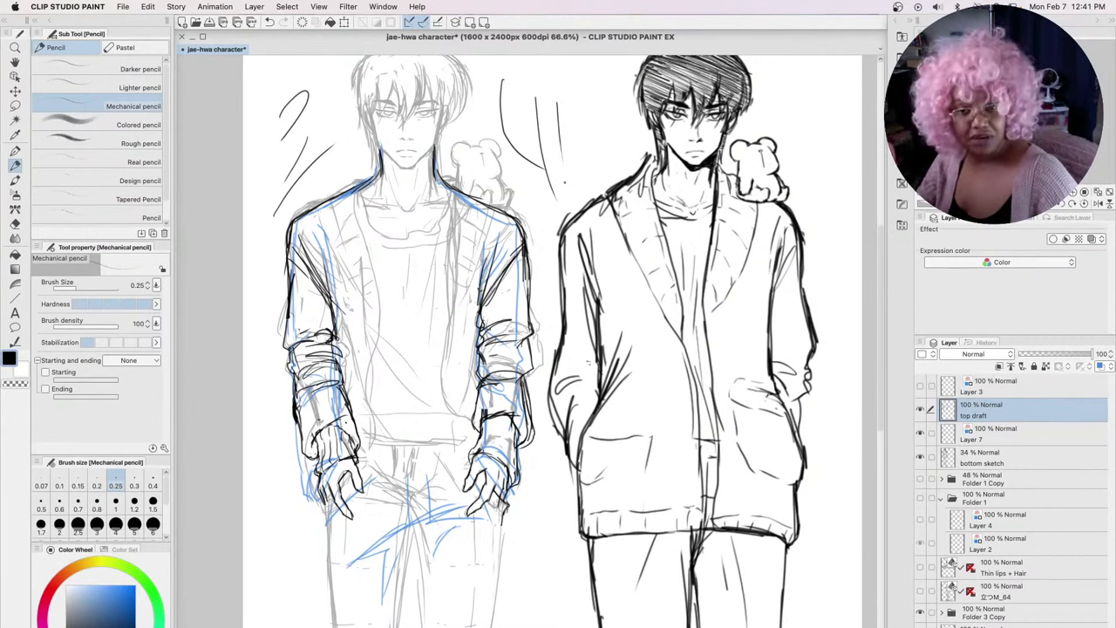
{"action": "key", "text": "super+z"}
{"action": "key", "text": "super+z"}
{"action": "key", "text": "super+z"}
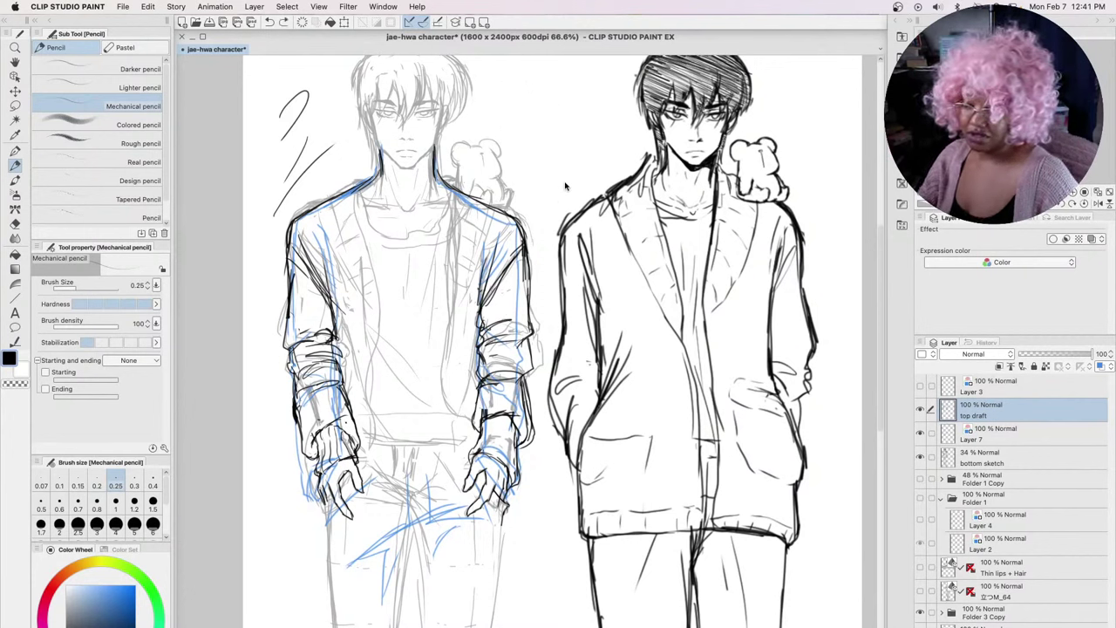
{"action": "key", "text": "super+z"}
{"action": "key", "text": "super+z"}
{"action": "key", "text": "super+z"}
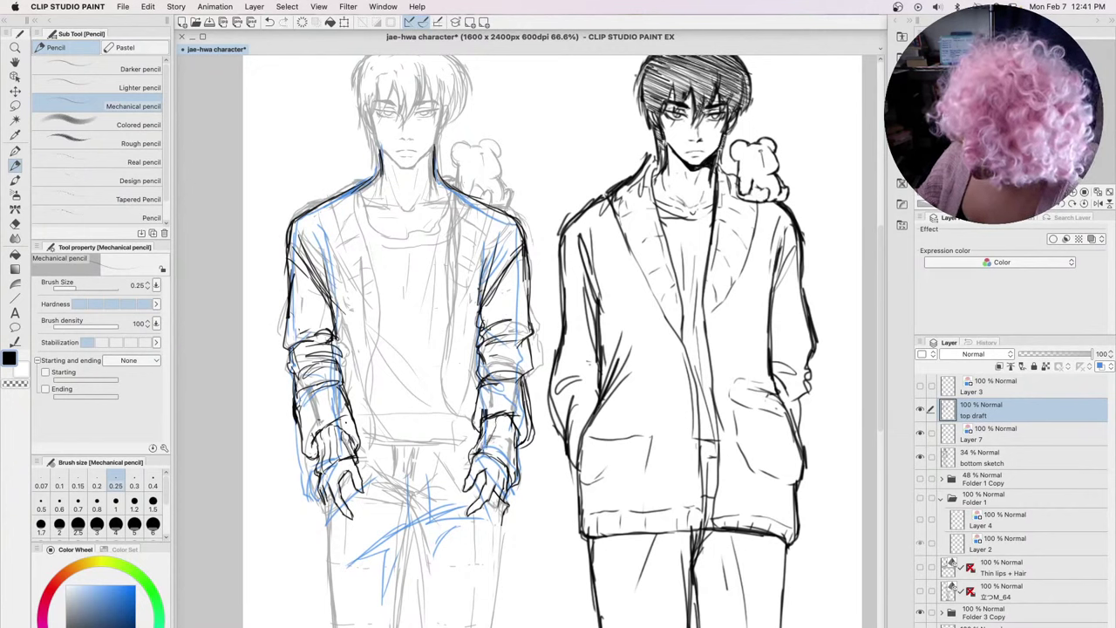
Add short fold lines to the bear-side wrist cuff and contour lines across the back of the opposite hand
{"action": "mouse_move", "coordinate": [502, 426]}
{"action": "left_mouse_down"}
{"action": "mouse_move", "coordinate": [509, 475]}
{"action": "mouse_move", "coordinate": [488, 458]}
{"action": "left_mouse_up"}
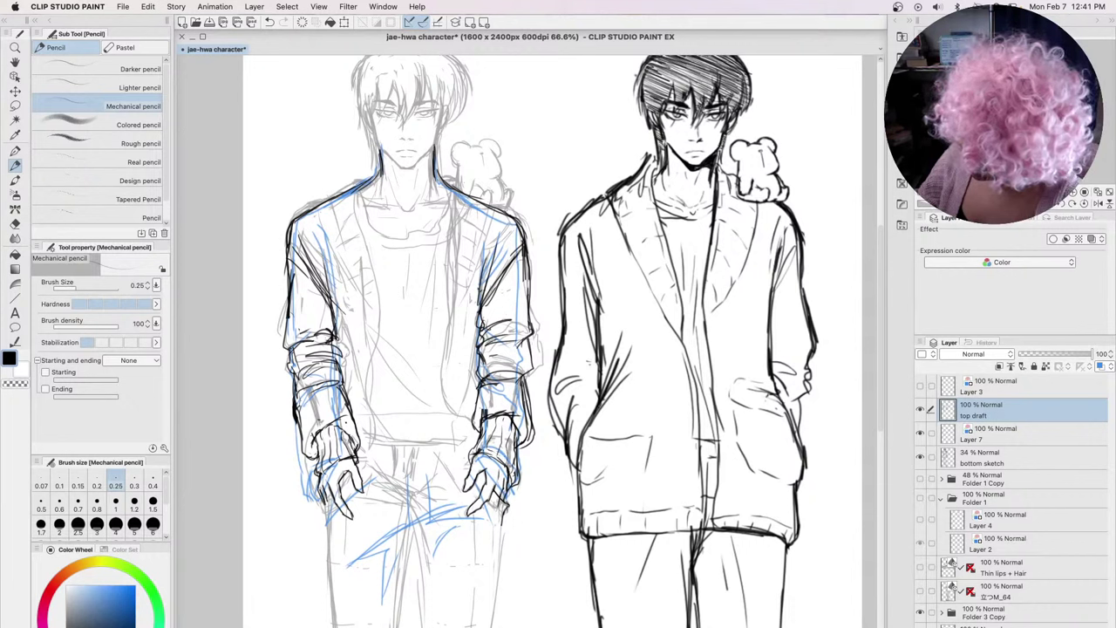
{"action": "left_click_drag", "start_coordinate": [326, 468], "coordinate": [315, 481]}
{"action": "left_click_drag", "start_coordinate": [336, 461], "coordinate": [313, 482]}
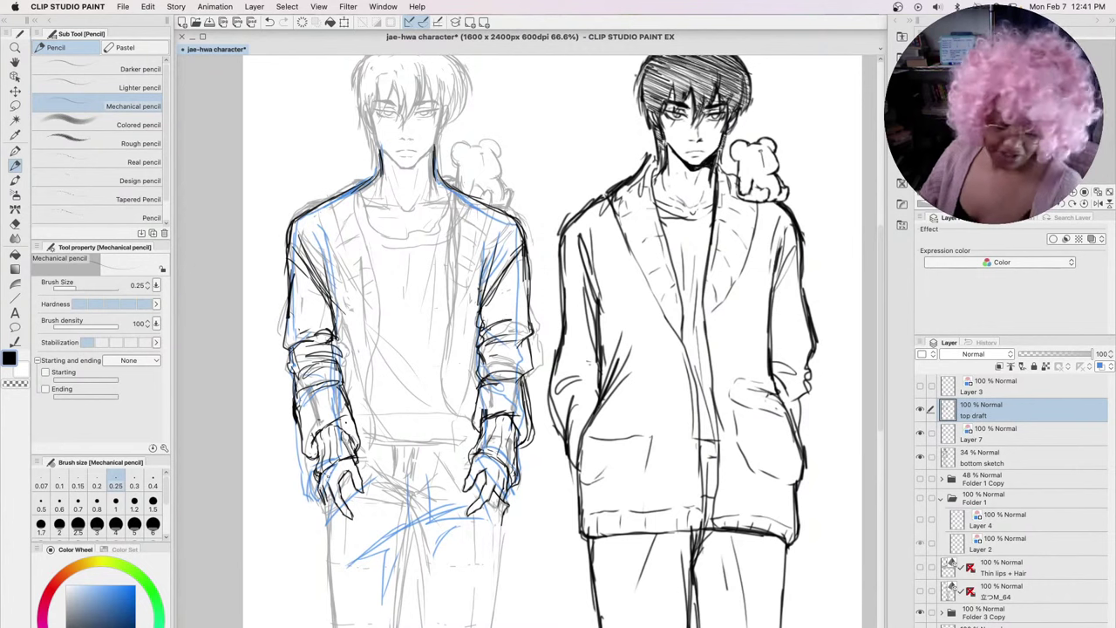
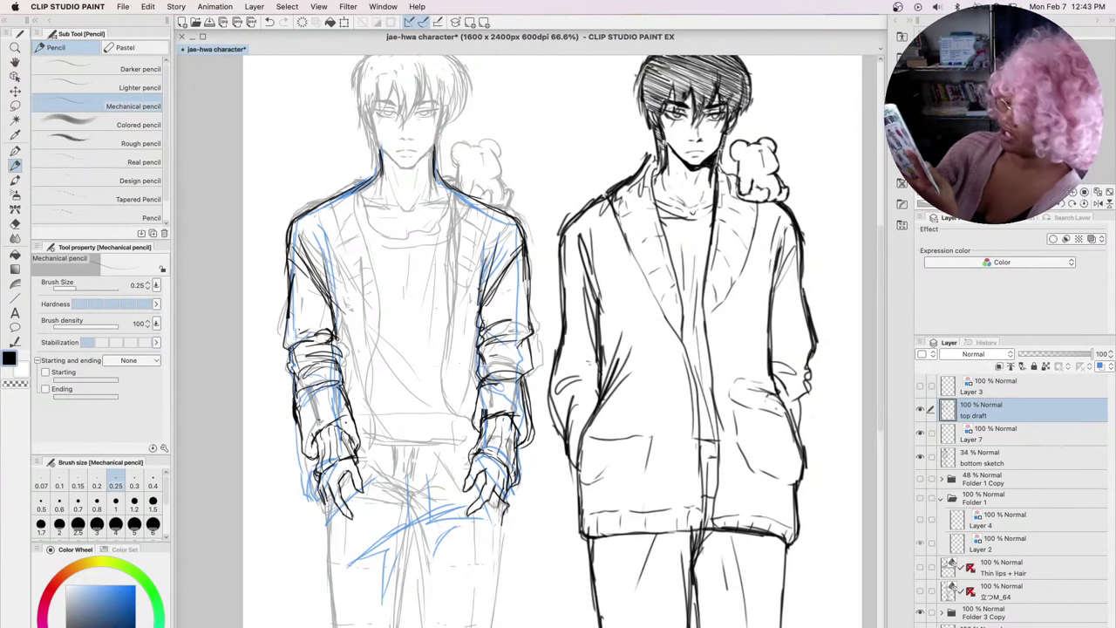
Draw the cardigan's raised collar on both sides of the neck, running over the shoulders and folding inward at the front
{"action": "left_click_drag", "start_coordinate": [324, 198], "coordinate": [366, 174]}
{"action": "left_click_drag", "start_coordinate": [441, 172], "coordinate": [472, 186]}
{"action": "left_click_drag", "start_coordinate": [457, 178], "coordinate": [486, 201]}
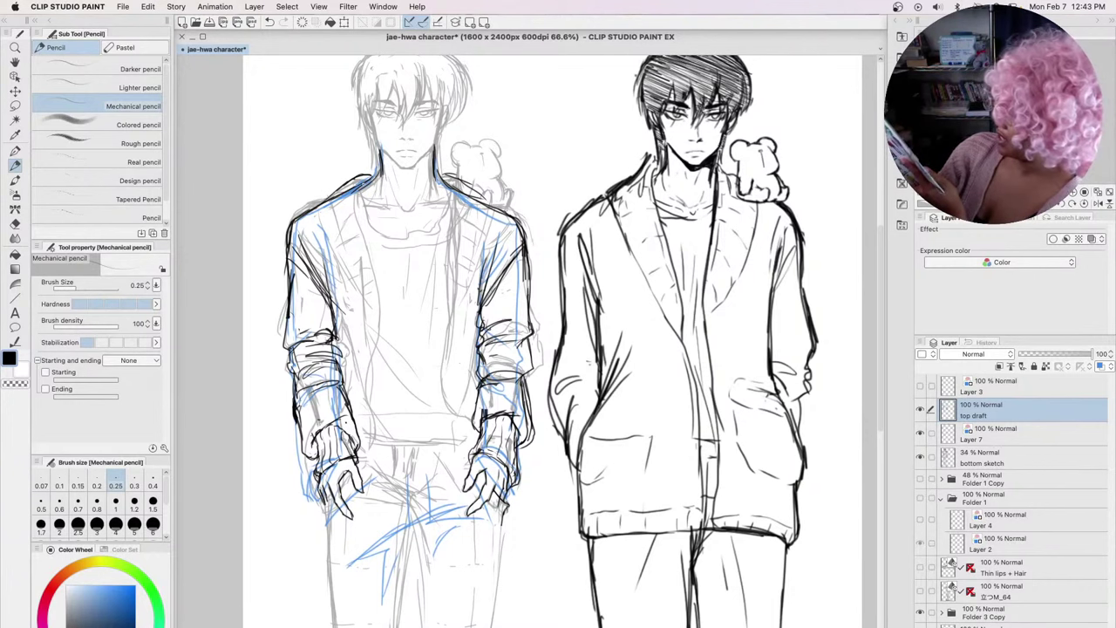
{"action": "left_click_drag", "start_coordinate": [360, 189], "coordinate": [367, 177]}
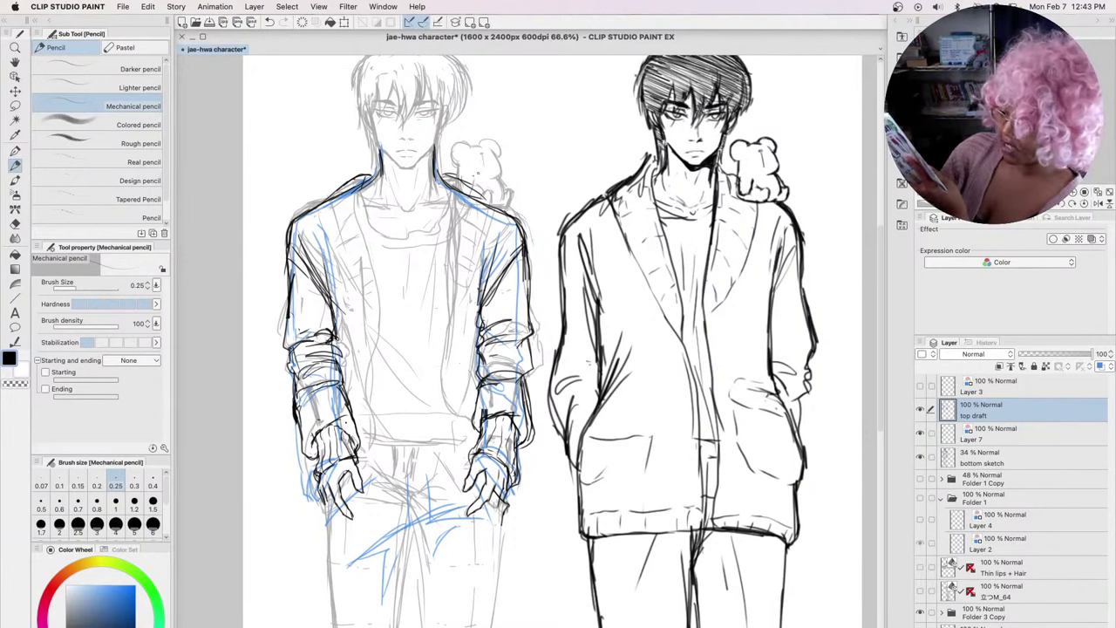
{"action": "left_click_drag", "start_coordinate": [443, 187], "coordinate": [452, 175]}
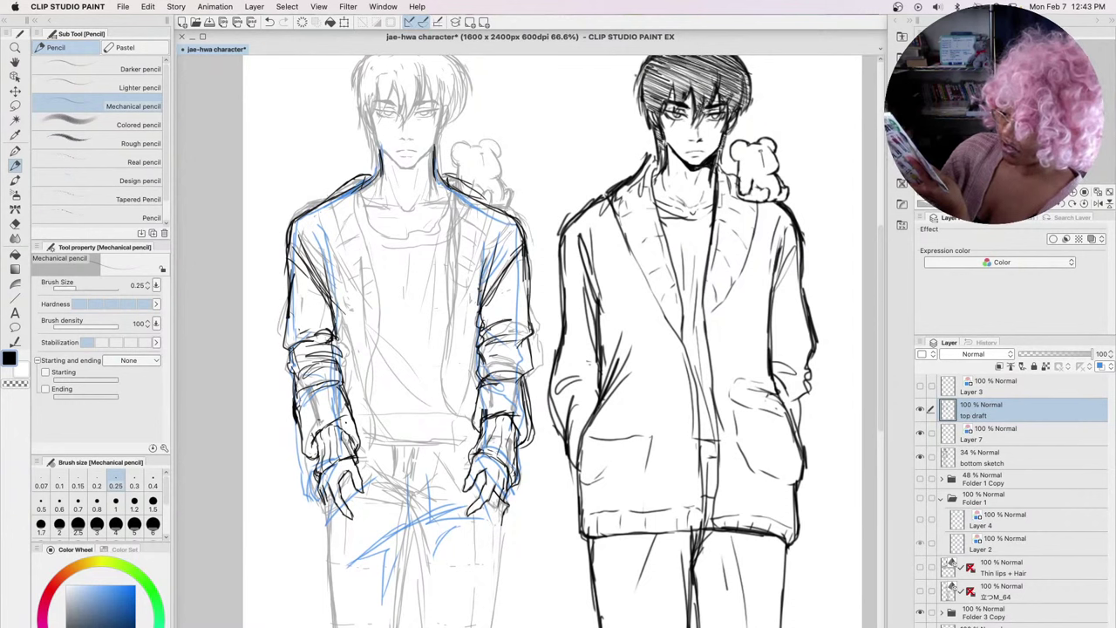
{"action": "mouse_move", "coordinate": [357, 174]}
{"action": "left_mouse_down"}
{"action": "mouse_move", "coordinate": [381, 169]}
{"action": "mouse_move", "coordinate": [371, 176]}
{"action": "left_mouse_up"}
{"action": "mouse_move", "coordinate": [458, 207]}
{"action": "left_mouse_down"}
{"action": "mouse_move", "coordinate": [446, 176]}
{"action": "mouse_move", "coordinate": [457, 171]}
{"action": "mouse_move", "coordinate": [446, 178]}
{"action": "left_mouse_up"}
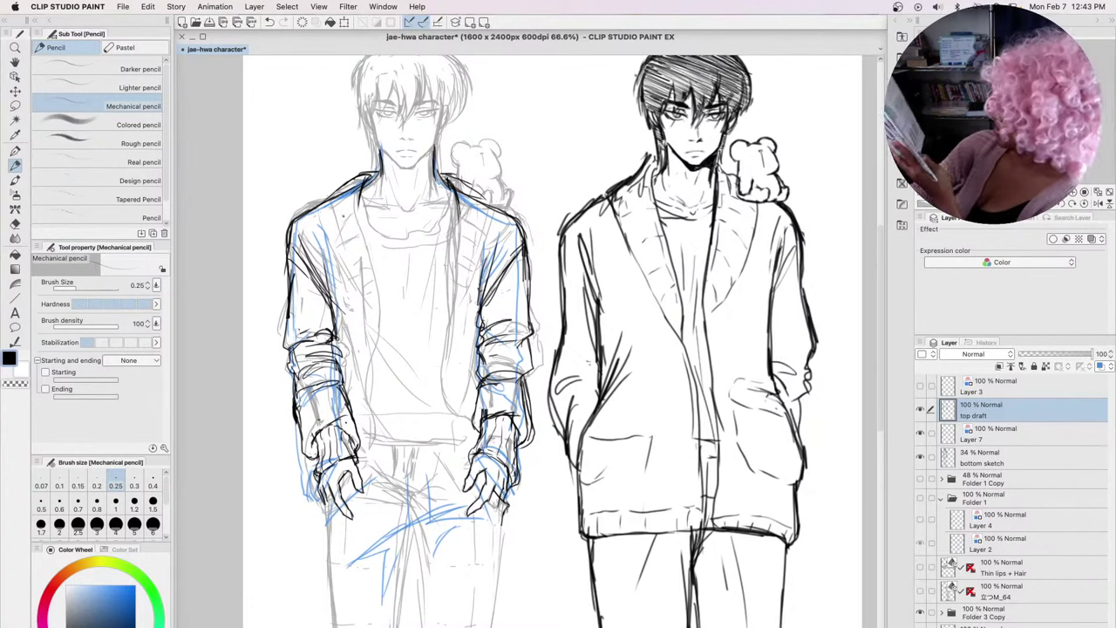
Flip the canvas view horizontally and outline the cardigan's bear-side front panel from the collar to a curved hem and up its outer side
{"action": "key", "text": "h"}
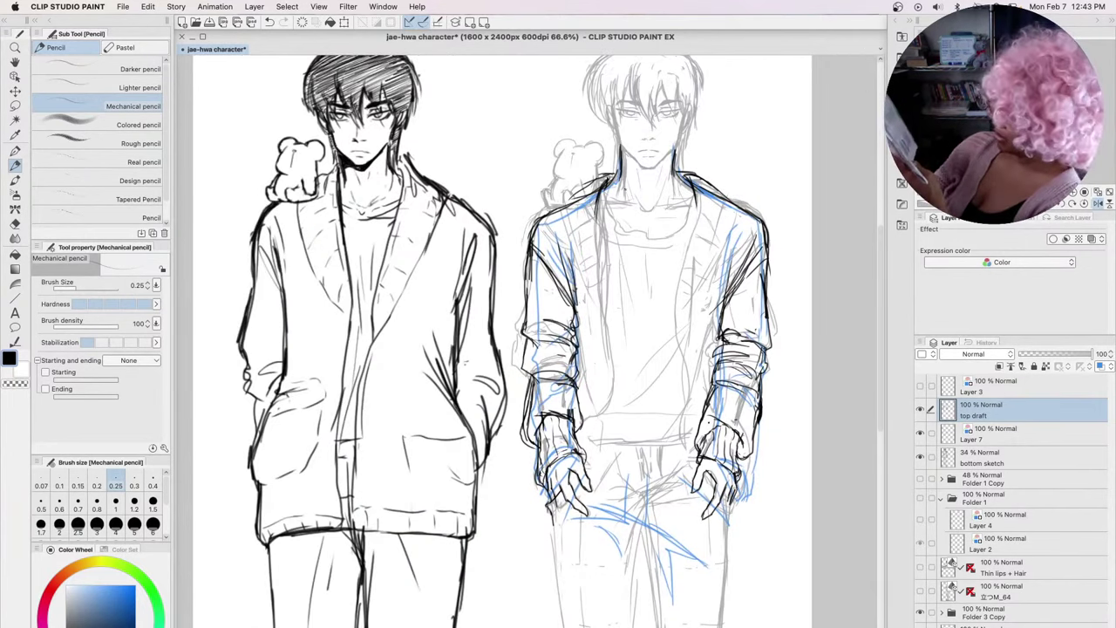
{"action": "left_click_drag", "start_coordinate": [605, 188], "coordinate": [612, 278]}
{"action": "left_click_drag", "start_coordinate": [603, 214], "coordinate": [616, 279]}
{"action": "left_click_drag", "start_coordinate": [615, 275], "coordinate": [616, 328]}
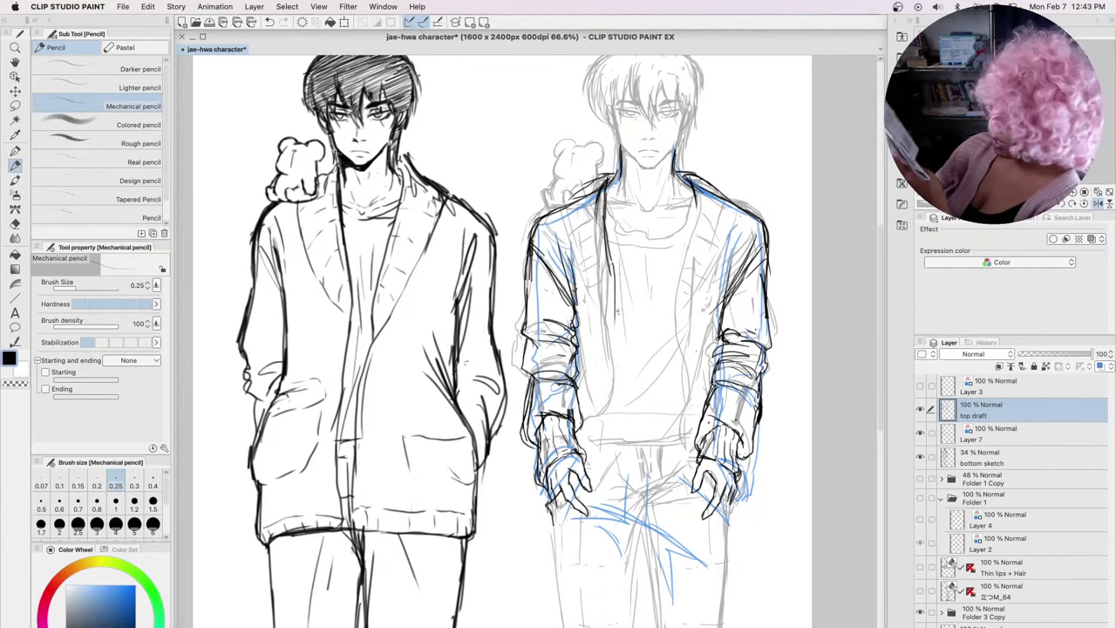
{"action": "left_click_drag", "start_coordinate": [616, 272], "coordinate": [612, 425]}
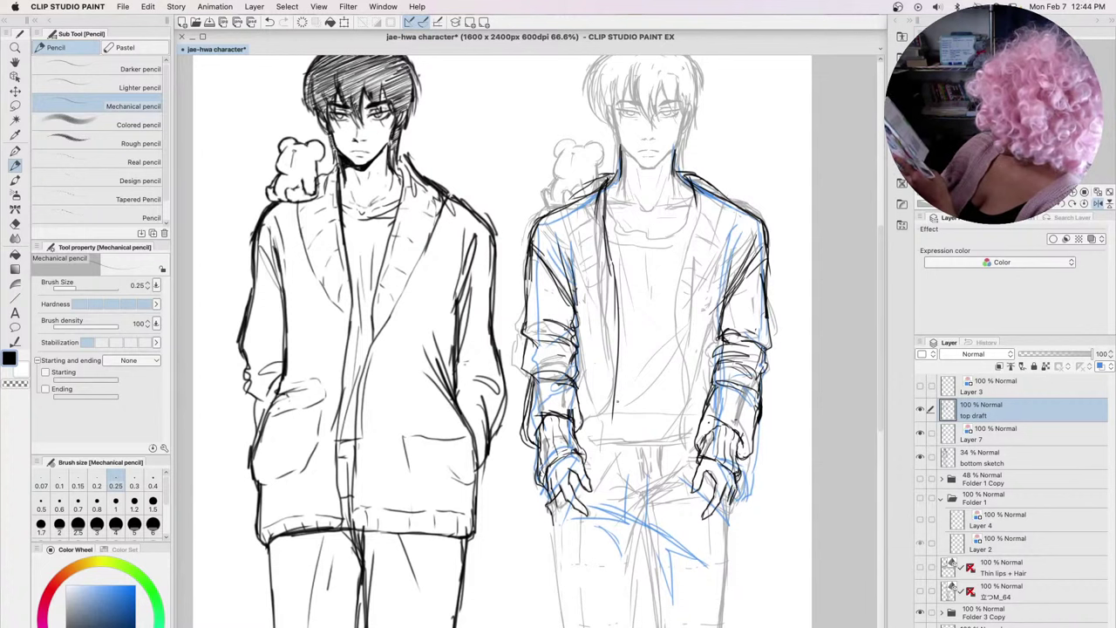
{"action": "mouse_move", "coordinate": [615, 397]}
{"action": "left_mouse_down"}
{"action": "mouse_move", "coordinate": [617, 547]}
{"action": "mouse_move", "coordinate": [588, 565]}
{"action": "mouse_move", "coordinate": [614, 562]}
{"action": "mouse_move", "coordinate": [545, 568]}
{"action": "mouse_move", "coordinate": [562, 557]}
{"action": "left_mouse_up"}
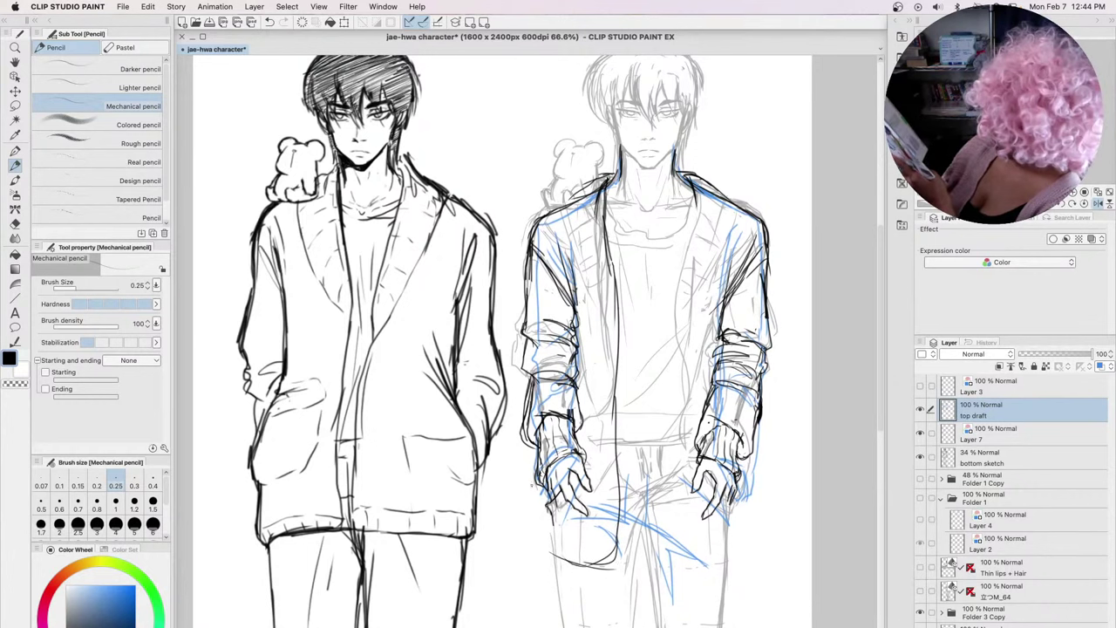
{"action": "mouse_move", "coordinate": [535, 486]}
{"action": "left_mouse_down"}
{"action": "mouse_move", "coordinate": [538, 529]}
{"action": "mouse_move", "coordinate": [558, 559]}
{"action": "left_mouse_up"}
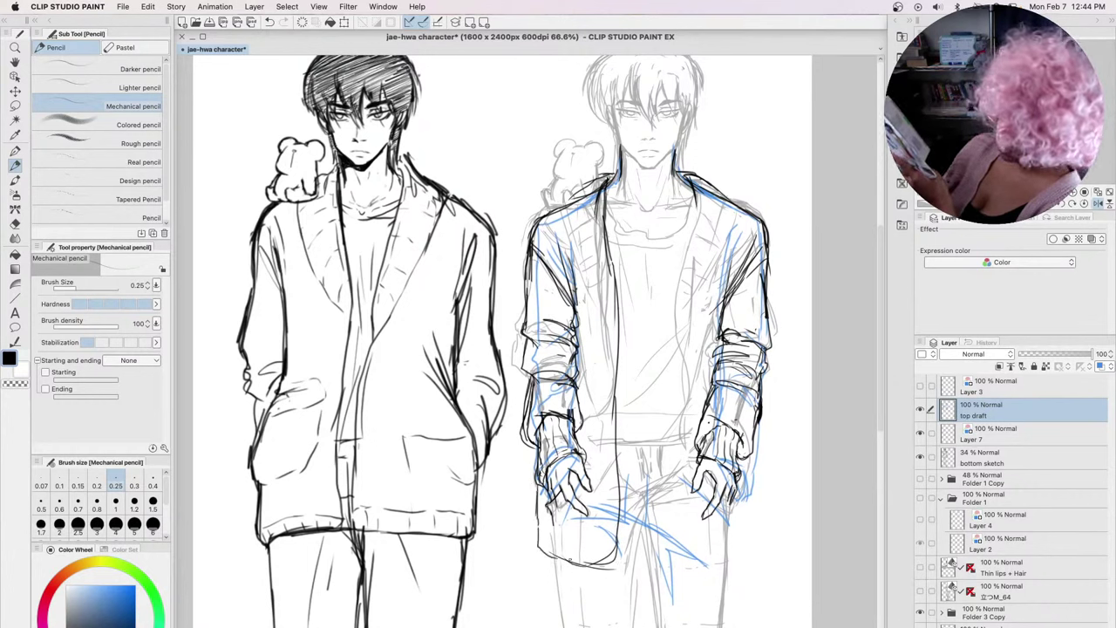
{"action": "mouse_move", "coordinate": [536, 522]}
{"action": "left_mouse_down"}
{"action": "mouse_move", "coordinate": [555, 534]}
{"action": "mouse_move", "coordinate": [535, 511]}
{"action": "mouse_move", "coordinate": [542, 530]}
{"action": "left_mouse_up"}
{"action": "left_click_drag", "start_coordinate": [535, 488], "coordinate": [534, 523]}
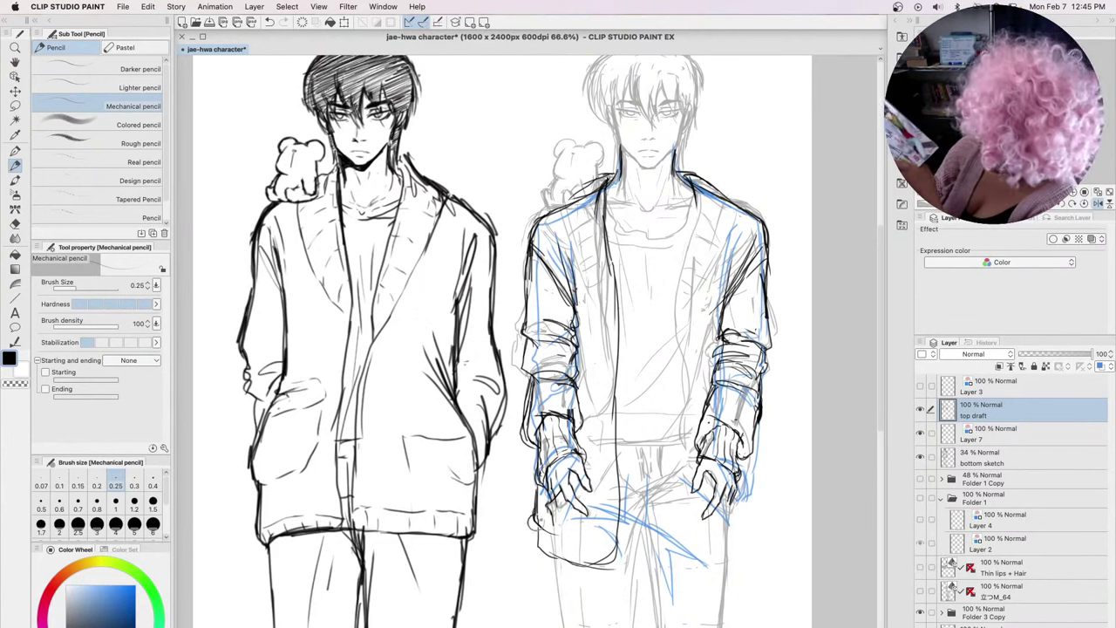
Draw the upper line of the hem band on the bear-side panel, darken its bottom edge and square off the front corner
{"action": "mouse_move", "coordinate": [534, 483]}
{"action": "left_mouse_down"}
{"action": "mouse_move", "coordinate": [551, 533]}
{"action": "mouse_move", "coordinate": [600, 546]}
{"action": "left_mouse_up"}
{"action": "left_click_drag", "start_coordinate": [537, 523], "coordinate": [536, 546]}
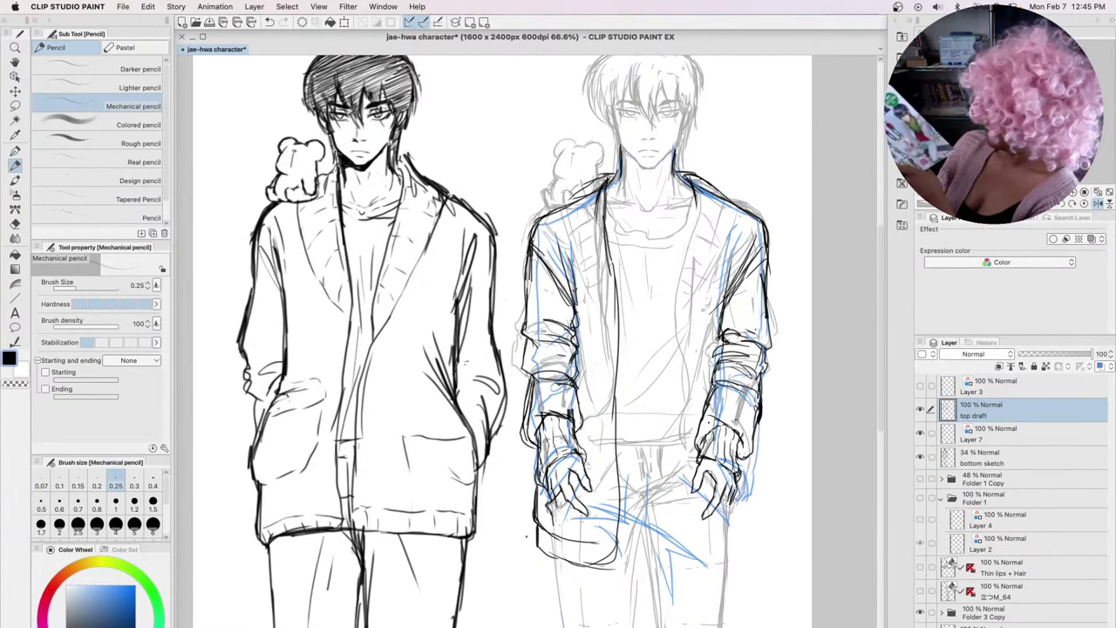
{"action": "mouse_move", "coordinate": [539, 532]}
{"action": "left_mouse_down"}
{"action": "mouse_move", "coordinate": [537, 547]}
{"action": "mouse_move", "coordinate": [613, 566]}
{"action": "left_mouse_up"}
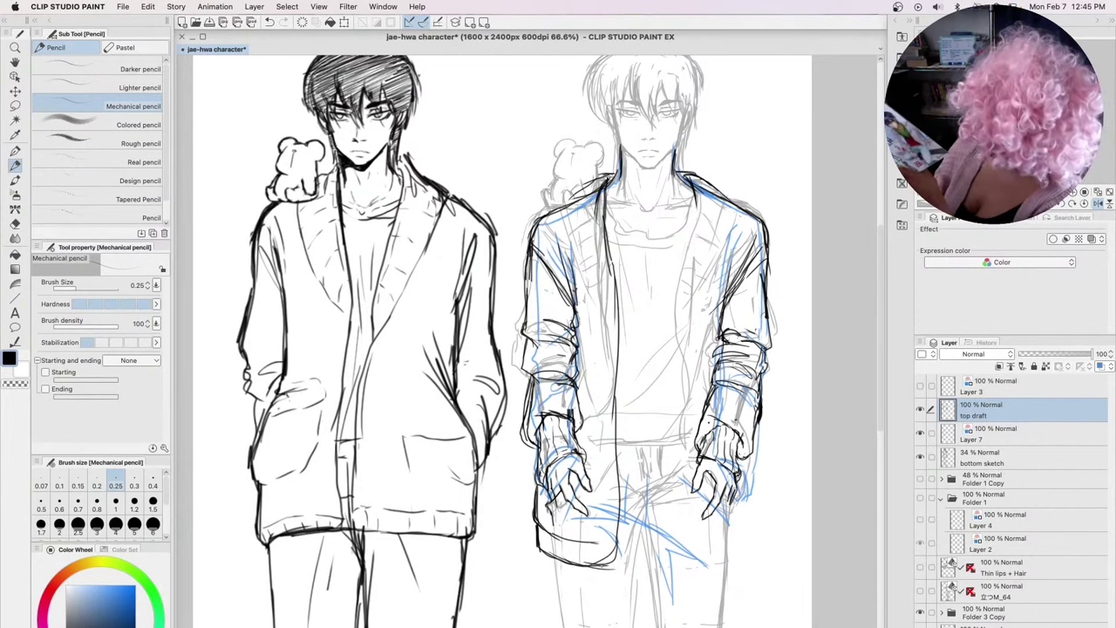
{"action": "mouse_move", "coordinate": [620, 461]}
{"action": "left_mouse_down"}
{"action": "mouse_move", "coordinate": [616, 563]}
{"action": "mouse_move", "coordinate": [599, 563]}
{"action": "left_mouse_up"}
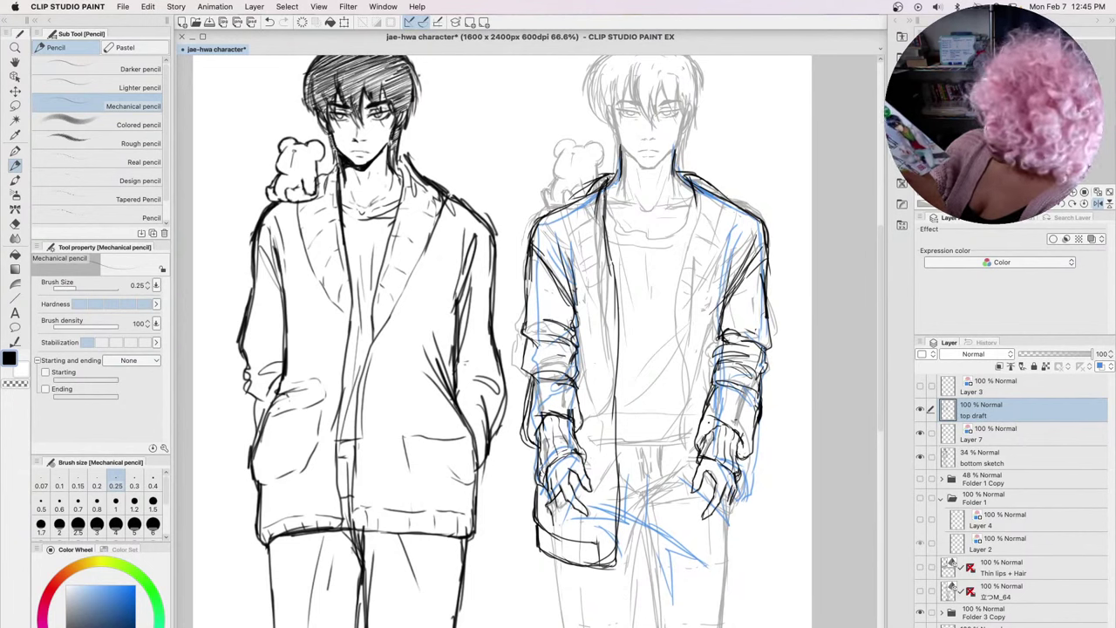
Thicken the bear-side collar and draw its inner band line from the neck down to the chest
{"action": "mouse_move", "coordinate": [611, 171]}
{"action": "left_mouse_down"}
{"action": "mouse_move", "coordinate": [604, 195]}
{"action": "mouse_move", "coordinate": [569, 203]}
{"action": "mouse_move", "coordinate": [602, 188]}
{"action": "mouse_move", "coordinate": [604, 214]}
{"action": "left_mouse_up"}
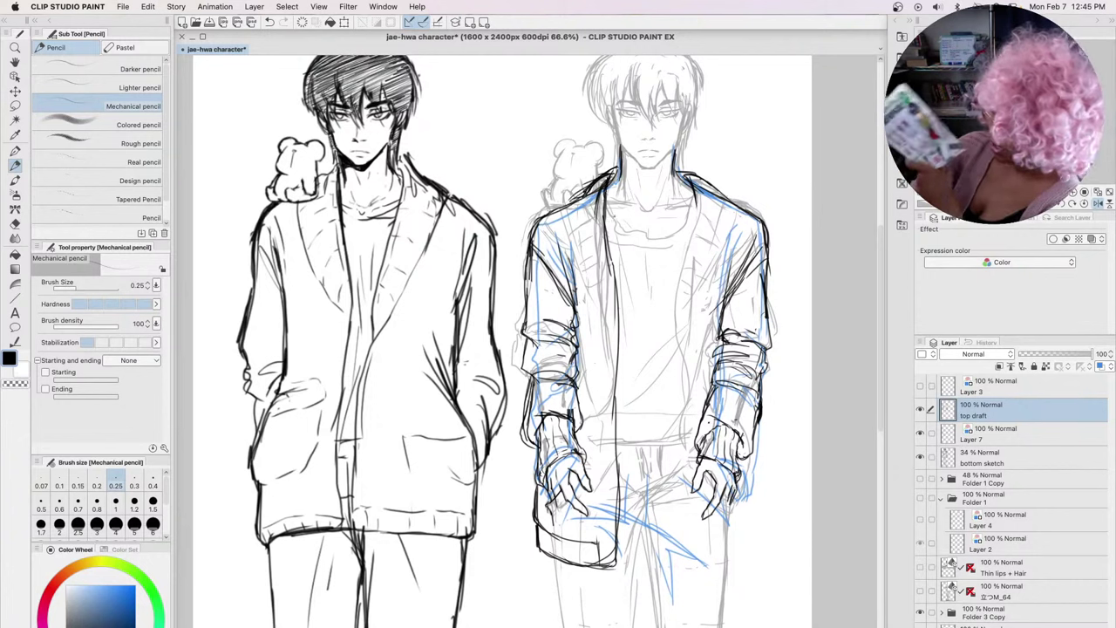
{"action": "mouse_move", "coordinate": [622, 150]}
{"action": "left_mouse_down"}
{"action": "mouse_move", "coordinate": [586, 180]}
{"action": "mouse_move", "coordinate": [577, 214]}
{"action": "mouse_move", "coordinate": [596, 186]}
{"action": "mouse_move", "coordinate": [583, 241]}
{"action": "left_mouse_up"}
{"action": "left_click_drag", "start_coordinate": [585, 201], "coordinate": [579, 229]}
{"action": "left_click_drag", "start_coordinate": [584, 222], "coordinate": [598, 282]}
{"action": "left_click_drag", "start_coordinate": [598, 243], "coordinate": [587, 281]}
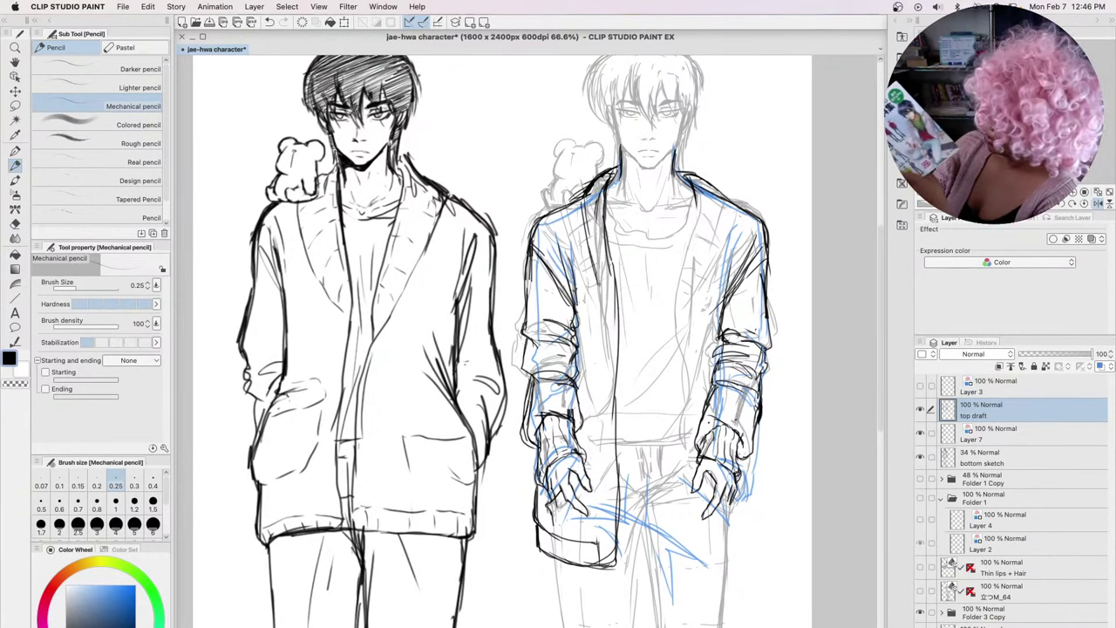
Extend the bear-side front band's inner line down to the hem and darken both of the band's long edges
{"action": "left_click_drag", "start_coordinate": [610, 251], "coordinate": [619, 406]}
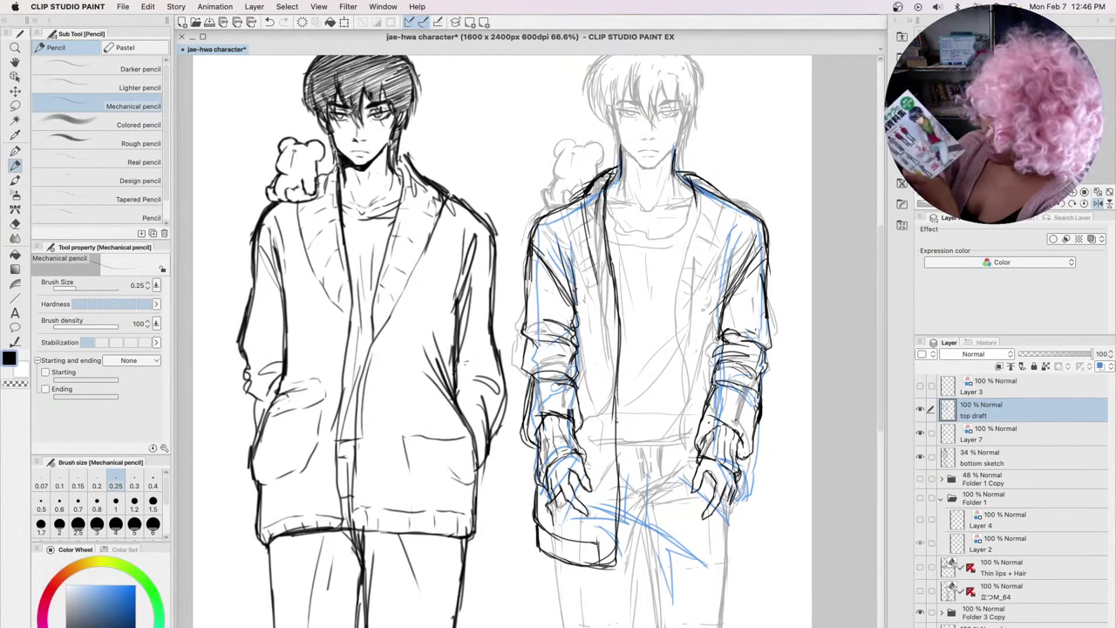
{"action": "left_click_drag", "start_coordinate": [593, 266], "coordinate": [605, 446]}
{"action": "left_click_drag", "start_coordinate": [605, 392], "coordinate": [601, 497]}
{"action": "mouse_move", "coordinate": [603, 413]}
{"action": "left_mouse_down"}
{"action": "mouse_move", "coordinate": [598, 571]}
{"action": "mouse_move", "coordinate": [600, 546]}
{"action": "left_mouse_up"}
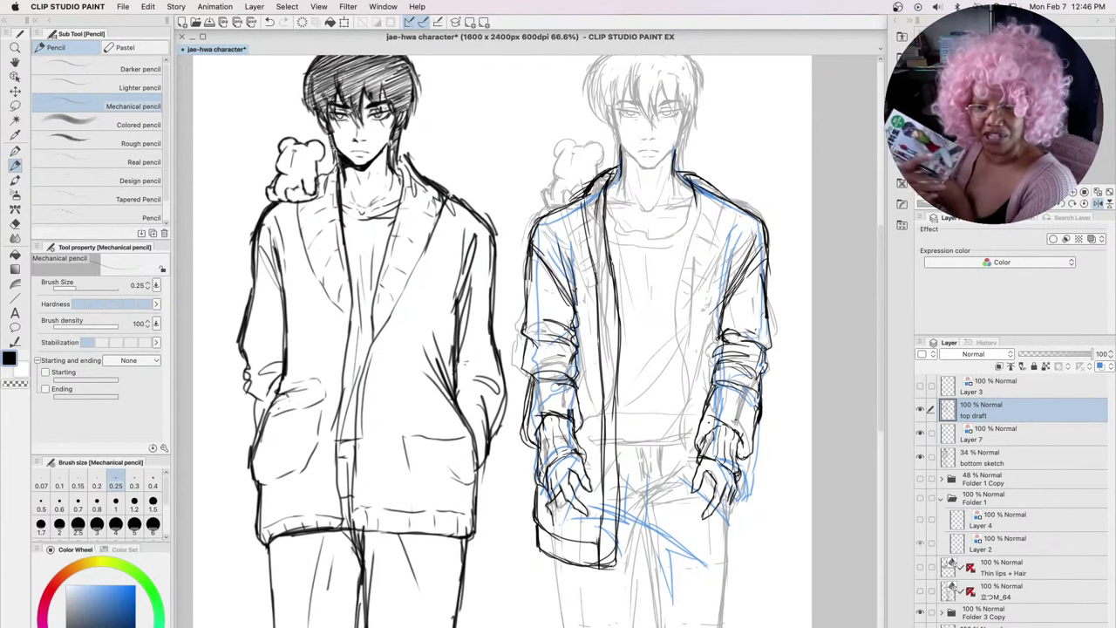
{"action": "left_click_drag", "start_coordinate": [588, 190], "coordinate": [602, 417]}
{"action": "left_click_drag", "start_coordinate": [616, 261], "coordinate": [619, 509]}
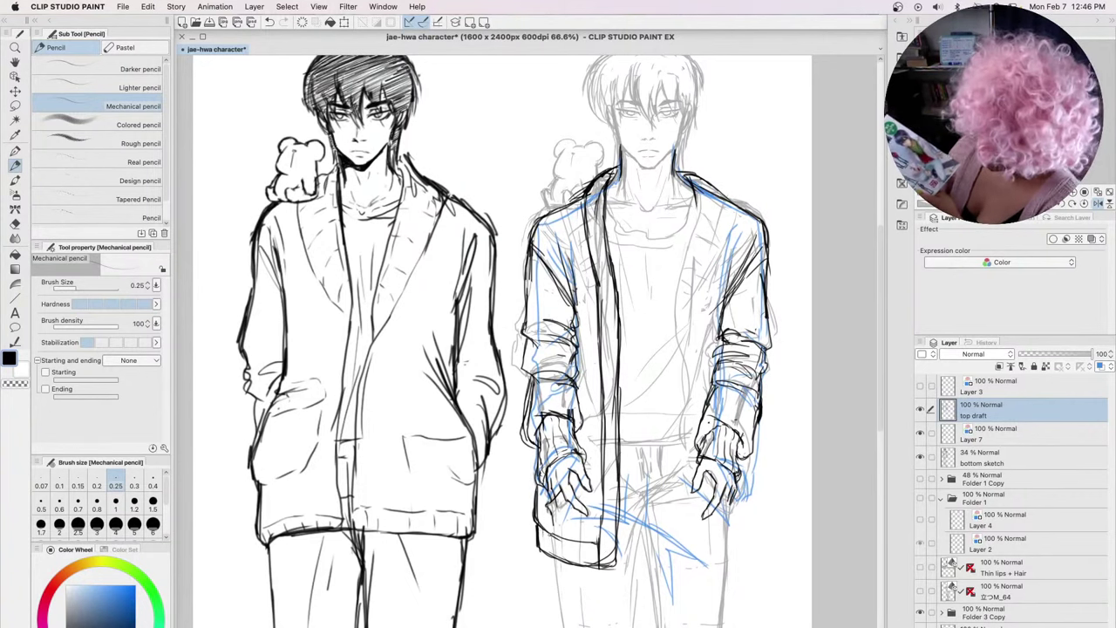
Add vertical ribbing lines along the bear-side hem band and a small button at the bottom of the front band
{"action": "mouse_move", "coordinate": [548, 532]}
{"action": "left_mouse_down"}
{"action": "mouse_move", "coordinate": [549, 556]}
{"action": "mouse_move", "coordinate": [574, 559]}
{"action": "left_mouse_up"}
{"action": "mouse_move", "coordinate": [581, 542]}
{"action": "left_mouse_down"}
{"action": "mouse_move", "coordinate": [585, 560]}
{"action": "mouse_move", "coordinate": [543, 549]}
{"action": "mouse_move", "coordinate": [606, 555]}
{"action": "left_mouse_up"}
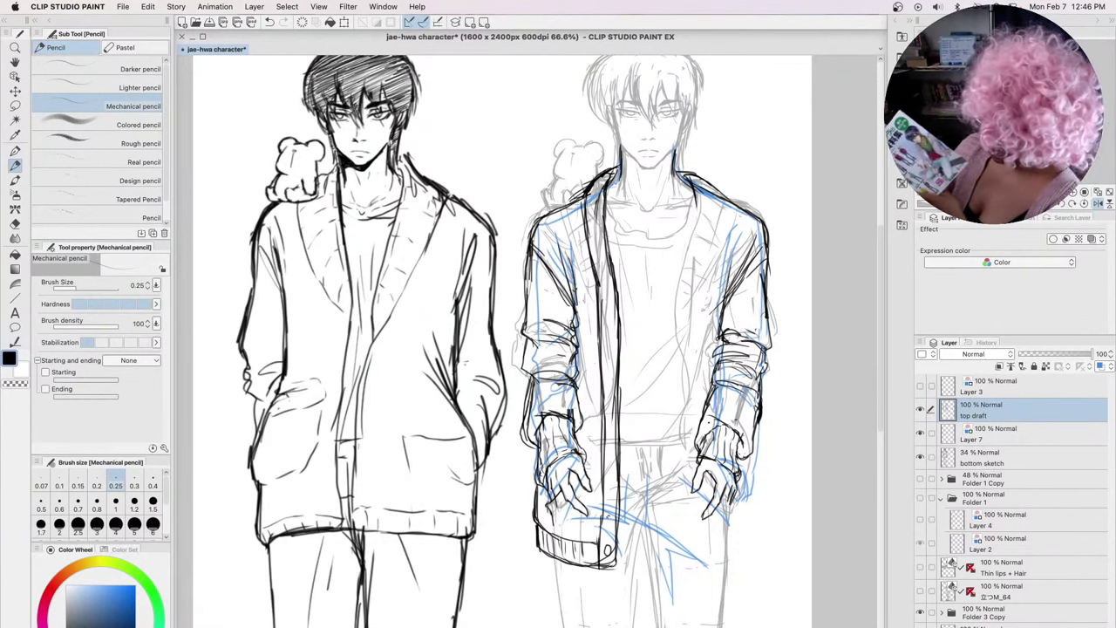
Draw five more small round buttons spaced up the bear-side front band, from above the hem button to chest height
{"action": "left_click_drag", "start_coordinate": [609, 513], "coordinate": [608, 525]}
{"action": "mouse_move", "coordinate": [612, 469]}
{"action": "left_mouse_down"}
{"action": "mouse_move", "coordinate": [607, 480]}
{"action": "mouse_move", "coordinate": [615, 470]}
{"action": "left_mouse_up"}
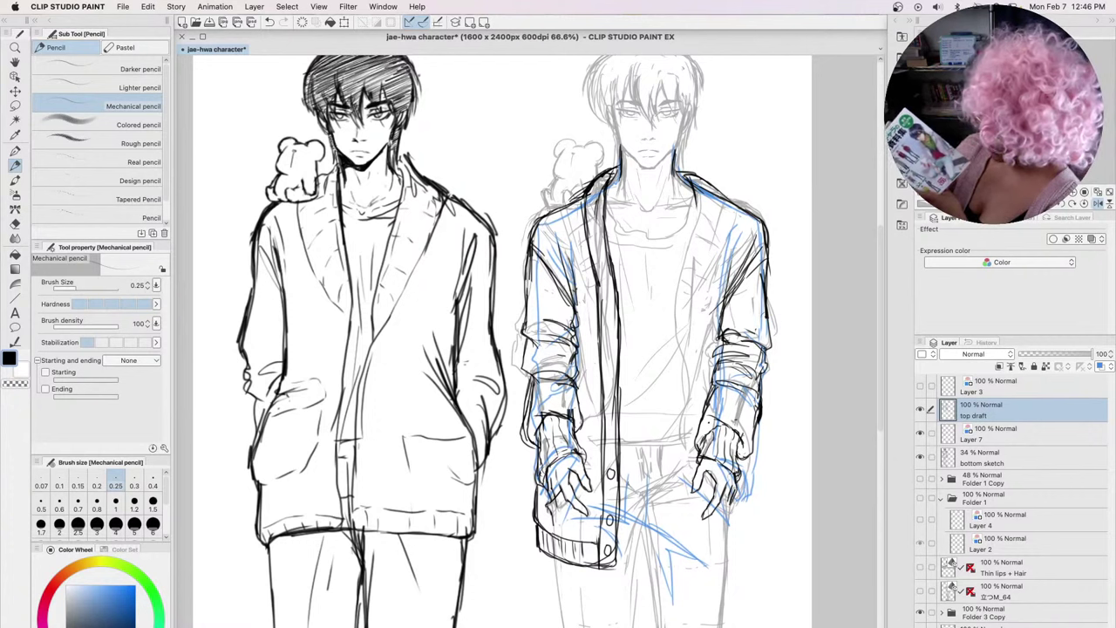
{"action": "mouse_move", "coordinate": [612, 427]}
{"action": "left_mouse_down"}
{"action": "mouse_move", "coordinate": [607, 436]}
{"action": "mouse_move", "coordinate": [616, 425]}
{"action": "left_mouse_up"}
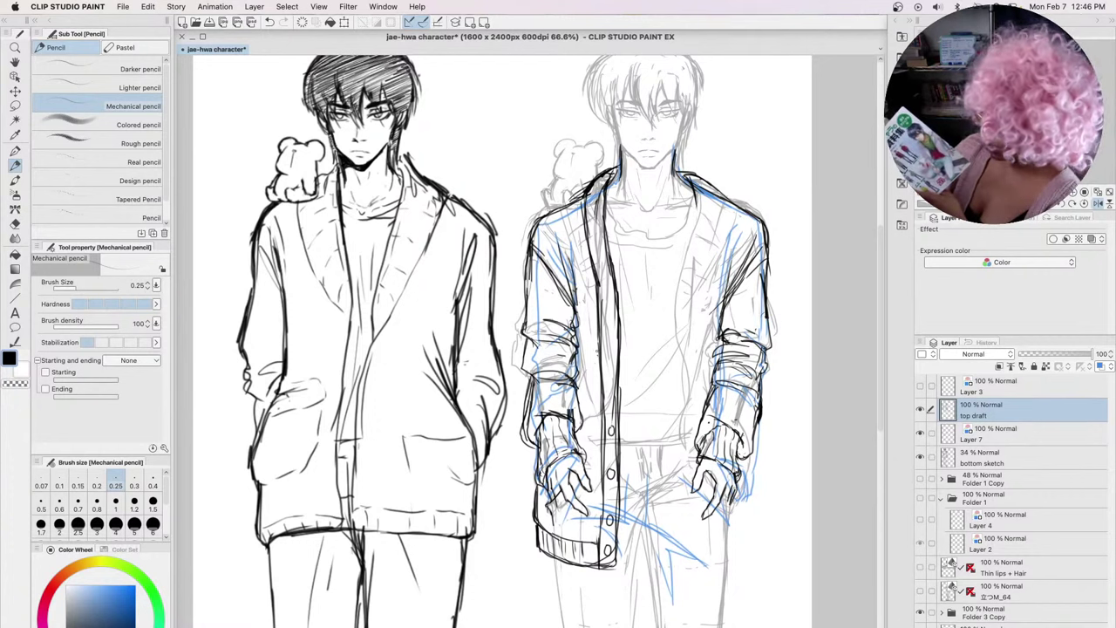
{"action": "mouse_move", "coordinate": [612, 369]}
{"action": "left_mouse_down"}
{"action": "mouse_move", "coordinate": [607, 378]}
{"action": "mouse_move", "coordinate": [616, 365]}
{"action": "left_mouse_up"}
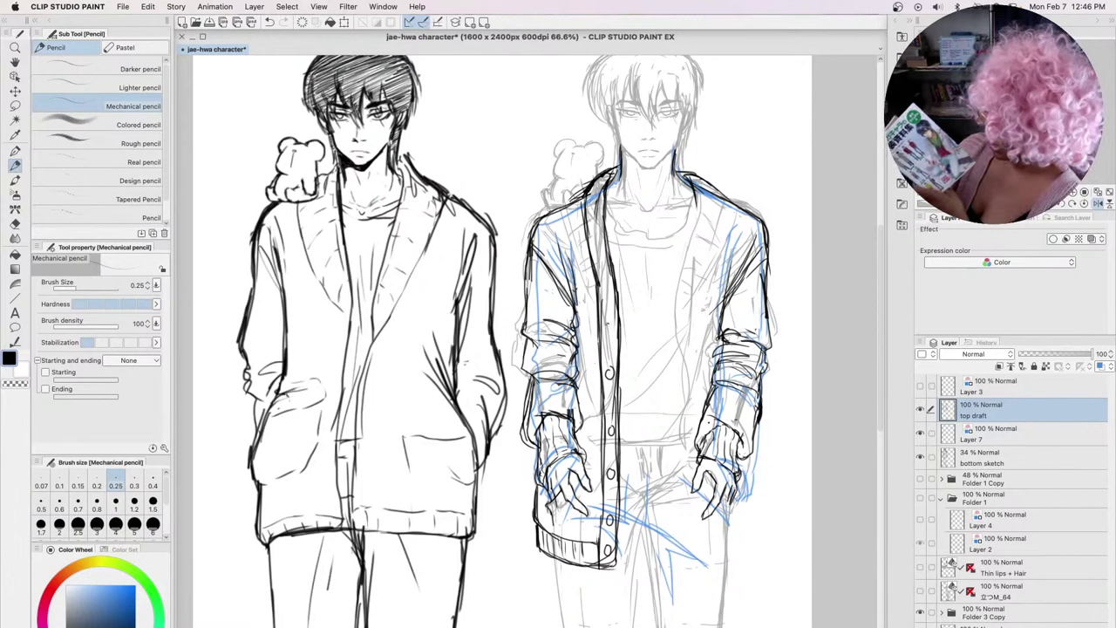
{"action": "left_click_drag", "start_coordinate": [611, 321], "coordinate": [614, 318]}
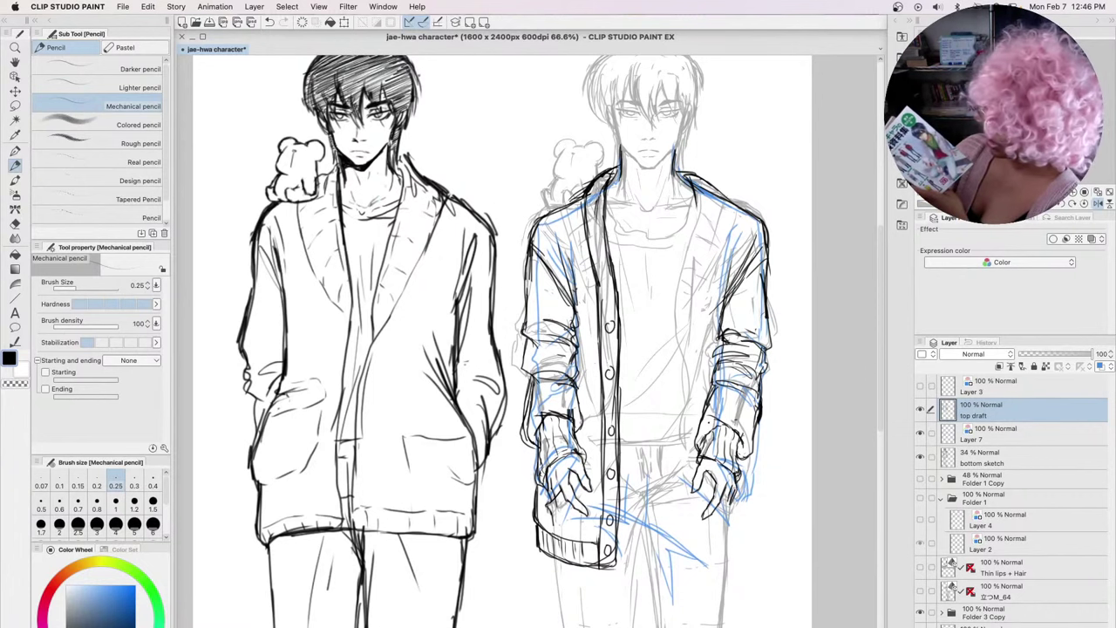
Add short ribbing lines across the bear-side collar and front band, and darken the band's open edge between waist and hip
{"action": "mouse_move", "coordinate": [610, 186]}
{"action": "left_mouse_down"}
{"action": "mouse_move", "coordinate": [581, 213]}
{"action": "mouse_move", "coordinate": [594, 186]}
{"action": "mouse_move", "coordinate": [588, 244]}
{"action": "mouse_move", "coordinate": [600, 281]}
{"action": "left_mouse_up"}
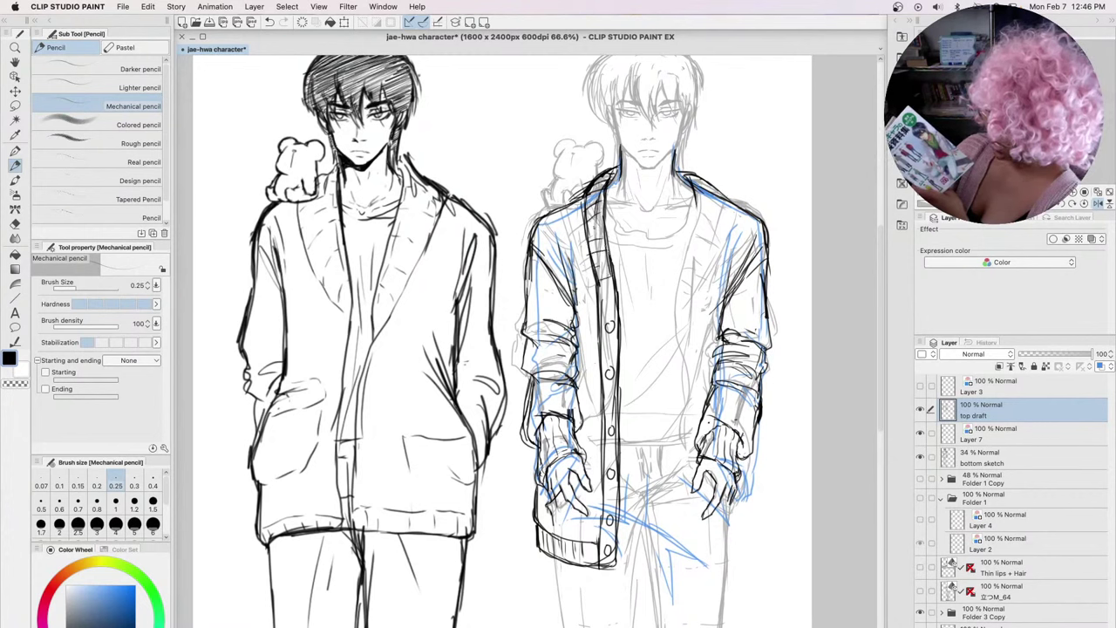
{"action": "left_click_drag", "start_coordinate": [600, 225], "coordinate": [587, 236]}
{"action": "left_click_drag", "start_coordinate": [614, 295], "coordinate": [601, 300]}
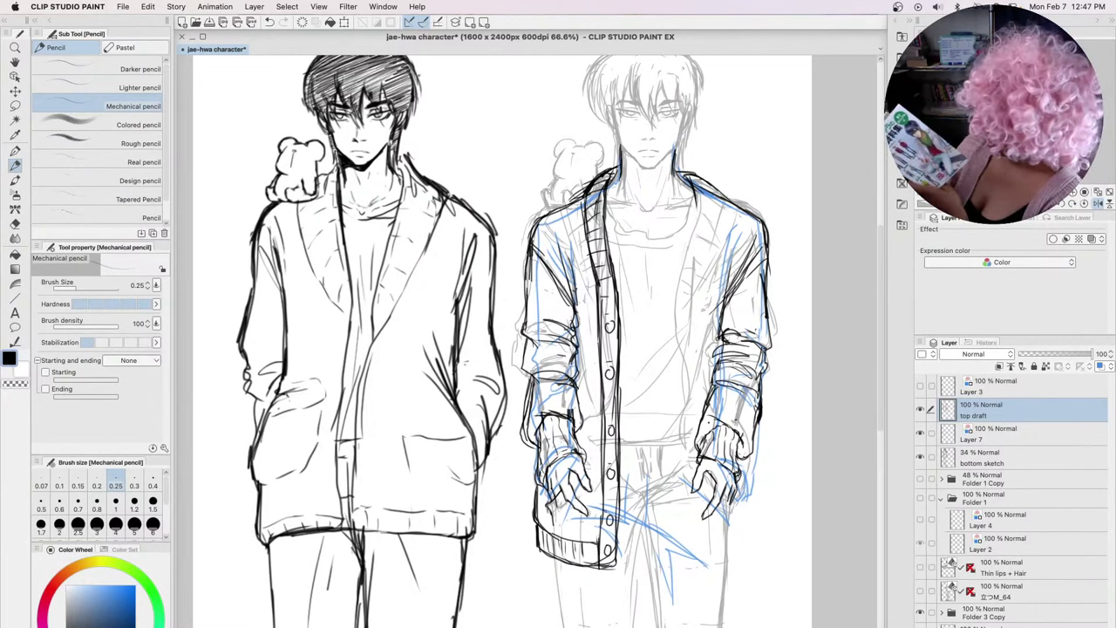
{"action": "mouse_move", "coordinate": [616, 504]}
{"action": "left_mouse_down"}
{"action": "mouse_move", "coordinate": [604, 511]}
{"action": "mouse_move", "coordinate": [604, 488]}
{"action": "left_mouse_up"}
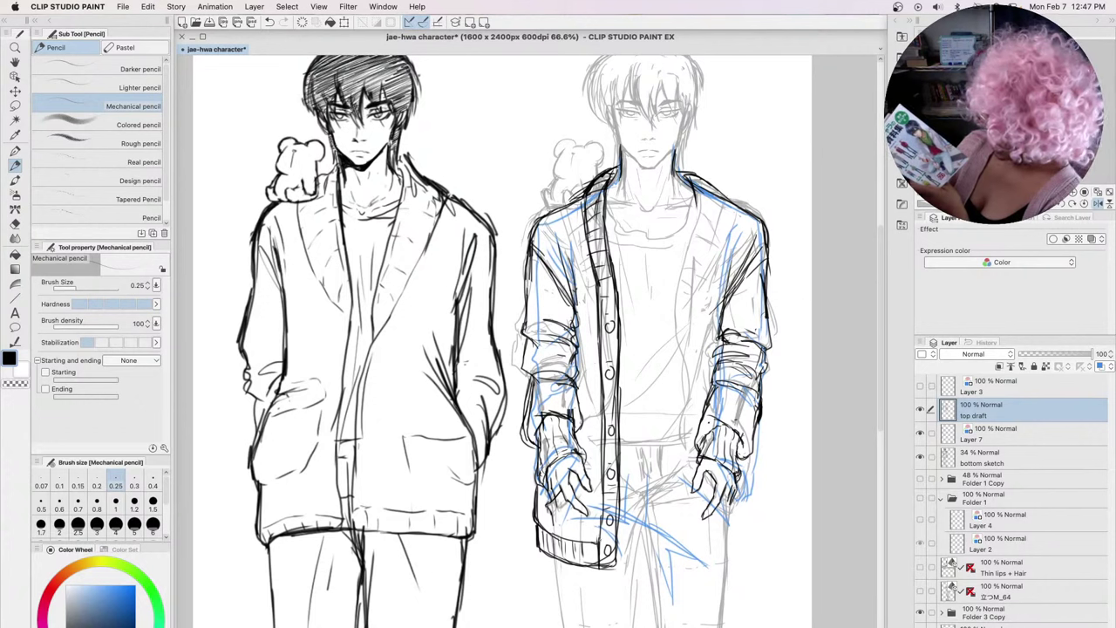
{"action": "left_click_drag", "start_coordinate": [613, 537], "coordinate": [598, 541]}
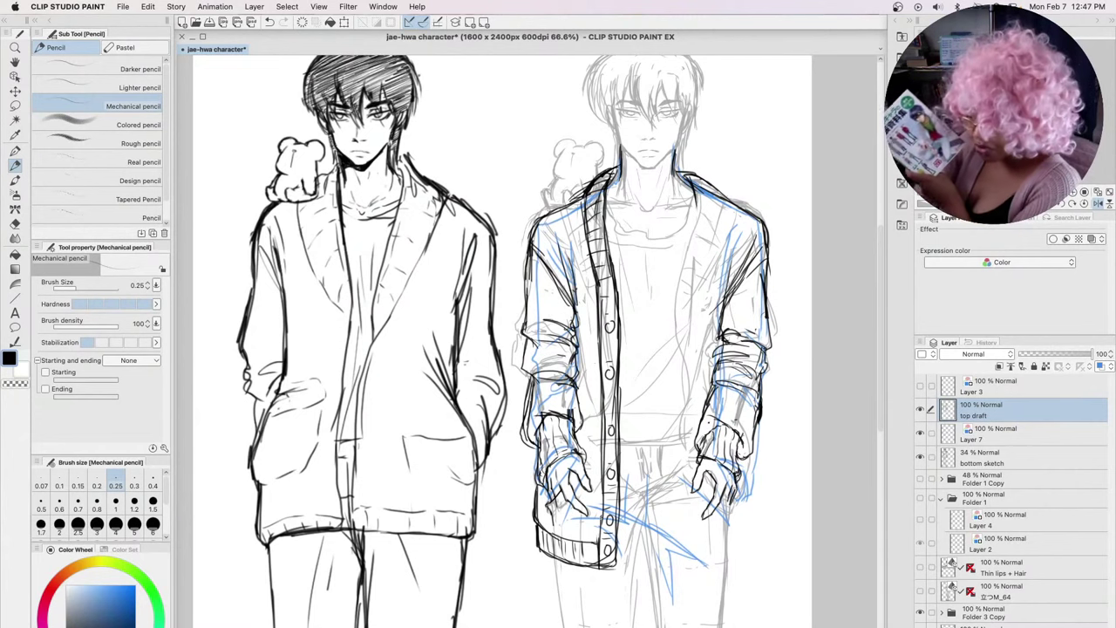
{"action": "mouse_move", "coordinate": [608, 279]}
{"action": "left_mouse_down"}
{"action": "mouse_move", "coordinate": [596, 284]}
{"action": "mouse_move", "coordinate": [596, 311]}
{"action": "left_mouse_up"}
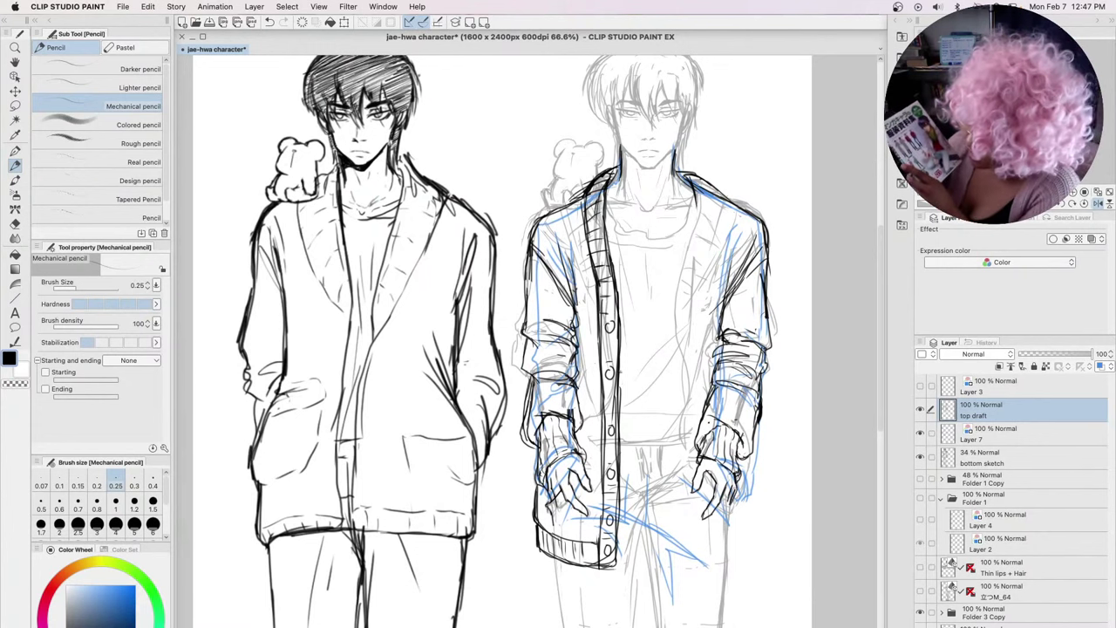
{"action": "mouse_move", "coordinate": [618, 380]}
{"action": "left_mouse_down"}
{"action": "mouse_move", "coordinate": [618, 430]}
{"action": "mouse_move", "coordinate": [618, 418]}
{"action": "left_mouse_up"}
{"action": "left_click_drag", "start_coordinate": [619, 429], "coordinate": [619, 462]}
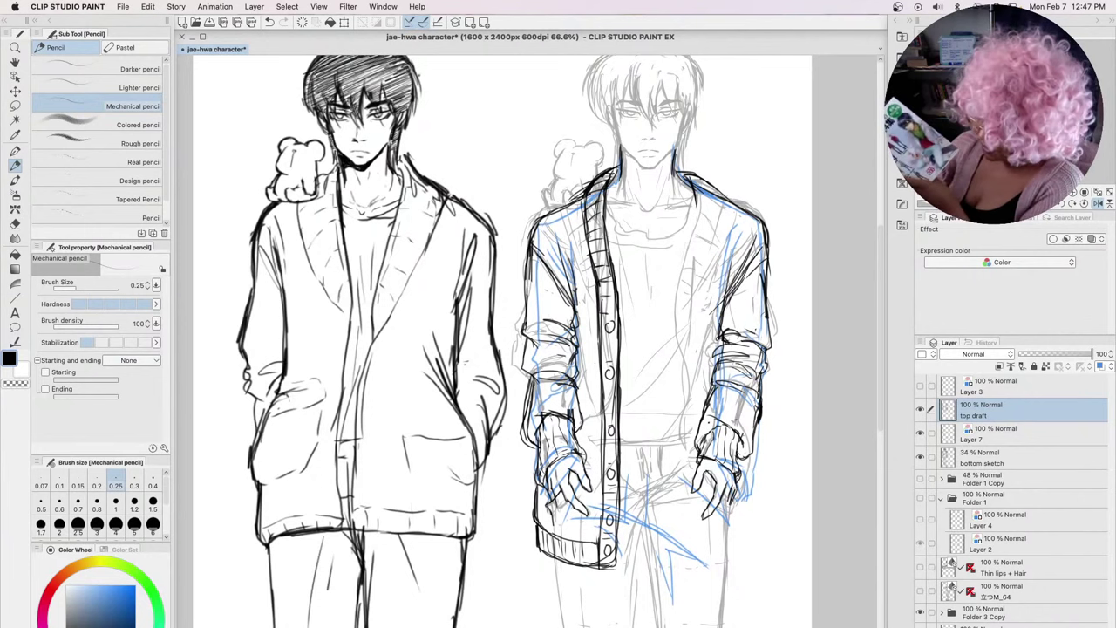
Add ribbing to the bear-side cuff and reinforce the forearm outline and fold lines on that sleeve
{"action": "left_click_drag", "start_coordinate": [551, 426], "coordinate": [558, 450]}
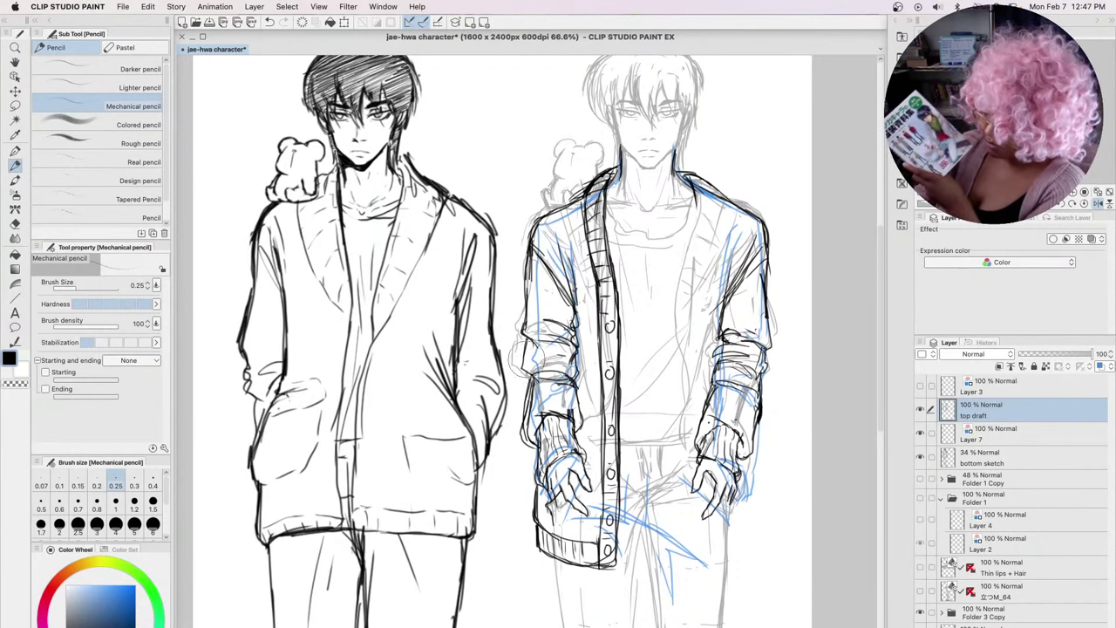
{"action": "left_click_drag", "start_coordinate": [523, 336], "coordinate": [527, 392]}
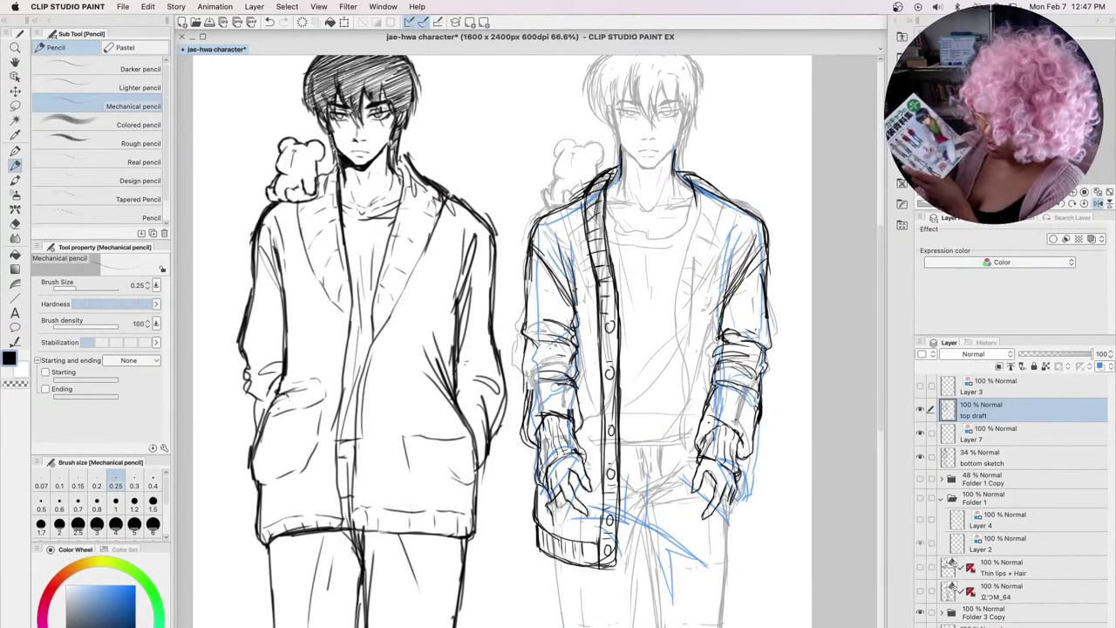
{"action": "mouse_move", "coordinate": [530, 351]}
{"action": "left_mouse_down"}
{"action": "mouse_move", "coordinate": [555, 353]}
{"action": "mouse_move", "coordinate": [572, 383]}
{"action": "left_mouse_up"}
{"action": "left_click_drag", "start_coordinate": [575, 387], "coordinate": [577, 401]}
{"action": "left_click_drag", "start_coordinate": [561, 358], "coordinate": [572, 370]}
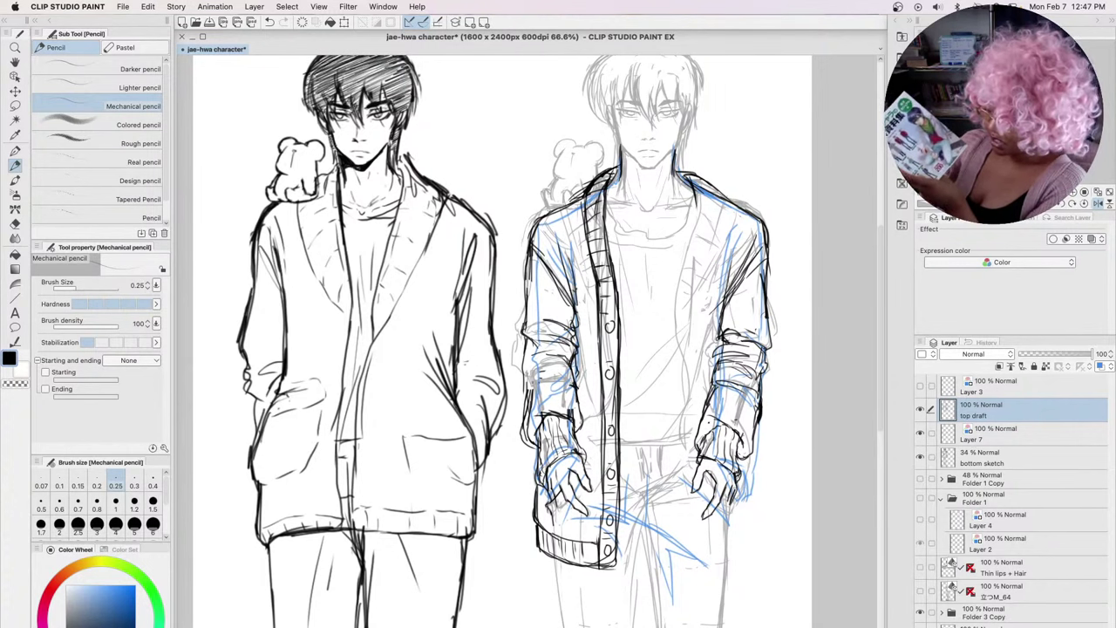
{"action": "mouse_move", "coordinate": [525, 375]}
{"action": "left_mouse_down"}
{"action": "mouse_move", "coordinate": [522, 441]}
{"action": "mouse_move", "coordinate": [558, 415]}
{"action": "mouse_move", "coordinate": [526, 424]}
{"action": "mouse_move", "coordinate": [526, 442]}
{"action": "left_mouse_up"}
{"action": "key", "text": "ctrl+z"}
{"action": "key", "text": "ctrl+z"}
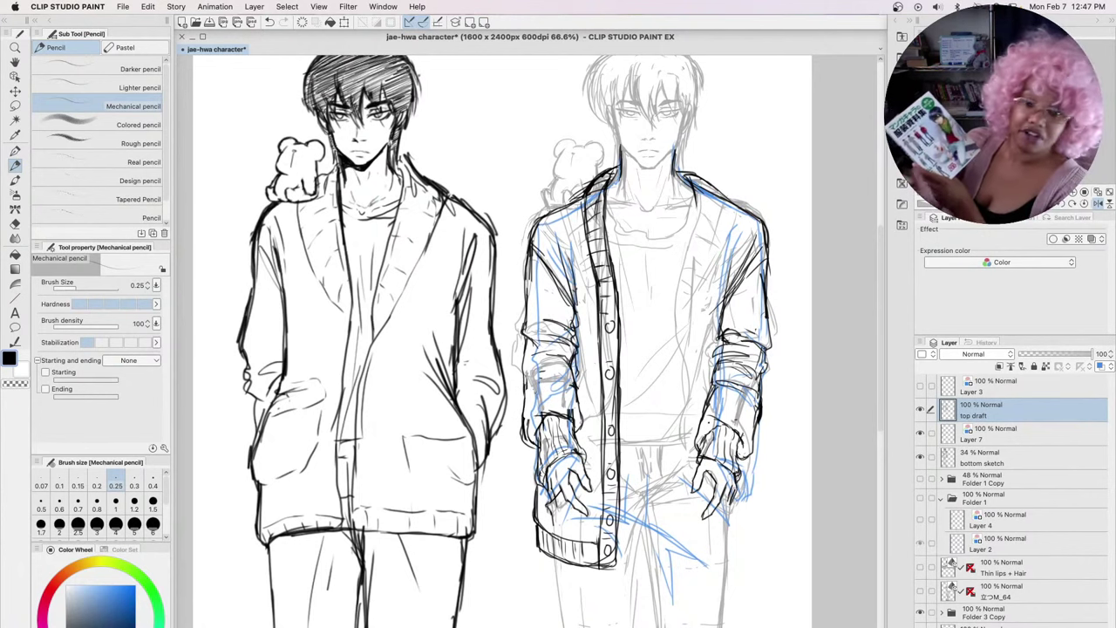
Add a short stroke to the outer edge of the sleeve and flip the canvas view horizontally
{"action": "left_click_drag", "start_coordinate": [524, 324], "coordinate": [524, 341]}
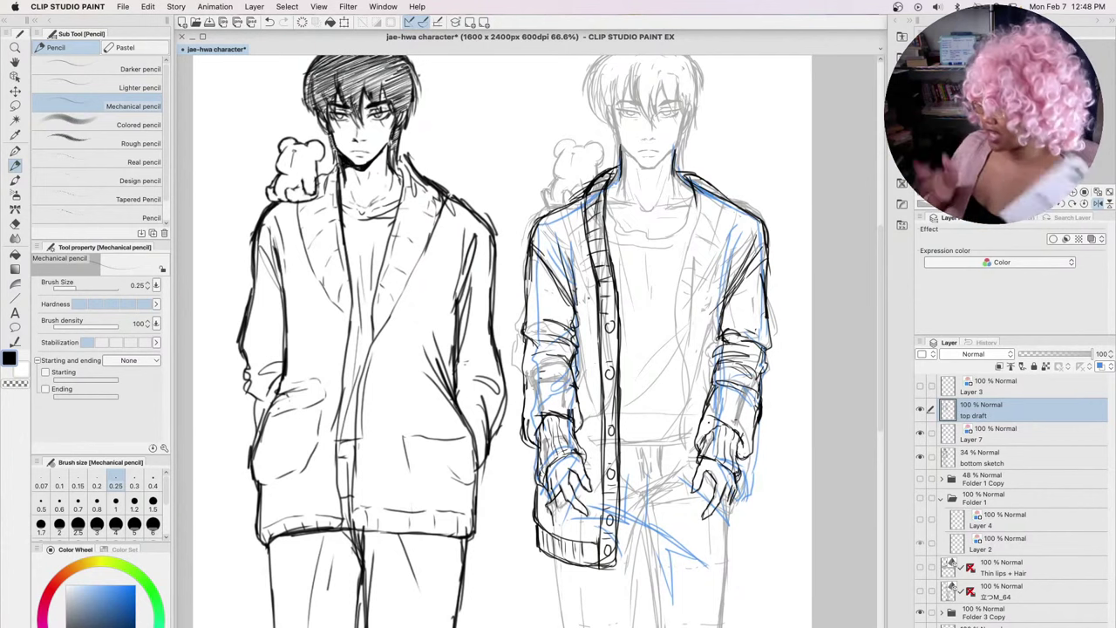
{"action": "key", "text": "h"}
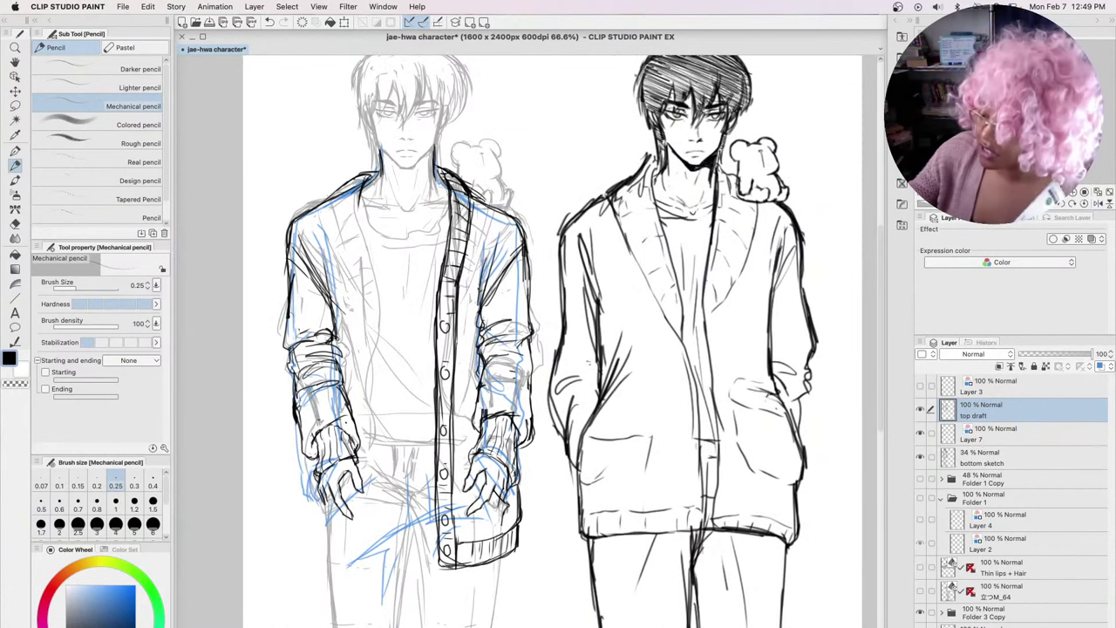
Draw the cardigan's open front edge without buttons as one long line from the collar down to the hem
{"action": "left_click_drag", "start_coordinate": [363, 192], "coordinate": [374, 278]}
{"action": "left_click_drag", "start_coordinate": [364, 213], "coordinate": [383, 370]}
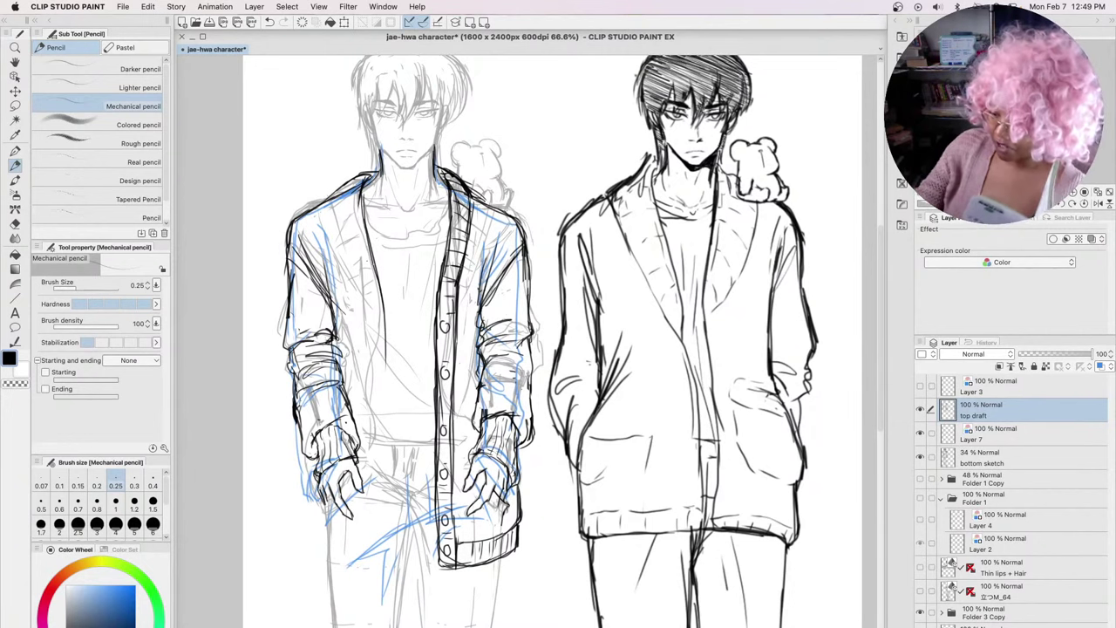
{"action": "left_click_drag", "start_coordinate": [365, 255], "coordinate": [384, 295]}
{"action": "left_click_drag", "start_coordinate": [357, 331], "coordinate": [384, 369]}
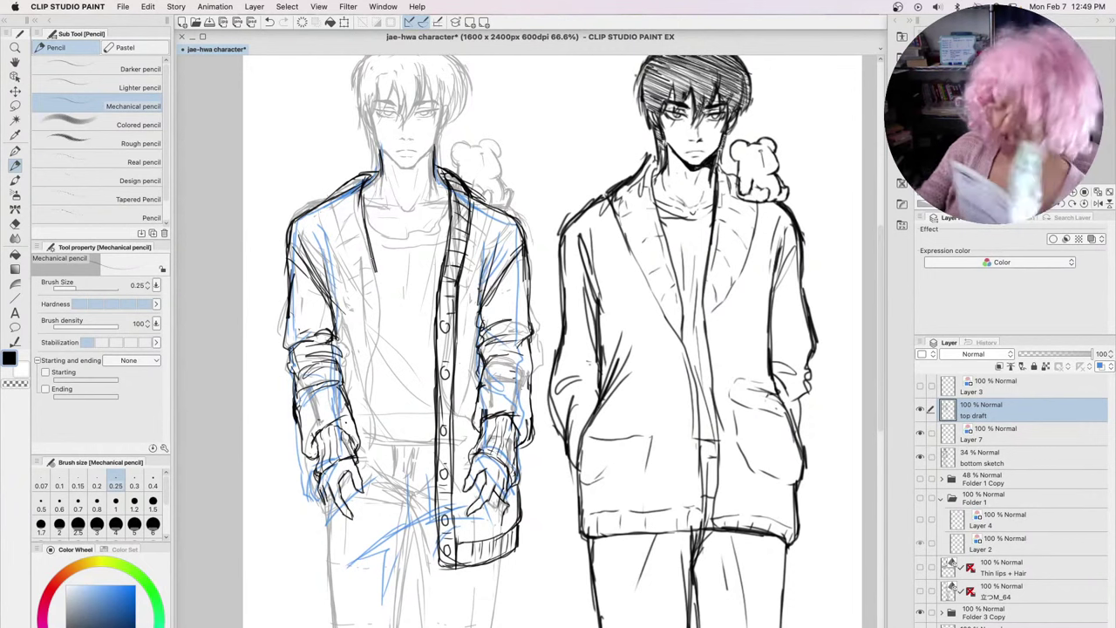
{"action": "mouse_move", "coordinate": [373, 251]}
{"action": "left_mouse_down"}
{"action": "mouse_move", "coordinate": [390, 442]}
{"action": "mouse_move", "coordinate": [391, 406]}
{"action": "mouse_move", "coordinate": [382, 510]}
{"action": "left_mouse_up"}
{"action": "left_click_drag", "start_coordinate": [387, 464], "coordinate": [369, 549]}
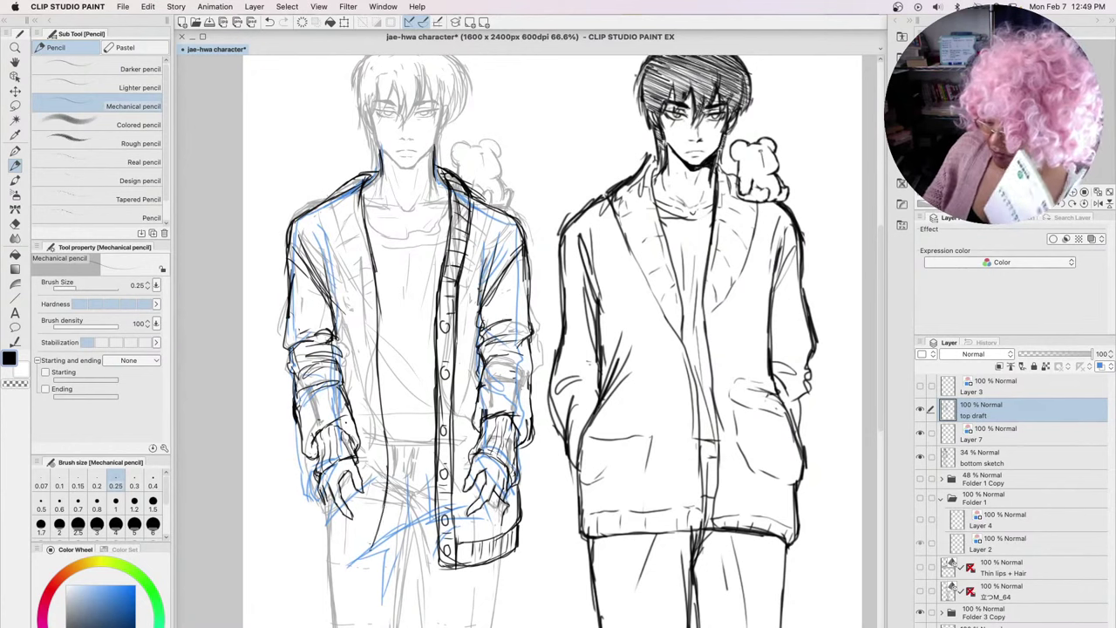
Sketch the cardigan's side edge, hem line and front corner on the side without buttons, and start the hem band's ends
{"action": "mouse_move", "coordinate": [305, 458]}
{"action": "left_mouse_down"}
{"action": "mouse_move", "coordinate": [303, 523]}
{"action": "mouse_move", "coordinate": [317, 537]}
{"action": "left_mouse_up"}
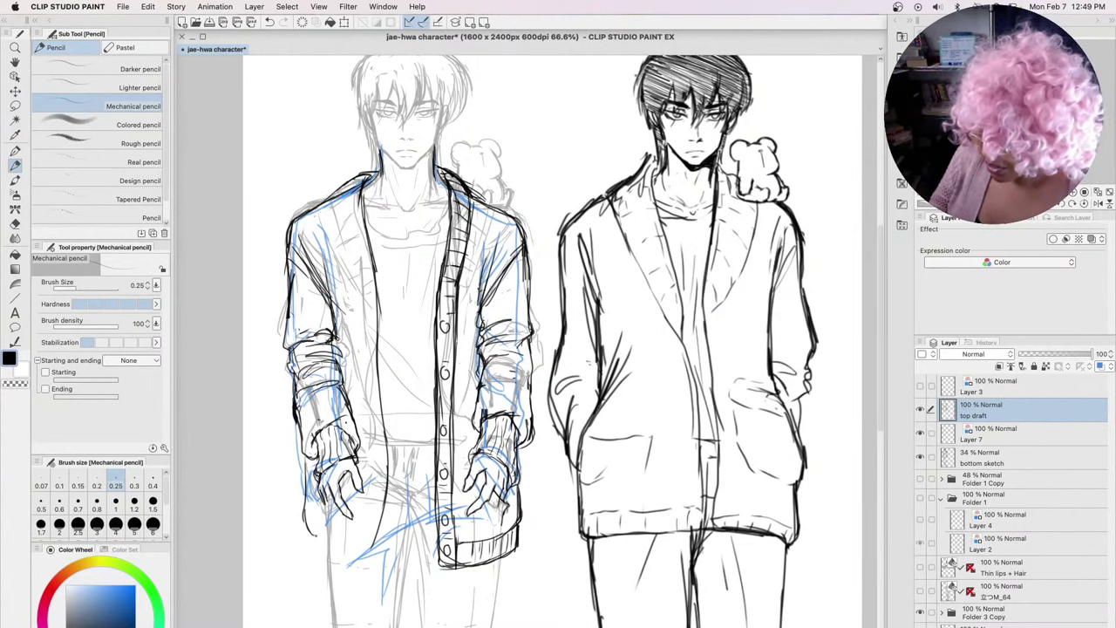
{"action": "left_click_drag", "start_coordinate": [314, 537], "coordinate": [371, 538]}
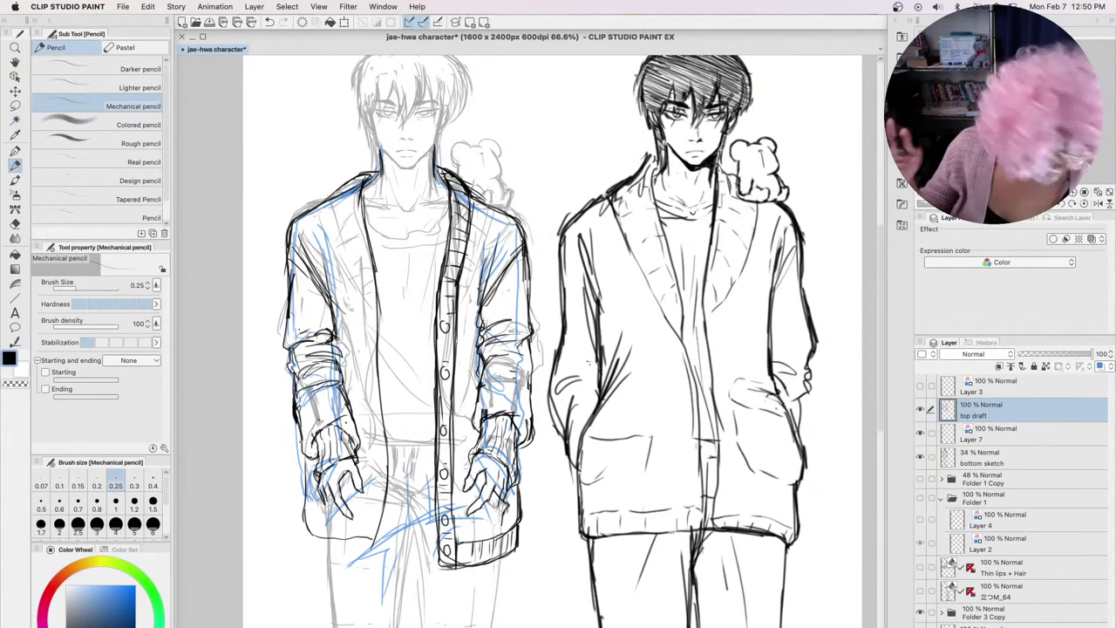
{"action": "left_click_drag", "start_coordinate": [363, 539], "coordinate": [380, 533]}
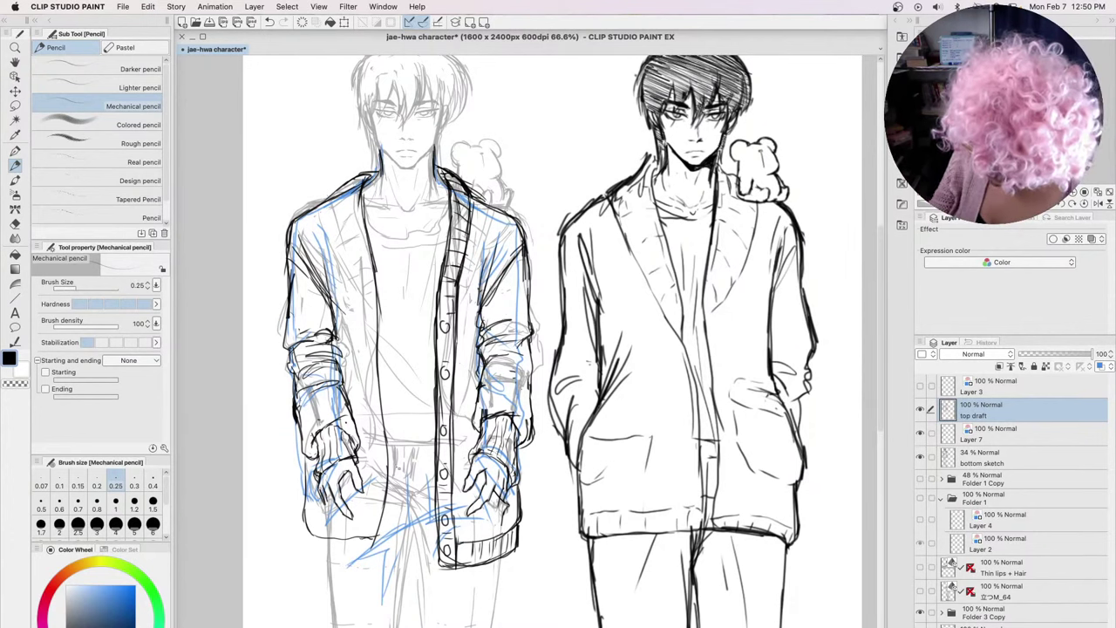
{"action": "left_click_drag", "start_coordinate": [388, 465], "coordinate": [378, 536]}
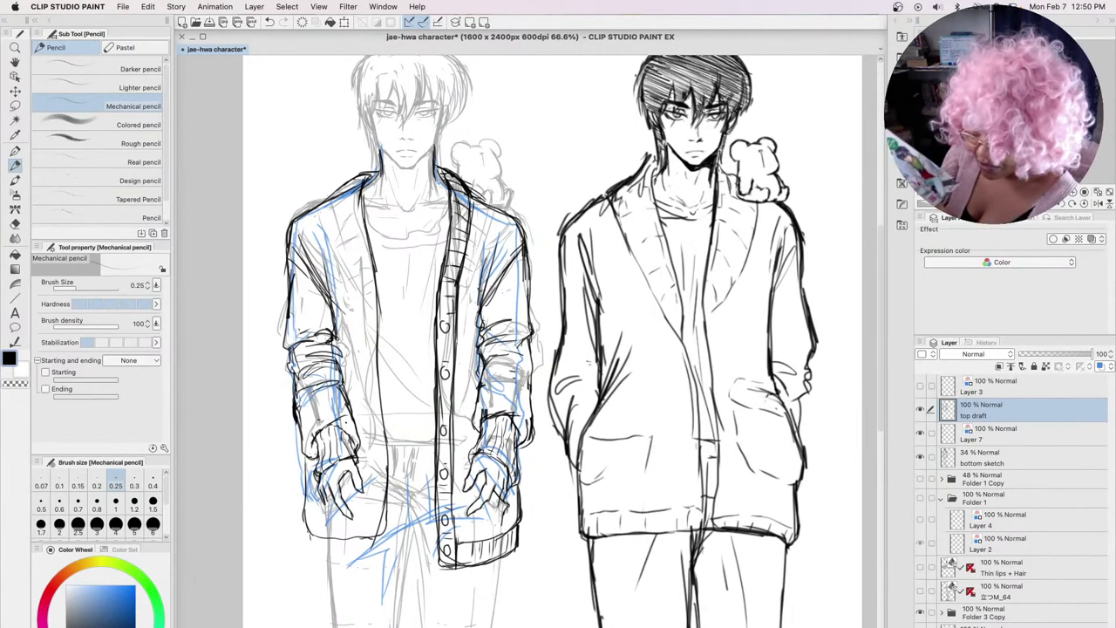
{"action": "mouse_move", "coordinate": [308, 530]}
{"action": "left_mouse_down"}
{"action": "mouse_move", "coordinate": [312, 557]}
{"action": "mouse_move", "coordinate": [331, 567]}
{"action": "left_mouse_up"}
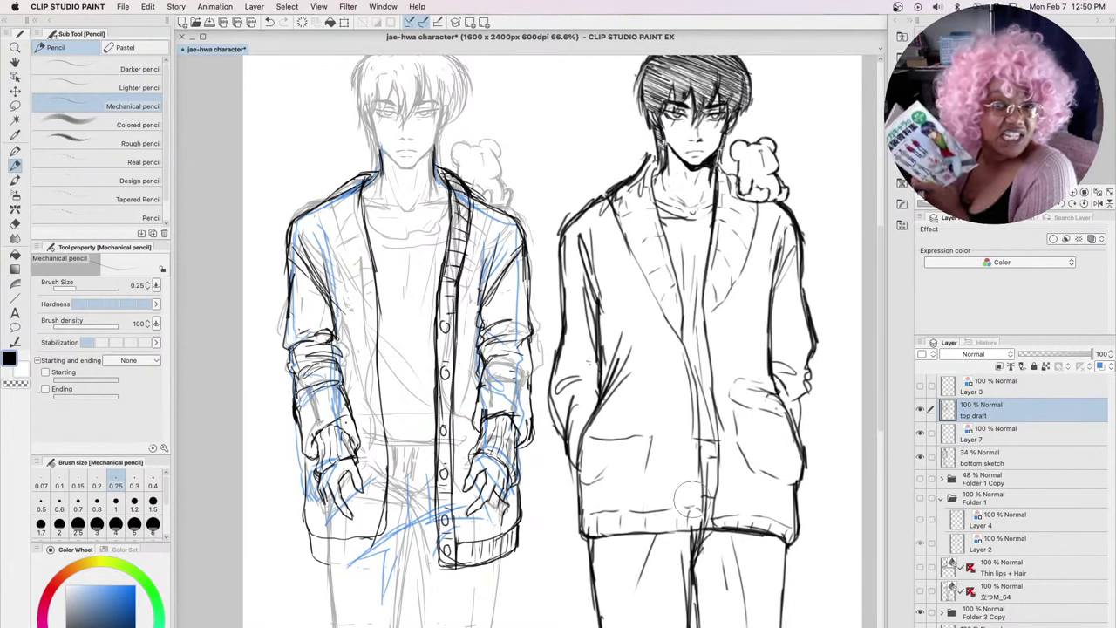
{"action": "left_click_drag", "start_coordinate": [389, 481], "coordinate": [386, 533]}
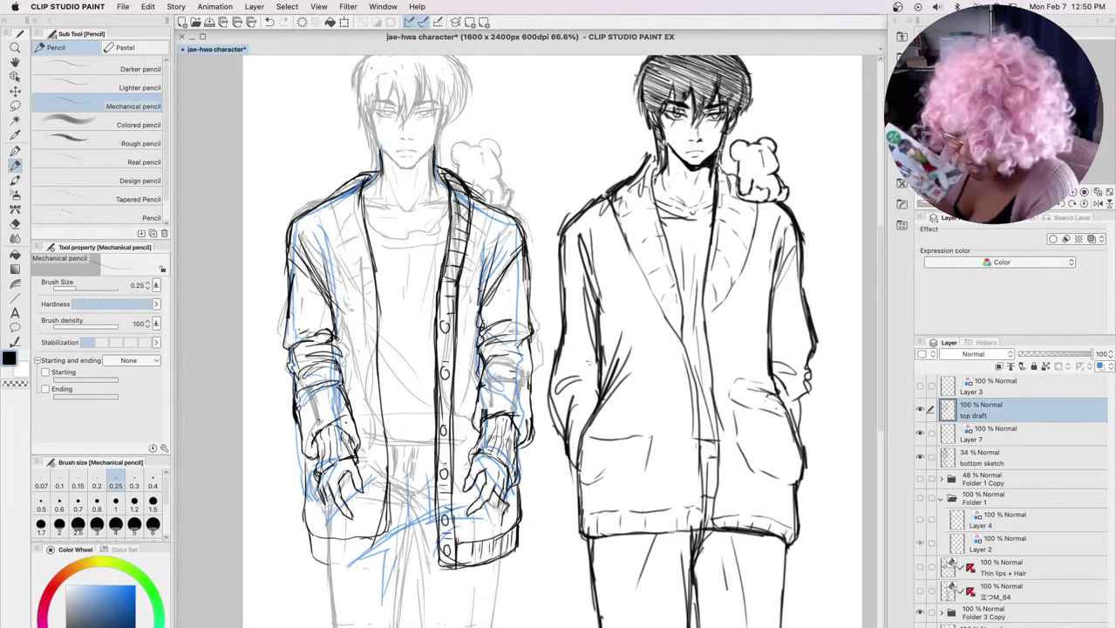
{"action": "left_click_drag", "start_coordinate": [387, 534], "coordinate": [388, 556]}
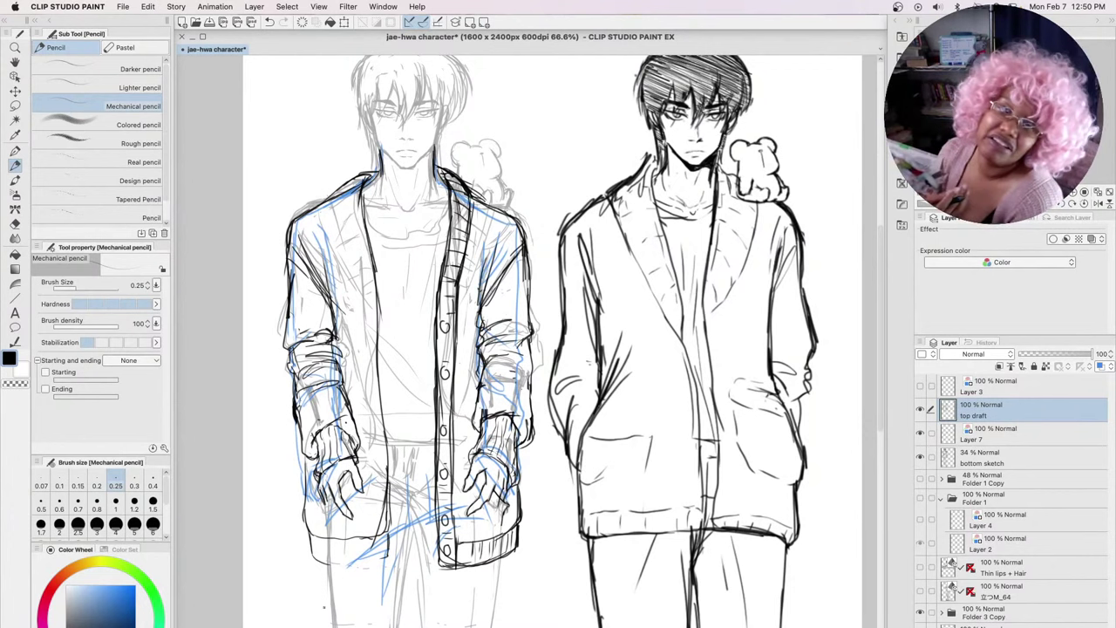
Strengthen the hem line and front edge, and close the hem band with its outer end and bottom edge
{"action": "mouse_move", "coordinate": [307, 455]}
{"action": "left_mouse_down"}
{"action": "mouse_move", "coordinate": [319, 535]}
{"action": "mouse_move", "coordinate": [380, 546]}
{"action": "mouse_move", "coordinate": [394, 537]}
{"action": "left_mouse_up"}
{"action": "left_click_drag", "start_coordinate": [390, 470], "coordinate": [389, 540]}
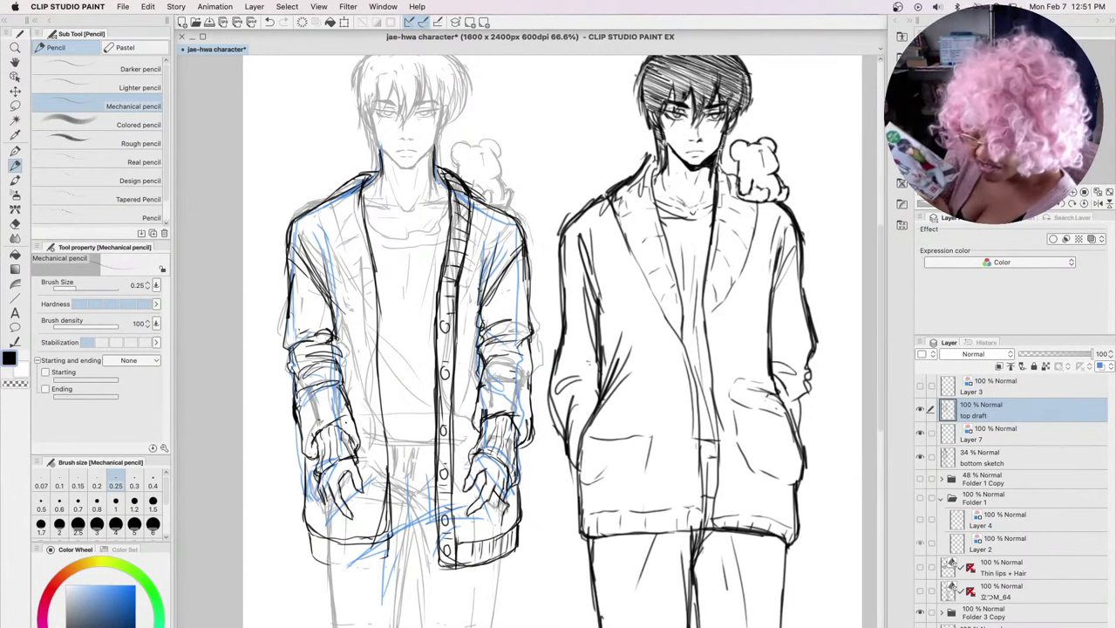
{"action": "mouse_move", "coordinate": [306, 526]}
{"action": "left_mouse_down"}
{"action": "mouse_move", "coordinate": [309, 554]}
{"action": "mouse_move", "coordinate": [327, 565]}
{"action": "left_mouse_up"}
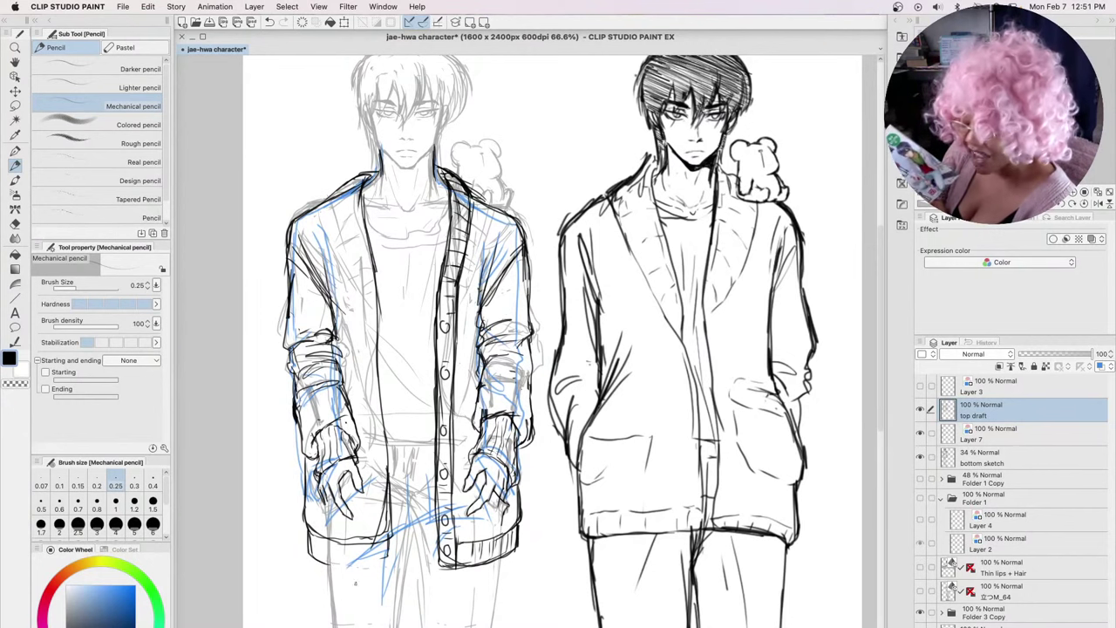
{"action": "left_click_drag", "start_coordinate": [328, 565], "coordinate": [388, 563]}
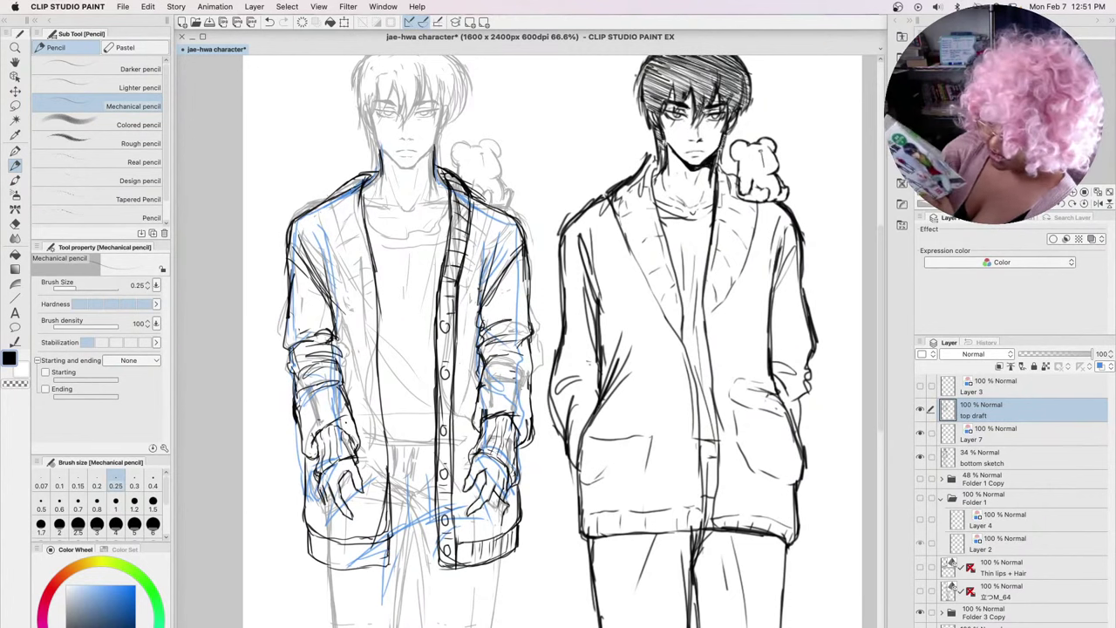
Draw the inner line of the front band from collar to hem and darken the band's lower corner and bottom edge
{"action": "mouse_move", "coordinate": [337, 192]}
{"action": "left_mouse_down"}
{"action": "mouse_move", "coordinate": [359, 286]}
{"action": "mouse_move", "coordinate": [376, 549]}
{"action": "left_mouse_up"}
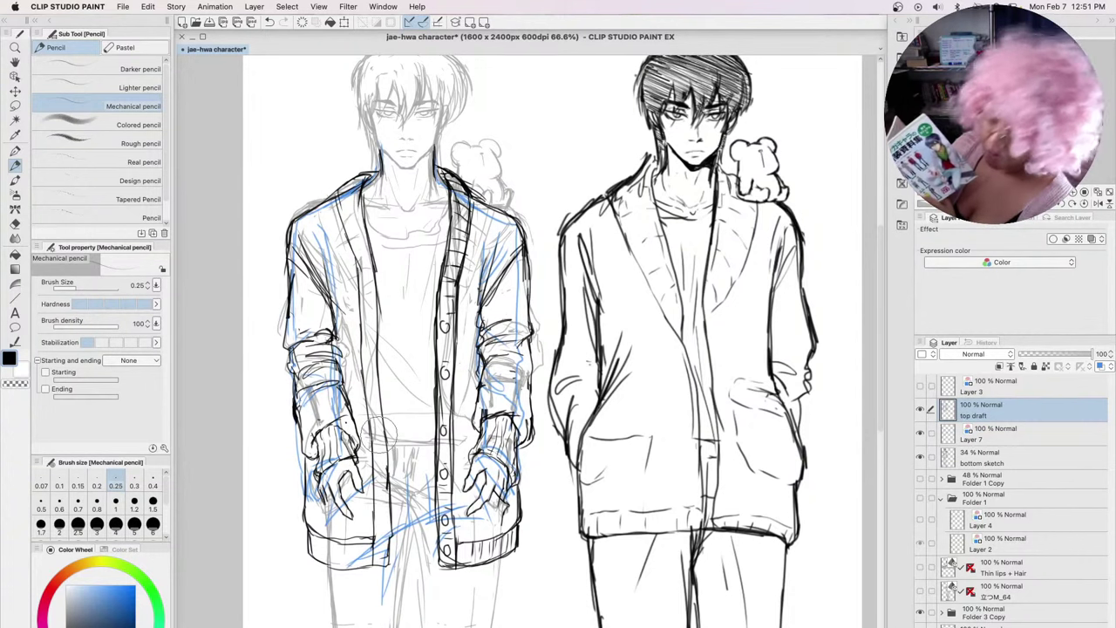
{"action": "left_click_drag", "start_coordinate": [384, 481], "coordinate": [391, 558]}
{"action": "mouse_move", "coordinate": [389, 520]}
{"action": "left_mouse_down"}
{"action": "mouse_move", "coordinate": [392, 565]}
{"action": "mouse_move", "coordinate": [374, 553]}
{"action": "mouse_move", "coordinate": [390, 569]}
{"action": "left_mouse_up"}
{"action": "left_click_drag", "start_coordinate": [371, 556], "coordinate": [383, 565]}
{"action": "left_click_drag", "start_coordinate": [307, 551], "coordinate": [376, 567]}
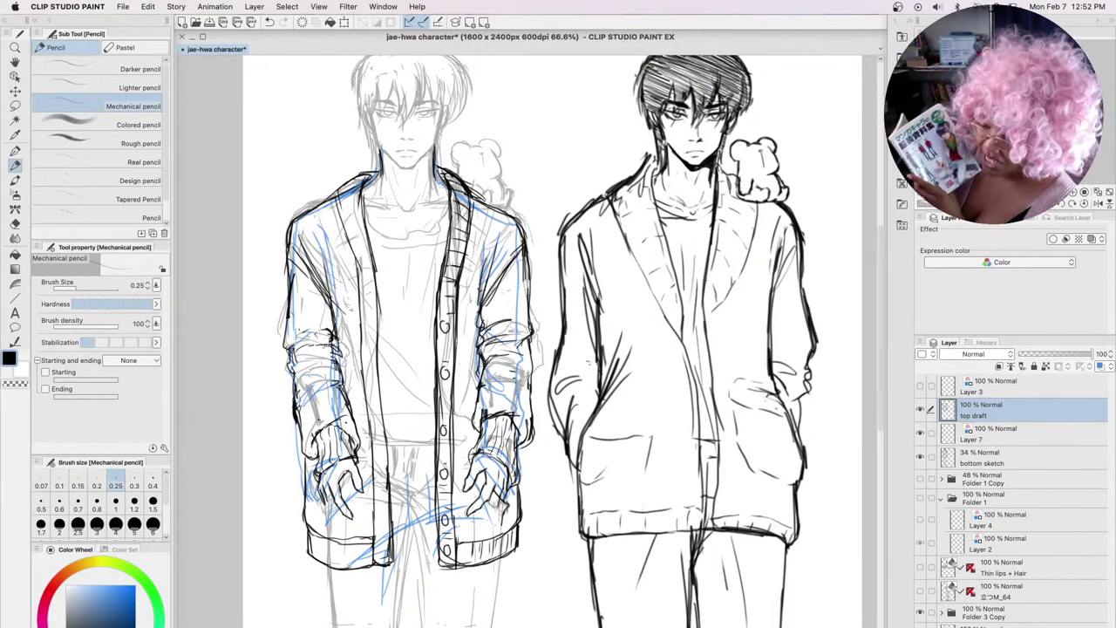
Add fold strokes to the rolled sleeve, touch up the hand, and darken the cardigan's side edge beside it
{"action": "mouse_move", "coordinate": [327, 350]}
{"action": "left_mouse_down"}
{"action": "mouse_move", "coordinate": [338, 370]}
{"action": "mouse_move", "coordinate": [328, 383]}
{"action": "mouse_move", "coordinate": [288, 364]}
{"action": "mouse_move", "coordinate": [319, 380]}
{"action": "mouse_move", "coordinate": [329, 353]}
{"action": "mouse_move", "coordinate": [312, 362]}
{"action": "mouse_move", "coordinate": [336, 369]}
{"action": "left_mouse_up"}
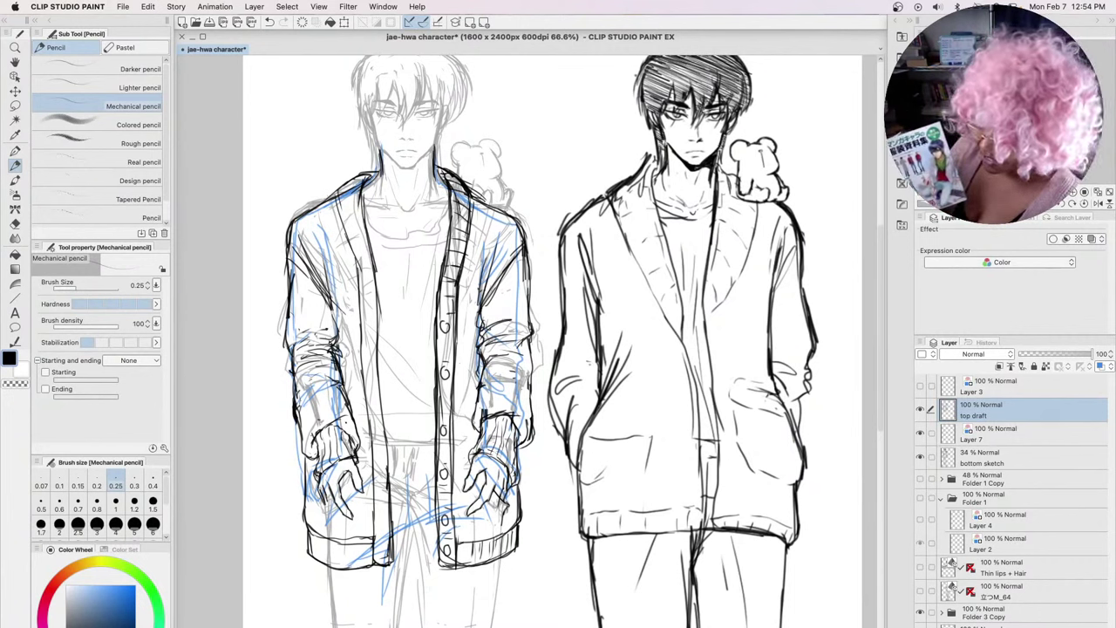
{"action": "mouse_move", "coordinate": [340, 473]}
{"action": "left_mouse_down"}
{"action": "mouse_move", "coordinate": [349, 488]}
{"action": "mouse_move", "coordinate": [337, 500]}
{"action": "left_mouse_up"}
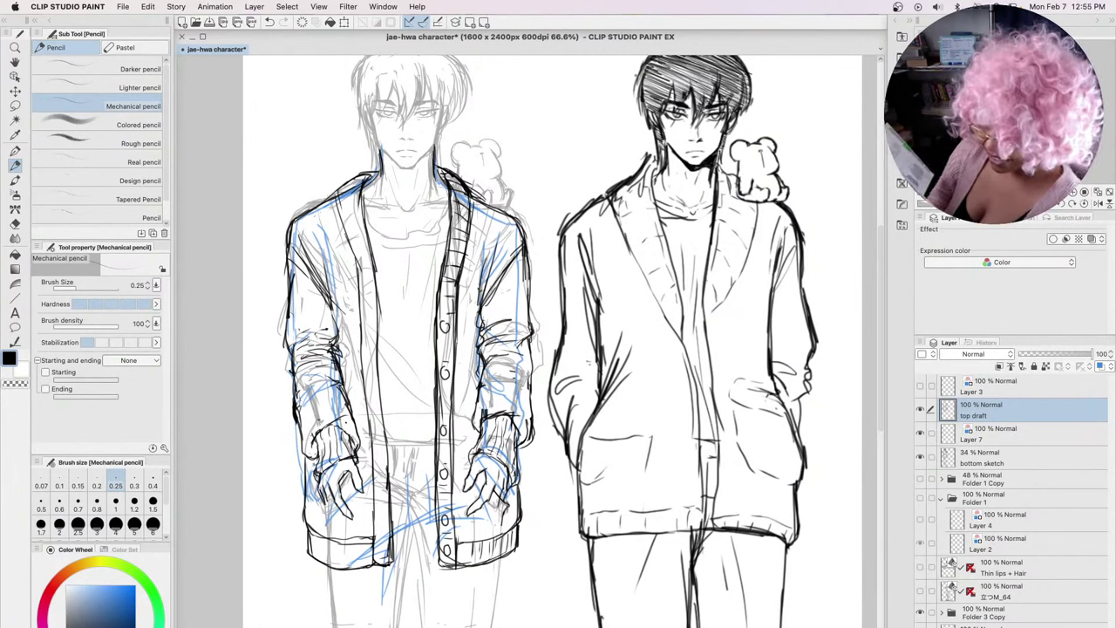
{"action": "left_click_drag", "start_coordinate": [312, 464], "coordinate": [307, 500]}
{"action": "mouse_move", "coordinate": [311, 465]}
{"action": "left_mouse_down"}
{"action": "mouse_move", "coordinate": [303, 525]}
{"action": "mouse_move", "coordinate": [307, 509]}
{"action": "left_mouse_up"}
{"action": "left_click_drag", "start_coordinate": [309, 490], "coordinate": [304, 535]}
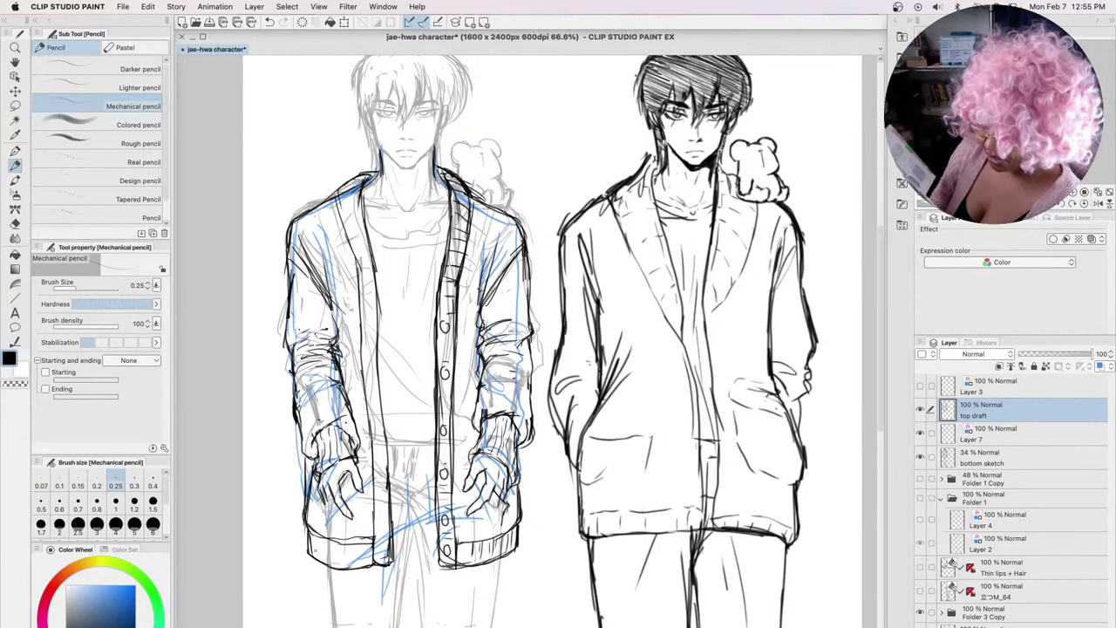
Rework the outer end of the hem band, clearing its old lines and redrawing the side edge and hem line
{"action": "mouse_move", "coordinate": [309, 464]}
{"action": "left_mouse_down"}
{"action": "mouse_move", "coordinate": [310, 573]}
{"action": "mouse_move", "coordinate": [378, 572]}
{"action": "left_mouse_up"}
{"action": "mouse_move", "coordinate": [314, 532]}
{"action": "left_mouse_down"}
{"action": "mouse_move", "coordinate": [344, 545]}
{"action": "mouse_move", "coordinate": [358, 523]}
{"action": "left_mouse_up"}
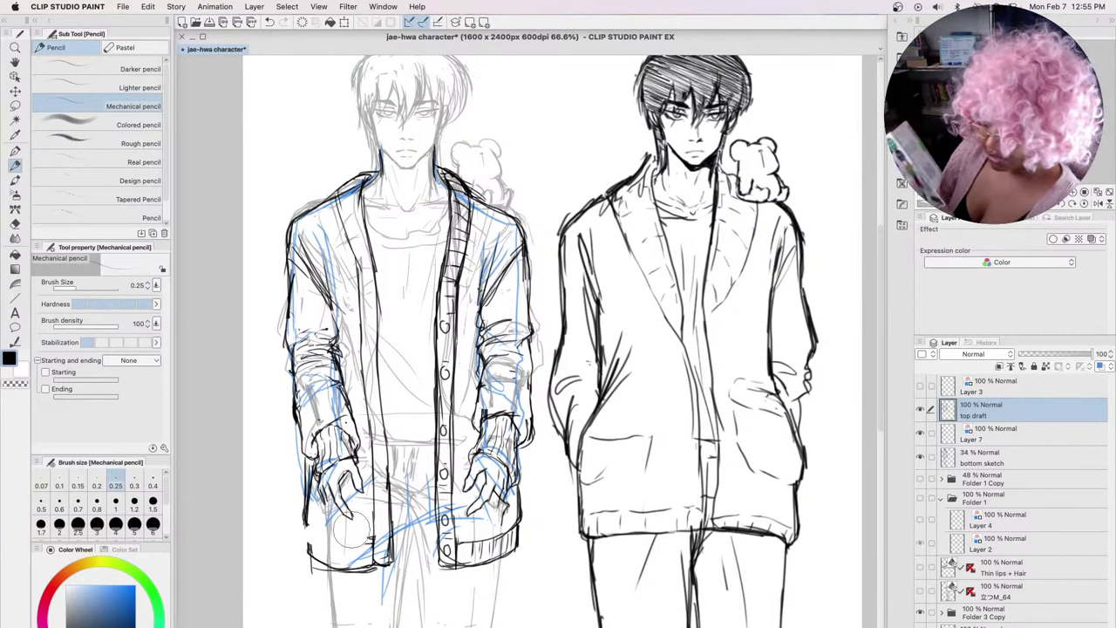
{"action": "left_click_drag", "start_coordinate": [306, 453], "coordinate": [307, 503]}
{"action": "mouse_move", "coordinate": [309, 512]}
{"action": "left_mouse_down"}
{"action": "mouse_move", "coordinate": [338, 582]}
{"action": "mouse_move", "coordinate": [347, 547]}
{"action": "mouse_move", "coordinate": [307, 534]}
{"action": "left_mouse_up"}
{"action": "mouse_move", "coordinate": [273, 470]}
{"action": "left_mouse_down"}
{"action": "mouse_move", "coordinate": [278, 523]}
{"action": "mouse_move", "coordinate": [307, 540]}
{"action": "left_mouse_up"}
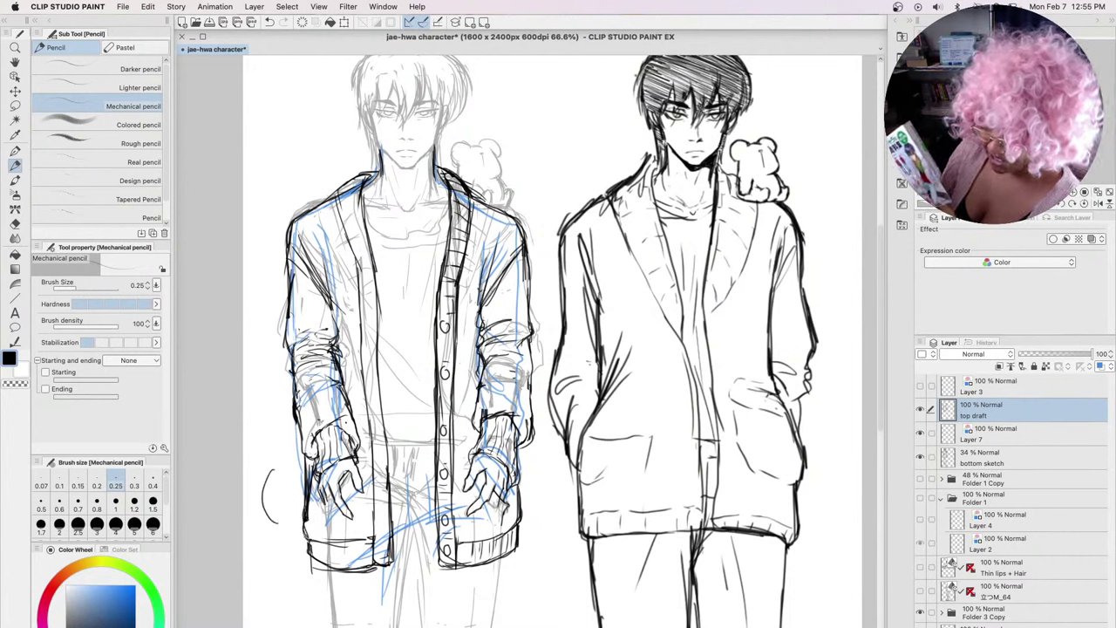
{"action": "left_click_drag", "start_coordinate": [262, 461], "coordinate": [279, 516]}
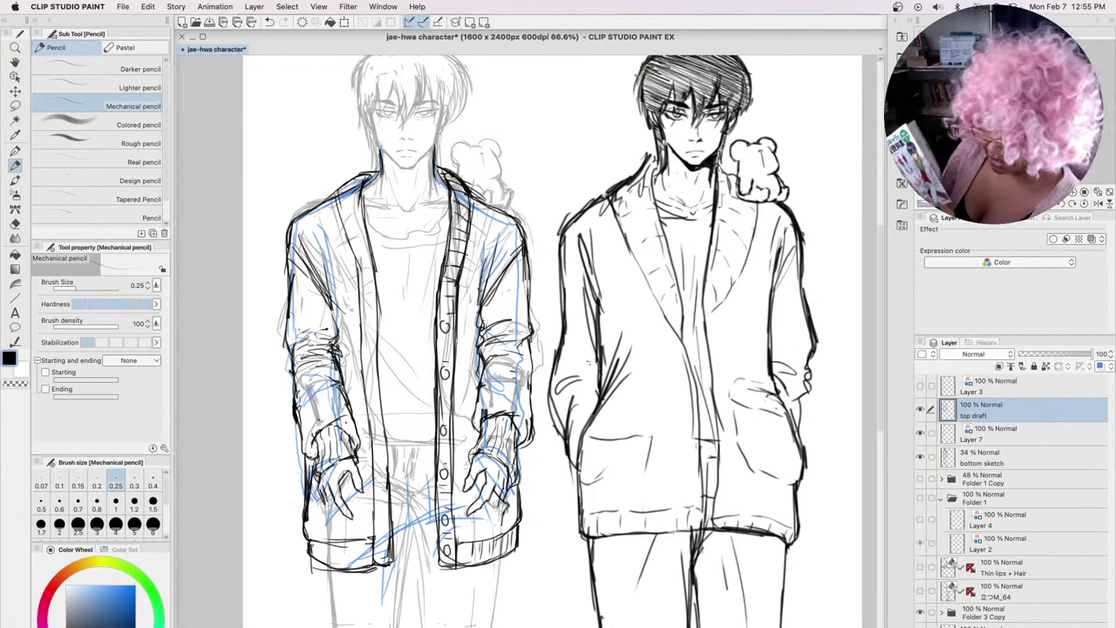
Darken the hem band's bottom edge and outer corner on the side without buttons
{"action": "mouse_move", "coordinate": [308, 558]}
{"action": "left_mouse_down"}
{"action": "mouse_move", "coordinate": [317, 570]}
{"action": "mouse_move", "coordinate": [370, 570]}
{"action": "left_mouse_up"}
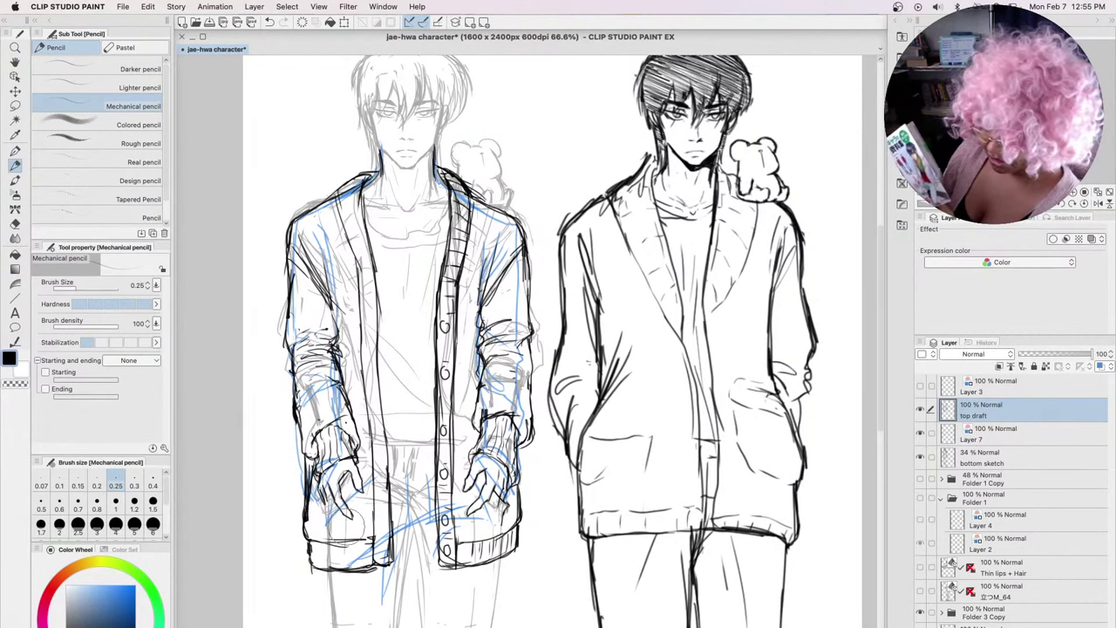
{"action": "mouse_move", "coordinate": [309, 551]}
{"action": "left_mouse_down"}
{"action": "mouse_move", "coordinate": [310, 569]}
{"action": "mouse_move", "coordinate": [364, 570]}
{"action": "left_mouse_up"}
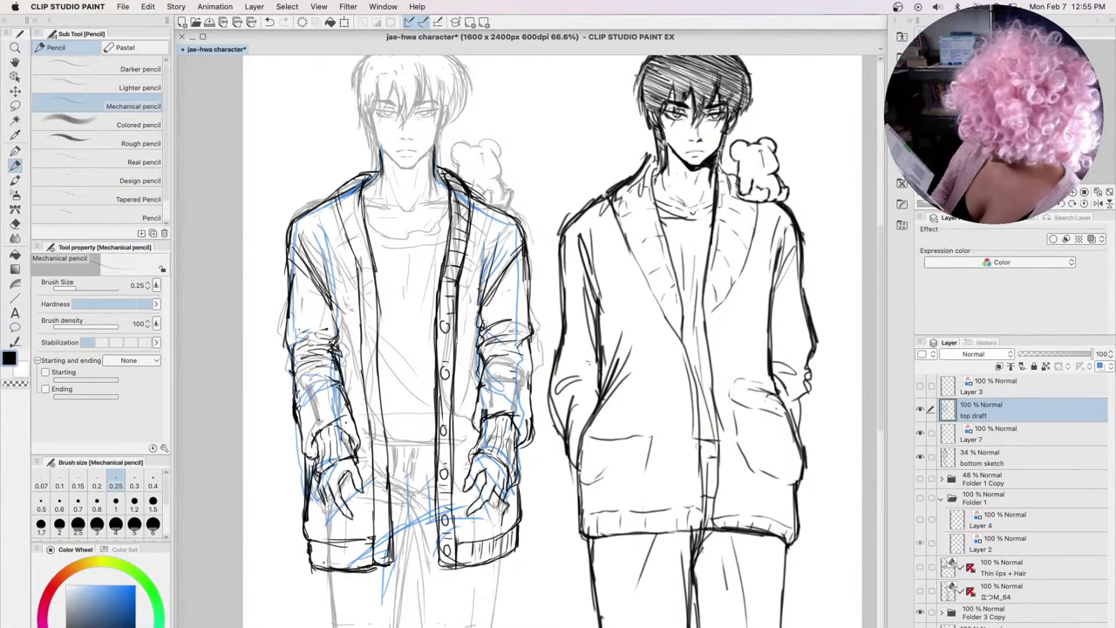
{"action": "mouse_move", "coordinate": [315, 539]}
{"action": "left_mouse_down"}
{"action": "mouse_move", "coordinate": [317, 566]}
{"action": "mouse_move", "coordinate": [328, 556]}
{"action": "mouse_move", "coordinate": [355, 567]}
{"action": "left_mouse_up"}
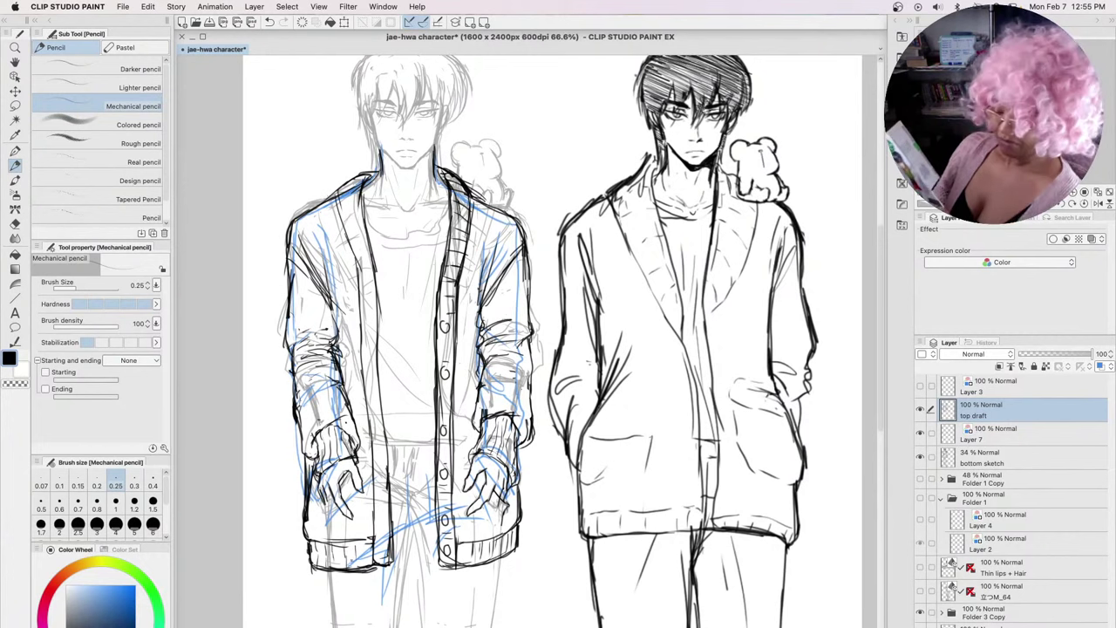
Add finger detail strokes to both lowered hands in front of the cardigan
{"action": "mouse_move", "coordinate": [347, 482]}
{"action": "left_mouse_down"}
{"action": "mouse_move", "coordinate": [356, 496]}
{"action": "mouse_move", "coordinate": [323, 521]}
{"action": "left_mouse_up"}
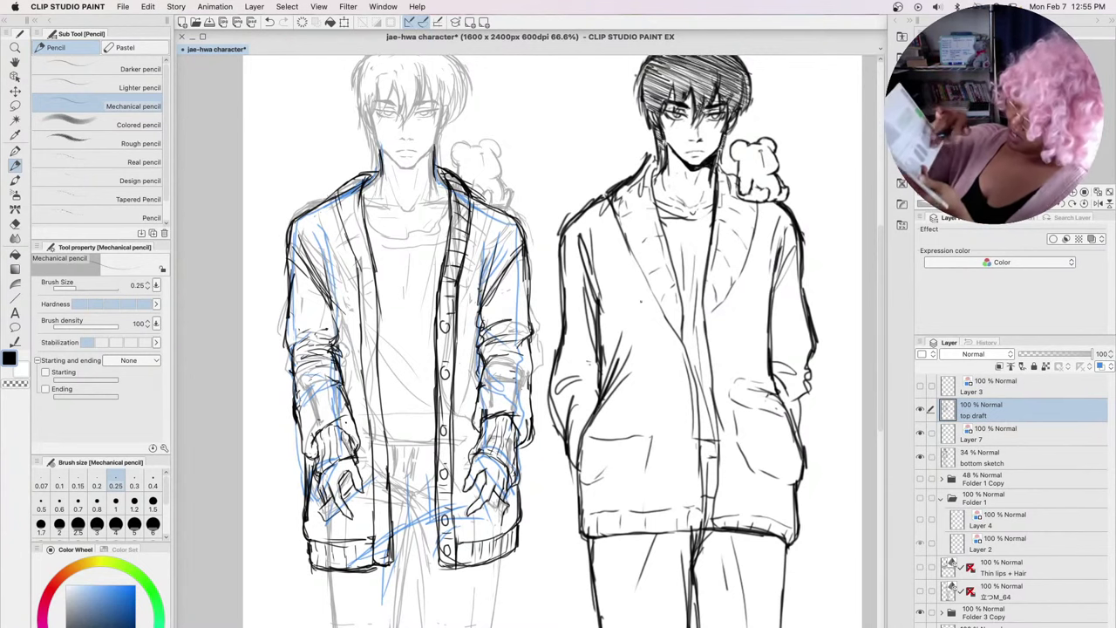
{"action": "mouse_move", "coordinate": [325, 503]}
{"action": "left_mouse_down"}
{"action": "mouse_move", "coordinate": [319, 524]}
{"action": "mouse_move", "coordinate": [342, 484]}
{"action": "mouse_move", "coordinate": [345, 503]}
{"action": "mouse_move", "coordinate": [320, 504]}
{"action": "left_mouse_up"}
{"action": "left_click_drag", "start_coordinate": [335, 493], "coordinate": [317, 512]}
{"action": "left_click_drag", "start_coordinate": [326, 509], "coordinate": [317, 521]}
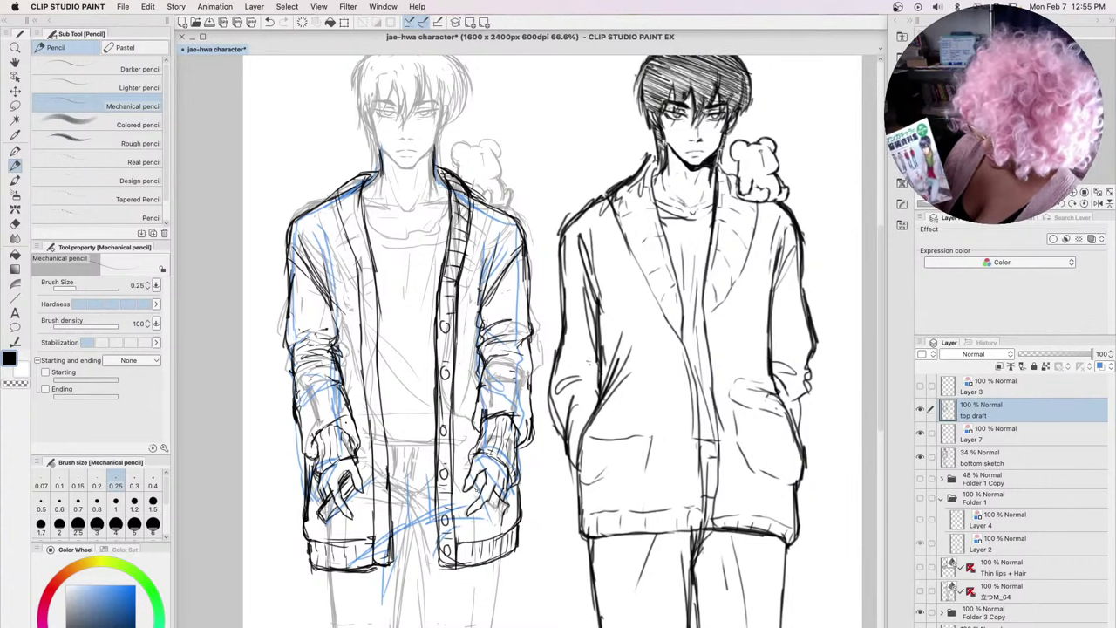
{"action": "mouse_move", "coordinate": [502, 499]}
{"action": "left_mouse_down"}
{"action": "mouse_move", "coordinate": [486, 516]}
{"action": "mouse_move", "coordinate": [503, 517]}
{"action": "left_mouse_up"}
{"action": "left_click_drag", "start_coordinate": [489, 471], "coordinate": [478, 480]}
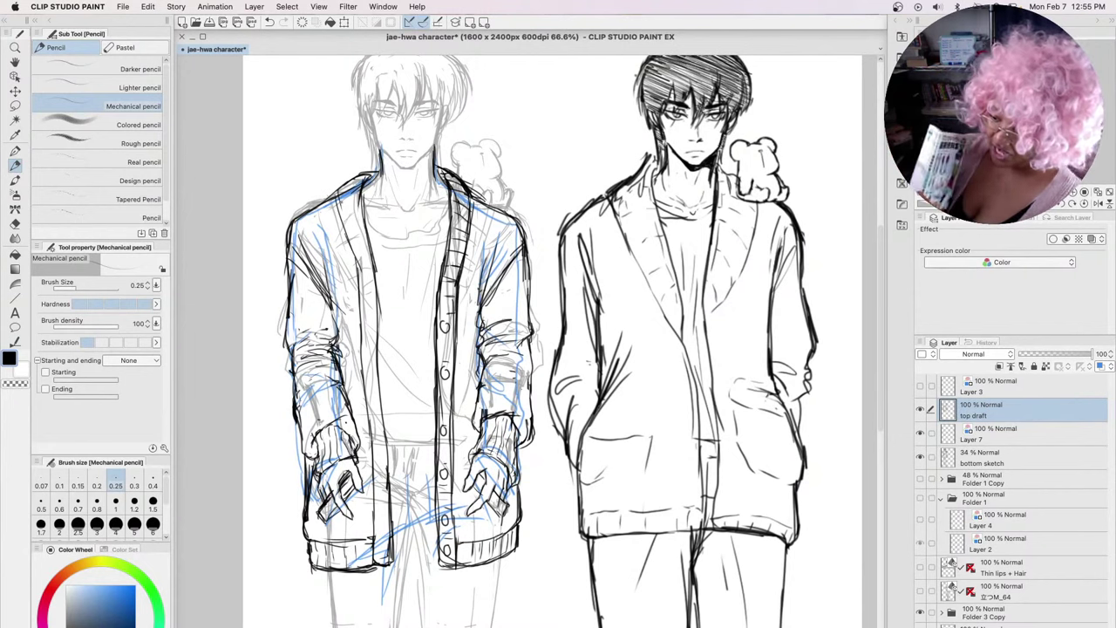
Draw short ribbing lines across the upper part of the cardigan's front band without buttons
{"action": "left_click_drag", "start_coordinate": [355, 193], "coordinate": [344, 229]}
{"action": "mouse_move", "coordinate": [365, 226]}
{"action": "left_mouse_down"}
{"action": "mouse_move", "coordinate": [349, 235]}
{"action": "mouse_move", "coordinate": [352, 254]}
{"action": "left_mouse_up"}
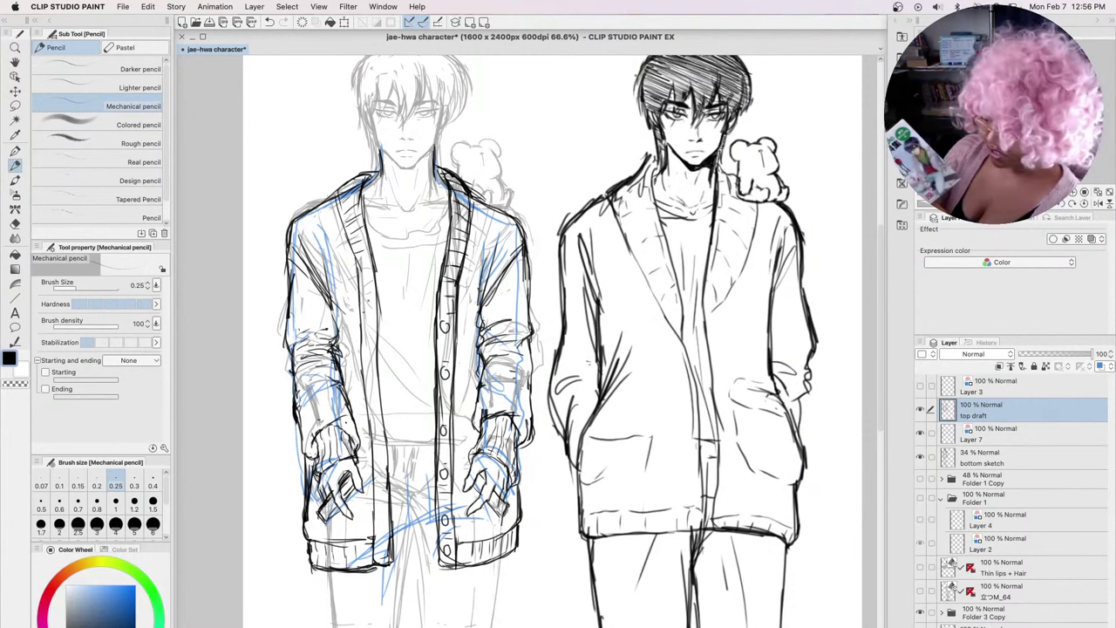
{"action": "left_click_drag", "start_coordinate": [374, 299], "coordinate": [361, 303]}
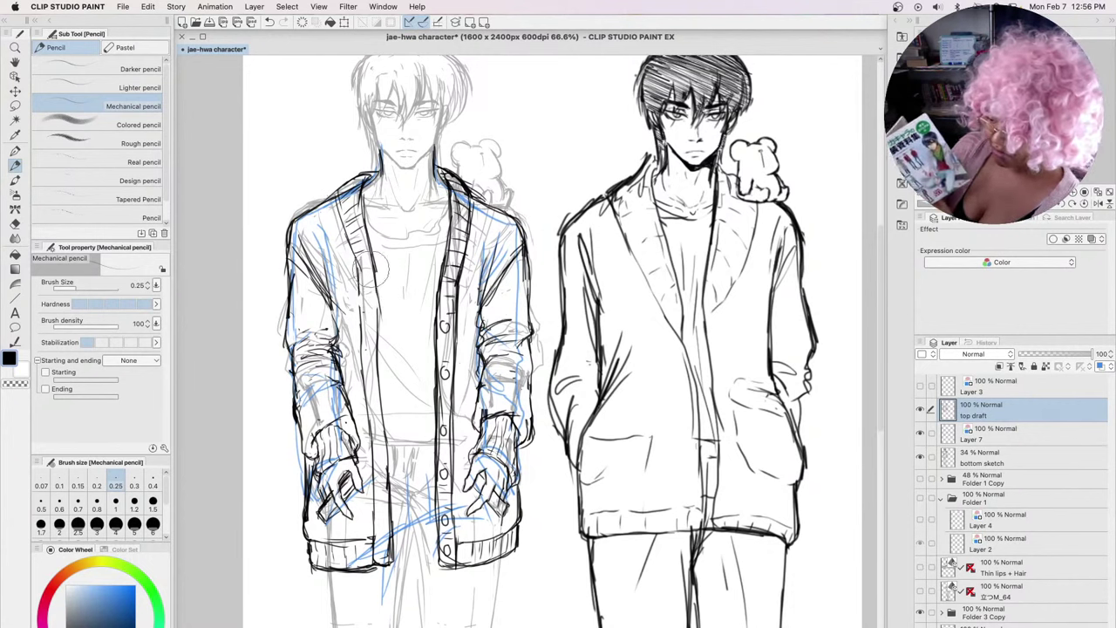
Mark the buttonholes with short strokes down the lower front band, level with the buttons on the opposite side
{"action": "left_click_drag", "start_coordinate": [362, 283], "coordinate": [362, 366]}
{"action": "left_click_drag", "start_coordinate": [376, 362], "coordinate": [364, 368]}
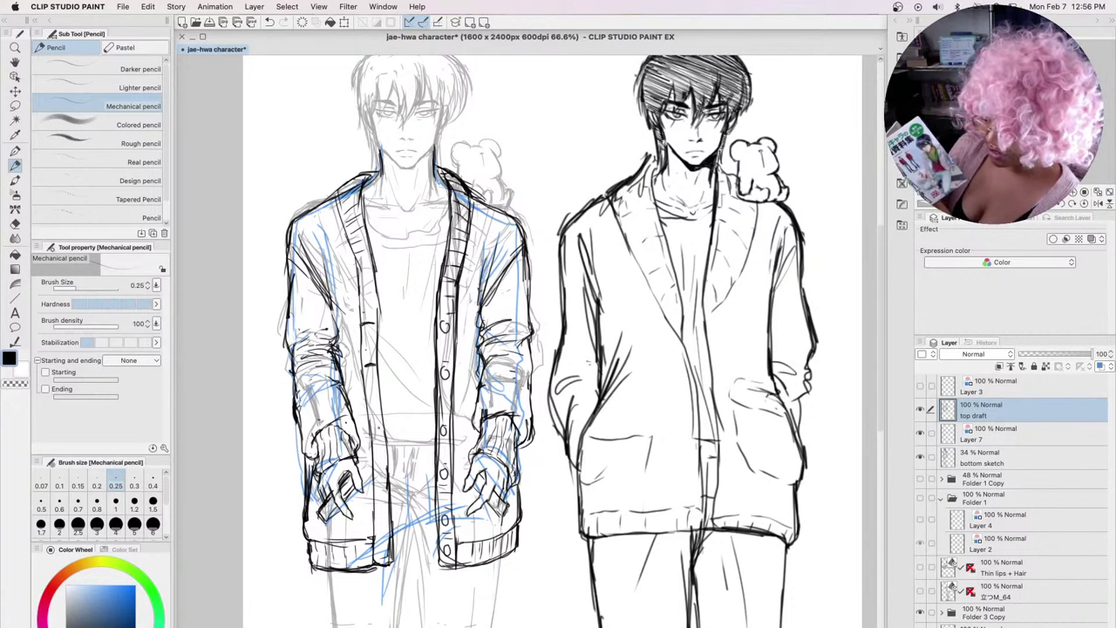
{"action": "left_click_drag", "start_coordinate": [380, 427], "coordinate": [372, 435]}
{"action": "mouse_move", "coordinate": [384, 429]}
{"action": "left_mouse_down"}
{"action": "mouse_move", "coordinate": [371, 434]}
{"action": "mouse_move", "coordinate": [372, 476]}
{"action": "left_mouse_up"}
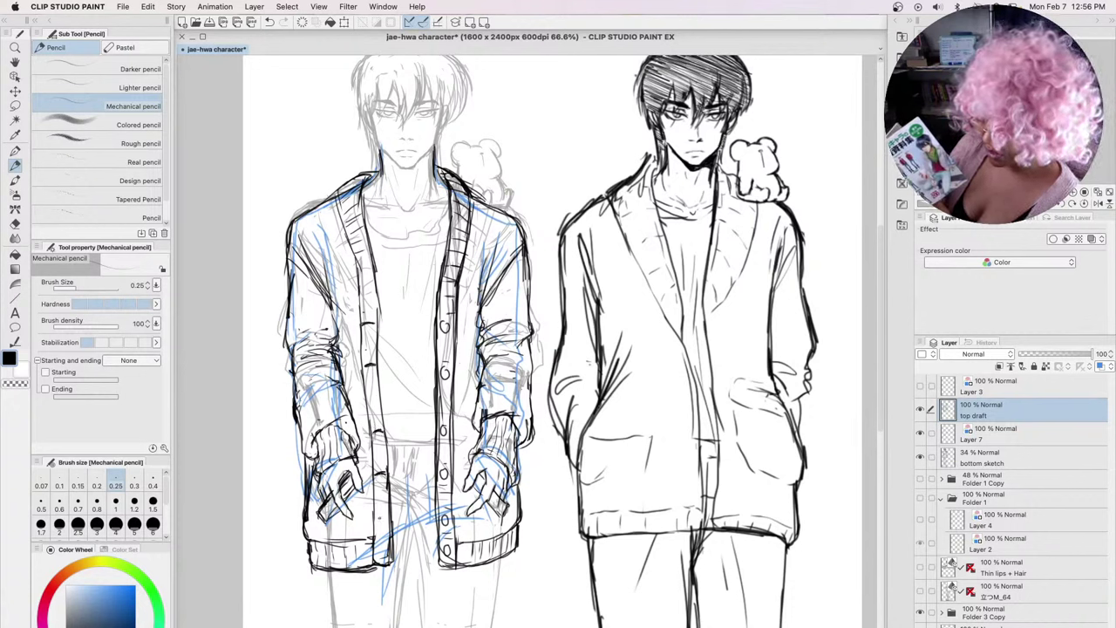
{"action": "left_click_drag", "start_coordinate": [387, 516], "coordinate": [373, 527]}
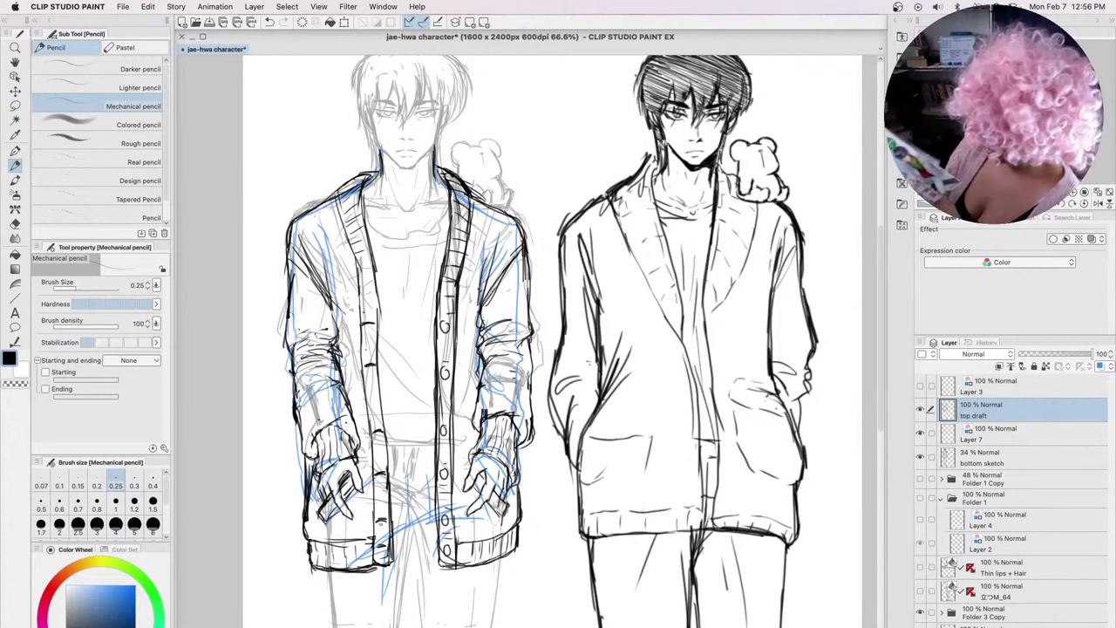
Add more short ribbing lines along the middle and lower part of the cardigan's front band without buttons
{"action": "mouse_move", "coordinate": [389, 528]}
{"action": "left_mouse_down"}
{"action": "mouse_move", "coordinate": [373, 539]}
{"action": "mouse_move", "coordinate": [371, 512]}
{"action": "left_mouse_up"}
{"action": "left_click_drag", "start_coordinate": [383, 464], "coordinate": [371, 470]}
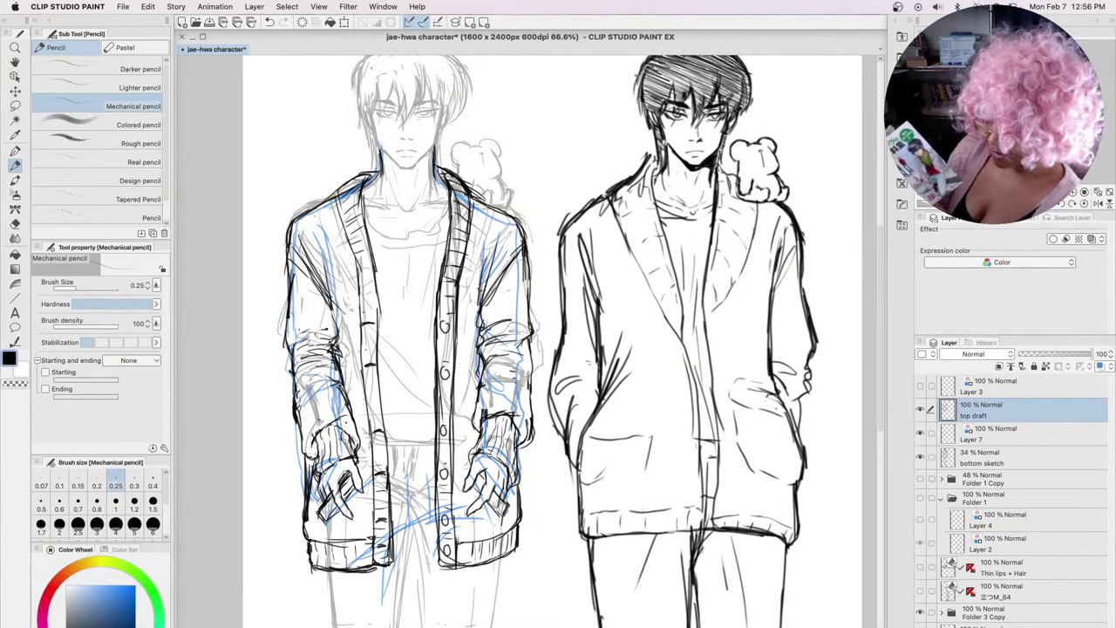
{"action": "mouse_move", "coordinate": [375, 296]}
{"action": "left_mouse_down"}
{"action": "mouse_move", "coordinate": [357, 304]}
{"action": "mouse_move", "coordinate": [356, 284]}
{"action": "left_mouse_up"}
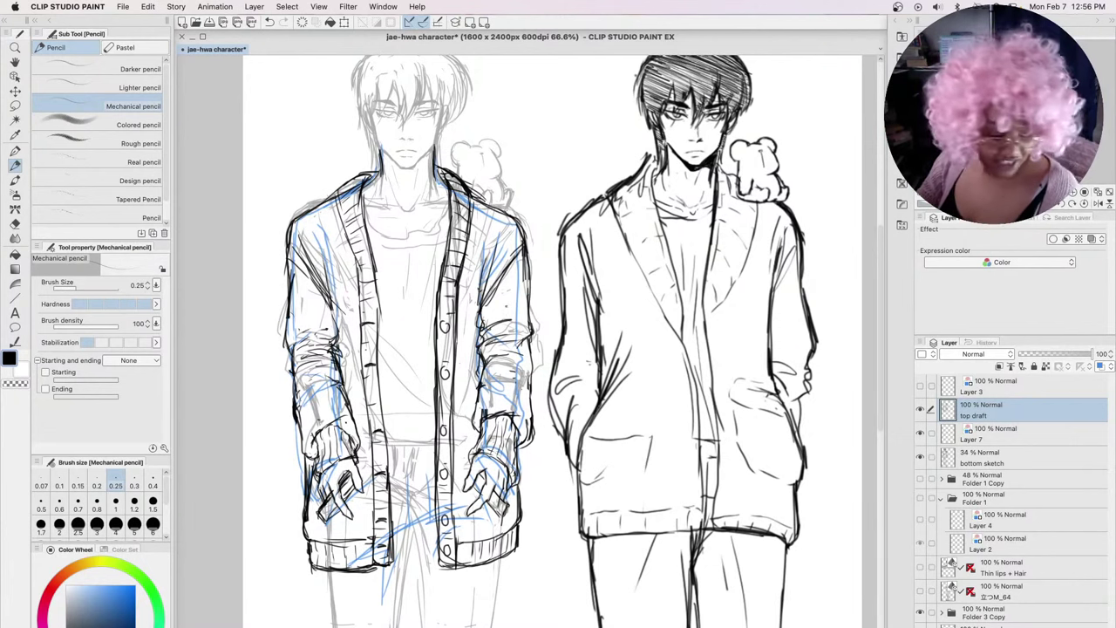
Draw the shirt's rounded double neckline between the cardigan's front bands, with collarbone and neck lines above it
{"action": "left_click_drag", "start_coordinate": [364, 216], "coordinate": [448, 216]}
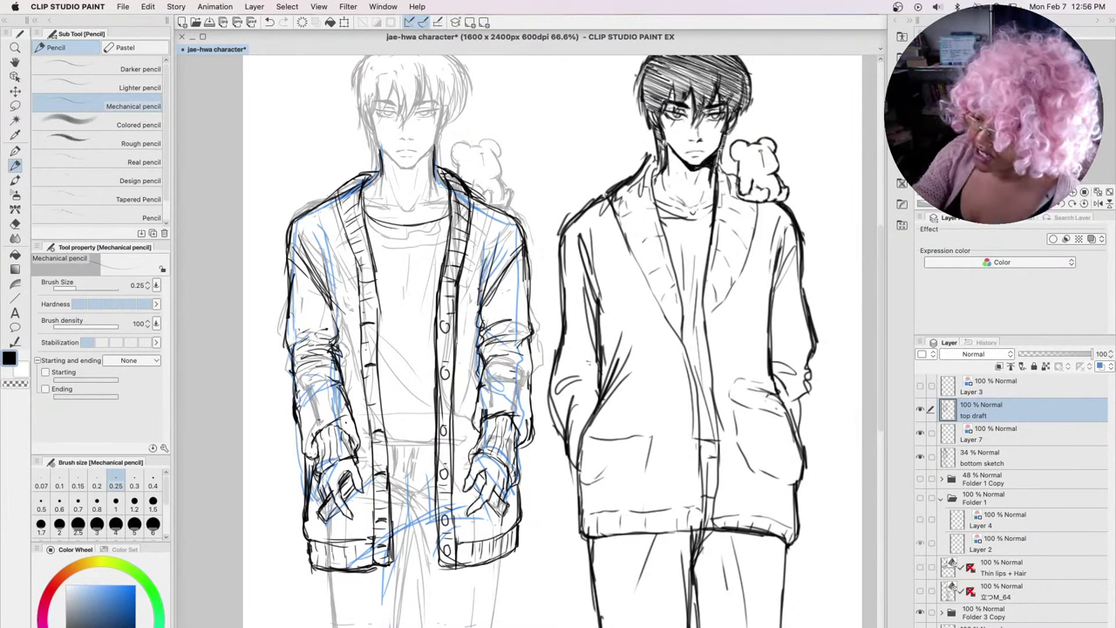
{"action": "mouse_move", "coordinate": [362, 216]}
{"action": "left_mouse_down"}
{"action": "mouse_move", "coordinate": [429, 226]}
{"action": "mouse_move", "coordinate": [450, 204]}
{"action": "mouse_move", "coordinate": [443, 214]}
{"action": "left_mouse_up"}
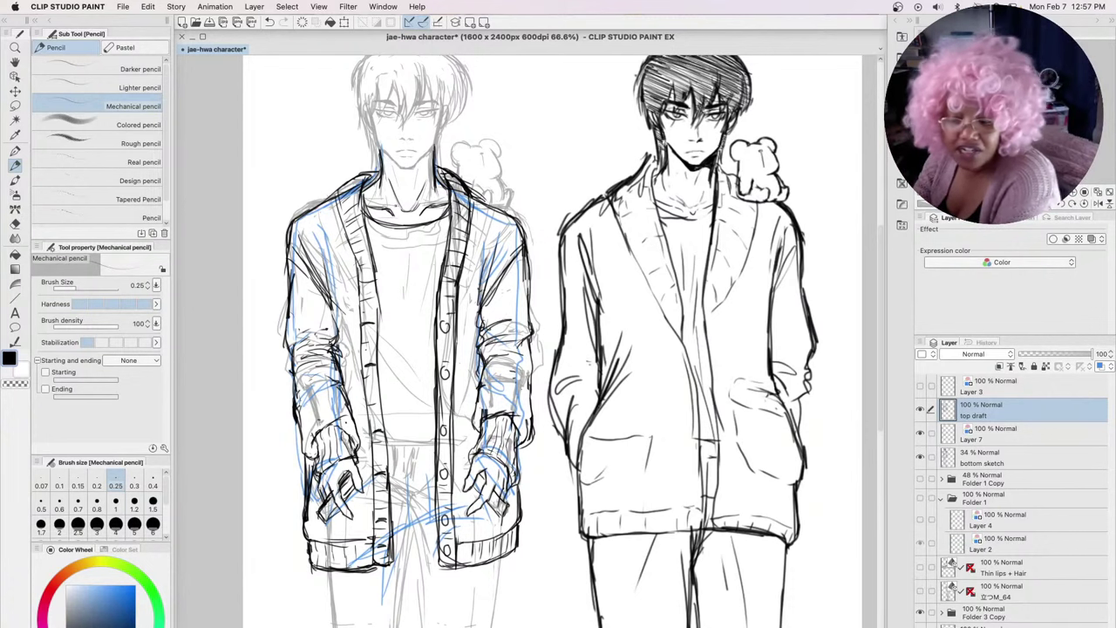
{"action": "left_click_drag", "start_coordinate": [387, 176], "coordinate": [393, 193]}
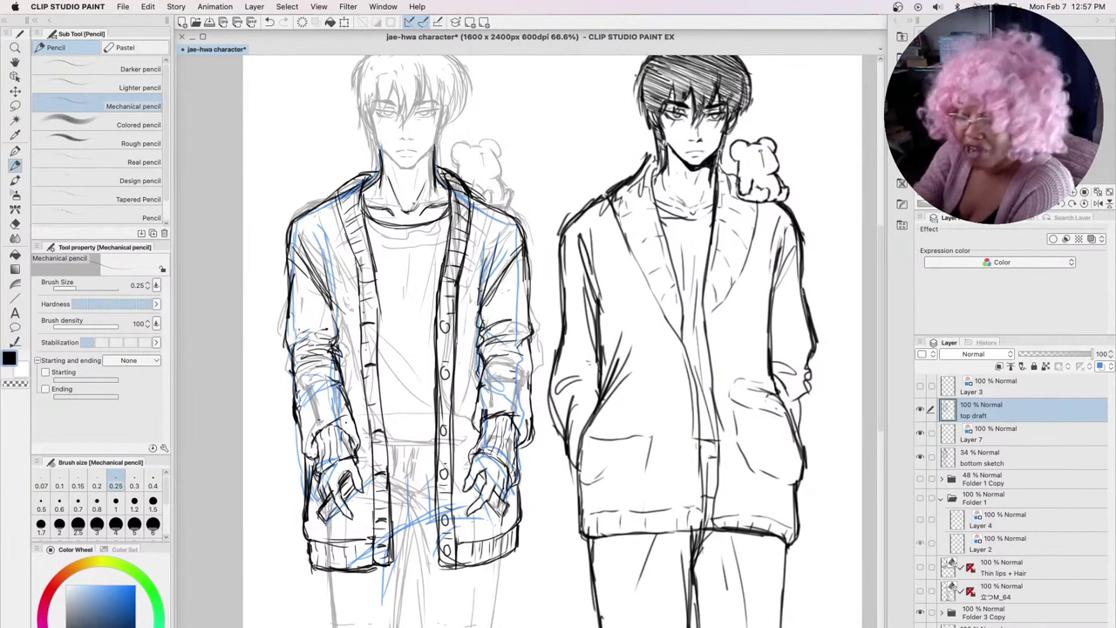
{"action": "left_click_drag", "start_coordinate": [432, 152], "coordinate": [438, 188]}
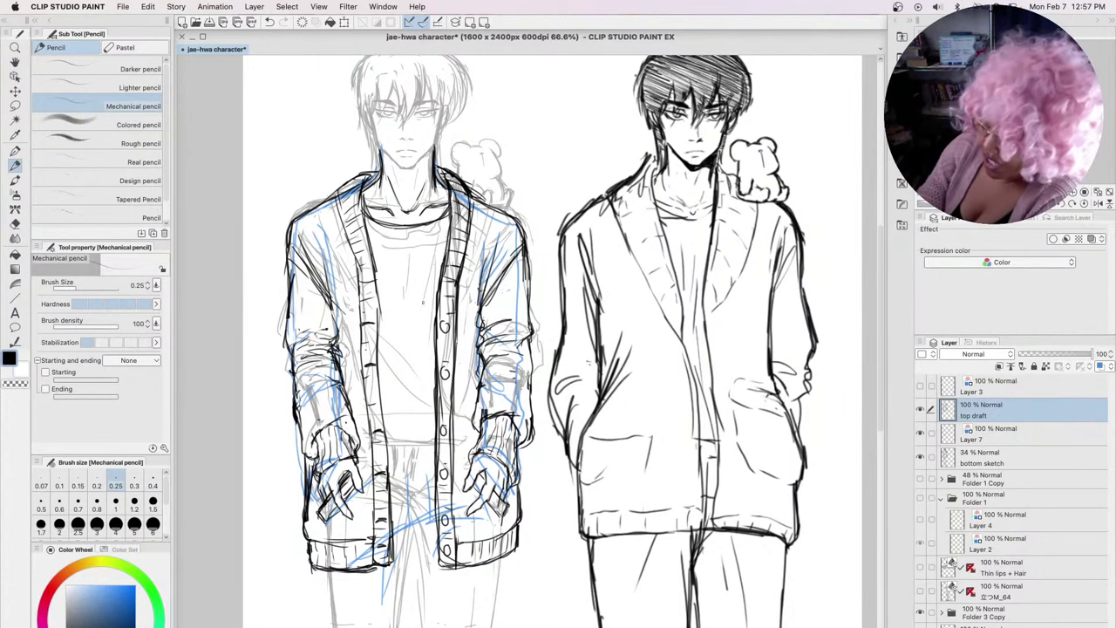
Sketch long diagonal fold lines on the shirt's chest and waist and mark its lower edge between the front bands
{"action": "left_click_drag", "start_coordinate": [416, 235], "coordinate": [434, 340]}
{"action": "mouse_move", "coordinate": [430, 263]}
{"action": "left_mouse_down"}
{"action": "mouse_move", "coordinate": [432, 349]}
{"action": "mouse_move", "coordinate": [383, 412]}
{"action": "left_mouse_up"}
{"action": "left_click_drag", "start_coordinate": [412, 339], "coordinate": [380, 384]}
{"action": "left_click_drag", "start_coordinate": [391, 441], "coordinate": [436, 445]}
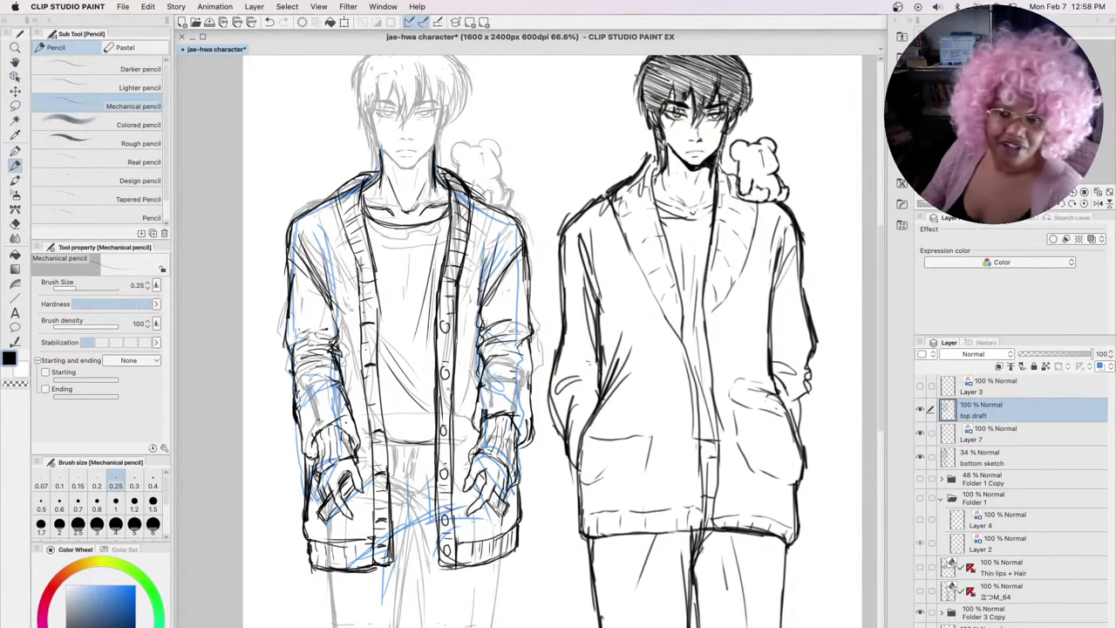
Sketch the trousers' upper area below the shirt with crotch lines and vertical strokes, and add folds along the shirt's lower edge
{"action": "mouse_move", "coordinate": [400, 518]}
{"action": "left_mouse_down"}
{"action": "mouse_move", "coordinate": [436, 512]}
{"action": "mouse_move", "coordinate": [425, 510]}
{"action": "mouse_move", "coordinate": [426, 570]}
{"action": "left_mouse_up"}
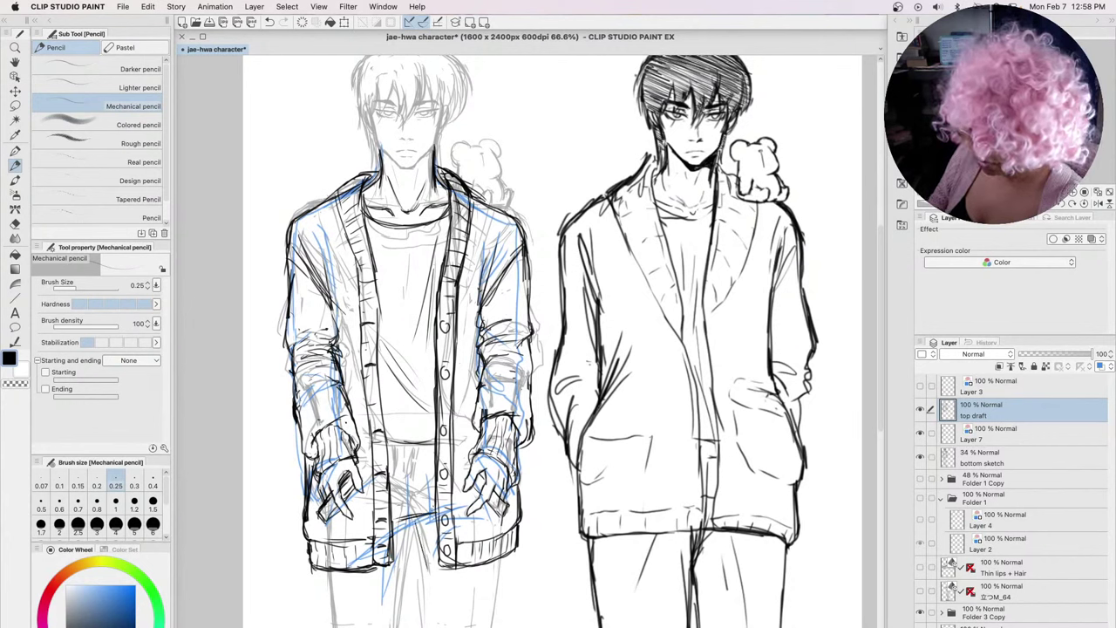
{"action": "left_click_drag", "start_coordinate": [427, 467], "coordinate": [425, 519]}
{"action": "mouse_move", "coordinate": [403, 460]}
{"action": "left_mouse_down"}
{"action": "mouse_move", "coordinate": [403, 516]}
{"action": "mouse_move", "coordinate": [426, 510]}
{"action": "mouse_move", "coordinate": [401, 505]}
{"action": "left_mouse_up"}
{"action": "left_click_drag", "start_coordinate": [420, 469], "coordinate": [420, 516]}
{"action": "left_click_drag", "start_coordinate": [389, 479], "coordinate": [433, 485]}
{"action": "key", "text": "super+z"}
{"action": "mouse_move", "coordinate": [410, 422]}
{"action": "left_mouse_down"}
{"action": "mouse_move", "coordinate": [417, 458]}
{"action": "mouse_move", "coordinate": [432, 460]}
{"action": "left_mouse_up"}
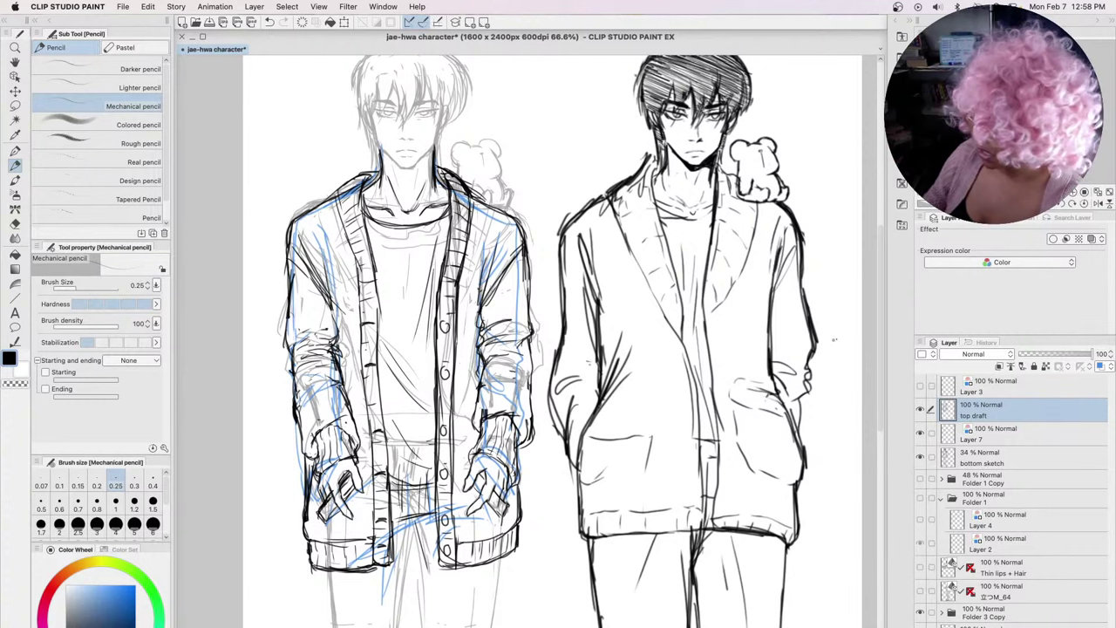
Draw the trouser fly lines and the inner edge of the leg on the cardigan's buttonless side down to the knee
{"action": "left_click_drag", "start_coordinate": [877, 367], "coordinate": [877, 413]}
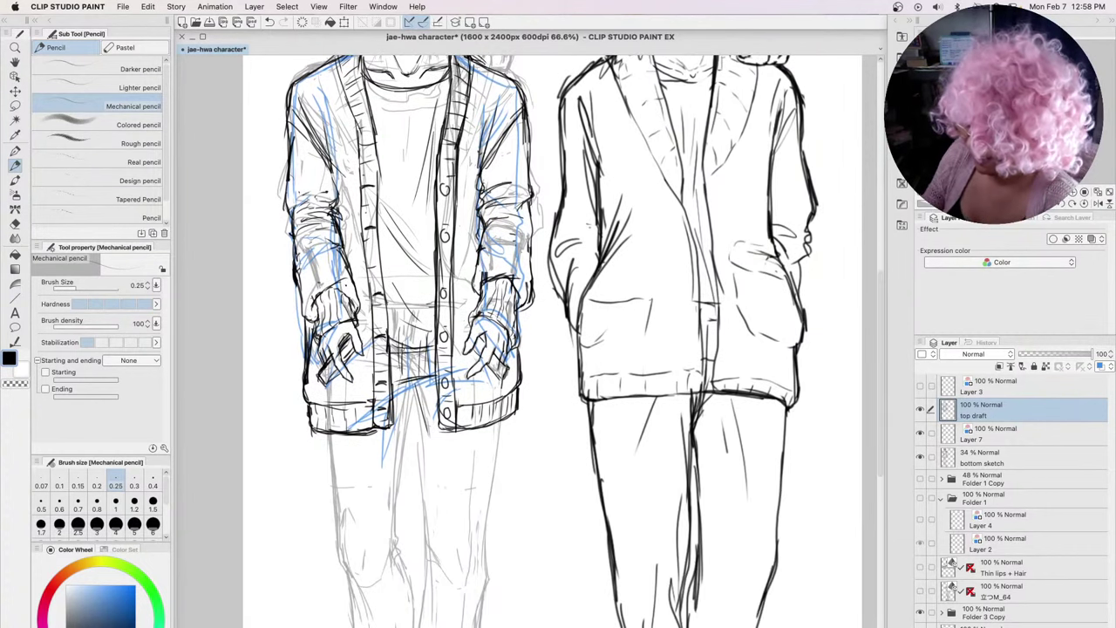
{"action": "mouse_move", "coordinate": [392, 348]}
{"action": "left_mouse_down"}
{"action": "mouse_move", "coordinate": [425, 349]}
{"action": "mouse_move", "coordinate": [408, 388]}
{"action": "left_mouse_up"}
{"action": "mouse_move", "coordinate": [406, 354]}
{"action": "left_mouse_down"}
{"action": "mouse_move", "coordinate": [407, 390]}
{"action": "mouse_move", "coordinate": [416, 387]}
{"action": "left_mouse_up"}
{"action": "mouse_move", "coordinate": [401, 393]}
{"action": "left_mouse_down"}
{"action": "mouse_move", "coordinate": [436, 384]}
{"action": "mouse_move", "coordinate": [406, 449]}
{"action": "mouse_move", "coordinate": [405, 500]}
{"action": "left_mouse_up"}
{"action": "left_click_drag", "start_coordinate": [402, 459], "coordinate": [399, 543]}
{"action": "mouse_move", "coordinate": [405, 490]}
{"action": "left_mouse_down"}
{"action": "mouse_move", "coordinate": [404, 544]}
{"action": "mouse_move", "coordinate": [388, 568]}
{"action": "mouse_move", "coordinate": [401, 579]}
{"action": "left_mouse_up"}
Draw the outer edge of the trouser leg on the buttonless side and add crease strokes at its inner knee
{"action": "left_click_drag", "start_coordinate": [329, 431], "coordinate": [337, 539]}
{"action": "left_click_drag", "start_coordinate": [335, 506], "coordinate": [355, 591]}
{"action": "left_click_drag", "start_coordinate": [413, 392], "coordinate": [406, 462]}
{"action": "mouse_move", "coordinate": [407, 542]}
{"action": "left_mouse_down"}
{"action": "mouse_move", "coordinate": [399, 572]}
{"action": "mouse_move", "coordinate": [420, 619]}
{"action": "left_mouse_up"}
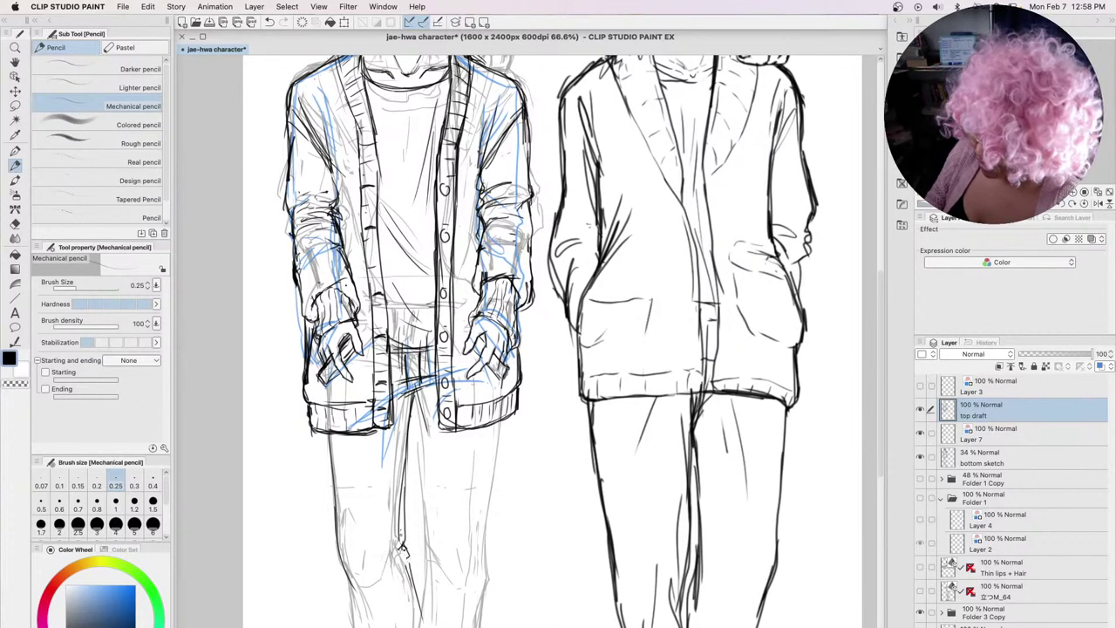
{"action": "mouse_move", "coordinate": [406, 553]}
{"action": "left_mouse_down"}
{"action": "mouse_move", "coordinate": [383, 567]}
{"action": "mouse_move", "coordinate": [412, 584]}
{"action": "left_mouse_up"}
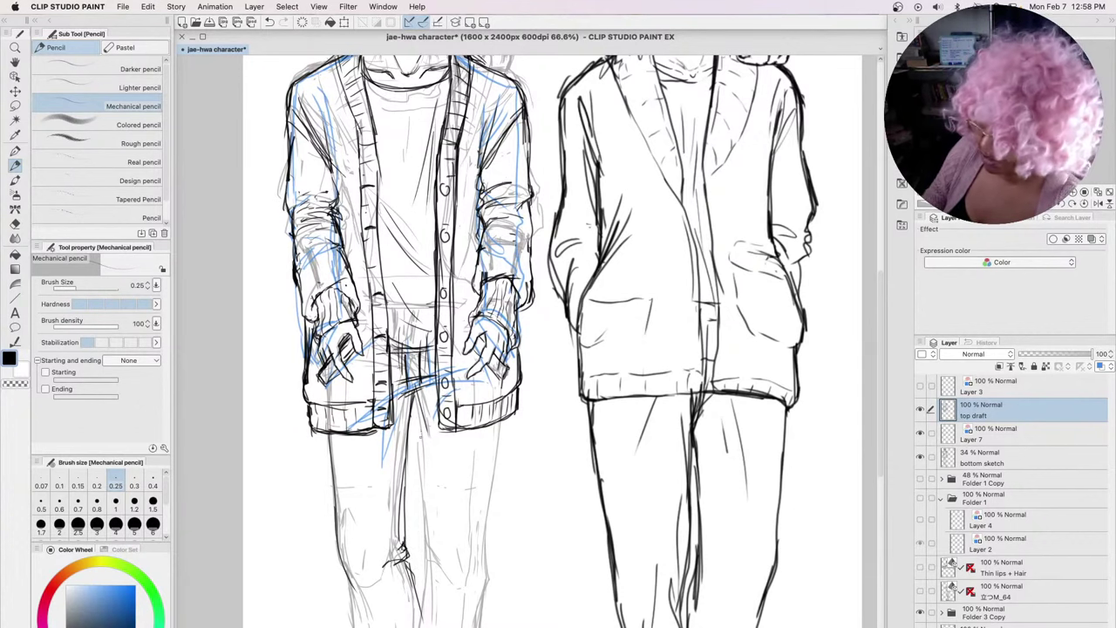
Draw the button-side leg's inner edge past the knee, then clean up the other leg's inner knee creases and extend its outer edge
{"action": "left_click_drag", "start_coordinate": [413, 401], "coordinate": [424, 472]}
{"action": "left_click_drag", "start_coordinate": [417, 422], "coordinate": [428, 558]}
{"action": "left_click_drag", "start_coordinate": [423, 509], "coordinate": [427, 549]}
{"action": "mouse_move", "coordinate": [425, 546]}
{"action": "left_mouse_down"}
{"action": "mouse_move", "coordinate": [451, 584]}
{"action": "mouse_move", "coordinate": [431, 584]}
{"action": "left_mouse_up"}
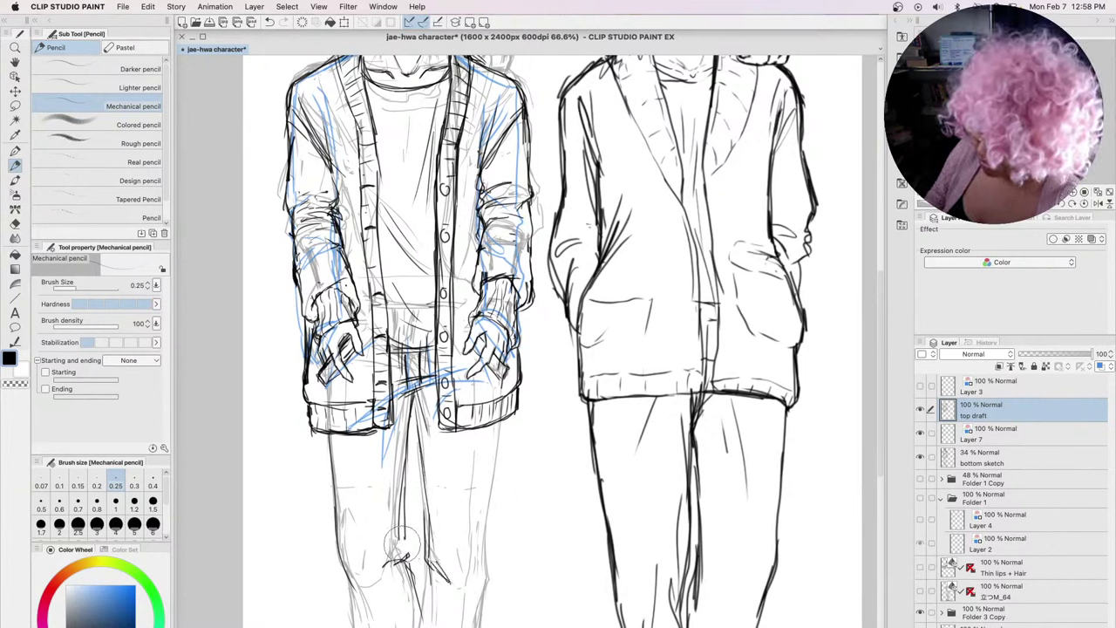
{"action": "mouse_move", "coordinate": [401, 503]}
{"action": "left_mouse_down"}
{"action": "mouse_move", "coordinate": [404, 538]}
{"action": "mouse_move", "coordinate": [386, 562]}
{"action": "mouse_move", "coordinate": [410, 558]}
{"action": "mouse_move", "coordinate": [406, 576]}
{"action": "left_mouse_up"}
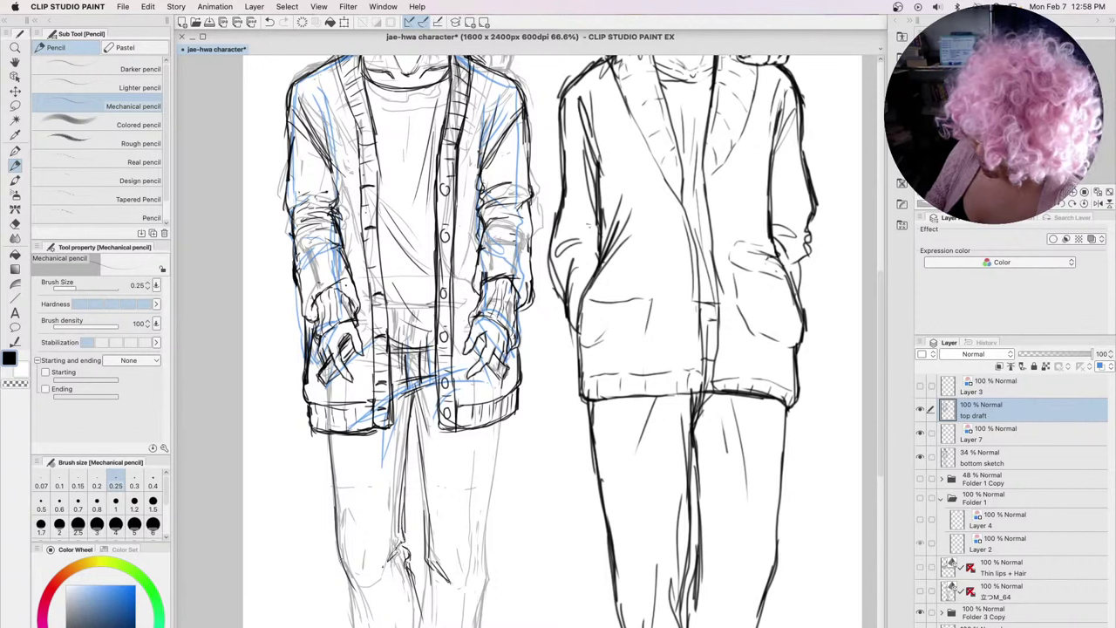
{"action": "left_click_drag", "start_coordinate": [340, 546], "coordinate": [354, 623]}
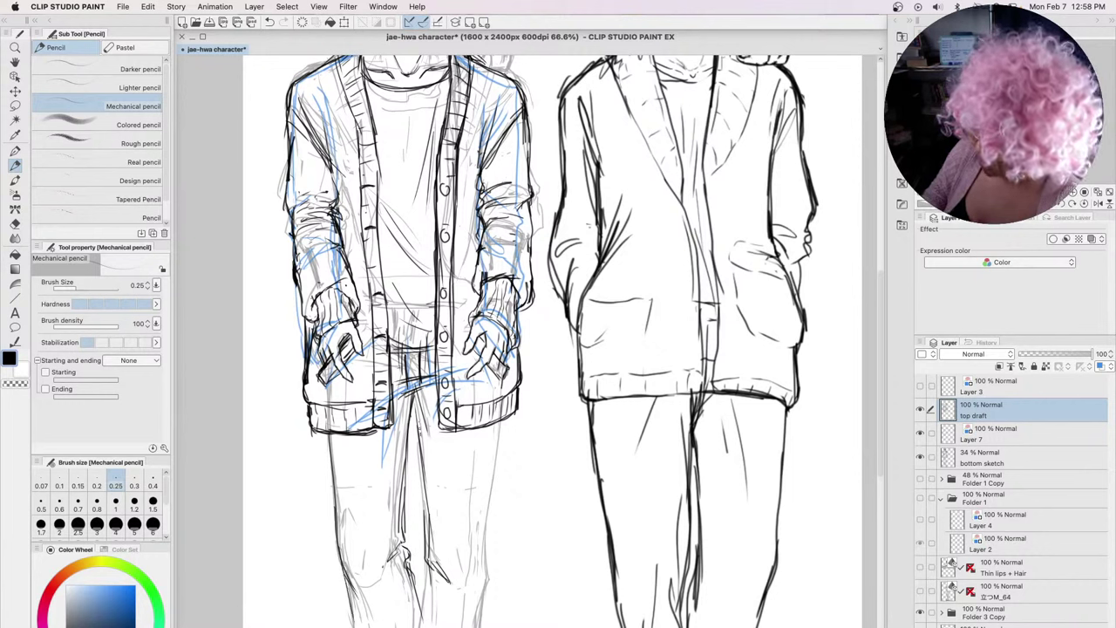
Draw the outer edge of the button-side trouser leg from the cardigan hem down past the knee
{"action": "left_click_drag", "start_coordinate": [420, 400], "coordinate": [417, 432]}
{"action": "left_click_drag", "start_coordinate": [504, 420], "coordinate": [495, 543]}
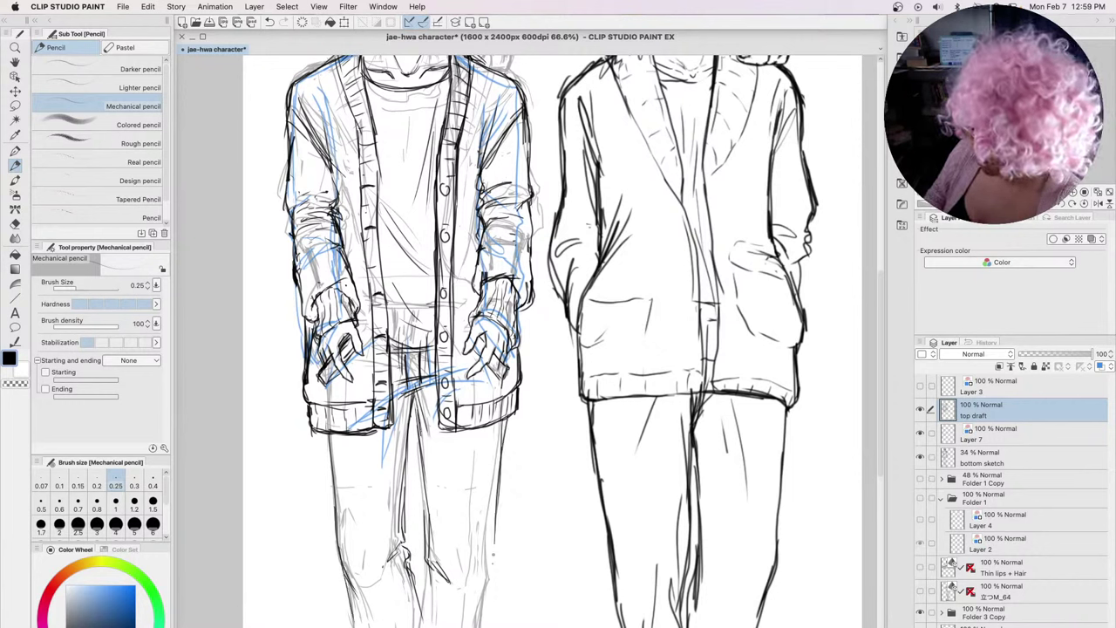
{"action": "left_click_drag", "start_coordinate": [502, 475], "coordinate": [490, 585]}
{"action": "left_click_drag", "start_coordinate": [491, 523], "coordinate": [490, 579]}
{"action": "scroll", "coordinate": [875, 404], "scroll_direction": "down", "scroll_amount": 5}
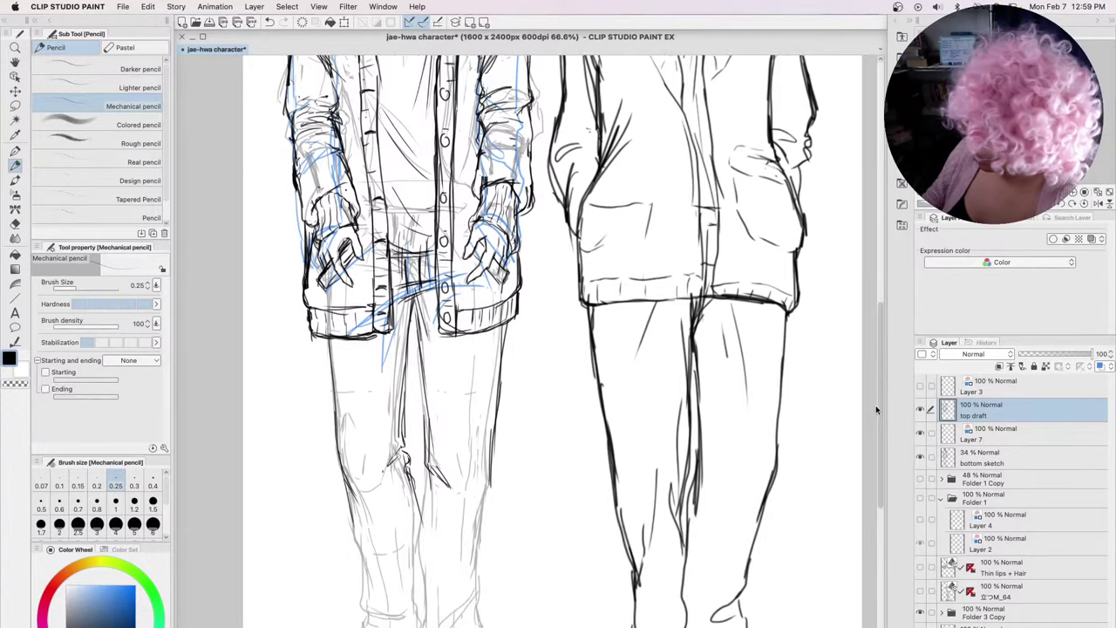
{"action": "left_click_drag", "start_coordinate": [490, 376], "coordinate": [478, 449]}
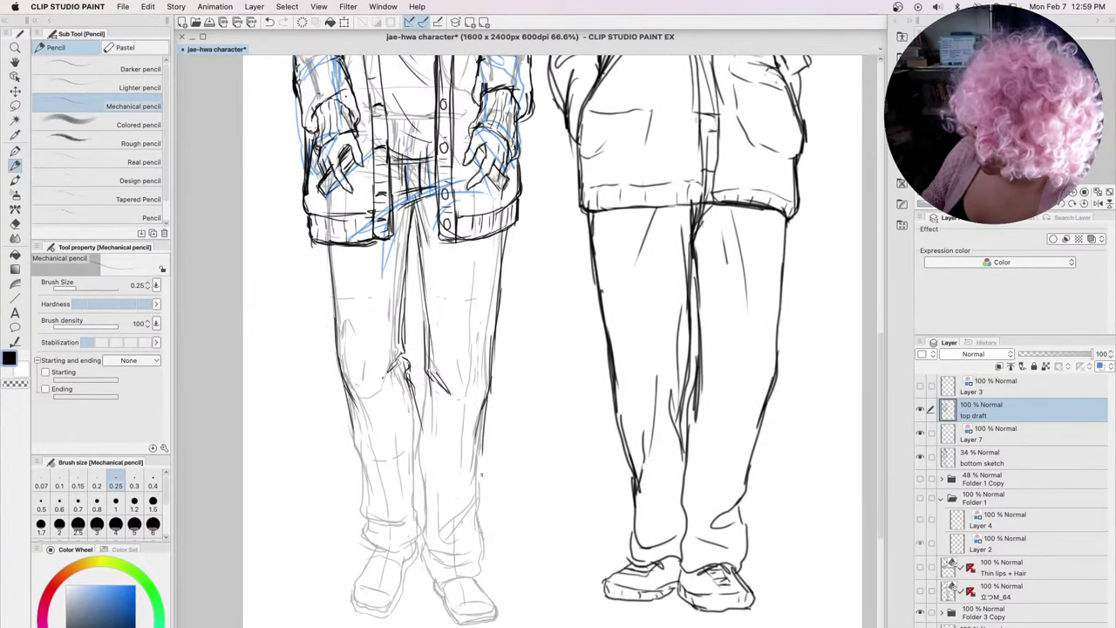
Complete the button-side trouser leg's lower edges and sketch the bunched folds and cuff at its ankle
{"action": "left_click_drag", "start_coordinate": [486, 403], "coordinate": [477, 492]}
{"action": "mouse_move", "coordinate": [482, 441]}
{"action": "left_mouse_down"}
{"action": "mouse_move", "coordinate": [465, 523]}
{"action": "mouse_move", "coordinate": [444, 542]}
{"action": "left_mouse_up"}
{"action": "mouse_move", "coordinate": [486, 509]}
{"action": "left_mouse_down"}
{"action": "mouse_move", "coordinate": [481, 570]}
{"action": "mouse_move", "coordinate": [463, 581]}
{"action": "left_mouse_up"}
{"action": "mouse_move", "coordinate": [420, 539]}
{"action": "left_mouse_down"}
{"action": "mouse_move", "coordinate": [430, 572]}
{"action": "mouse_move", "coordinate": [469, 569]}
{"action": "left_mouse_up"}
{"action": "left_click_drag", "start_coordinate": [437, 550], "coordinate": [471, 552]}
{"action": "left_click_drag", "start_coordinate": [427, 373], "coordinate": [431, 552]}
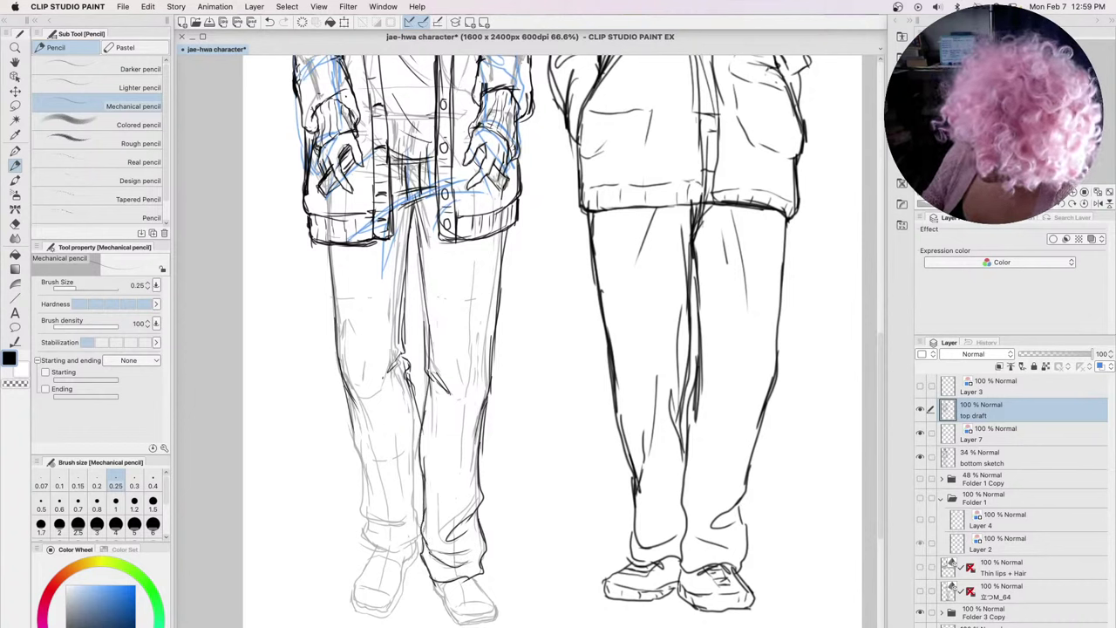
Draw the lower edges of the buttonless-side trouser leg and sketch its rolled cuff with folds at the ankle
{"action": "left_click_drag", "start_coordinate": [413, 398], "coordinate": [419, 462]}
{"action": "mouse_move", "coordinate": [350, 420]}
{"action": "left_mouse_down"}
{"action": "mouse_move", "coordinate": [373, 495]}
{"action": "mouse_move", "coordinate": [357, 506]}
{"action": "mouse_move", "coordinate": [359, 522]}
{"action": "mouse_move", "coordinate": [417, 534]}
{"action": "left_mouse_up"}
{"action": "mouse_move", "coordinate": [417, 449]}
{"action": "left_mouse_down"}
{"action": "mouse_move", "coordinate": [422, 526]}
{"action": "mouse_move", "coordinate": [360, 541]}
{"action": "mouse_move", "coordinate": [382, 557]}
{"action": "left_mouse_up"}
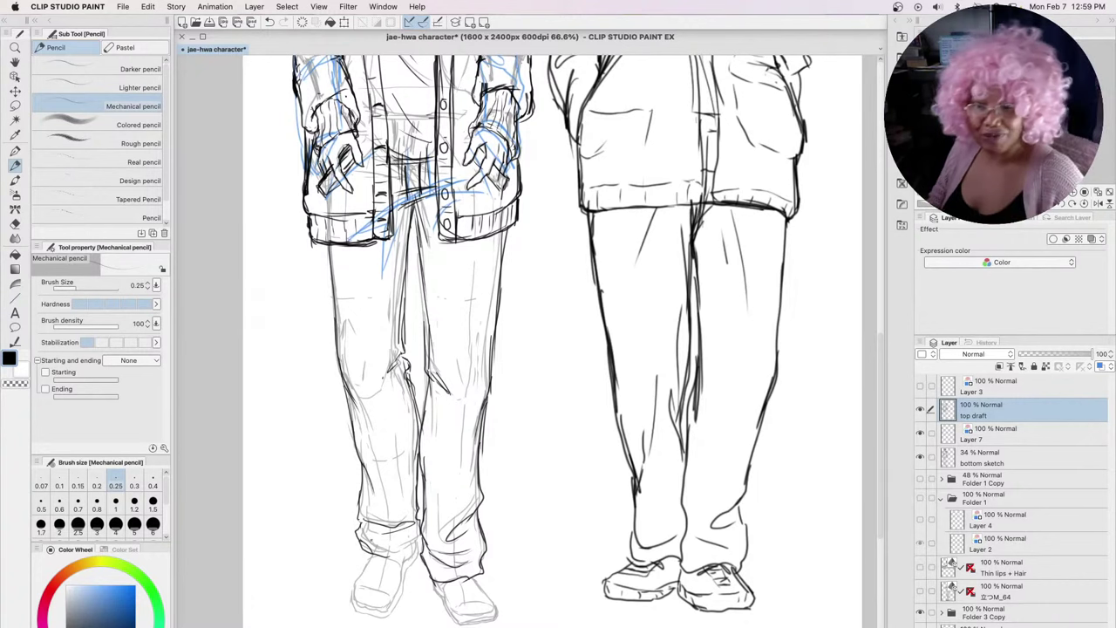
{"action": "left_click_drag", "start_coordinate": [380, 557], "coordinate": [415, 541]}
{"action": "mouse_move", "coordinate": [407, 548]}
{"action": "left_mouse_down"}
{"action": "mouse_move", "coordinate": [420, 538]}
{"action": "mouse_move", "coordinate": [413, 550]}
{"action": "left_mouse_up"}
{"action": "left_click_drag", "start_coordinate": [417, 547], "coordinate": [405, 556]}
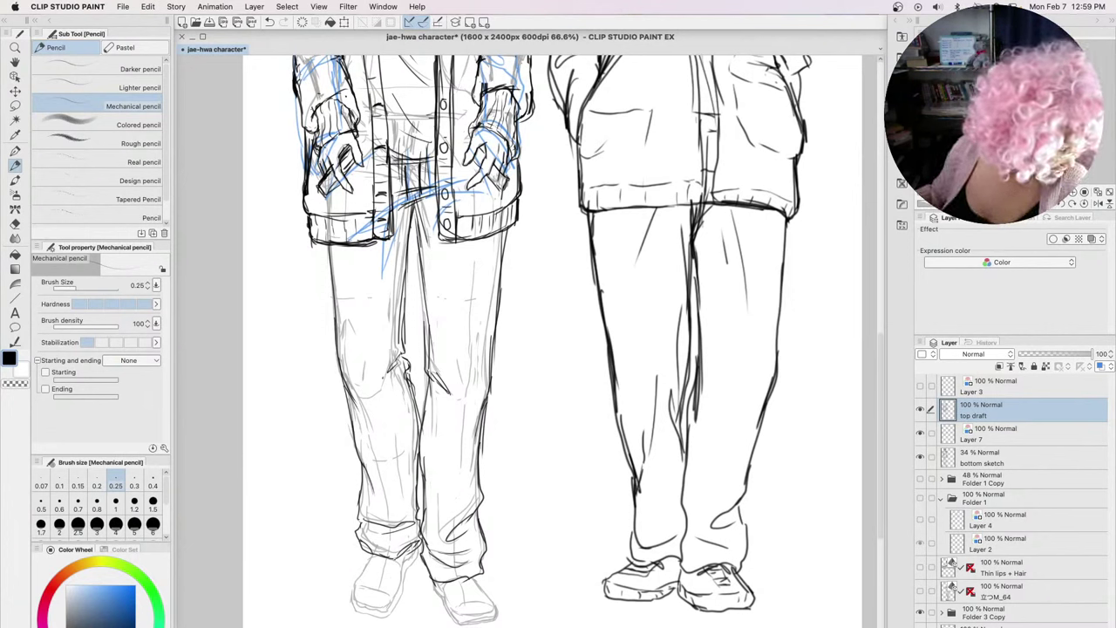
{"action": "key", "text": "XF86AudioLowerVolume"}
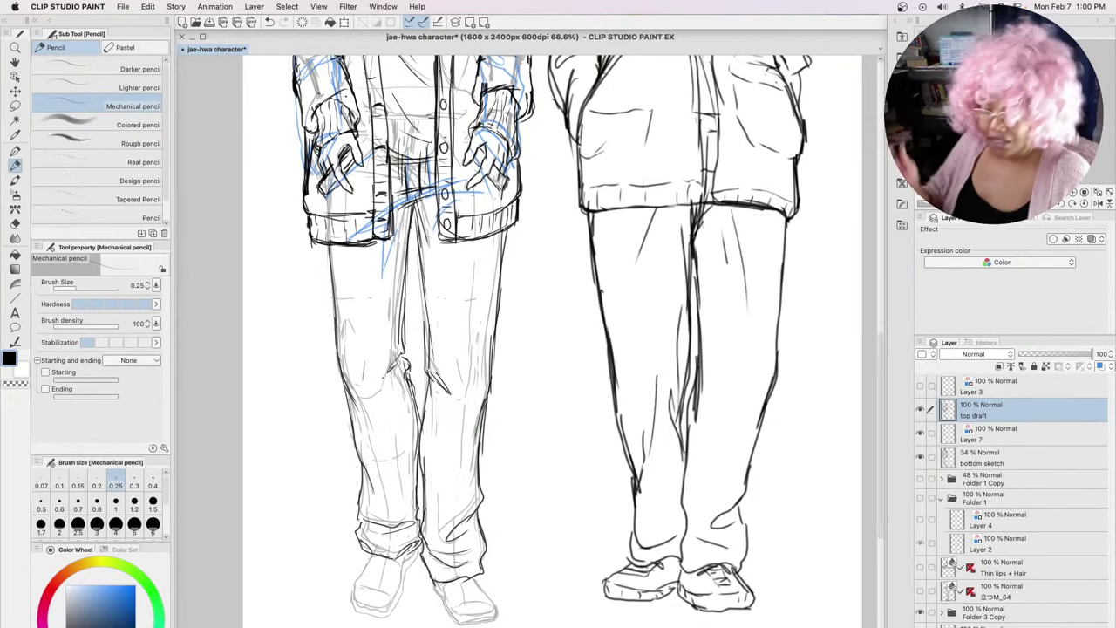
Add short fold strokes around both trouser knees
{"action": "left_click_drag", "start_coordinate": [382, 364], "coordinate": [375, 396]}
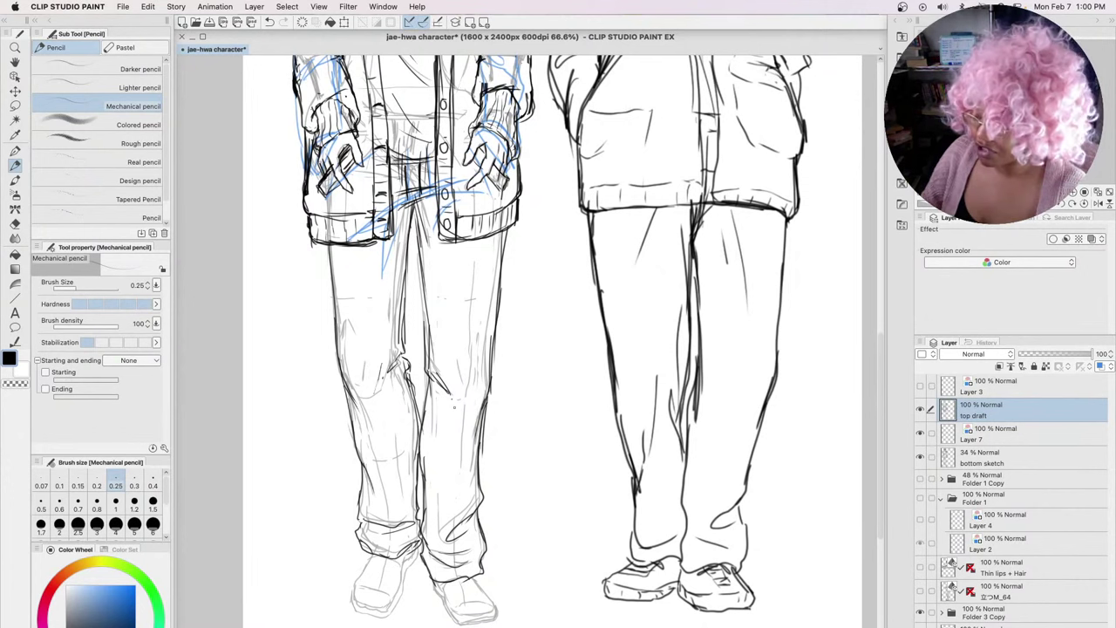
{"action": "mouse_move", "coordinate": [462, 378]}
{"action": "left_mouse_down"}
{"action": "mouse_move", "coordinate": [459, 404]}
{"action": "mouse_move", "coordinate": [481, 397]}
{"action": "mouse_move", "coordinate": [472, 418]}
{"action": "left_mouse_up"}
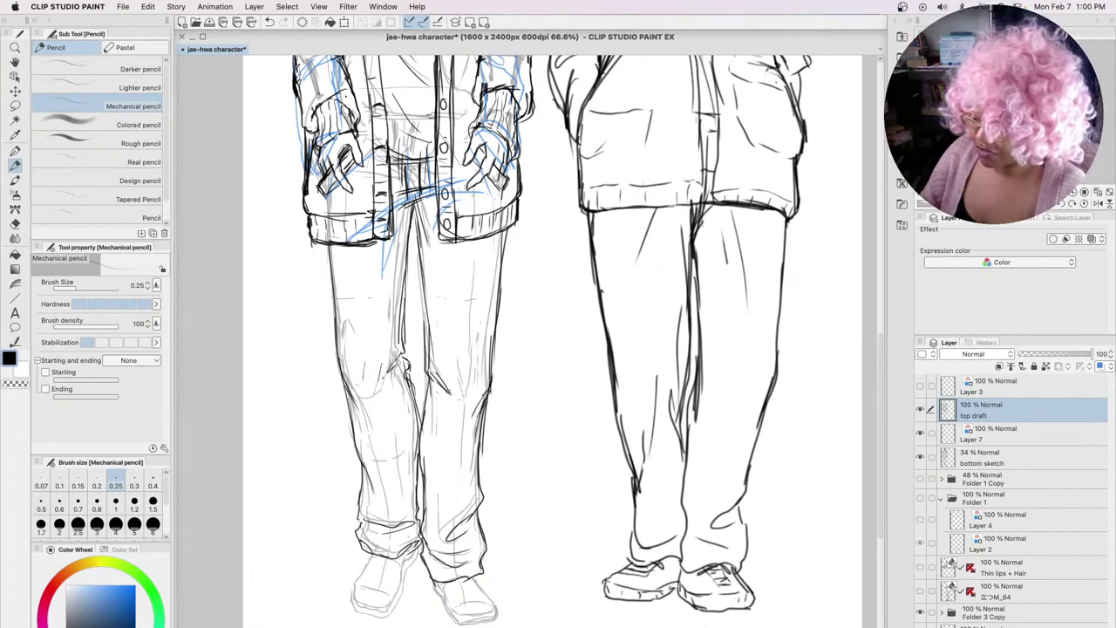
{"action": "left_click_drag", "start_coordinate": [432, 386], "coordinate": [427, 405]}
Outline both shoes with their soles below the trouser cuffs and draw criss-cross laces on each shoe
{"action": "mouse_move", "coordinate": [430, 393]}
{"action": "left_mouse_down"}
{"action": "mouse_move", "coordinate": [414, 443]}
{"action": "mouse_move", "coordinate": [358, 480]}
{"action": "mouse_move", "coordinate": [375, 532]}
{"action": "mouse_move", "coordinate": [419, 537]}
{"action": "mouse_move", "coordinate": [389, 617]}
{"action": "left_mouse_up"}
{"action": "mouse_move", "coordinate": [364, 569]}
{"action": "left_mouse_down"}
{"action": "mouse_move", "coordinate": [354, 612]}
{"action": "mouse_move", "coordinate": [390, 618]}
{"action": "mouse_move", "coordinate": [379, 609]}
{"action": "mouse_move", "coordinate": [413, 552]}
{"action": "mouse_move", "coordinate": [373, 584]}
{"action": "mouse_move", "coordinate": [384, 591]}
{"action": "left_mouse_up"}
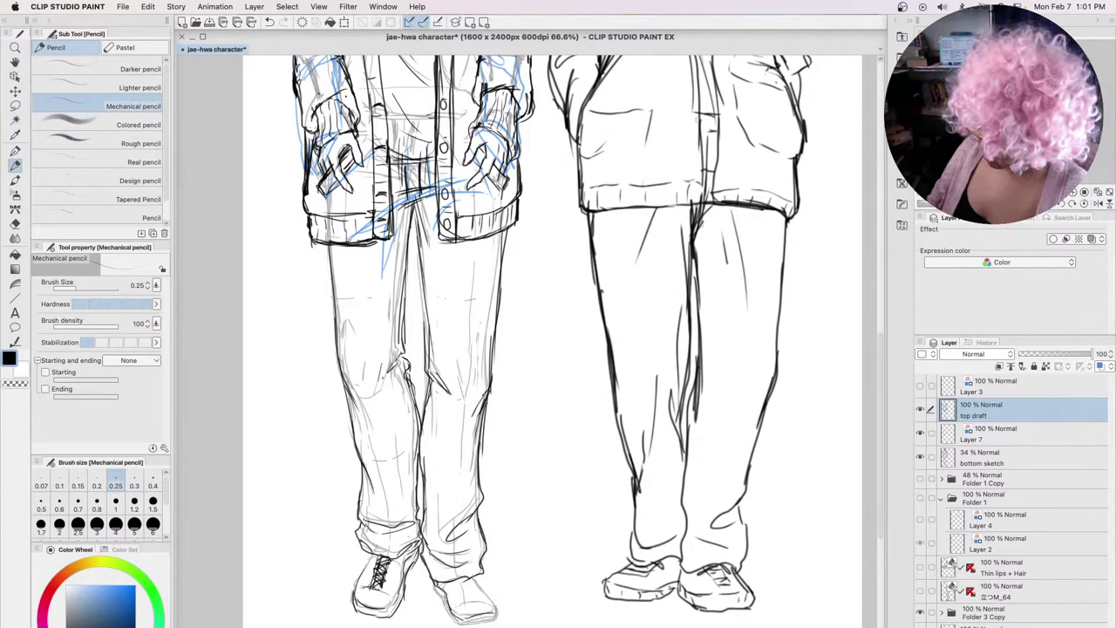
{"action": "left_click_drag", "start_coordinate": [475, 574], "coordinate": [498, 621]}
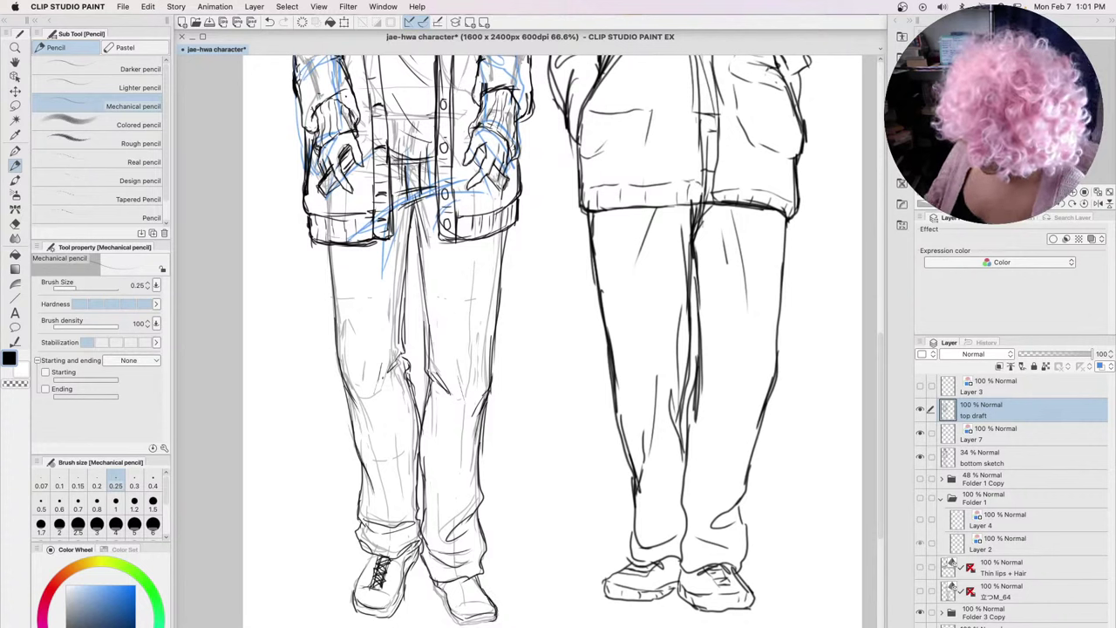
{"action": "mouse_move", "coordinate": [434, 587]}
{"action": "left_mouse_down"}
{"action": "mouse_move", "coordinate": [445, 601]}
{"action": "mouse_move", "coordinate": [393, 599]}
{"action": "left_mouse_up"}
{"action": "left_click_drag", "start_coordinate": [373, 552], "coordinate": [353, 592]}
{"action": "left_click_drag", "start_coordinate": [403, 561], "coordinate": [417, 550]}
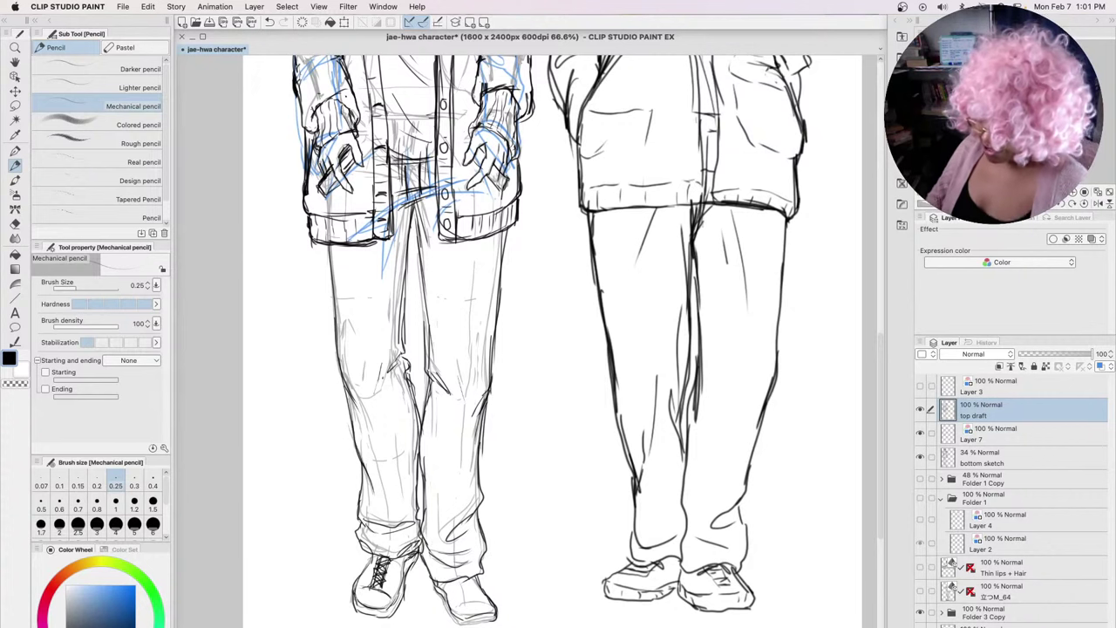
{"action": "left_click_drag", "start_coordinate": [405, 555], "coordinate": [411, 571]}
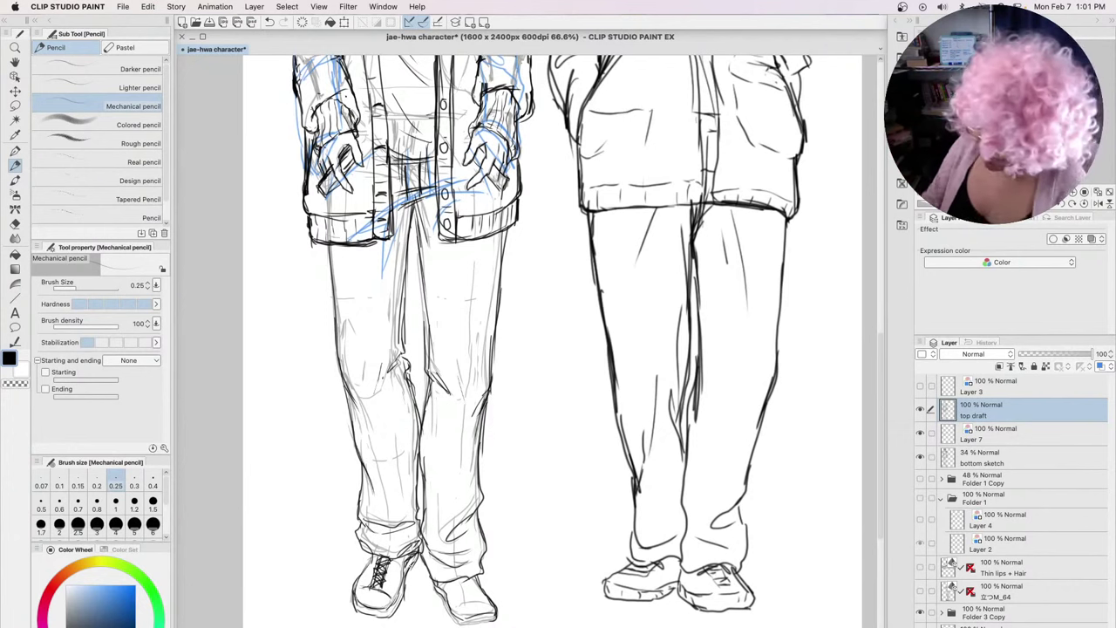
{"action": "left_click_drag", "start_coordinate": [455, 581], "coordinate": [478, 601]}
{"action": "mouse_move", "coordinate": [460, 599]}
{"action": "left_mouse_down"}
{"action": "mouse_move", "coordinate": [485, 605]}
{"action": "mouse_move", "coordinate": [463, 584]}
{"action": "mouse_move", "coordinate": [500, 614]}
{"action": "mouse_move", "coordinate": [451, 611]}
{"action": "mouse_move", "coordinate": [456, 625]}
{"action": "mouse_move", "coordinate": [503, 608]}
{"action": "left_mouse_up"}
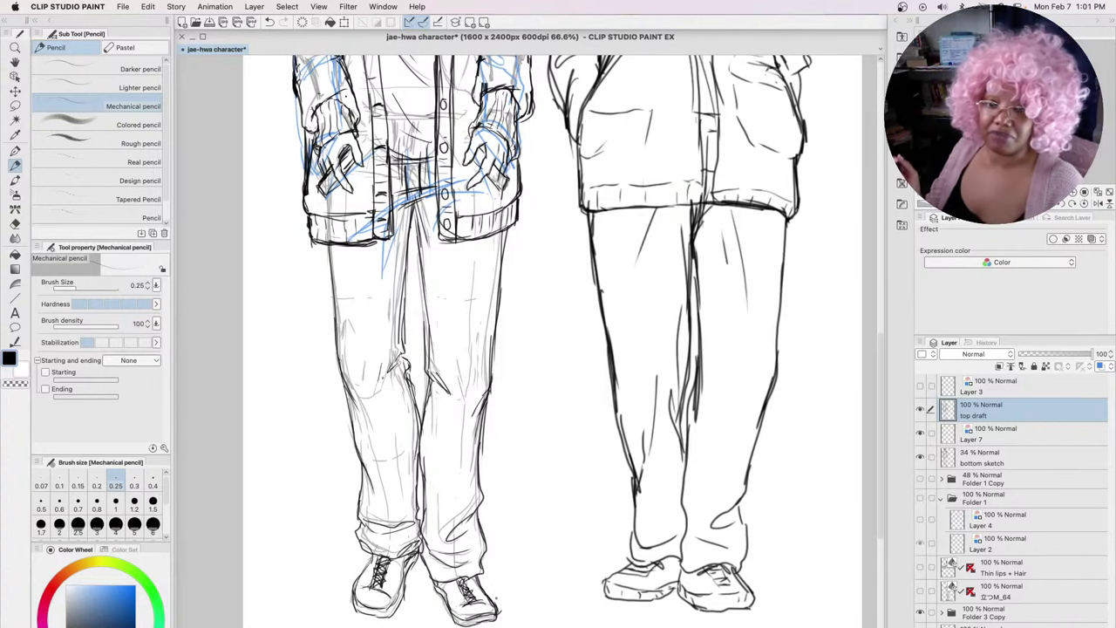
Darken the trouser crotch with short crease strokes between the lower ends of the cardigan's front bands
{"action": "left_click_drag", "start_coordinate": [881, 363], "coordinate": [876, 237]}
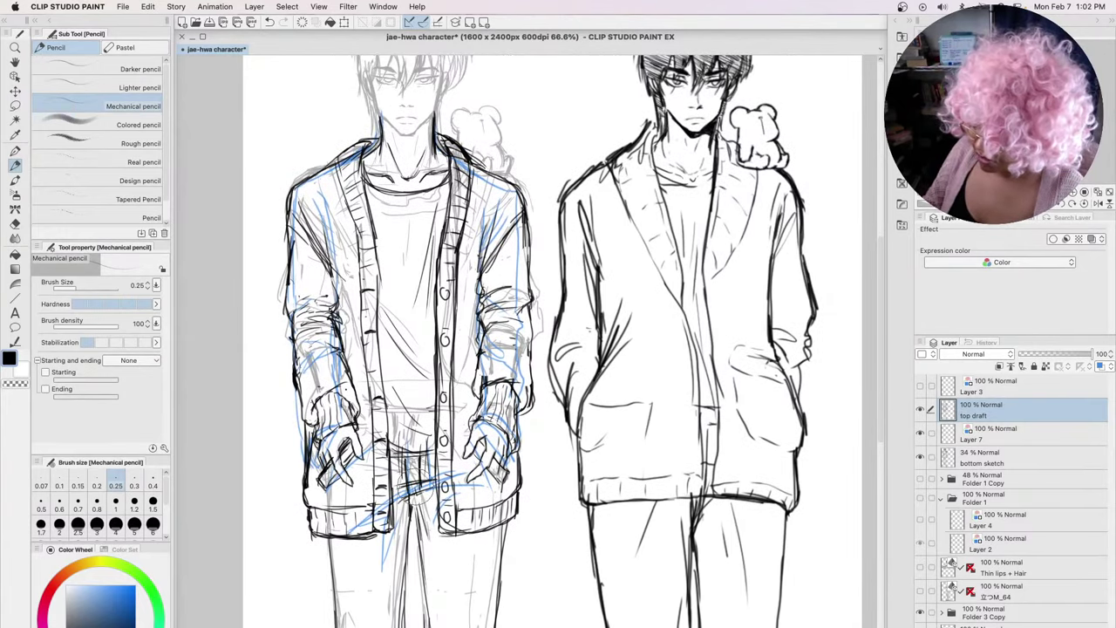
{"action": "mouse_move", "coordinate": [412, 493]}
{"action": "left_mouse_down"}
{"action": "mouse_move", "coordinate": [417, 521]}
{"action": "mouse_move", "coordinate": [410, 503]}
{"action": "mouse_move", "coordinate": [429, 488]}
{"action": "mouse_move", "coordinate": [420, 528]}
{"action": "mouse_move", "coordinate": [401, 506]}
{"action": "mouse_move", "coordinate": [406, 565]}
{"action": "mouse_move", "coordinate": [414, 507]}
{"action": "left_mouse_up"}
{"action": "left_click_drag", "start_coordinate": [423, 503], "coordinate": [415, 514]}
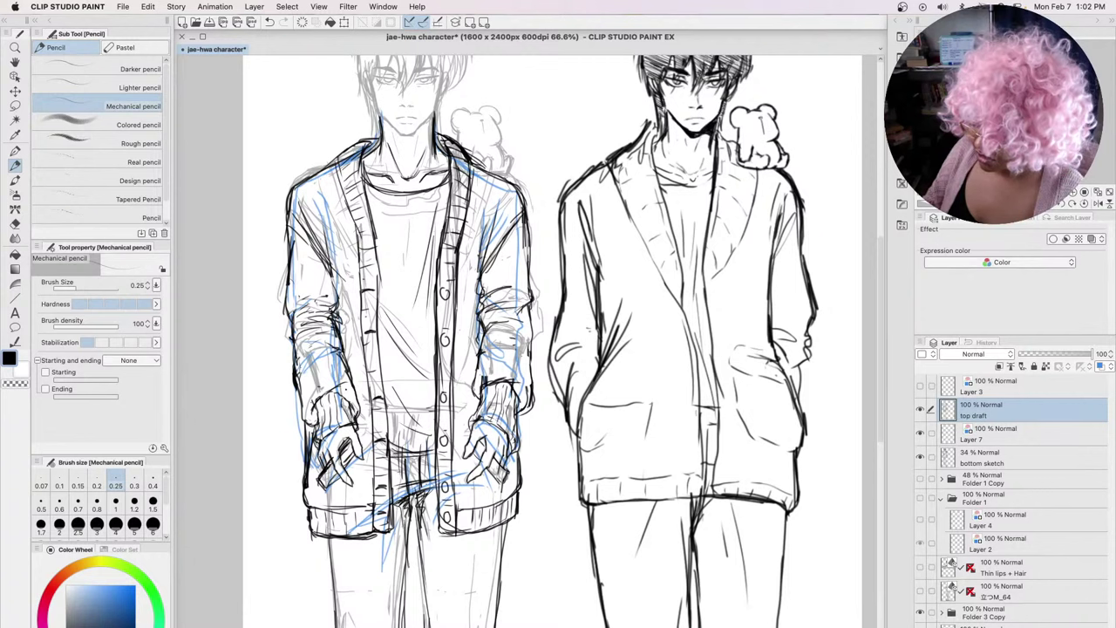
{"action": "mouse_move", "coordinate": [418, 462]}
{"action": "left_mouse_down"}
{"action": "mouse_move", "coordinate": [415, 492]}
{"action": "mouse_move", "coordinate": [402, 486]}
{"action": "mouse_move", "coordinate": [403, 497]}
{"action": "left_mouse_up"}
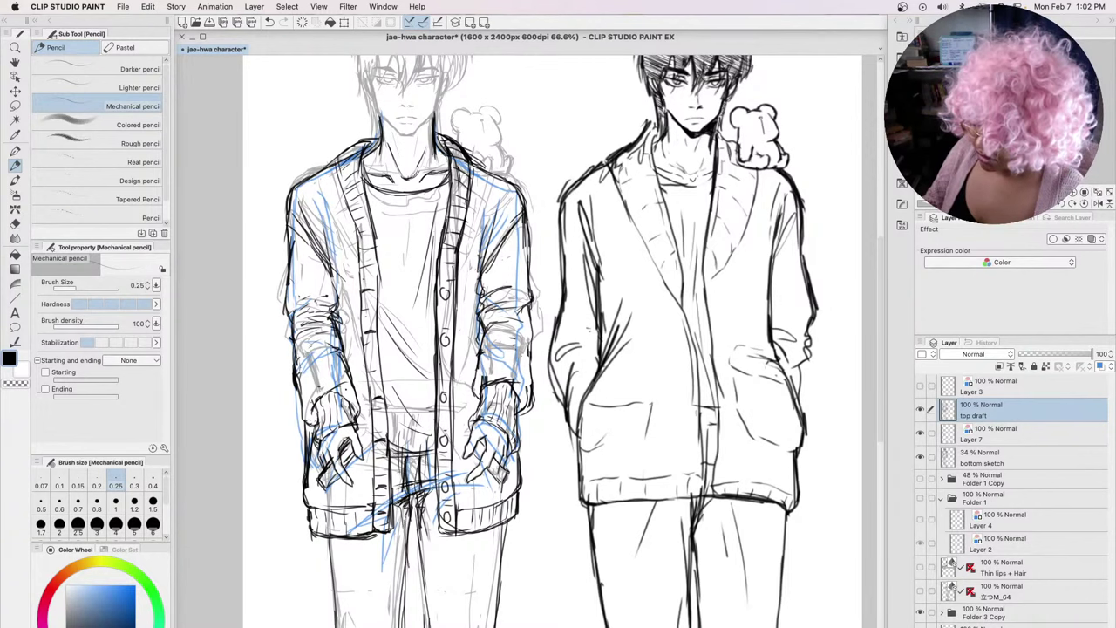
Trace the small teddy bear sitting on the cardigan shoulder, with its ears, head, body, legs and feet, over the faint sketch
{"action": "scroll", "coordinate": [880, 426], "scroll_direction": "up", "scroll_amount": 5}
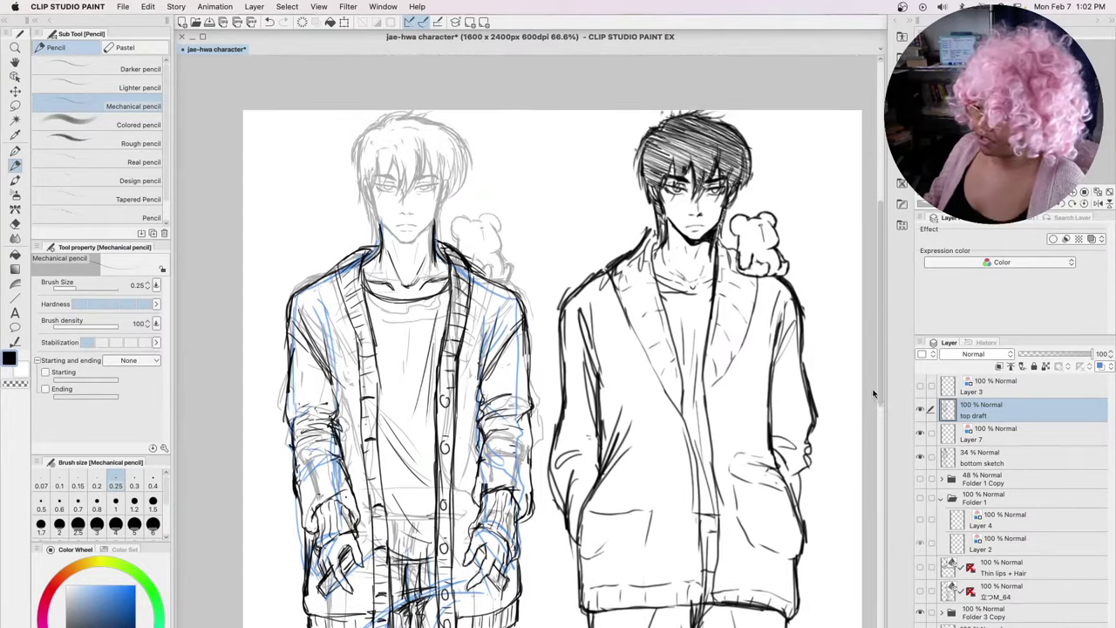
{"action": "left_click_drag", "start_coordinate": [380, 367], "coordinate": [422, 364]}
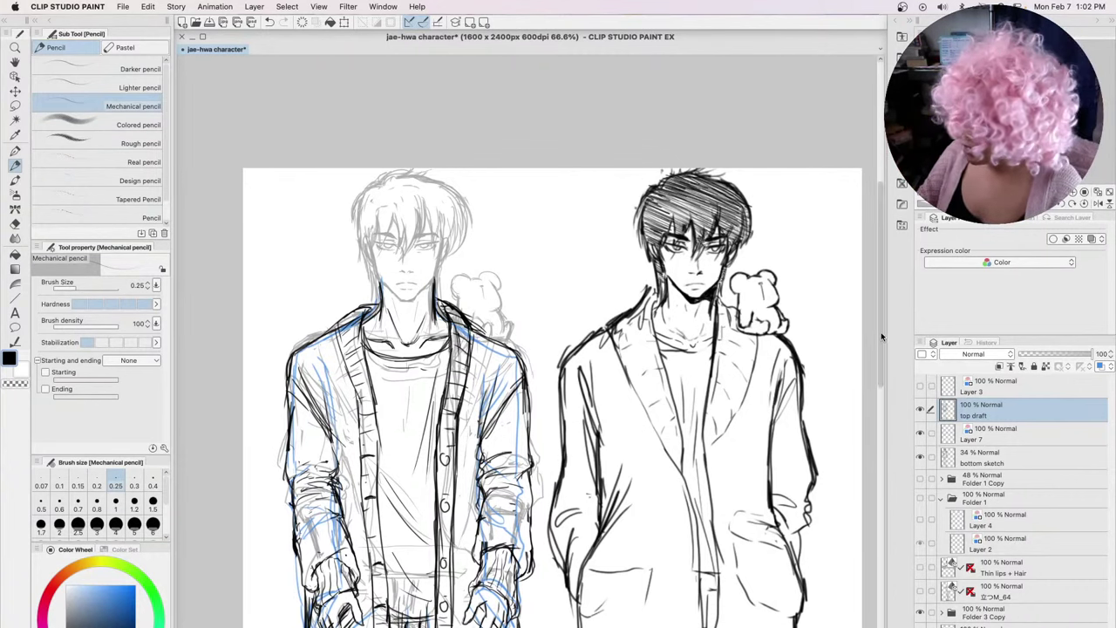
{"action": "left_click_drag", "start_coordinate": [880, 331], "coordinate": [880, 319]}
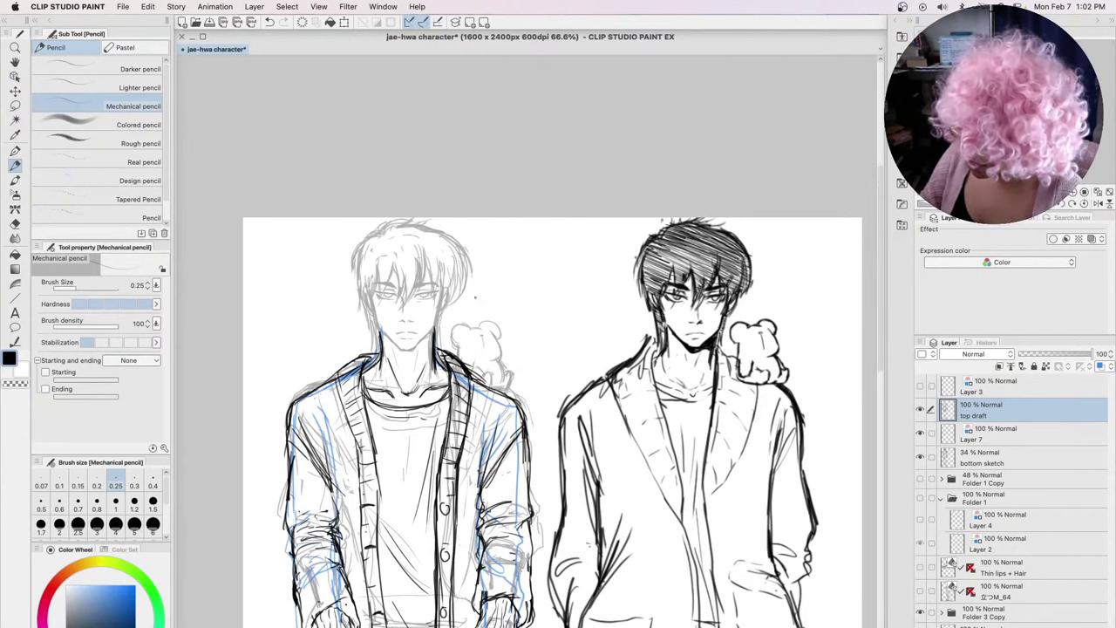
{"action": "mouse_move", "coordinate": [475, 340]}
{"action": "left_mouse_down"}
{"action": "mouse_move", "coordinate": [478, 382]}
{"action": "mouse_move", "coordinate": [476, 324]}
{"action": "mouse_move", "coordinate": [452, 337]}
{"action": "mouse_move", "coordinate": [457, 347]}
{"action": "mouse_move", "coordinate": [463, 324]}
{"action": "mouse_move", "coordinate": [500, 322]}
{"action": "mouse_move", "coordinate": [497, 359]}
{"action": "mouse_move", "coordinate": [455, 362]}
{"action": "mouse_move", "coordinate": [467, 390]}
{"action": "mouse_move", "coordinate": [479, 378]}
{"action": "mouse_move", "coordinate": [471, 393]}
{"action": "mouse_move", "coordinate": [482, 401]}
{"action": "left_mouse_up"}
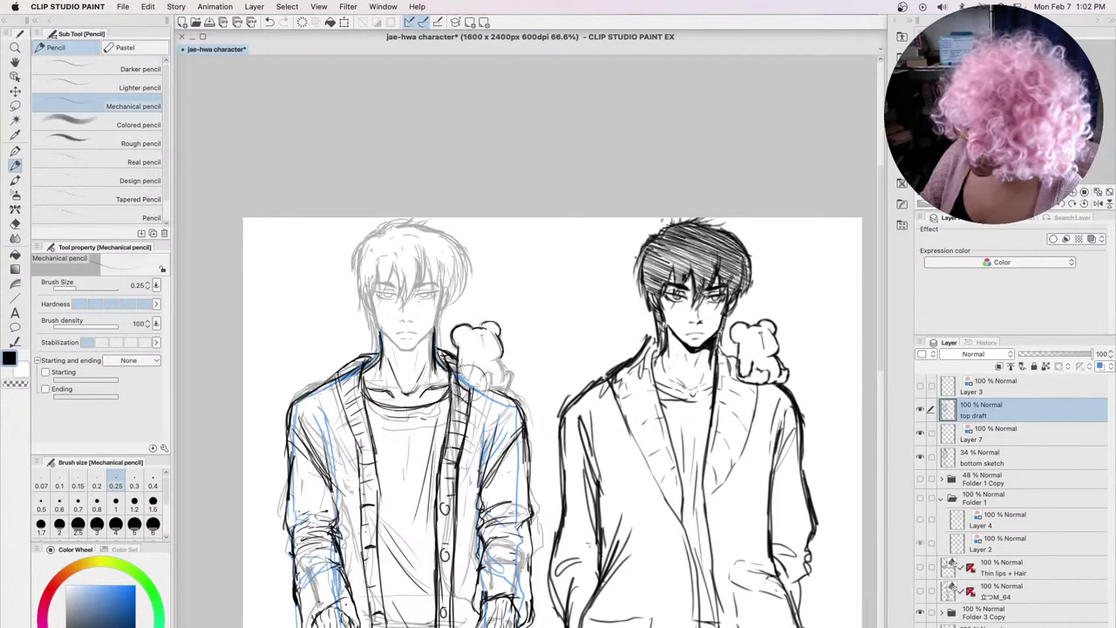
{"action": "left_click_drag", "start_coordinate": [499, 361], "coordinate": [470, 397]}
{"action": "mouse_move", "coordinate": [491, 340]}
{"action": "left_mouse_down"}
{"action": "mouse_move", "coordinate": [474, 376]}
{"action": "mouse_move", "coordinate": [475, 394]}
{"action": "mouse_move", "coordinate": [491, 394]}
{"action": "mouse_move", "coordinate": [475, 376]}
{"action": "mouse_move", "coordinate": [458, 381]}
{"action": "mouse_move", "coordinate": [488, 362]}
{"action": "mouse_move", "coordinate": [501, 381]}
{"action": "mouse_move", "coordinate": [491, 392]}
{"action": "mouse_move", "coordinate": [504, 383]}
{"action": "left_mouse_up"}
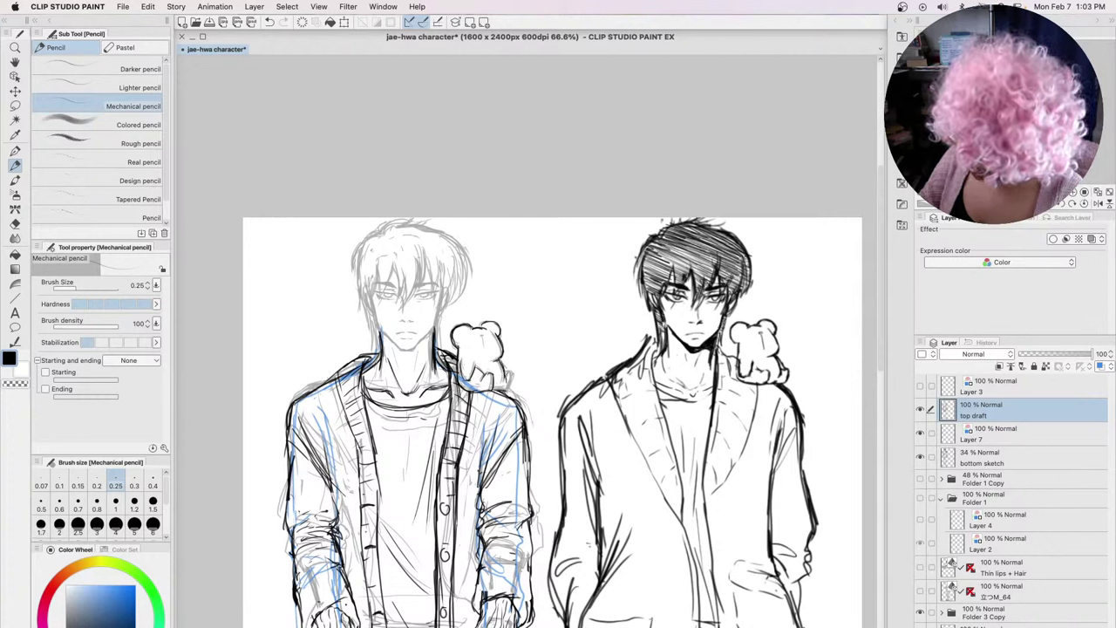
{"action": "left_click_drag", "start_coordinate": [515, 373], "coordinate": [504, 393]}
{"action": "mouse_move", "coordinate": [514, 377]}
{"action": "left_mouse_down"}
{"action": "mouse_move", "coordinate": [511, 389]}
{"action": "mouse_move", "coordinate": [503, 380]}
{"action": "mouse_move", "coordinate": [510, 392]}
{"action": "mouse_move", "coordinate": [474, 396]}
{"action": "left_mouse_up"}
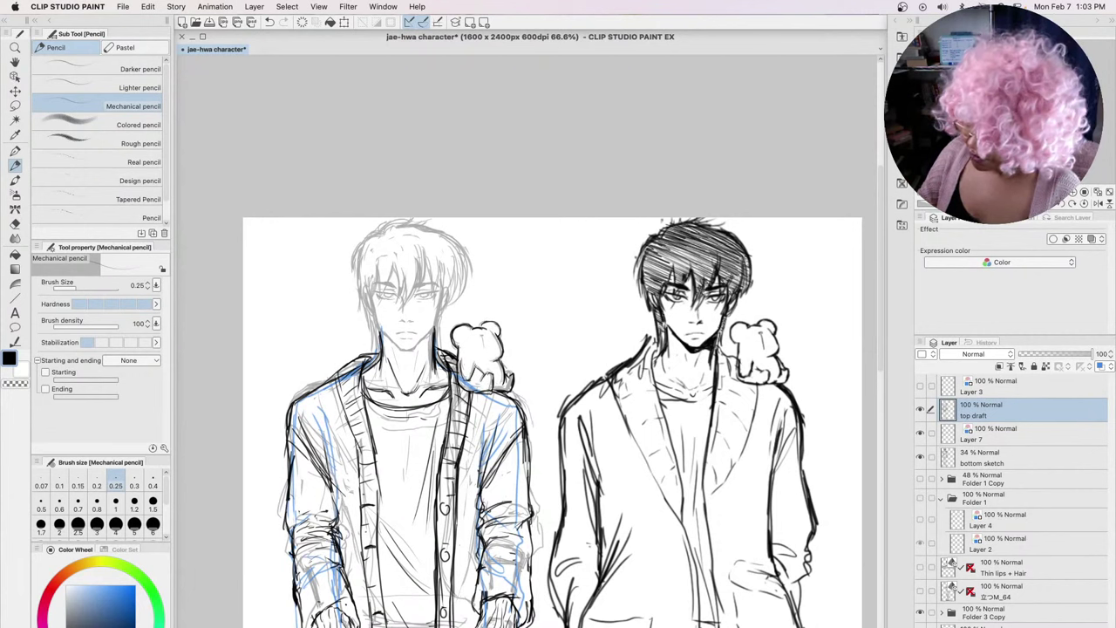
{"action": "left_click_drag", "start_coordinate": [457, 353], "coordinate": [457, 375]}
{"action": "mouse_move", "coordinate": [460, 374]}
{"action": "left_mouse_down"}
{"action": "mouse_move", "coordinate": [454, 385]}
{"action": "mouse_move", "coordinate": [466, 393]}
{"action": "left_mouse_up"}
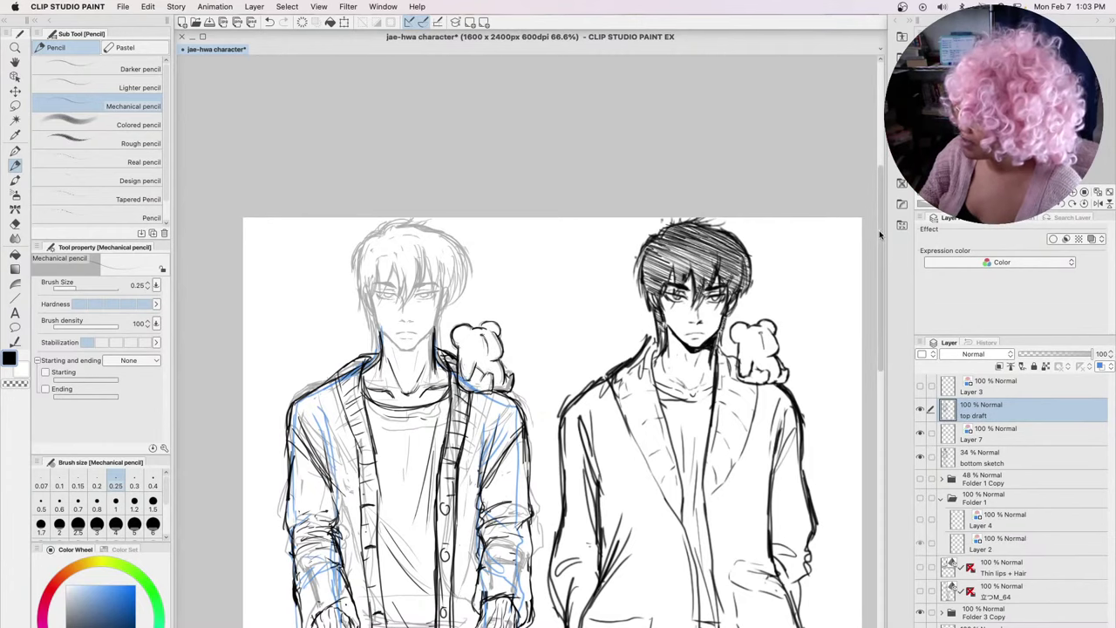
Outline the sketched character's jawline down to the pointed chin, and draw the nose and closed mouth
{"action": "scroll", "coordinate": [877, 271], "scroll_direction": "down", "scroll_amount": 3}
{"action": "scroll", "coordinate": [877, 272], "scroll_direction": "down", "scroll_amount": 2}
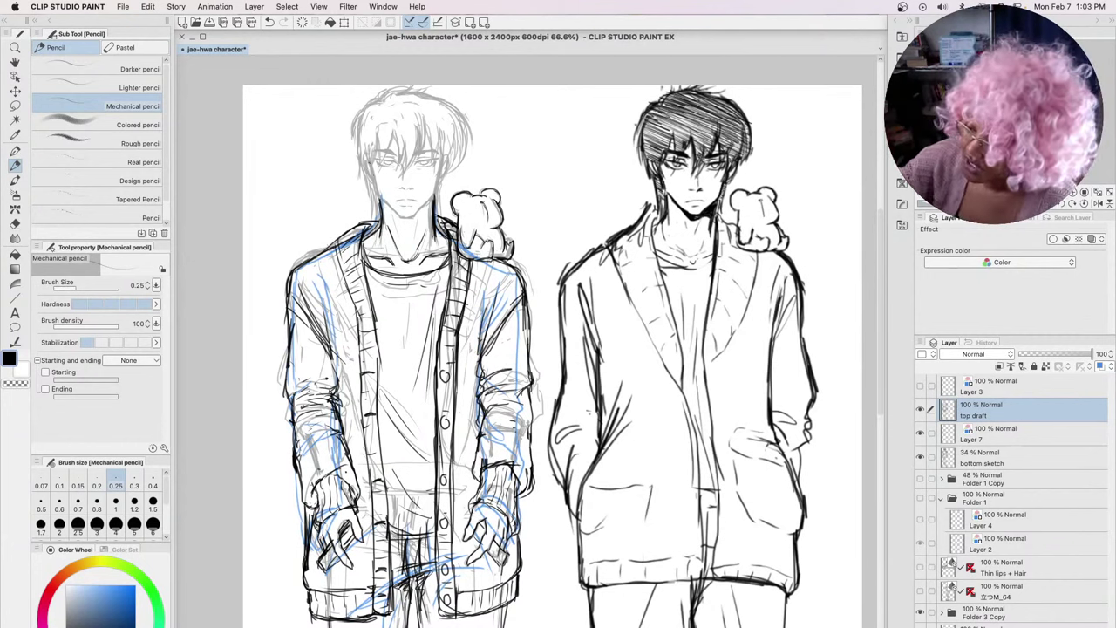
{"action": "mouse_move", "coordinate": [373, 171]}
{"action": "left_mouse_down"}
{"action": "mouse_move", "coordinate": [398, 218]}
{"action": "mouse_move", "coordinate": [424, 207]}
{"action": "mouse_move", "coordinate": [436, 178]}
{"action": "mouse_move", "coordinate": [436, 192]}
{"action": "left_mouse_up"}
{"action": "left_click_drag", "start_coordinate": [414, 220], "coordinate": [423, 209]}
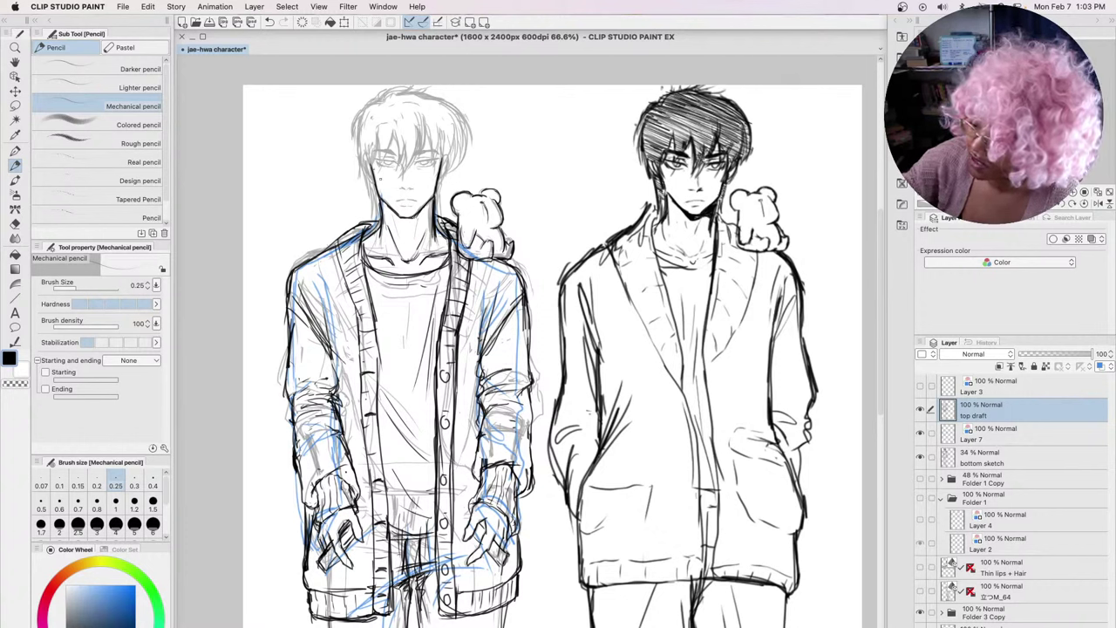
{"action": "left_click_drag", "start_coordinate": [371, 166], "coordinate": [398, 214]}
{"action": "left_click_drag", "start_coordinate": [398, 217], "coordinate": [412, 213]}
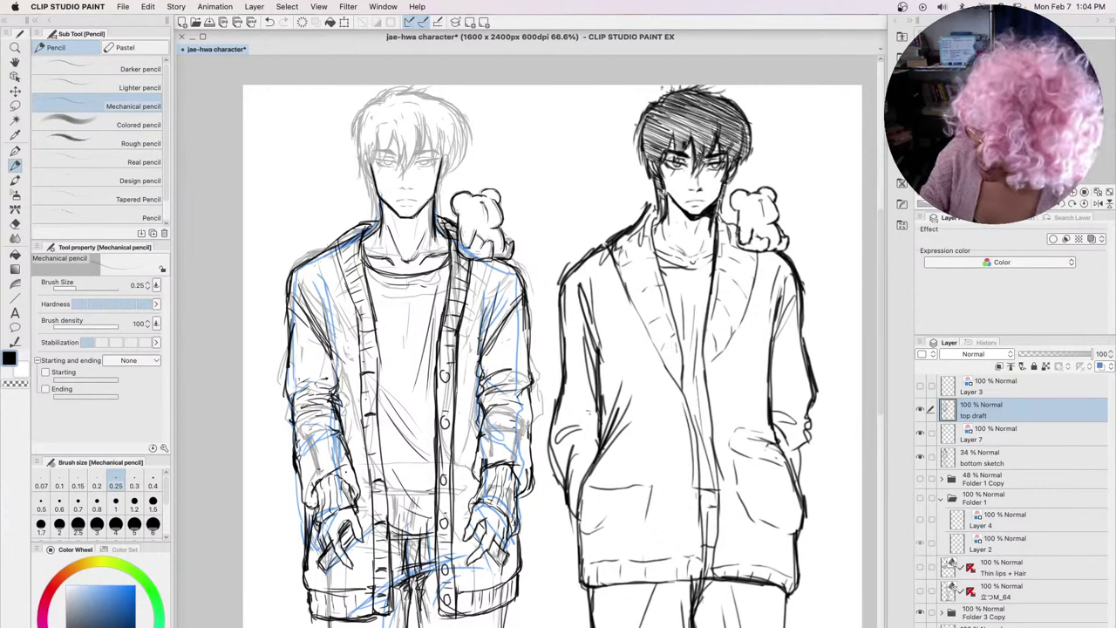
{"action": "left_click_drag", "start_coordinate": [427, 201], "coordinate": [413, 217]}
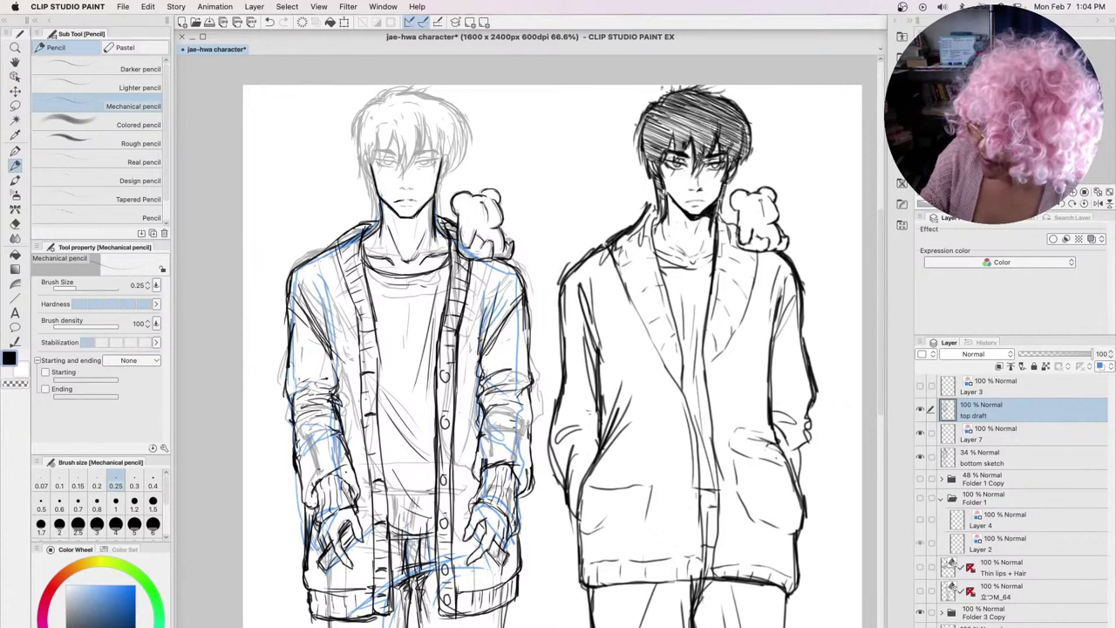
{"action": "left_click_drag", "start_coordinate": [400, 207], "coordinate": [413, 206]}
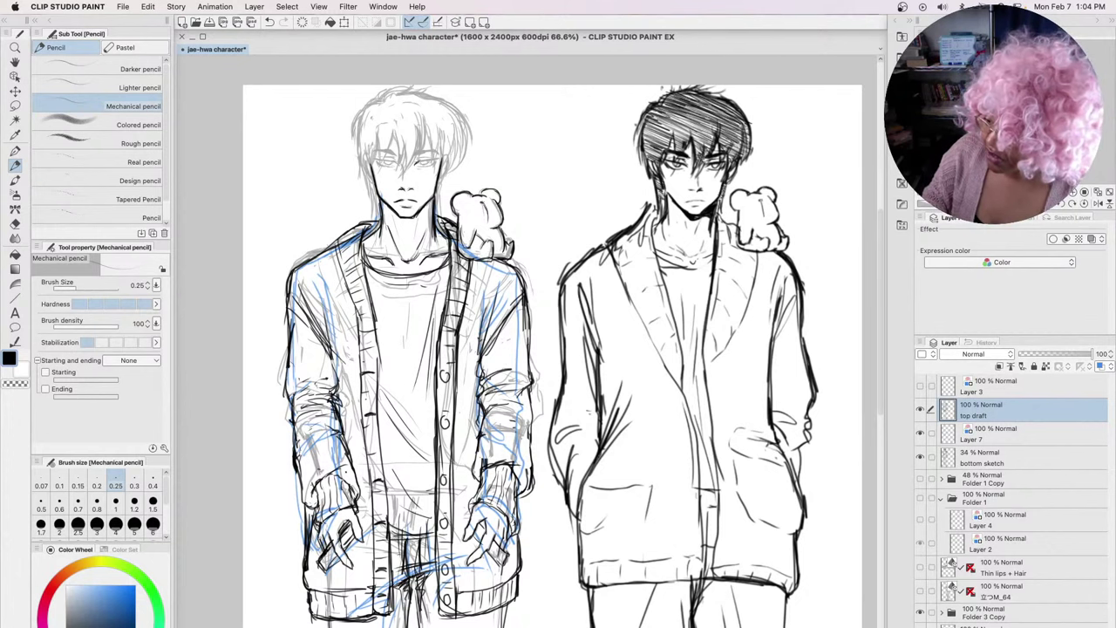
Draw the upper lid, iris and lower lid of the bear-side eye, with a thick eyebrow above it
{"action": "left_click_drag", "start_coordinate": [417, 162], "coordinate": [435, 159]}
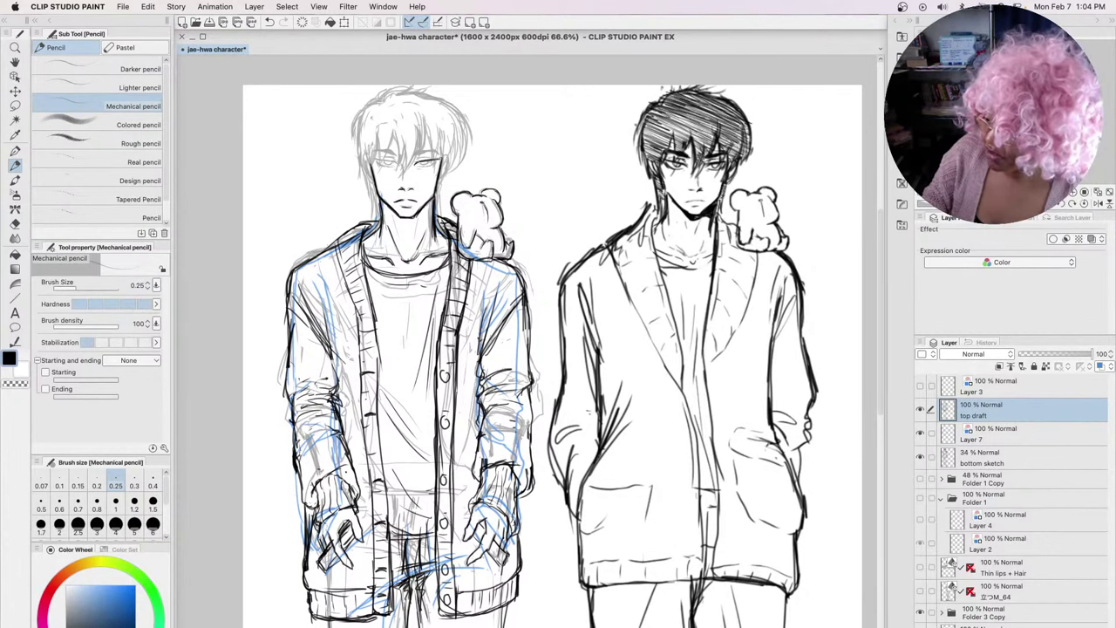
{"action": "scroll", "coordinate": [530, 345], "scroll_direction": "up", "scroll_amount": 2}
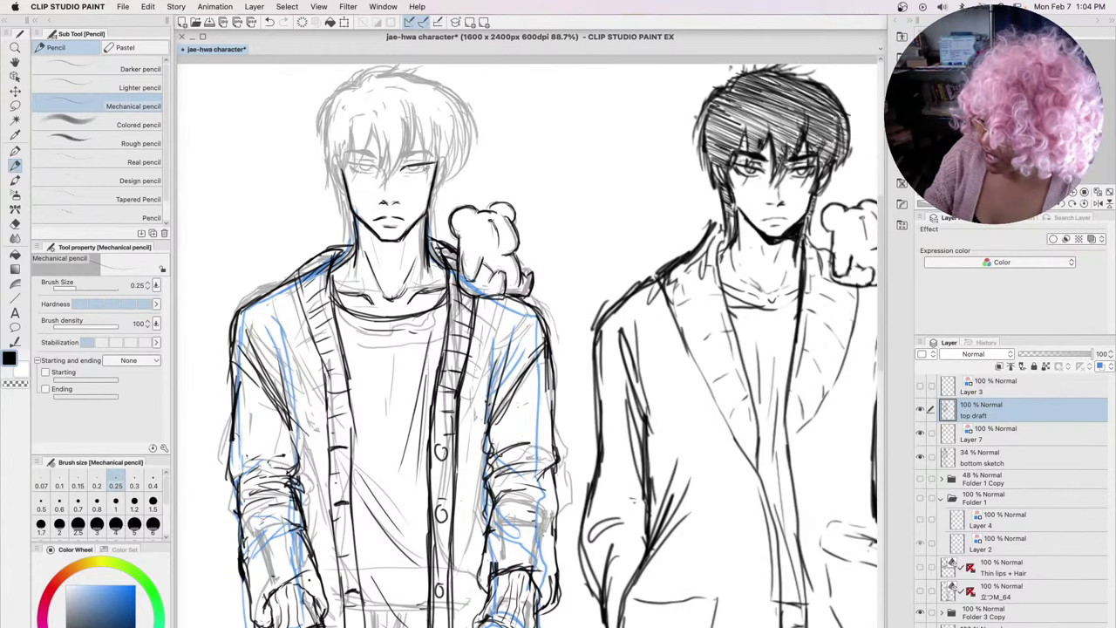
{"action": "left_click_drag", "start_coordinate": [407, 172], "coordinate": [433, 166]}
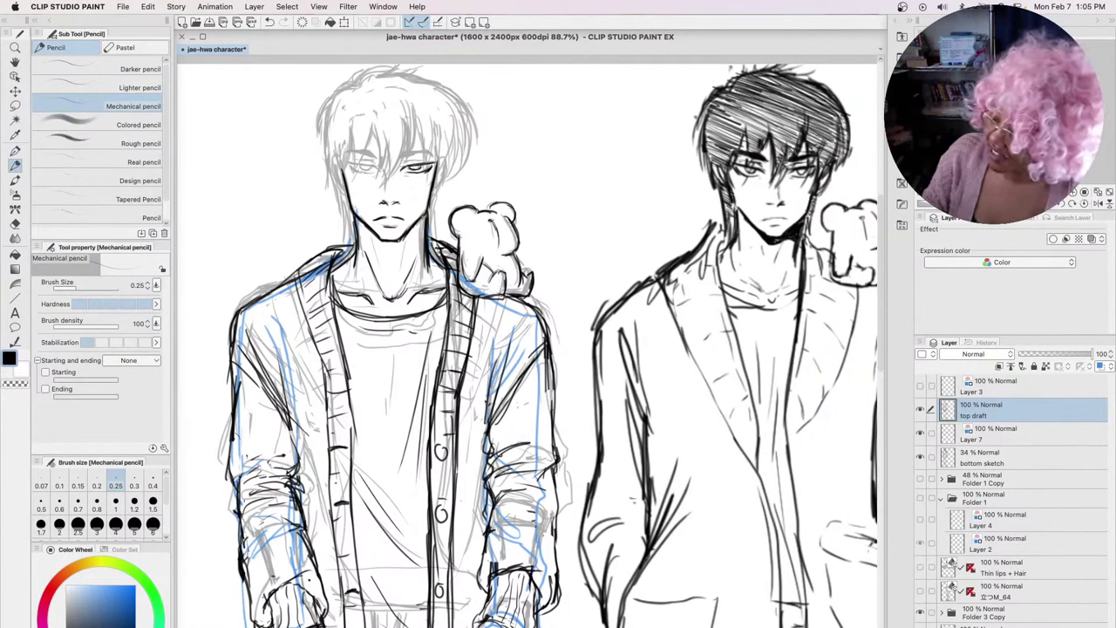
{"action": "left_click_drag", "start_coordinate": [419, 206], "coordinate": [427, 220]}
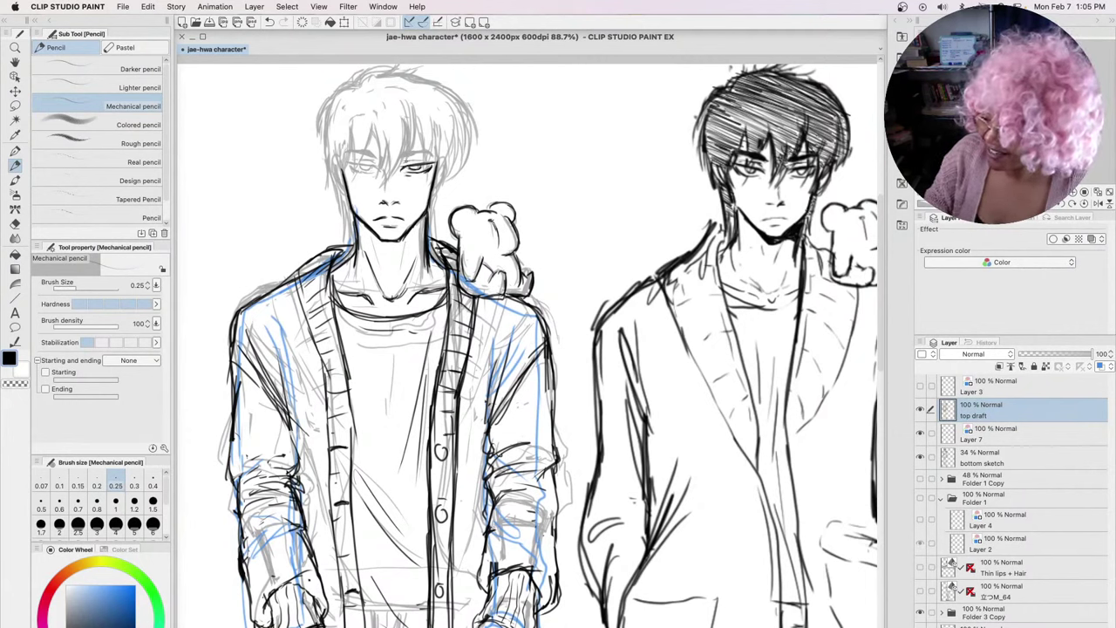
{"action": "left_click_drag", "start_coordinate": [402, 164], "coordinate": [431, 149]}
{"action": "left_click_drag", "start_coordinate": [527, 156], "coordinate": [586, 146]}
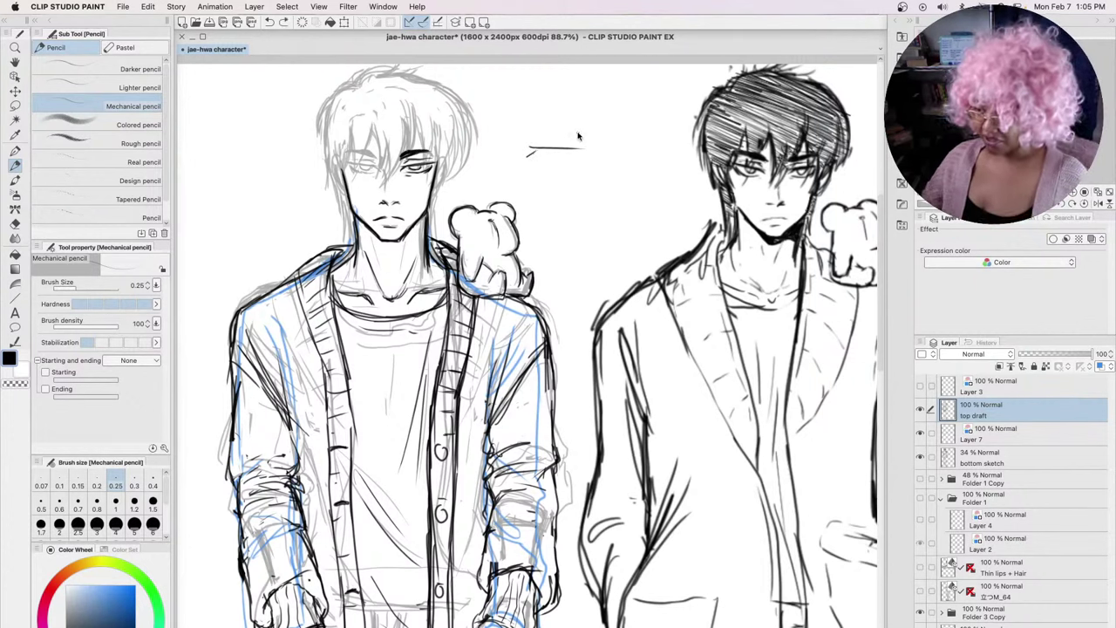
{"action": "key", "text": "super+z"}
{"action": "key", "text": "super+z"}
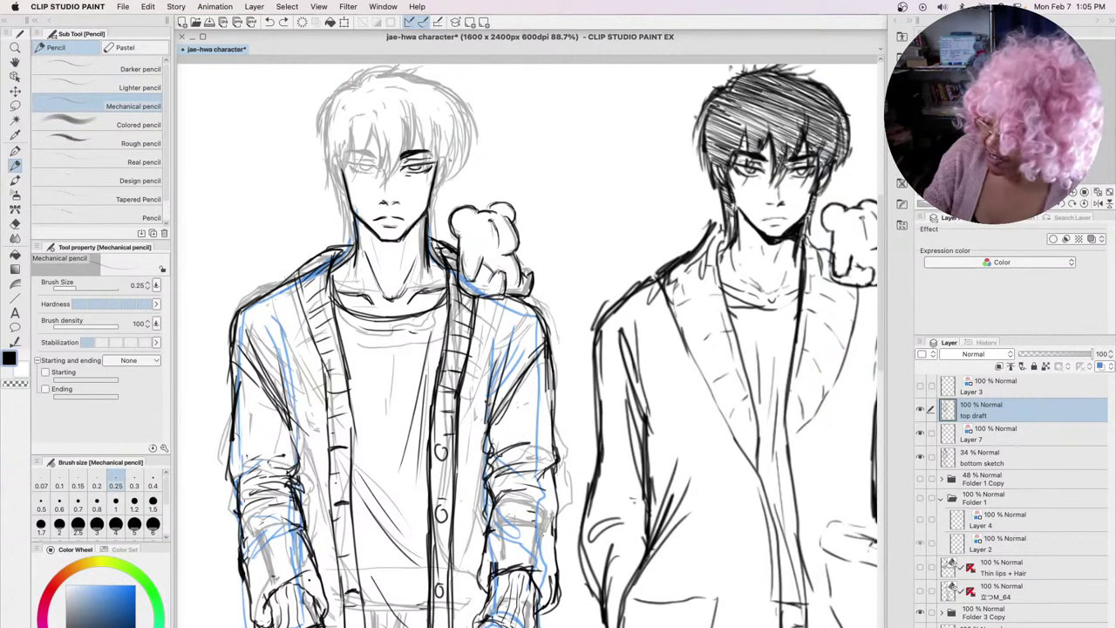
Extend the outer end of the bear-side eyebrow, and draw the opposite eyebrow with the canvas view flipped horizontally
{"action": "left_click_drag", "start_coordinate": [422, 150], "coordinate": [434, 157]}
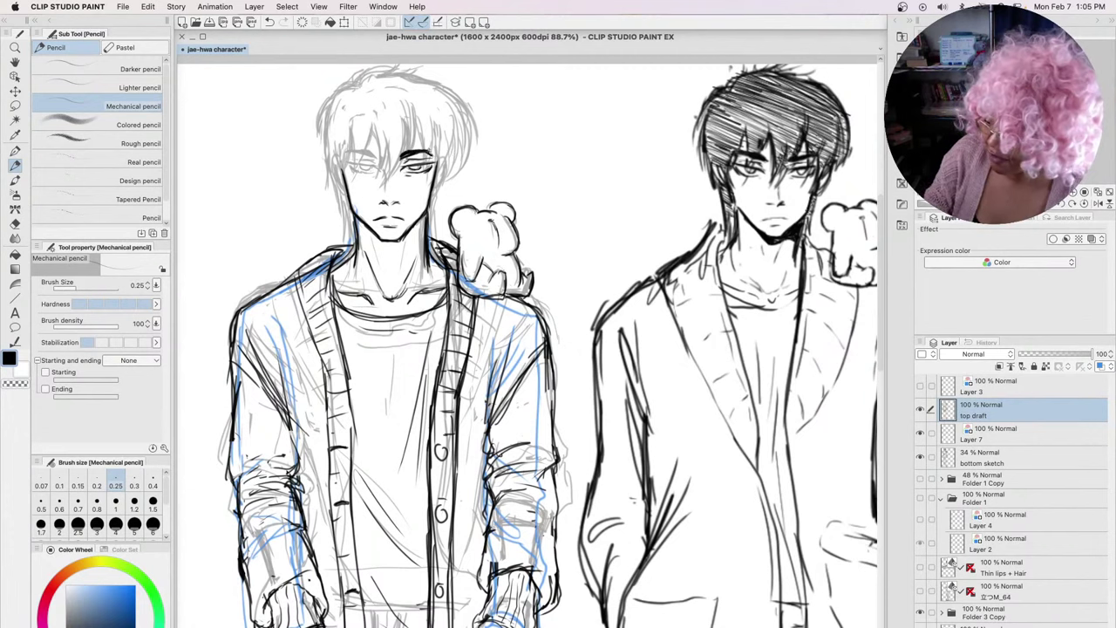
{"action": "key", "text": "h"}
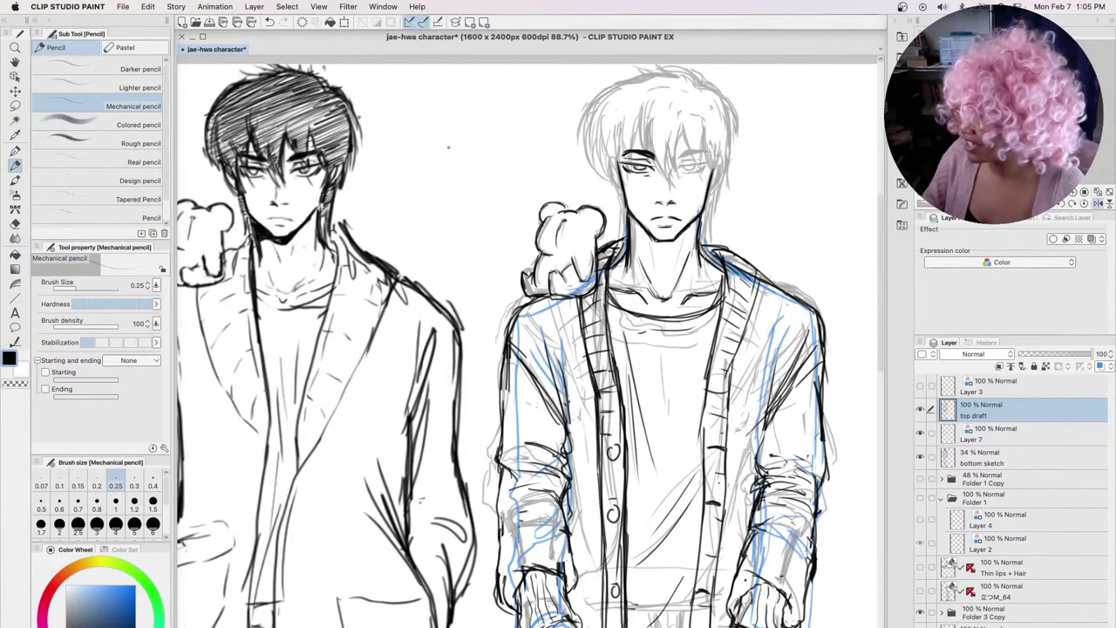
{"action": "left_click_drag", "start_coordinate": [679, 159], "coordinate": [699, 150]}
{"action": "left_click_drag", "start_coordinate": [683, 157], "coordinate": [707, 150]}
{"action": "left_click_drag", "start_coordinate": [691, 155], "coordinate": [717, 150]}
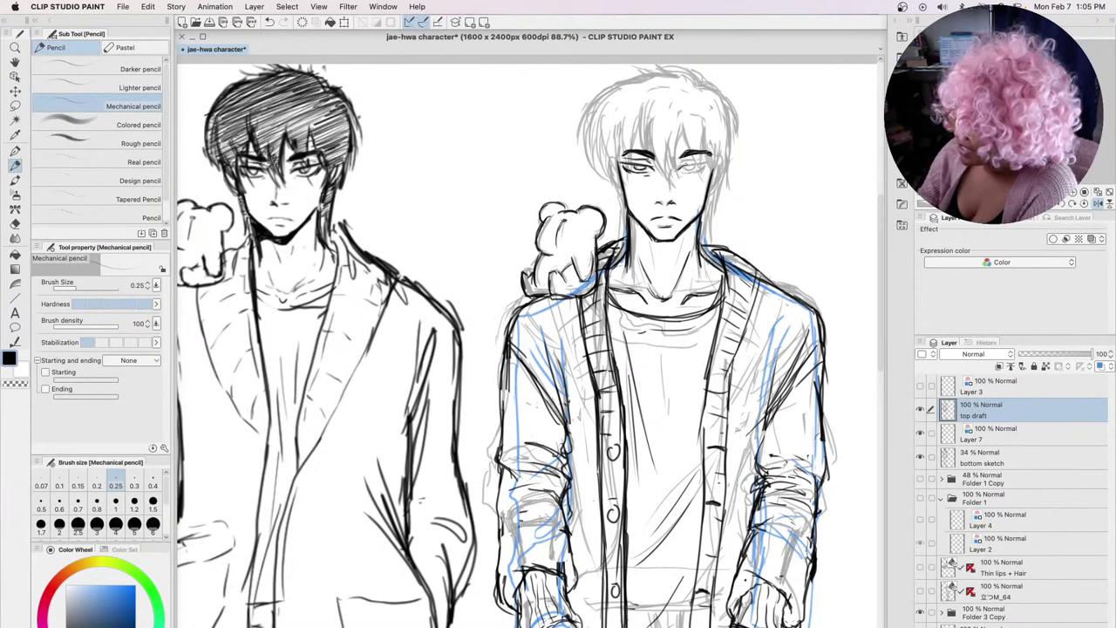
Draw the upper lid, crease and iris of the eye farther from the bear, matching the finished eye
{"action": "left_click_drag", "start_coordinate": [680, 163], "coordinate": [720, 155]}
{"action": "left_click_drag", "start_coordinate": [626, 160], "coordinate": [638, 158]}
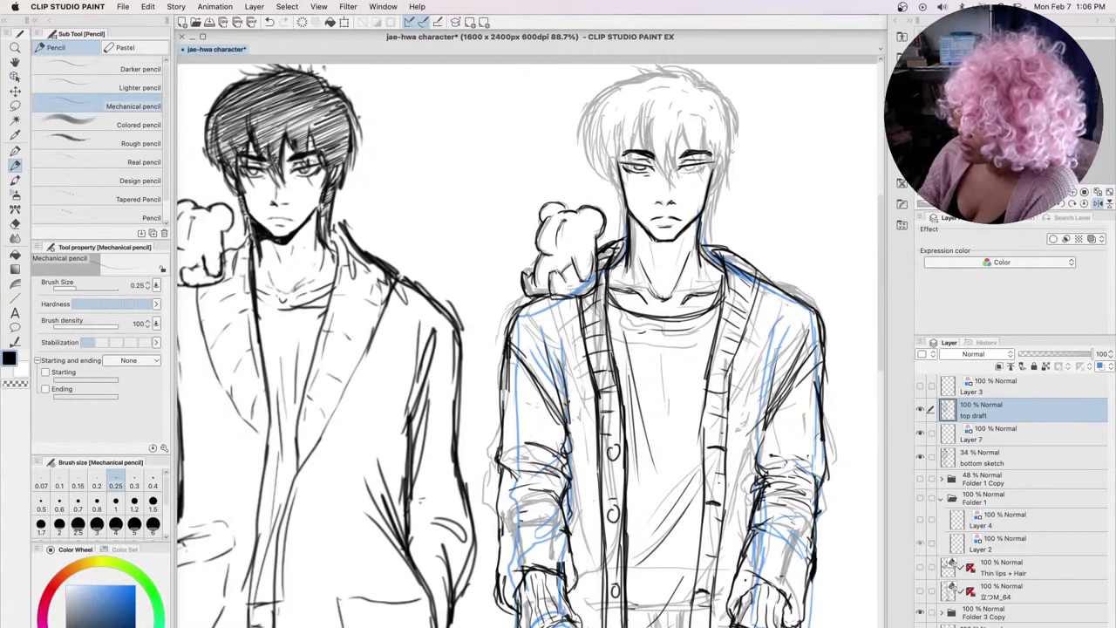
{"action": "left_click_drag", "start_coordinate": [701, 164], "coordinate": [708, 163]}
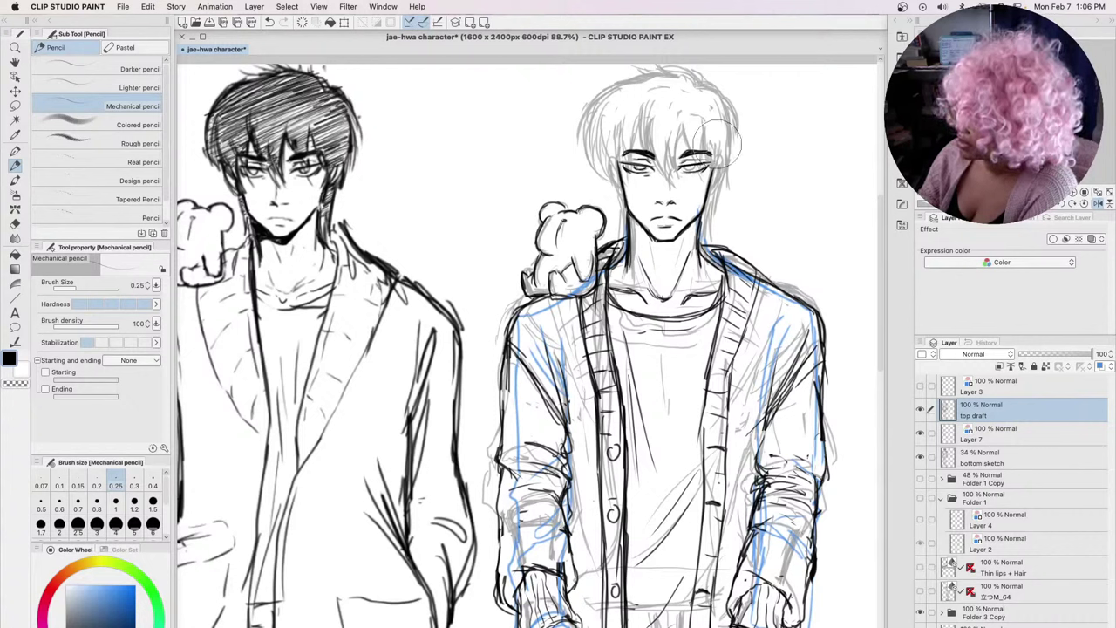
{"action": "mouse_move", "coordinate": [685, 170]}
{"action": "left_mouse_down"}
{"action": "mouse_move", "coordinate": [715, 161]}
{"action": "mouse_move", "coordinate": [697, 164]}
{"action": "left_mouse_up"}
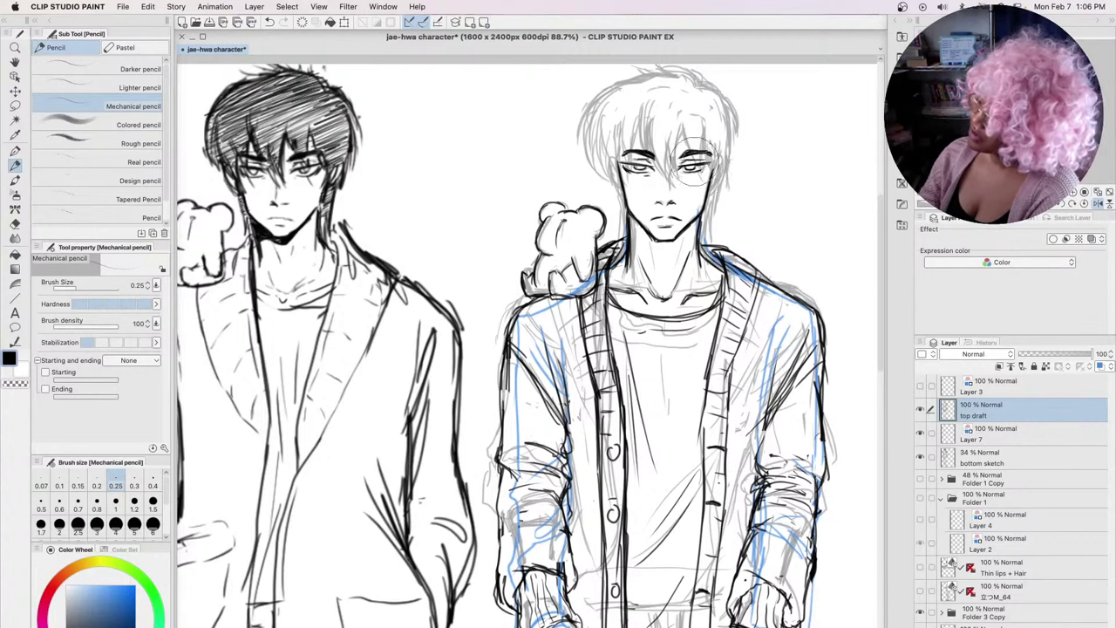
{"action": "left_click_drag", "start_coordinate": [703, 166], "coordinate": [714, 161]}
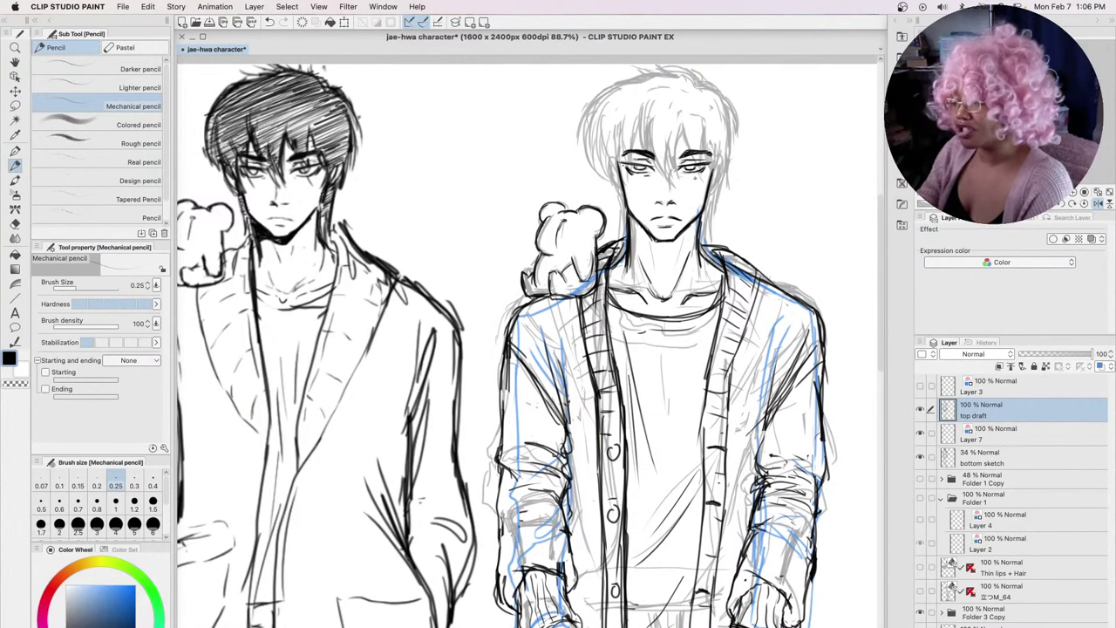
{"action": "mouse_move", "coordinate": [697, 148]}
{"action": "left_mouse_down"}
{"action": "mouse_move", "coordinate": [716, 184]}
{"action": "mouse_move", "coordinate": [680, 192]}
{"action": "mouse_move", "coordinate": [669, 157]}
{"action": "mouse_move", "coordinate": [697, 146]}
{"action": "mouse_move", "coordinate": [686, 142]}
{"action": "left_mouse_up"}
{"action": "key", "text": "ctrl+z"}
{"action": "key", "text": "ctrl+z"}
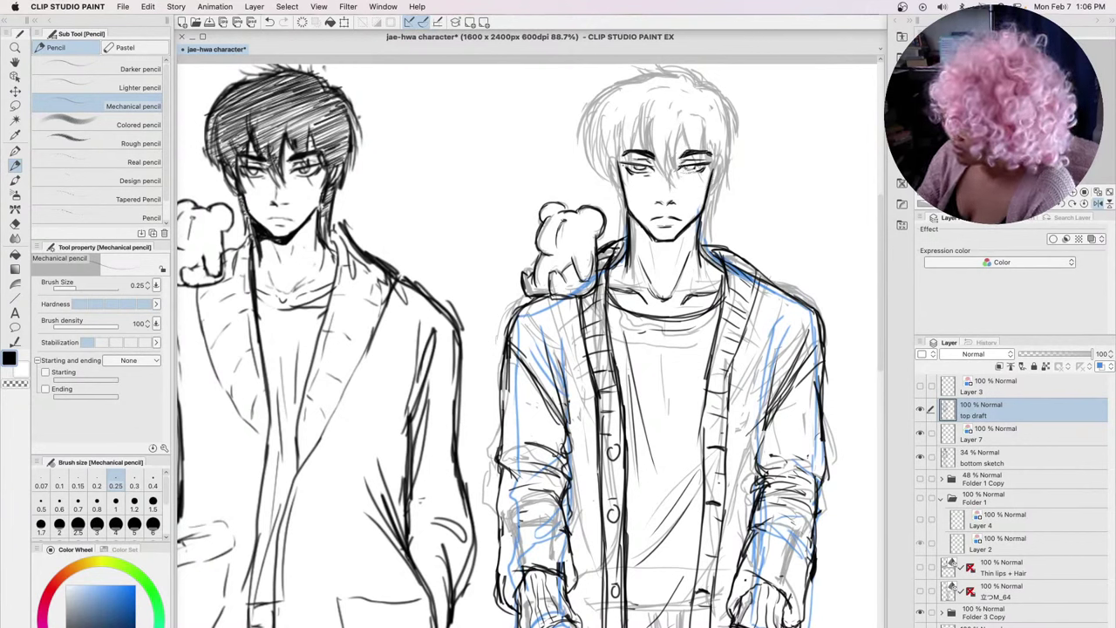
Refine the iris and lower lid of the eye farther from the bear, and touch up the bear-side eye
{"action": "left_click_drag", "start_coordinate": [687, 168], "coordinate": [703, 169]}
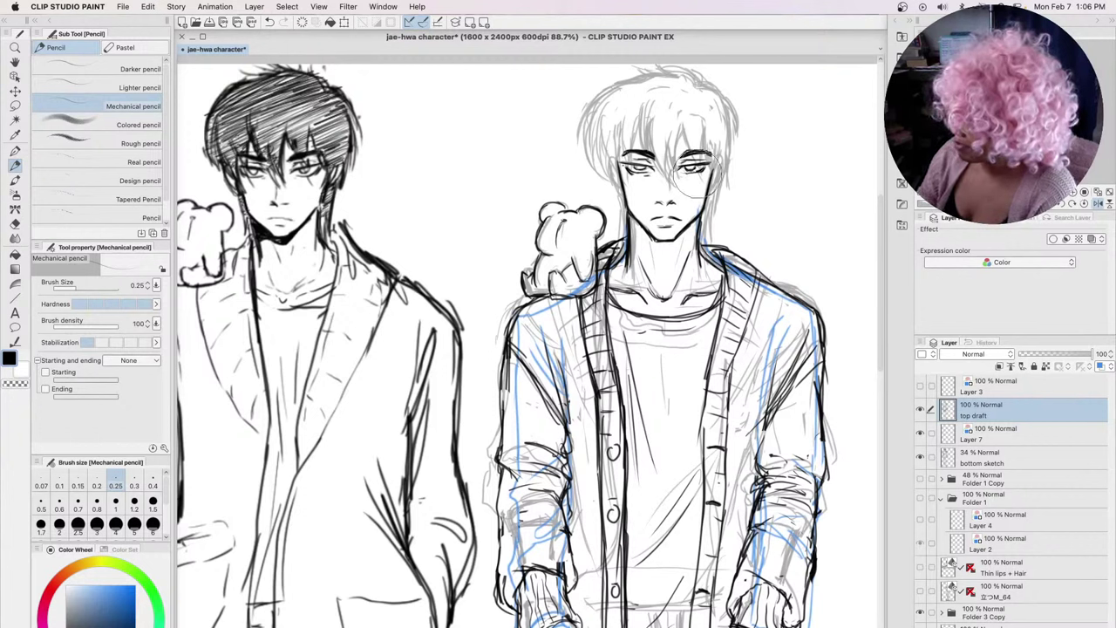
{"action": "left_click_drag", "start_coordinate": [707, 127], "coordinate": [711, 129]}
{"action": "key", "text": "ctrl+z"}
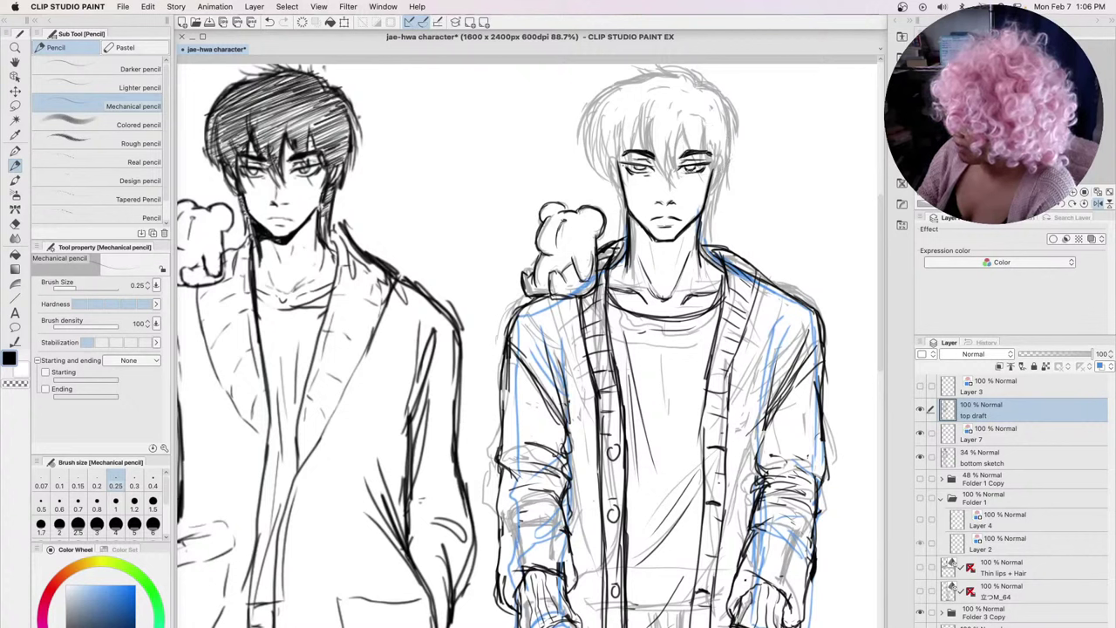
{"action": "left_click_drag", "start_coordinate": [694, 174], "coordinate": [705, 169]}
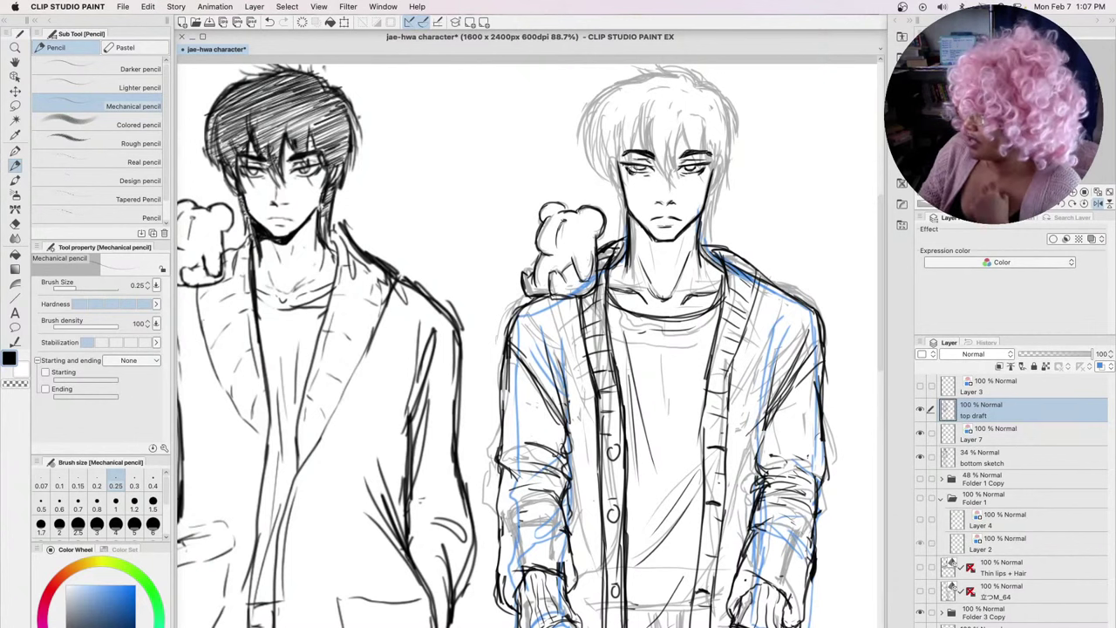
{"action": "left_click_drag", "start_coordinate": [634, 169], "coordinate": [632, 174]}
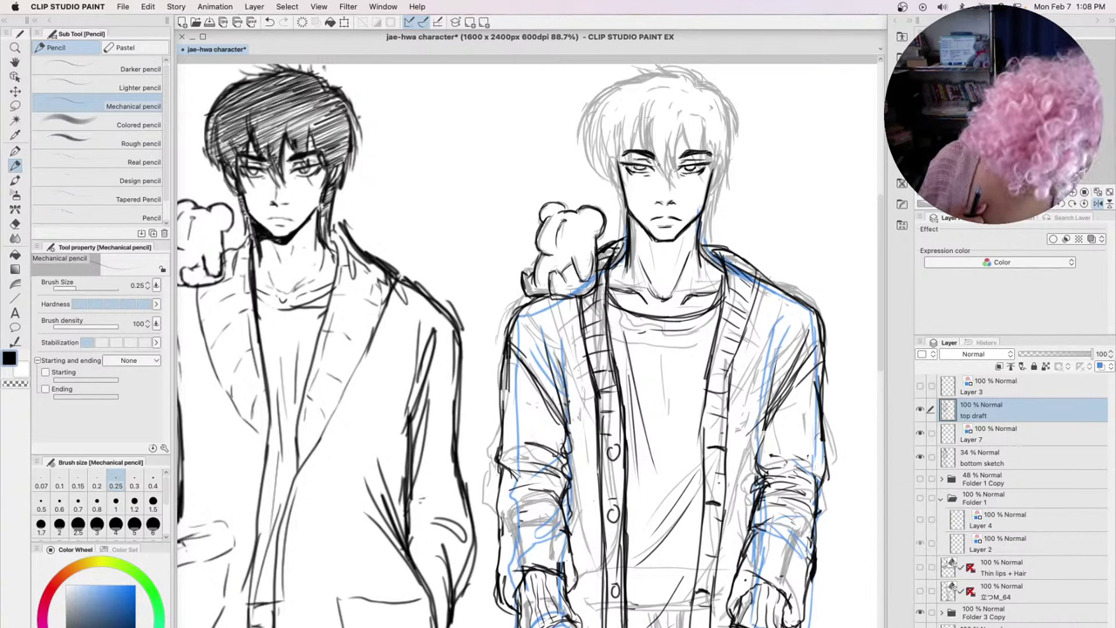
Show the Thin lips + Hair head model and the 立つM_64 body model for reference, and hide both again
{"action": "left_click", "coordinate": [918, 568]}
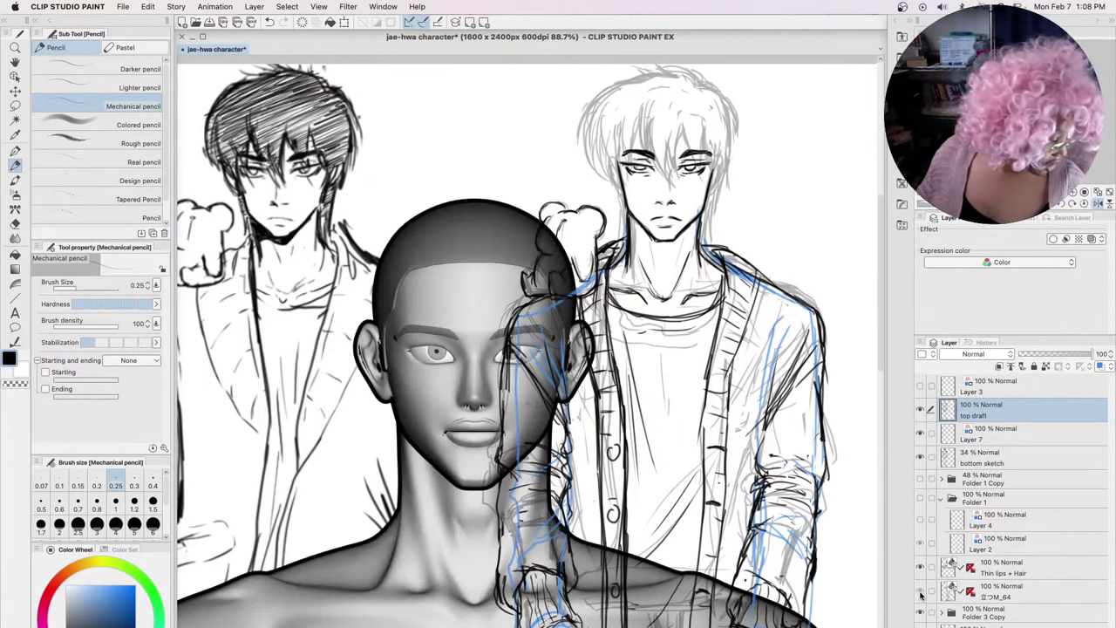
{"action": "left_click", "coordinate": [919, 592]}
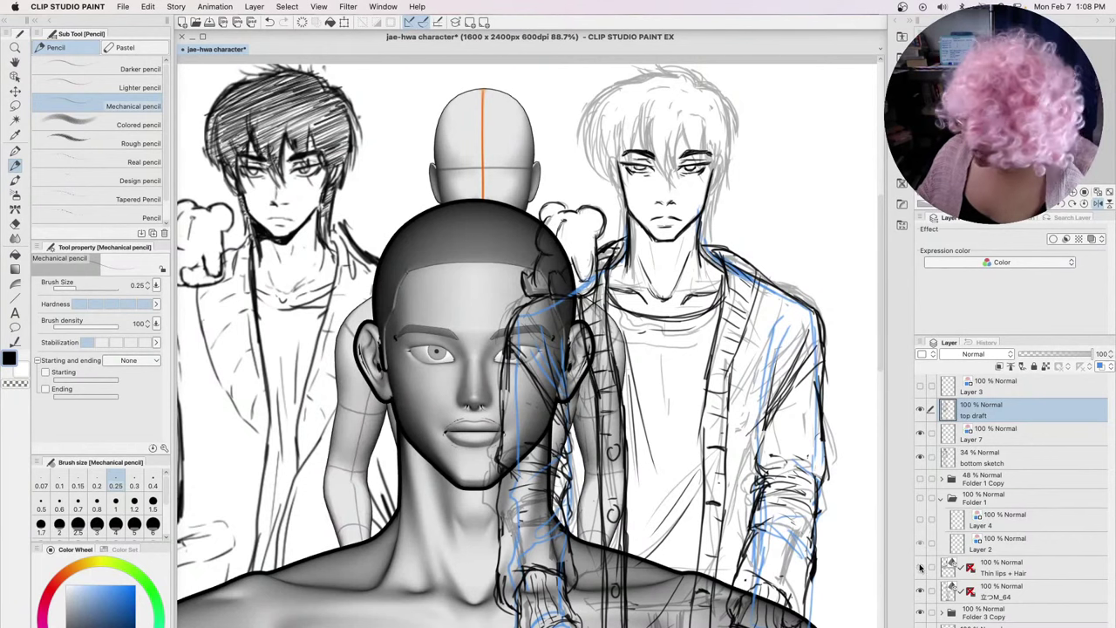
{"action": "left_click", "coordinate": [919, 567]}
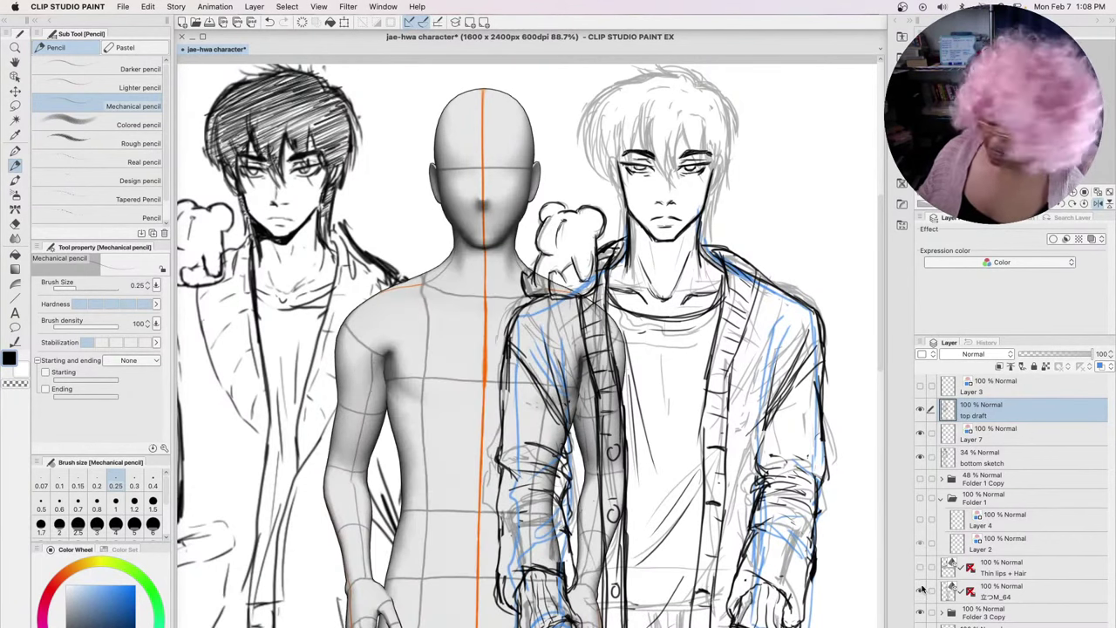
{"action": "left_click", "coordinate": [919, 591]}
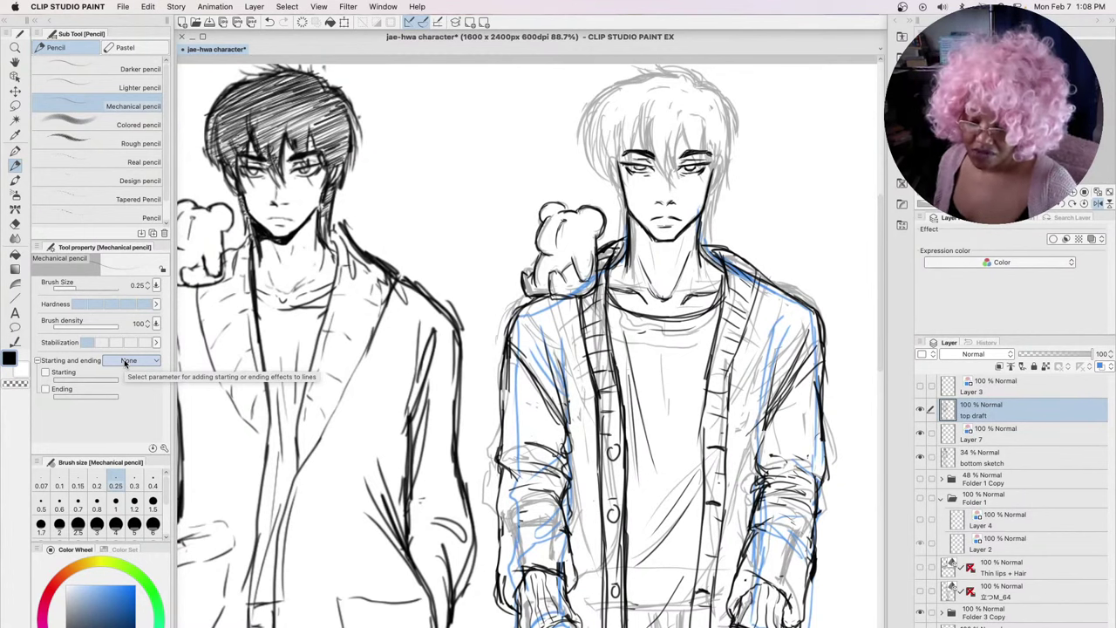
Draw a long curved test stroke in the blank area between the two figures and undo it
{"action": "left_click_drag", "start_coordinate": [501, 100], "coordinate": [486, 237]}
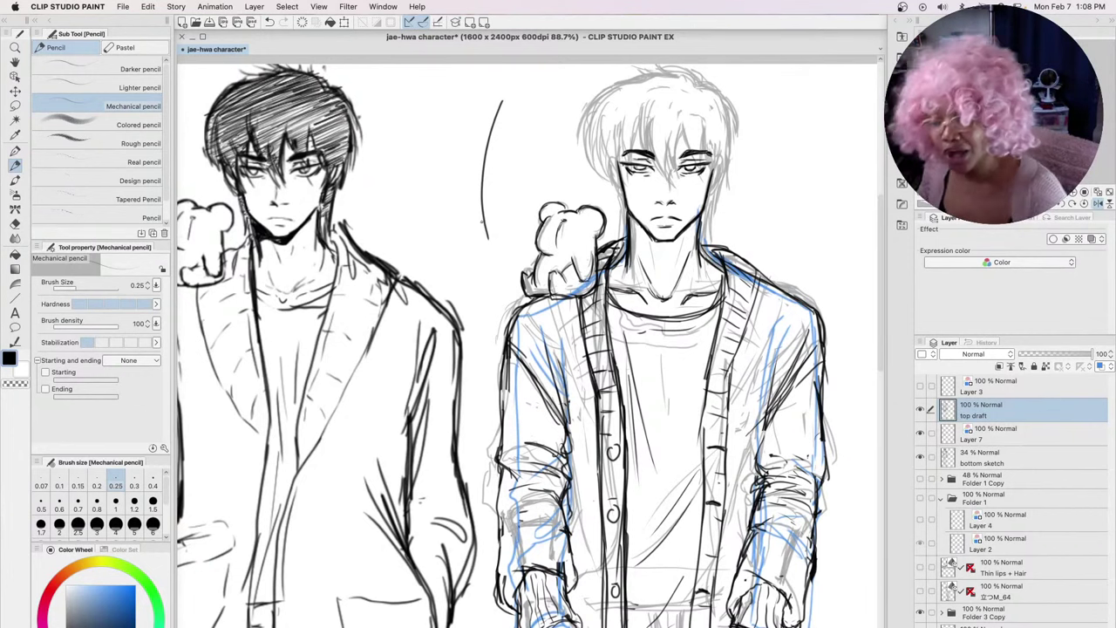
{"action": "key", "text": "super+z"}
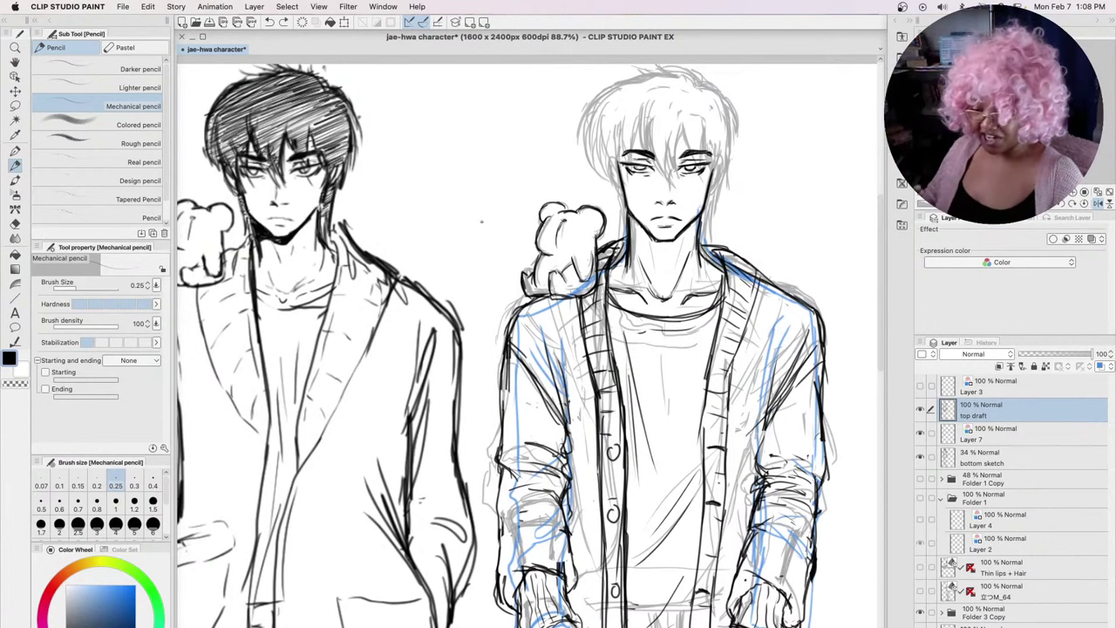
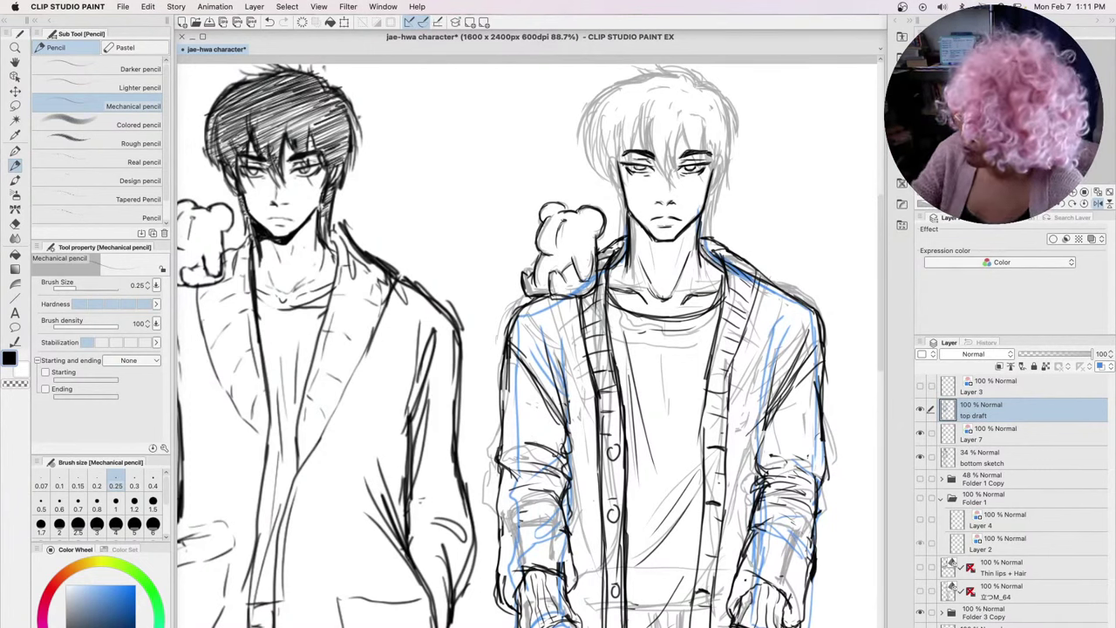
Shade the neck beneath the jaw and outline both ears of the character
{"action": "left_click_drag", "start_coordinate": [630, 213], "coordinate": [633, 243]}
{"action": "mouse_move", "coordinate": [619, 157]}
{"action": "left_mouse_down"}
{"action": "mouse_move", "coordinate": [609, 171]}
{"action": "mouse_move", "coordinate": [619, 191]}
{"action": "left_mouse_up"}
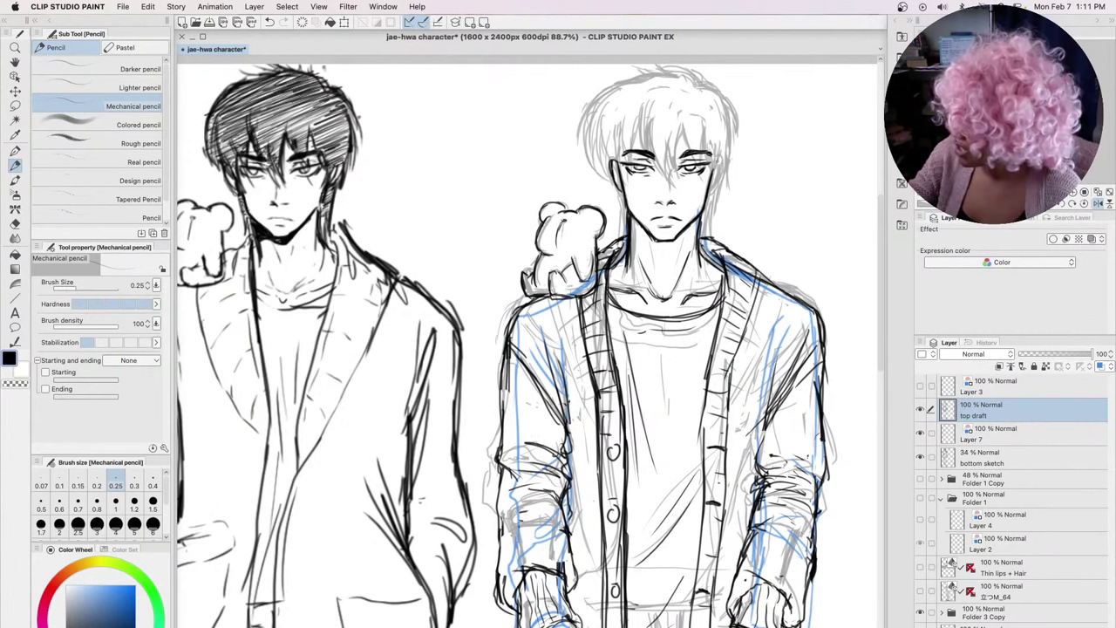
{"action": "mouse_move", "coordinate": [717, 155]}
{"action": "left_mouse_down"}
{"action": "mouse_move", "coordinate": [721, 178]}
{"action": "mouse_move", "coordinate": [707, 196]}
{"action": "left_mouse_up"}
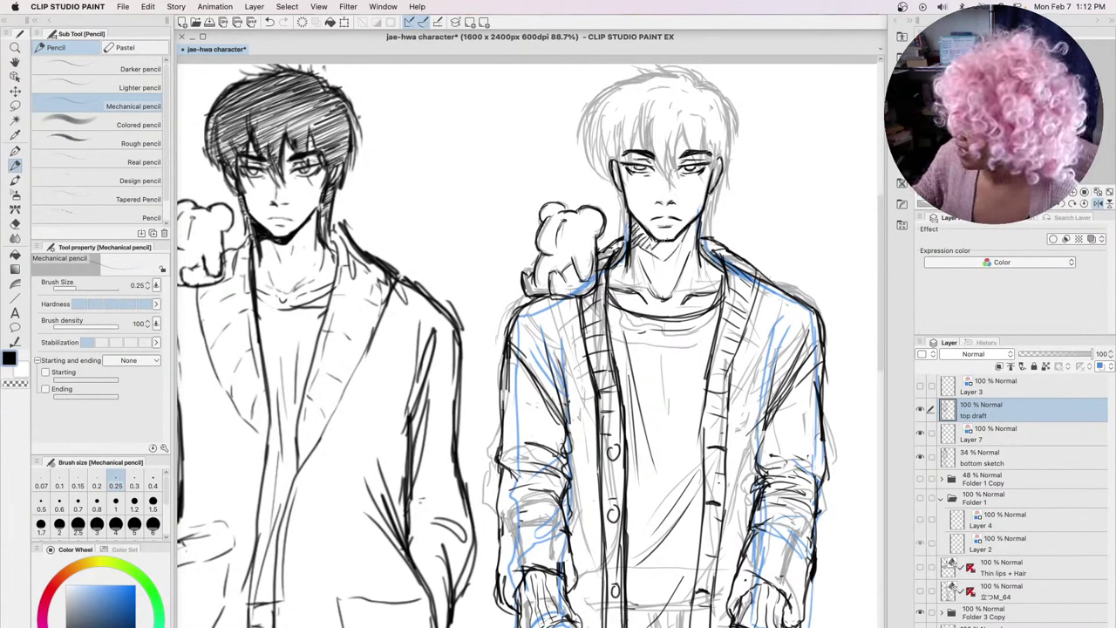
Draw the crown outline and the bear-side locks of hair over the base sketch
{"action": "scroll", "coordinate": [879, 324], "scroll_direction": "up", "scroll_amount": 2}
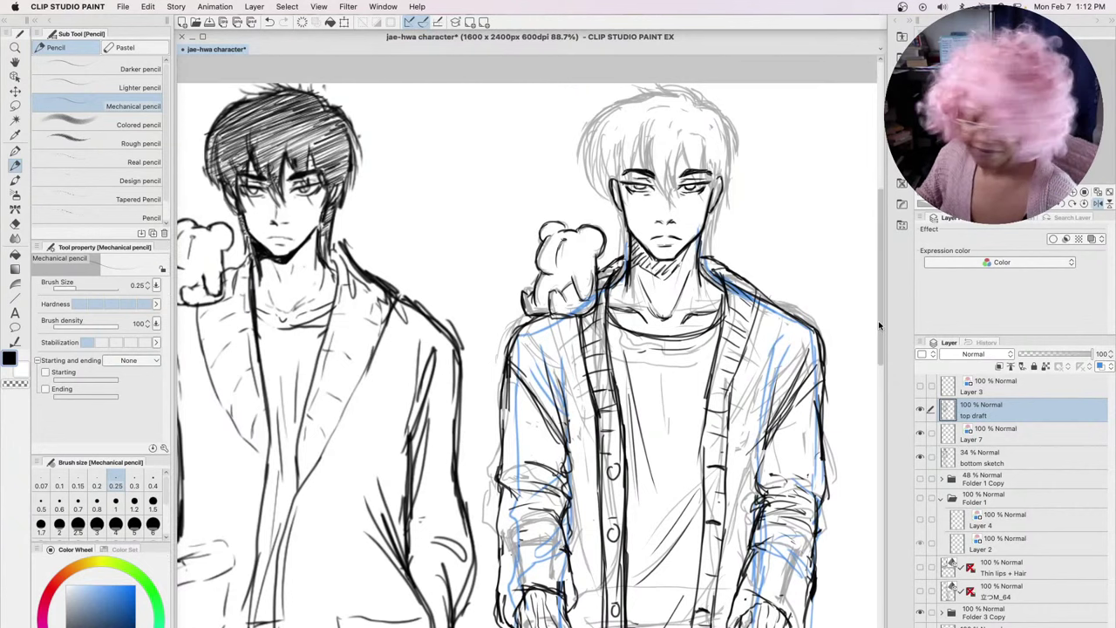
{"action": "scroll", "coordinate": [879, 324], "scroll_direction": "up", "scroll_amount": 5}
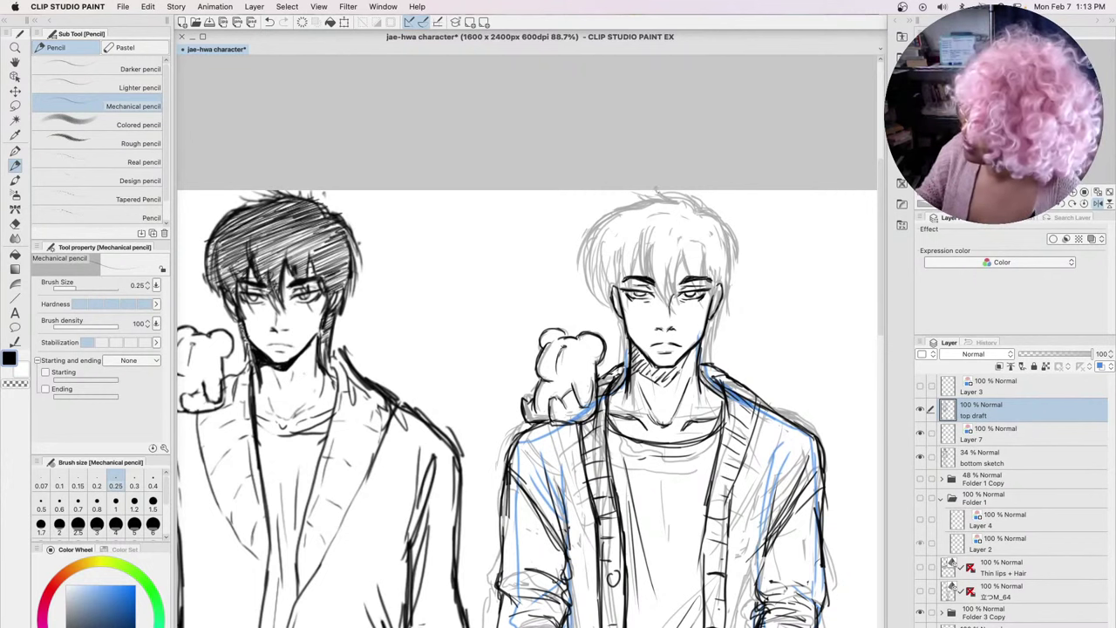
{"action": "left_click_drag", "start_coordinate": [682, 194], "coordinate": [610, 211]}
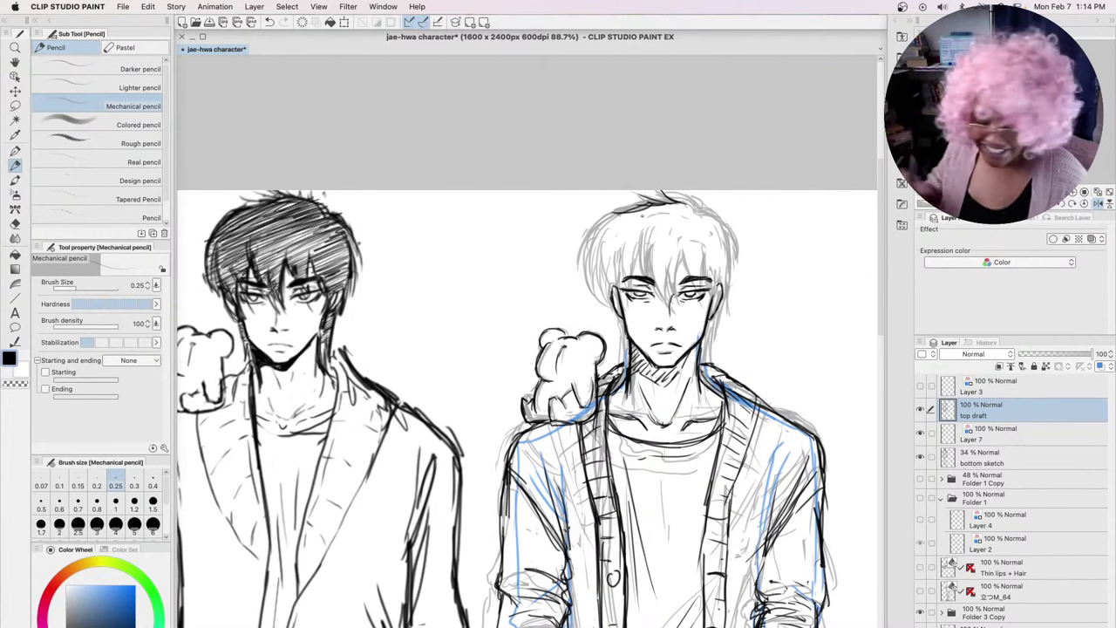
{"action": "mouse_move", "coordinate": [649, 202]}
{"action": "left_mouse_down"}
{"action": "mouse_move", "coordinate": [615, 215]}
{"action": "mouse_move", "coordinate": [586, 277]}
{"action": "left_mouse_up"}
{"action": "mouse_move", "coordinate": [612, 225]}
{"action": "left_mouse_down"}
{"action": "mouse_move", "coordinate": [598, 237]}
{"action": "mouse_move", "coordinate": [590, 290]}
{"action": "left_mouse_up"}
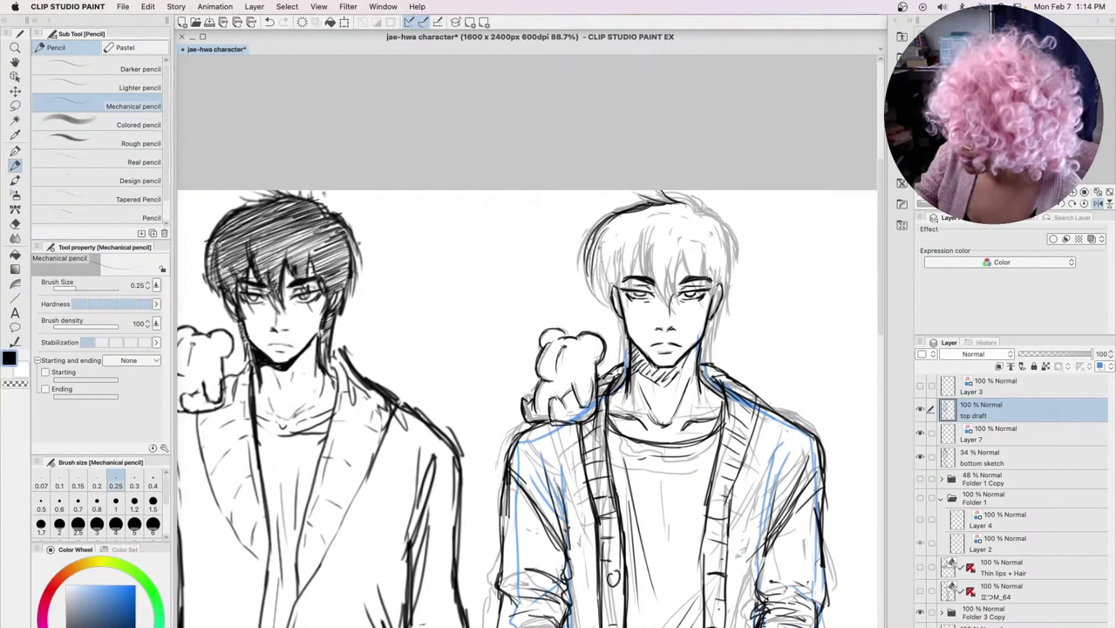
{"action": "left_click_drag", "start_coordinate": [604, 248], "coordinate": [598, 315]}
{"action": "left_click_drag", "start_coordinate": [612, 280], "coordinate": [611, 302]}
{"action": "mouse_move", "coordinate": [622, 244]}
{"action": "left_mouse_down"}
{"action": "mouse_move", "coordinate": [610, 310]}
{"action": "mouse_move", "coordinate": [622, 308]}
{"action": "left_mouse_up"}
Draw the pointed fringe locks falling across the forehead toward the eyes
{"action": "mouse_move", "coordinate": [682, 211]}
{"action": "left_mouse_down"}
{"action": "mouse_move", "coordinate": [620, 233]}
{"action": "mouse_move", "coordinate": [618, 249]}
{"action": "mouse_move", "coordinate": [647, 233]}
{"action": "mouse_move", "coordinate": [636, 267]}
{"action": "left_mouse_up"}
{"action": "left_click_drag", "start_coordinate": [647, 229], "coordinate": [642, 276]}
{"action": "left_click_drag", "start_coordinate": [660, 230], "coordinate": [653, 236]}
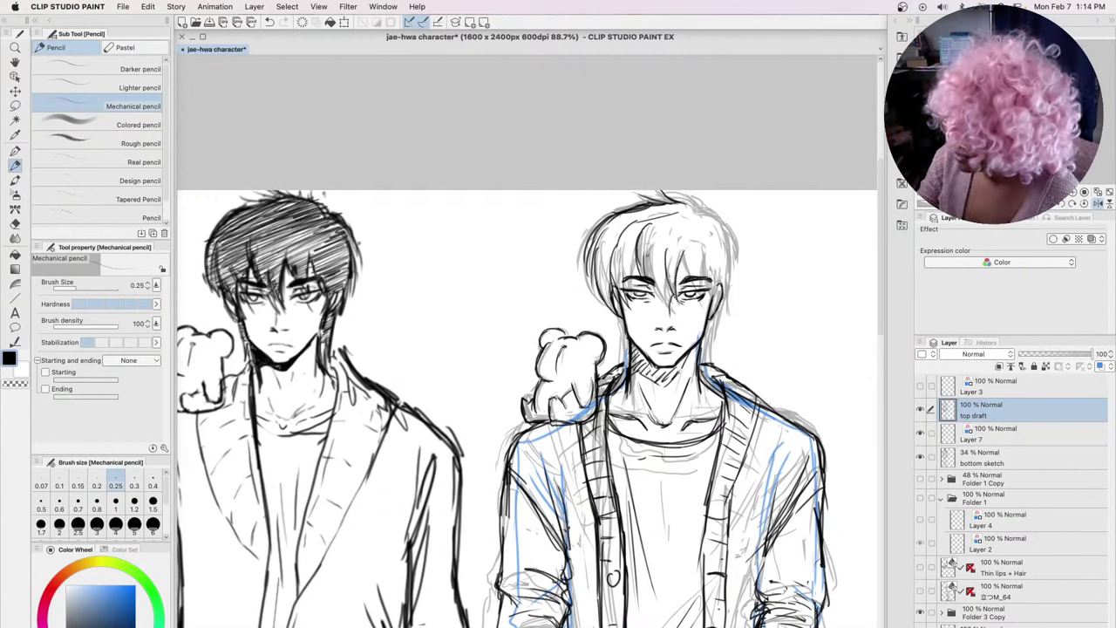
{"action": "left_click_drag", "start_coordinate": [649, 233], "coordinate": [655, 300]}
{"action": "left_click_drag", "start_coordinate": [673, 280], "coordinate": [663, 306]}
{"action": "mouse_move", "coordinate": [687, 253]}
{"action": "left_mouse_down"}
{"action": "mouse_move", "coordinate": [685, 303]}
{"action": "mouse_move", "coordinate": [695, 290]}
{"action": "mouse_move", "coordinate": [712, 307]}
{"action": "left_mouse_up"}
Outline the hair on the side farther from the bear, and draw the long strands running down both sides of the neck
{"action": "mouse_move", "coordinate": [676, 200]}
{"action": "left_mouse_down"}
{"action": "mouse_move", "coordinate": [692, 196]}
{"action": "mouse_move", "coordinate": [682, 210]}
{"action": "mouse_move", "coordinate": [672, 201]}
{"action": "mouse_move", "coordinate": [729, 225]}
{"action": "mouse_move", "coordinate": [734, 242]}
{"action": "mouse_move", "coordinate": [727, 321]}
{"action": "mouse_move", "coordinate": [724, 312]}
{"action": "mouse_move", "coordinate": [710, 356]}
{"action": "left_mouse_up"}
{"action": "left_click_drag", "start_coordinate": [715, 324], "coordinate": [706, 377]}
{"action": "left_click_drag", "start_coordinate": [708, 326], "coordinate": [699, 369]}
{"action": "left_click_drag", "start_coordinate": [619, 319], "coordinate": [628, 367]}
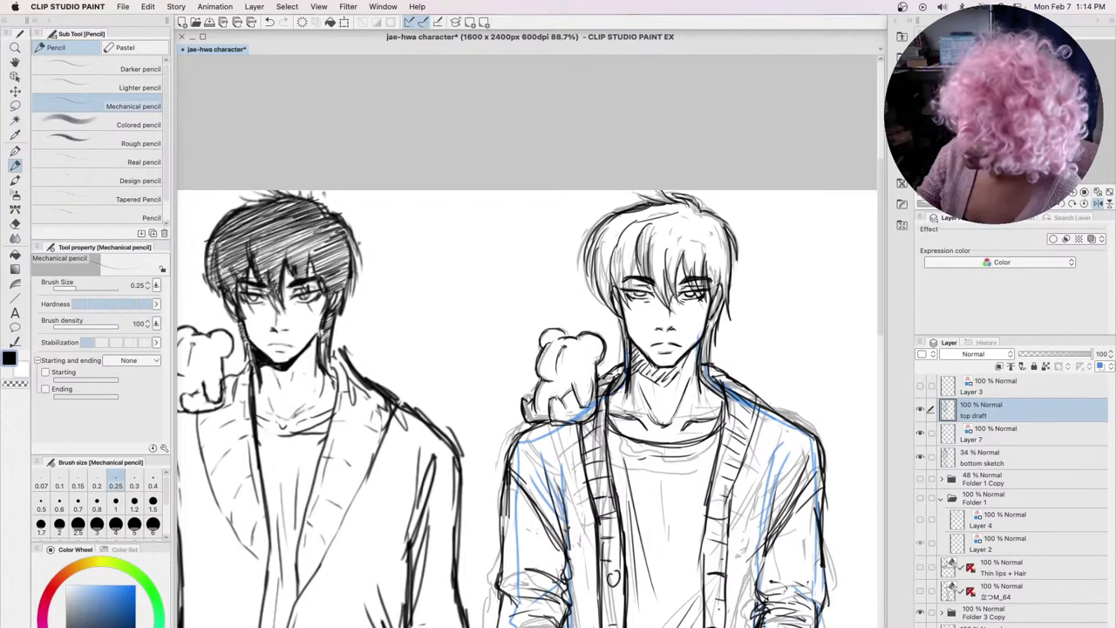
Add strands to the bear-side hair and reinforce the outer contour of the hair on both sides of the head
{"action": "left_click_drag", "start_coordinate": [619, 280], "coordinate": [612, 296]}
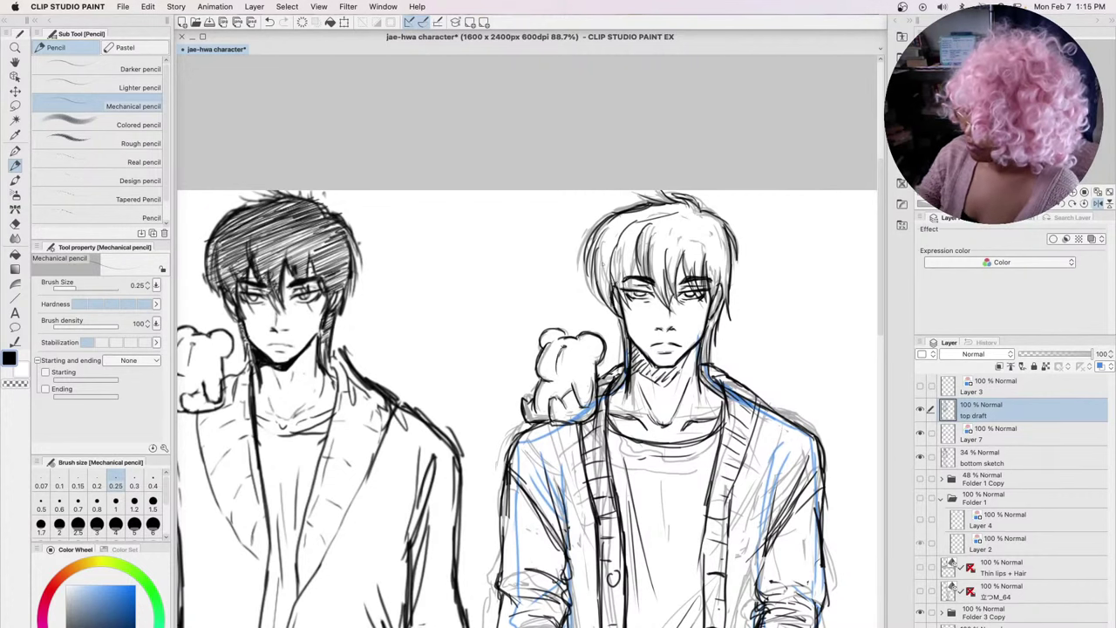
{"action": "left_click_drag", "start_coordinate": [606, 250], "coordinate": [601, 310]}
{"action": "left_click_drag", "start_coordinate": [621, 306], "coordinate": [612, 315]}
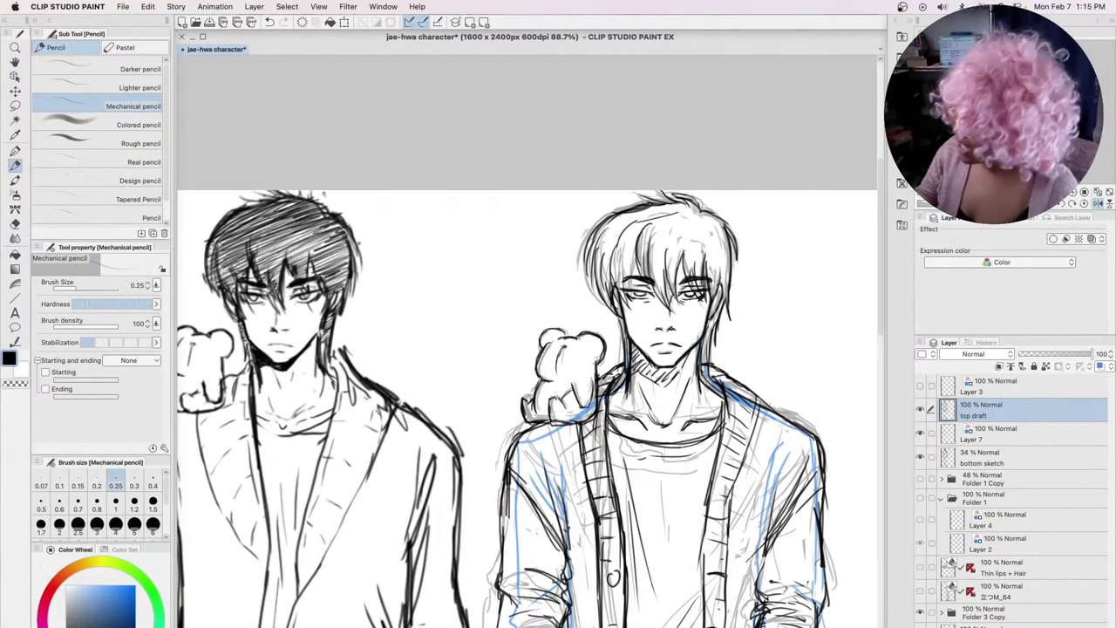
{"action": "left_click_drag", "start_coordinate": [720, 227], "coordinate": [731, 314]}
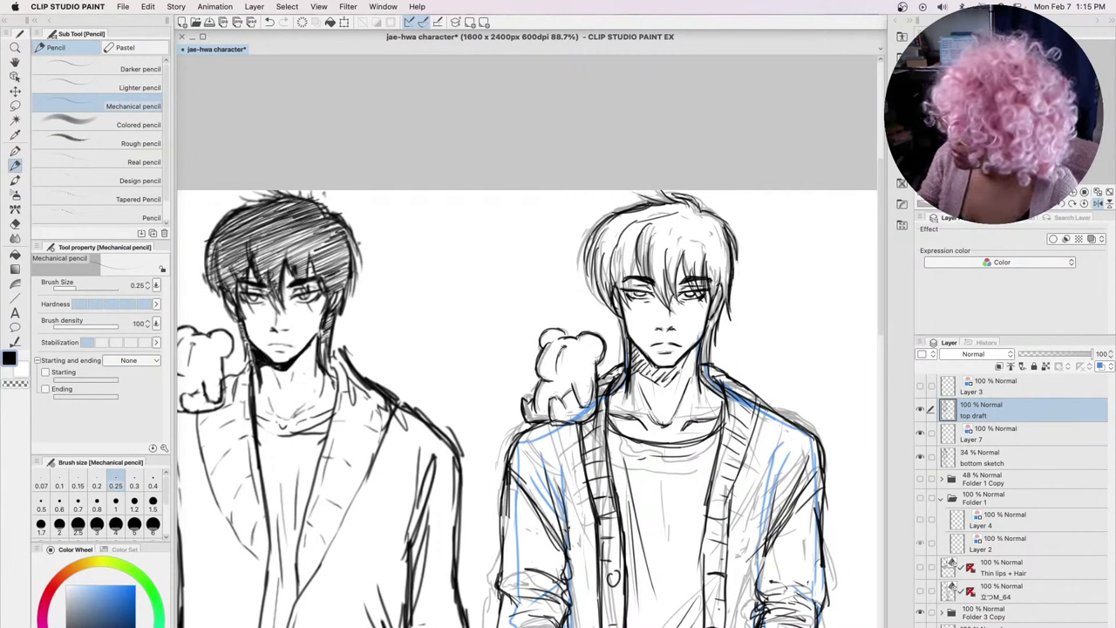
{"action": "left_click_drag", "start_coordinate": [589, 233], "coordinate": [587, 281]}
{"action": "left_click_drag", "start_coordinate": [591, 244], "coordinate": [588, 280]}
{"action": "left_click_drag", "start_coordinate": [603, 229], "coordinate": [595, 254]}
{"action": "left_click_drag", "start_coordinate": [600, 252], "coordinate": [590, 301]}
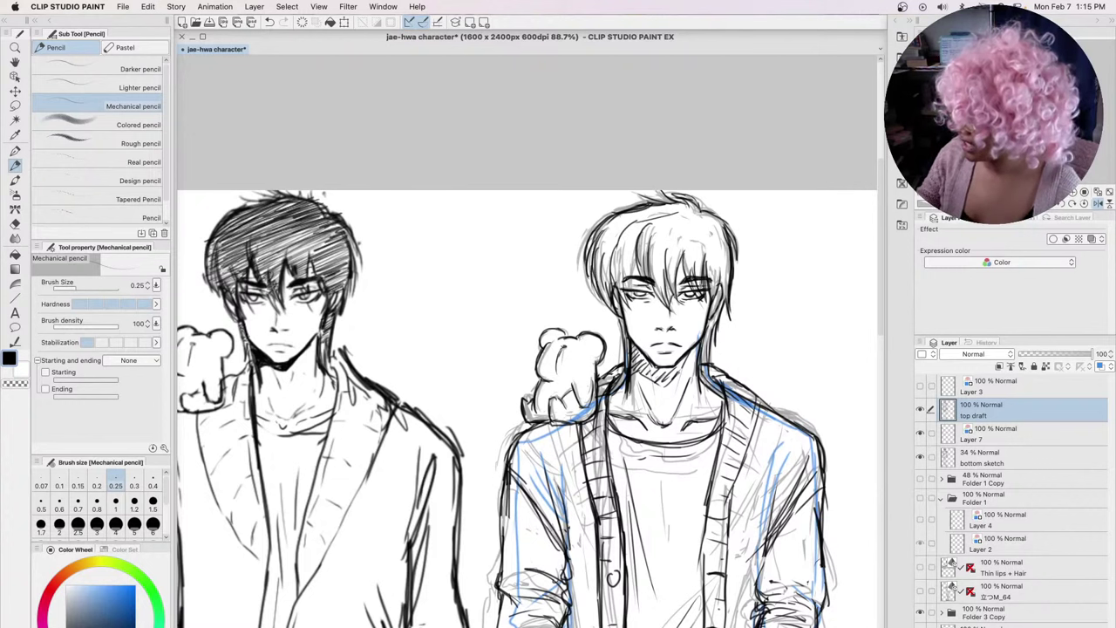
Add fringe strands over the bear-side eyebrow and eye
{"action": "left_click_drag", "start_coordinate": [637, 249], "coordinate": [630, 289]}
{"action": "left_click_drag", "start_coordinate": [637, 279], "coordinate": [634, 306]}
{"action": "left_click_drag", "start_coordinate": [623, 254], "coordinate": [629, 305]}
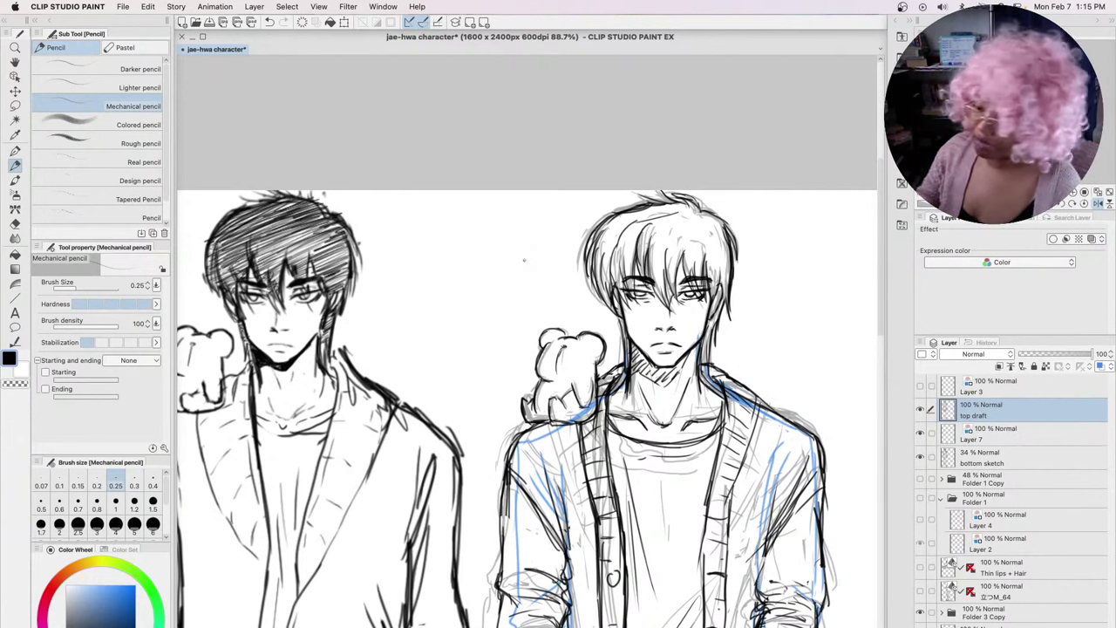
{"action": "left_click", "coordinate": [125, 7]}
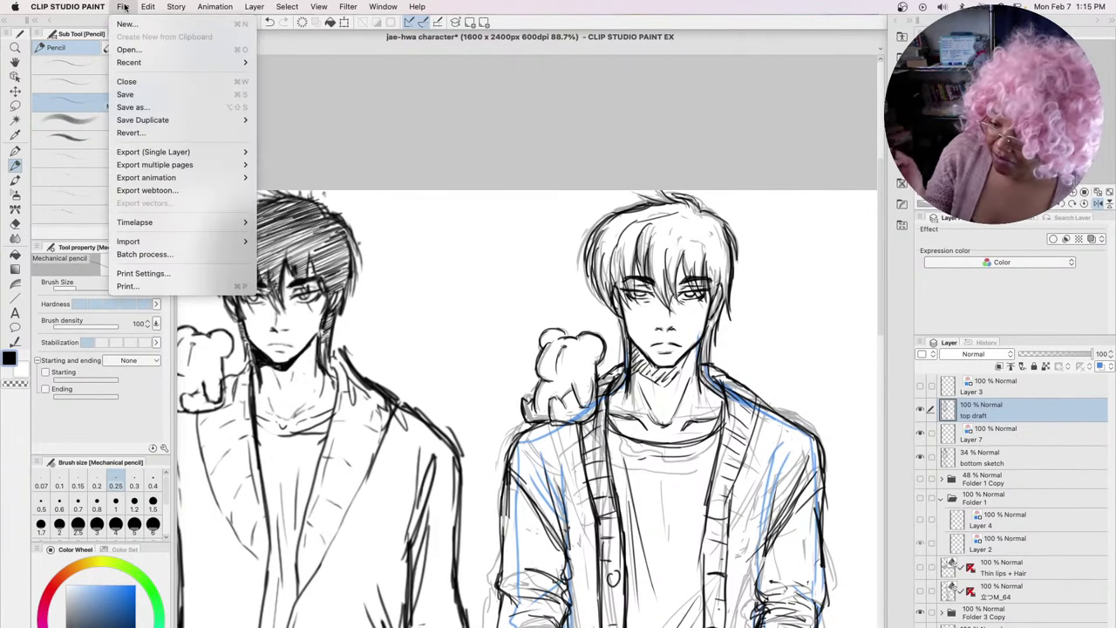
{"action": "mouse_move", "coordinate": [203, 242]}
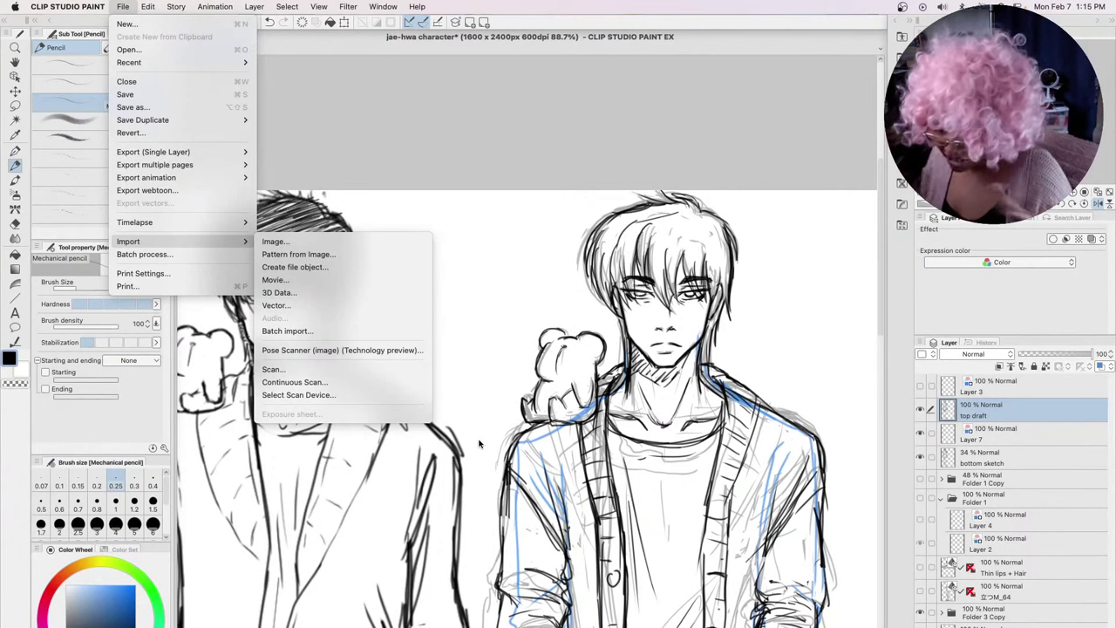
{"action": "left_click", "coordinate": [756, 265]}
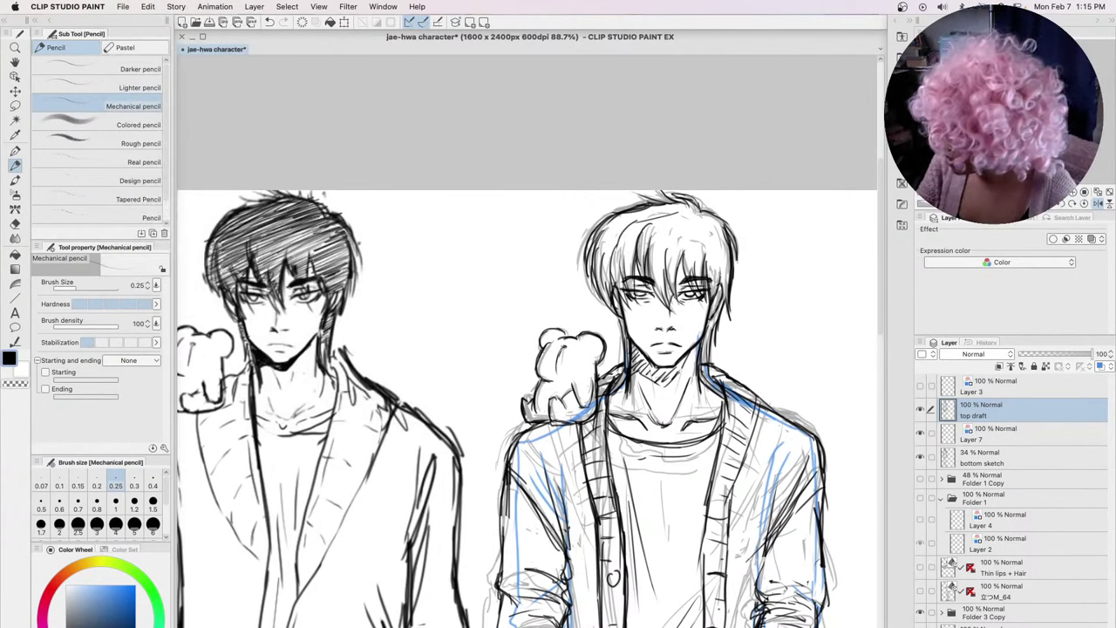
Draw one more hair strand at the temple farther from the bear
{"action": "left_click_drag", "start_coordinate": [719, 270], "coordinate": [720, 307]}
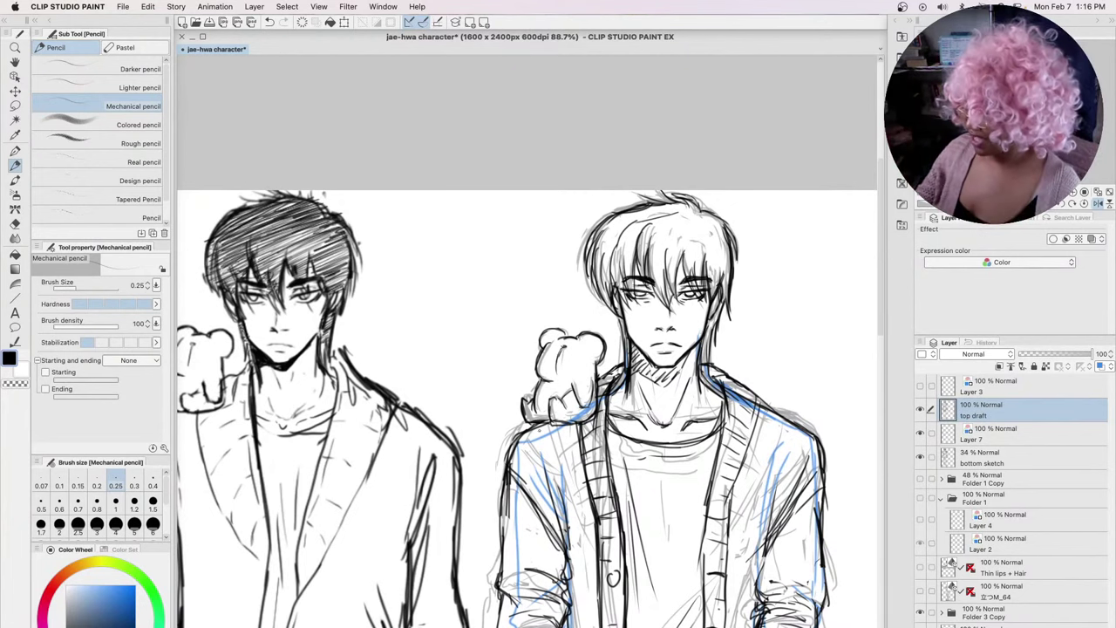
Hide the bottom sketch layer and the blue Layer 7 so only the top draft of the character shows
{"action": "scroll", "coordinate": [547, 428], "scroll_direction": "down", "scroll_amount": 2}
{"action": "scroll", "coordinate": [541, 419], "scroll_direction": "down", "scroll_amount": 2}
{"action": "scroll", "coordinate": [878, 337], "scroll_direction": "down", "scroll_amount": 3}
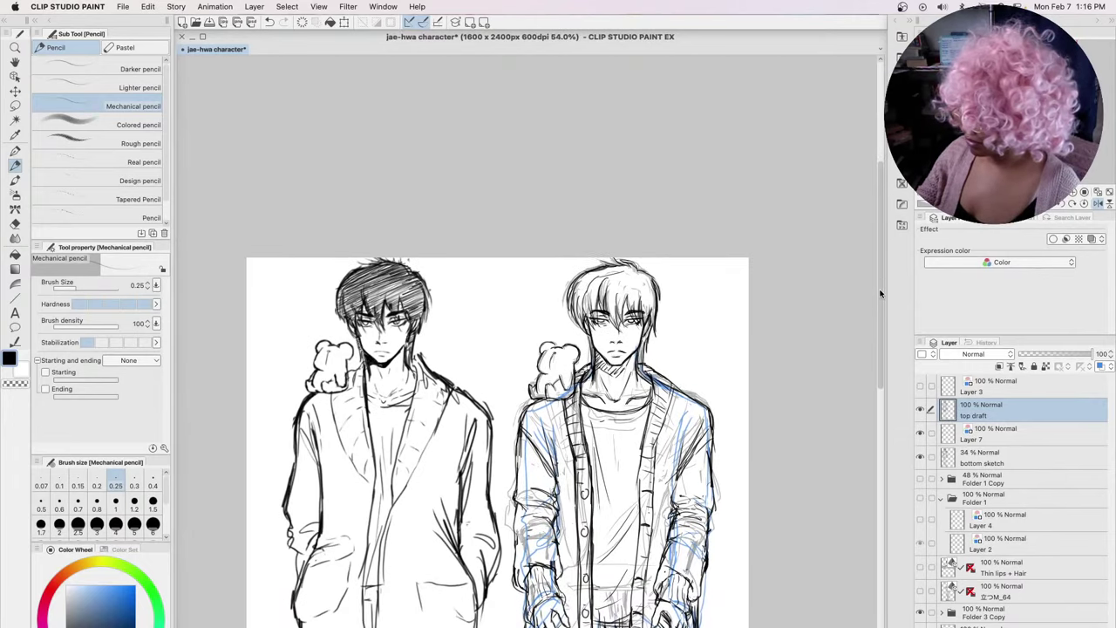
{"action": "scroll", "coordinate": [879, 337], "scroll_direction": "down", "scroll_amount": 2}
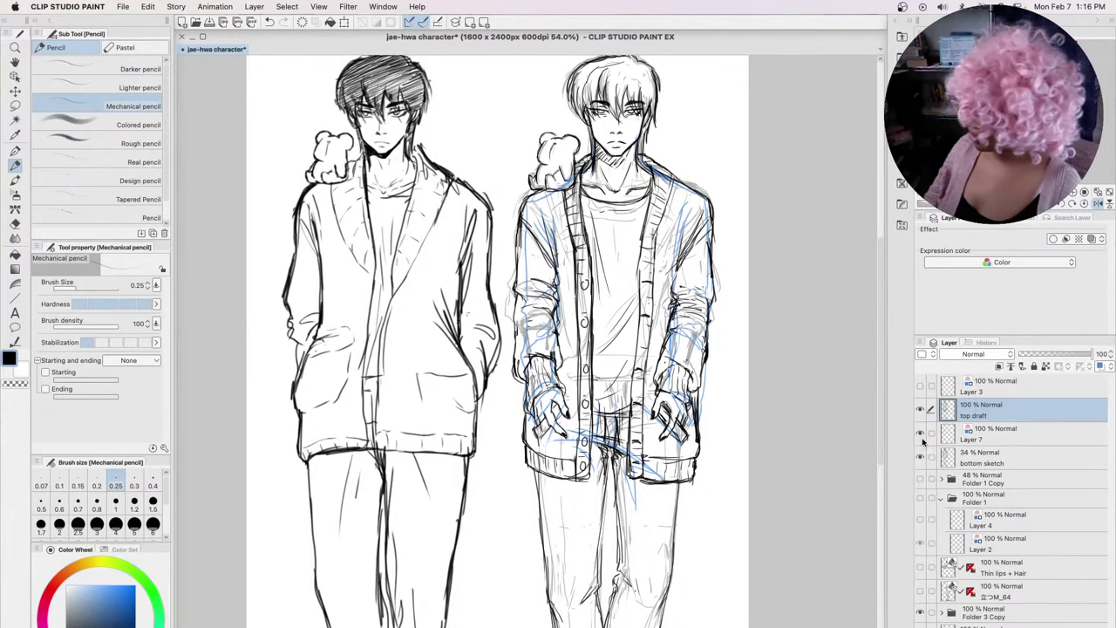
{"action": "left_click", "coordinate": [920, 458]}
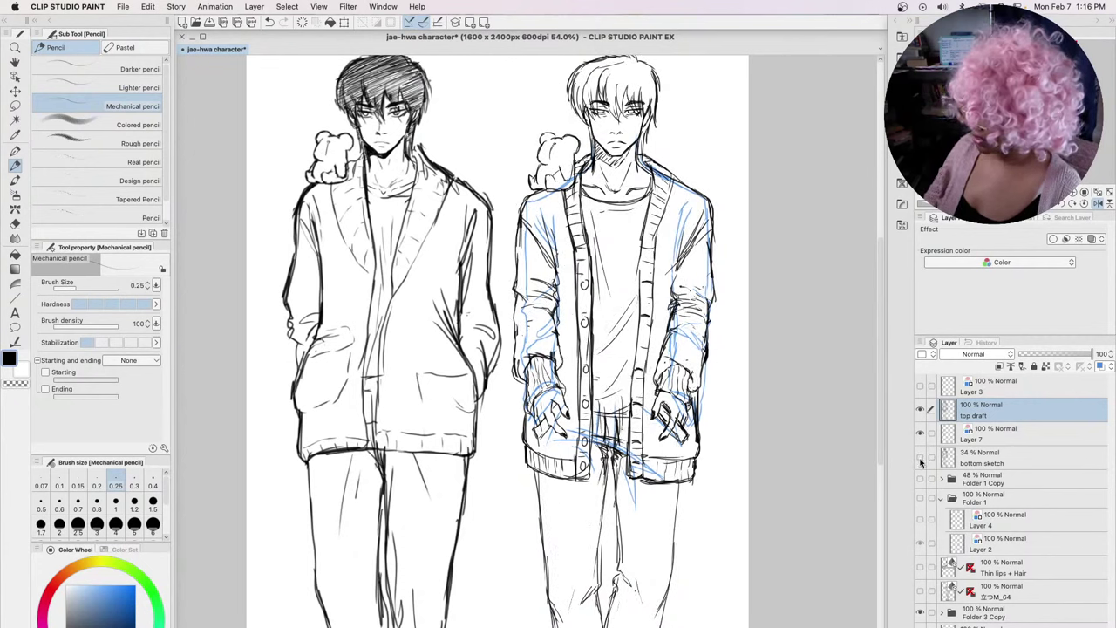
{"action": "left_click", "coordinate": [921, 460]}
{"action": "left_click", "coordinate": [920, 460]}
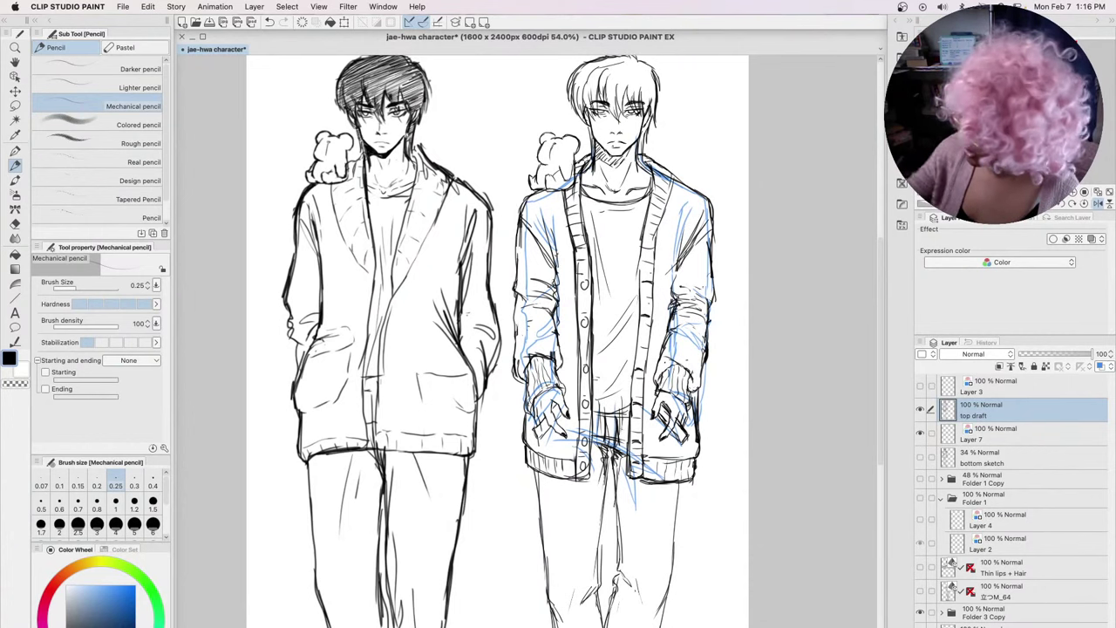
{"action": "left_click", "coordinate": [920, 434]}
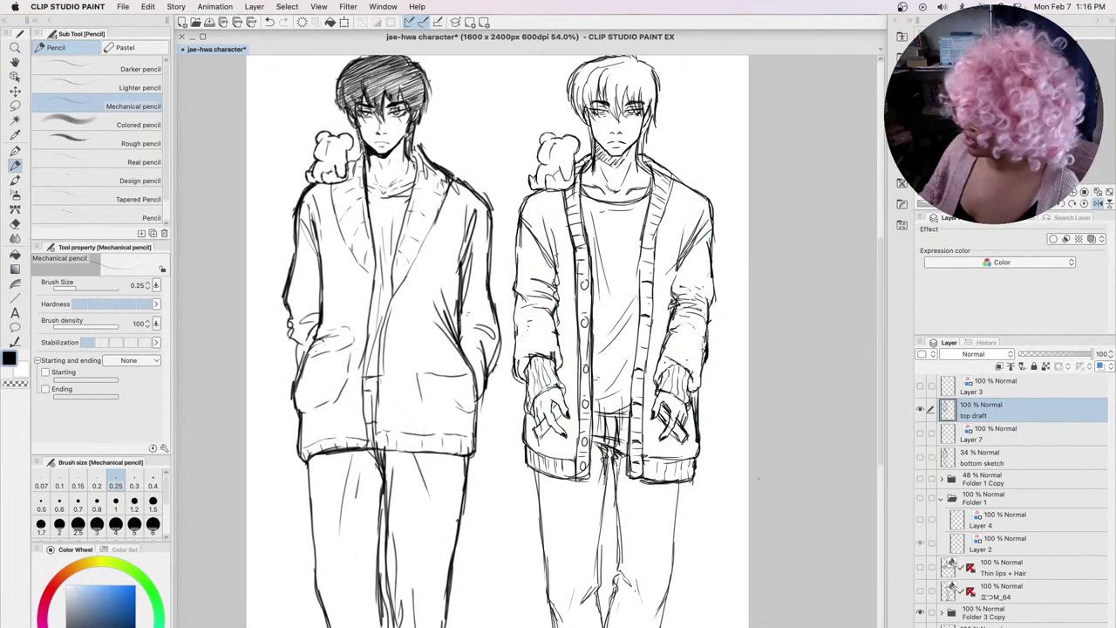
Hatch the crown and bear-side half of the hair with diagonal strokes to suggest dark hair
{"action": "scroll", "coordinate": [497, 340], "scroll_direction": "up", "scroll_amount": 3}
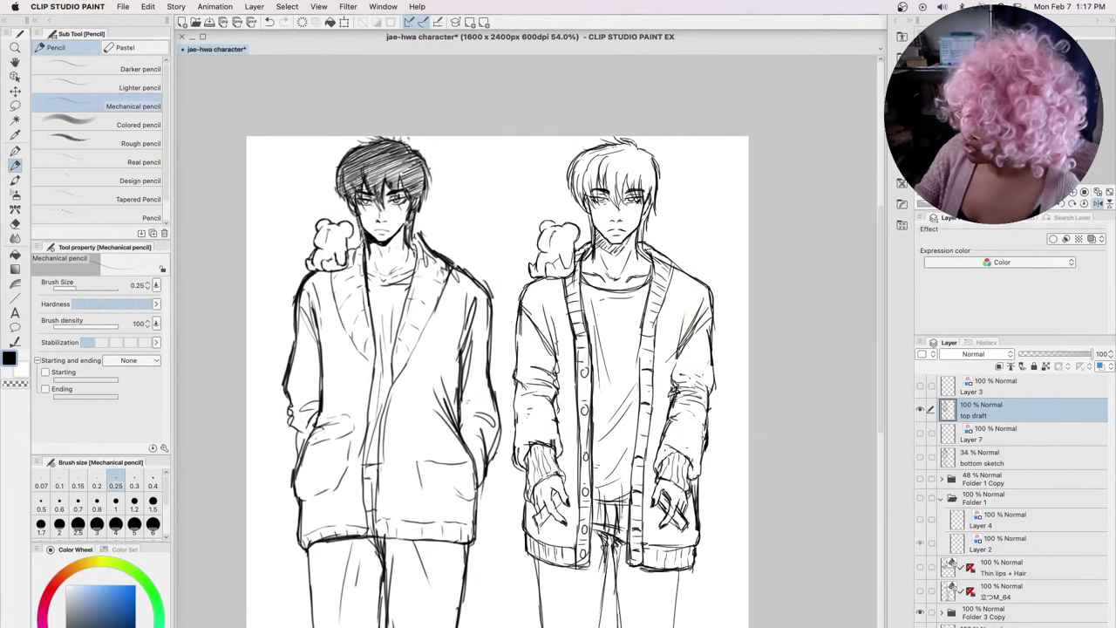
{"action": "left_click_drag", "start_coordinate": [622, 145], "coordinate": [588, 153]}
{"action": "mouse_move", "coordinate": [604, 153]}
{"action": "left_mouse_down"}
{"action": "mouse_move", "coordinate": [583, 160]}
{"action": "mouse_move", "coordinate": [605, 156]}
{"action": "left_mouse_up"}
{"action": "left_click_drag", "start_coordinate": [605, 157], "coordinate": [590, 166]}
{"action": "mouse_move", "coordinate": [604, 161]}
{"action": "left_mouse_down"}
{"action": "mouse_move", "coordinate": [581, 170]}
{"action": "mouse_move", "coordinate": [603, 167]}
{"action": "mouse_move", "coordinate": [608, 194]}
{"action": "mouse_move", "coordinate": [578, 161]}
{"action": "mouse_move", "coordinate": [568, 166]}
{"action": "left_mouse_up"}
{"action": "left_click_drag", "start_coordinate": [608, 154], "coordinate": [569, 173]}
{"action": "left_click_drag", "start_coordinate": [600, 162], "coordinate": [569, 179]}
{"action": "left_click_drag", "start_coordinate": [601, 168], "coordinate": [573, 182]}
{"action": "left_click_drag", "start_coordinate": [600, 171], "coordinate": [573, 188]}
{"action": "left_click_drag", "start_coordinate": [596, 179], "coordinate": [573, 193]}
{"action": "left_click_drag", "start_coordinate": [598, 184], "coordinate": [580, 201]}
Hatch the half of the hair farther from the bear, and darken the strands along both sides of the neck
{"action": "mouse_move", "coordinate": [620, 148]}
{"action": "left_mouse_down"}
{"action": "mouse_move", "coordinate": [577, 159]}
{"action": "mouse_move", "coordinate": [638, 146]}
{"action": "mouse_move", "coordinate": [646, 157]}
{"action": "mouse_move", "coordinate": [625, 177]}
{"action": "mouse_move", "coordinate": [633, 187]}
{"action": "left_mouse_up"}
{"action": "left_click_drag", "start_coordinate": [657, 183], "coordinate": [642, 196]}
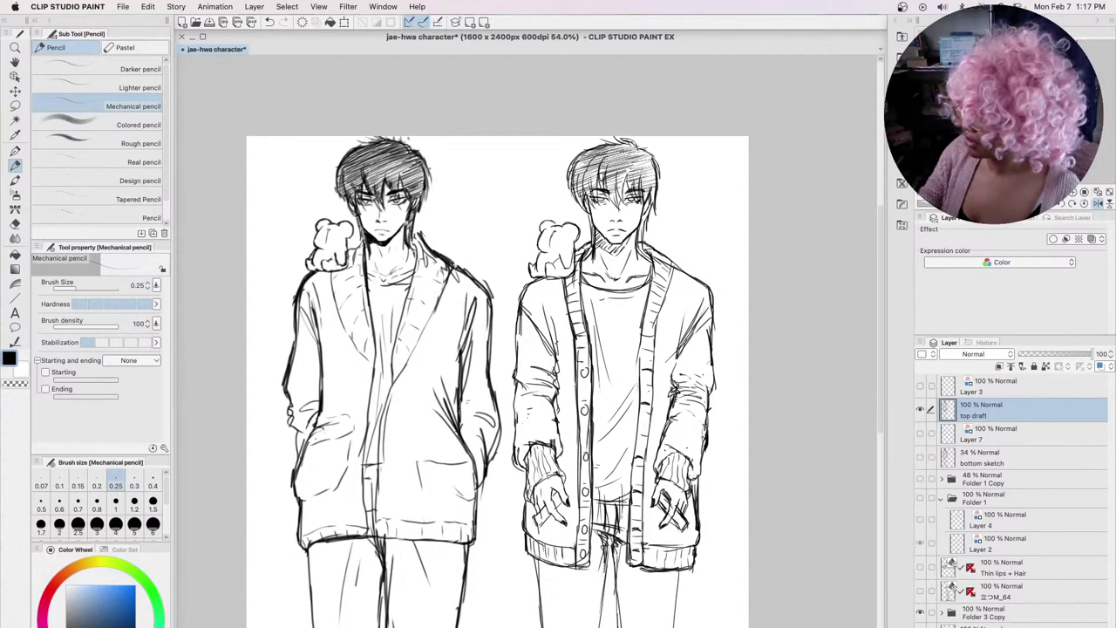
{"action": "mouse_move", "coordinate": [649, 157]}
{"action": "left_mouse_down"}
{"action": "mouse_move", "coordinate": [611, 202]}
{"action": "mouse_move", "coordinate": [648, 199]}
{"action": "left_mouse_up"}
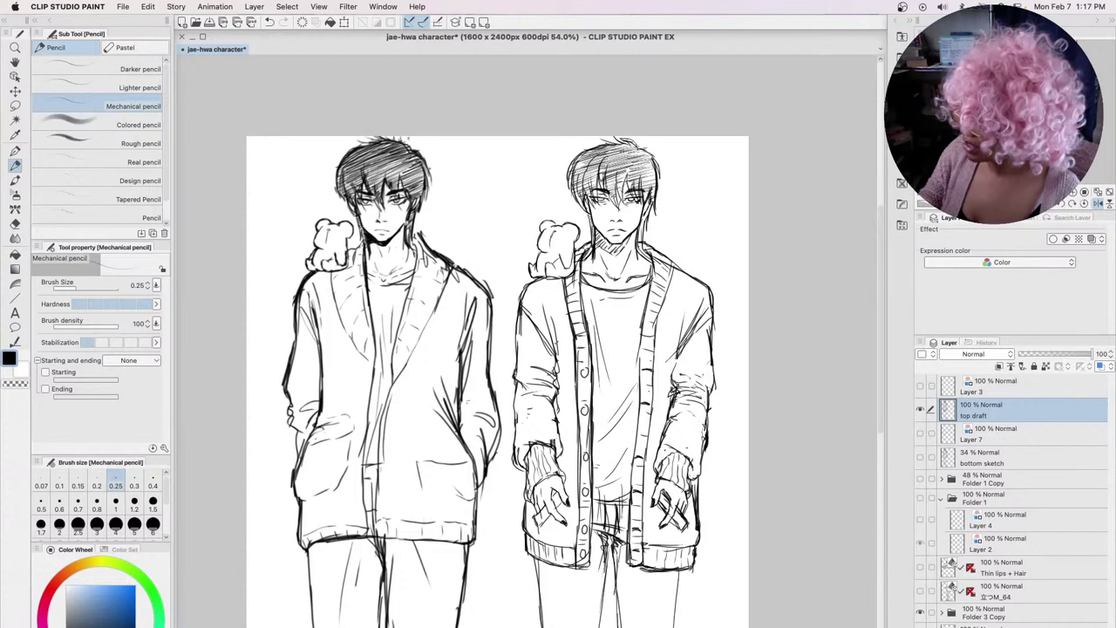
{"action": "left_click_drag", "start_coordinate": [594, 228], "coordinate": [590, 251]}
{"action": "left_click_drag", "start_coordinate": [649, 210], "coordinate": [636, 242]}
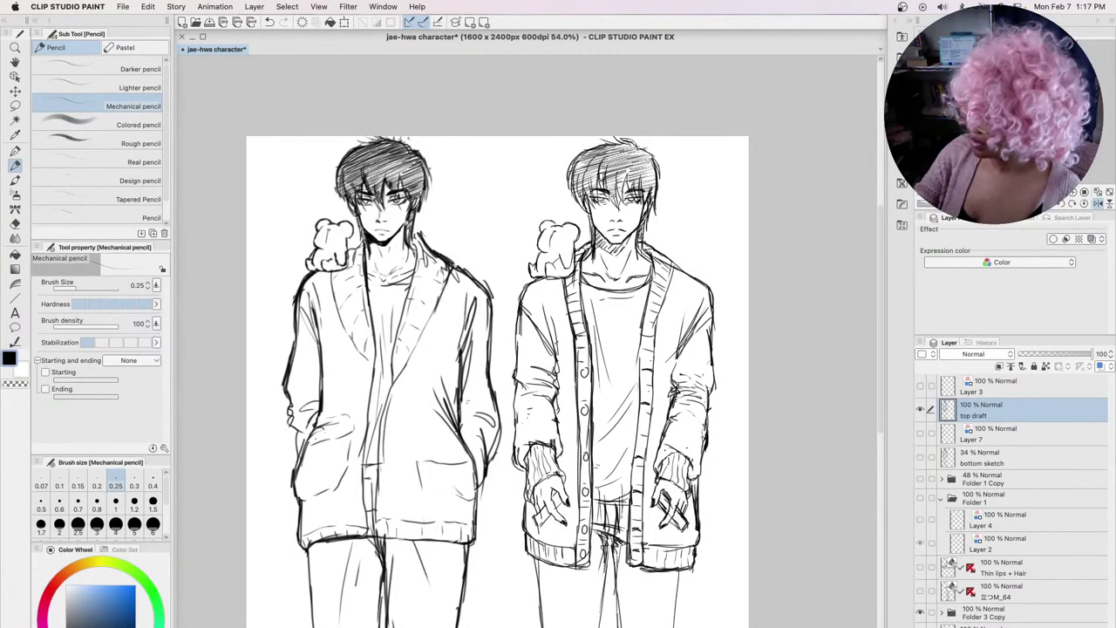
Darken the bear-side temple and fringe, and add loose strokes along the crown
{"action": "mouse_move", "coordinate": [590, 193]}
{"action": "left_mouse_down"}
{"action": "mouse_move", "coordinate": [573, 205]}
{"action": "mouse_move", "coordinate": [576, 217]}
{"action": "left_mouse_up"}
{"action": "mouse_move", "coordinate": [585, 184]}
{"action": "left_mouse_down"}
{"action": "mouse_move", "coordinate": [576, 218]}
{"action": "mouse_move", "coordinate": [574, 205]}
{"action": "mouse_move", "coordinate": [619, 174]}
{"action": "left_mouse_up"}
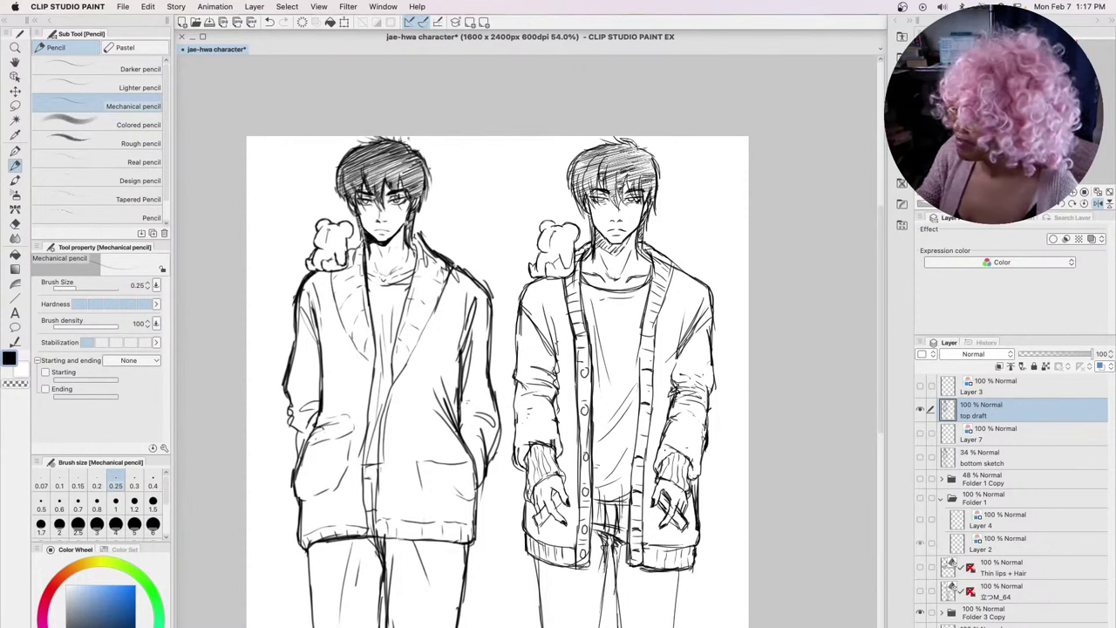
{"action": "mouse_move", "coordinate": [640, 171]}
{"action": "left_mouse_down"}
{"action": "mouse_move", "coordinate": [656, 167]}
{"action": "mouse_move", "coordinate": [639, 139]}
{"action": "left_mouse_up"}
{"action": "left_click_drag", "start_coordinate": [603, 143], "coordinate": [619, 141]}
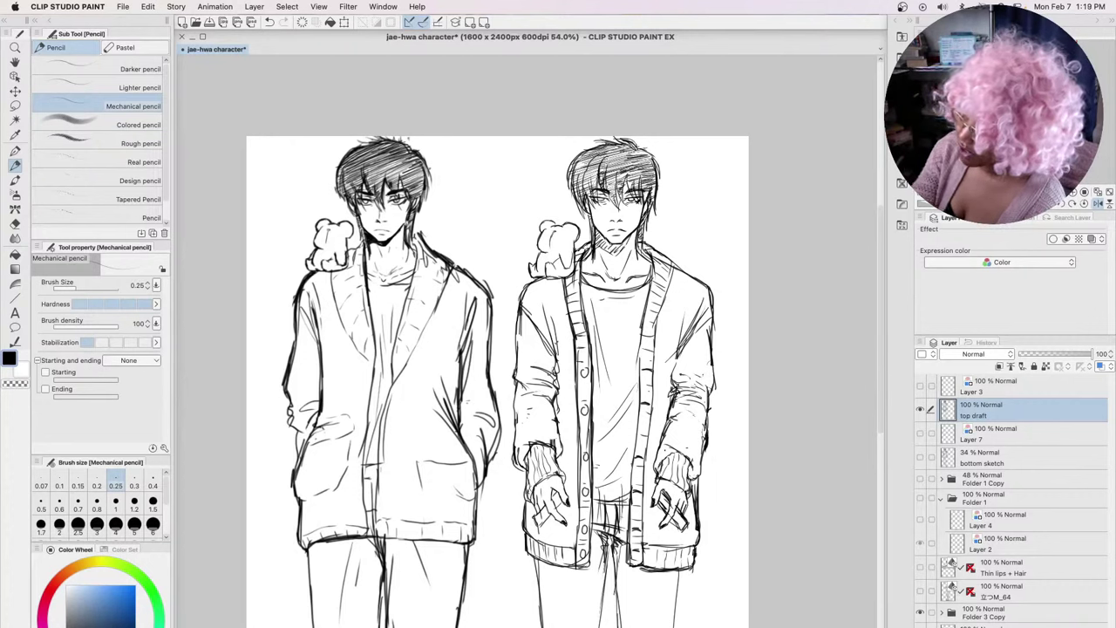
Try extra dark strokes on the bear-side fringe, and undo the last hair strokes
{"action": "mouse_move", "coordinate": [598, 184]}
{"action": "left_mouse_down"}
{"action": "mouse_move", "coordinate": [598, 205]}
{"action": "mouse_move", "coordinate": [591, 188]}
{"action": "left_mouse_up"}
{"action": "left_click_drag", "start_coordinate": [597, 190], "coordinate": [588, 206]}
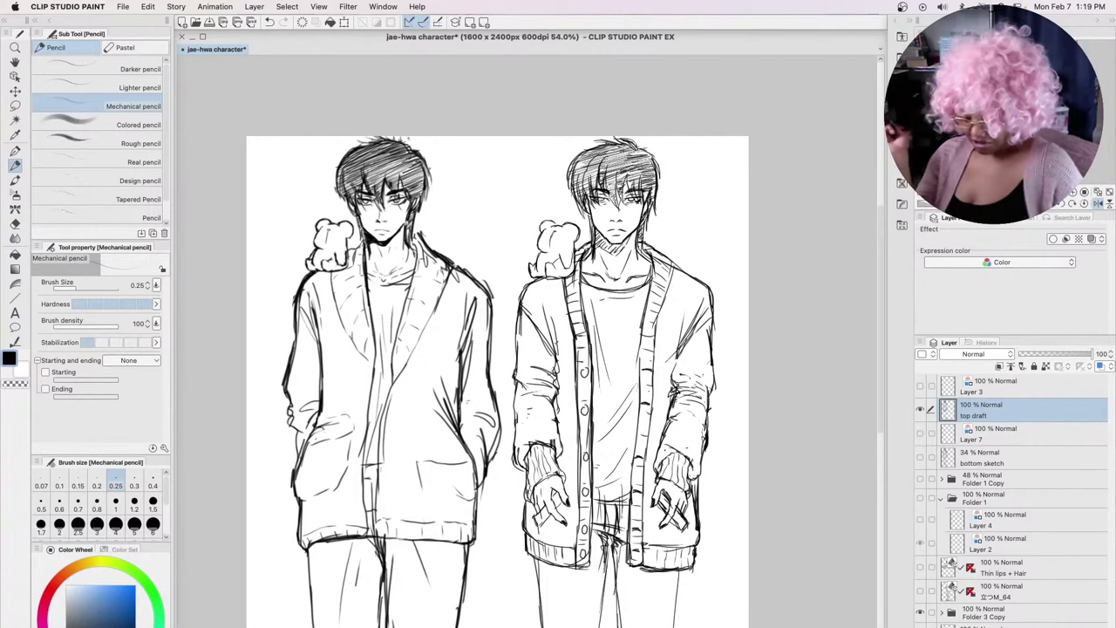
{"action": "key", "text": "super+z"}
{"action": "key", "text": "super+z"}
{"action": "key", "text": "super+z"}
{"action": "key", "text": "super+z"}
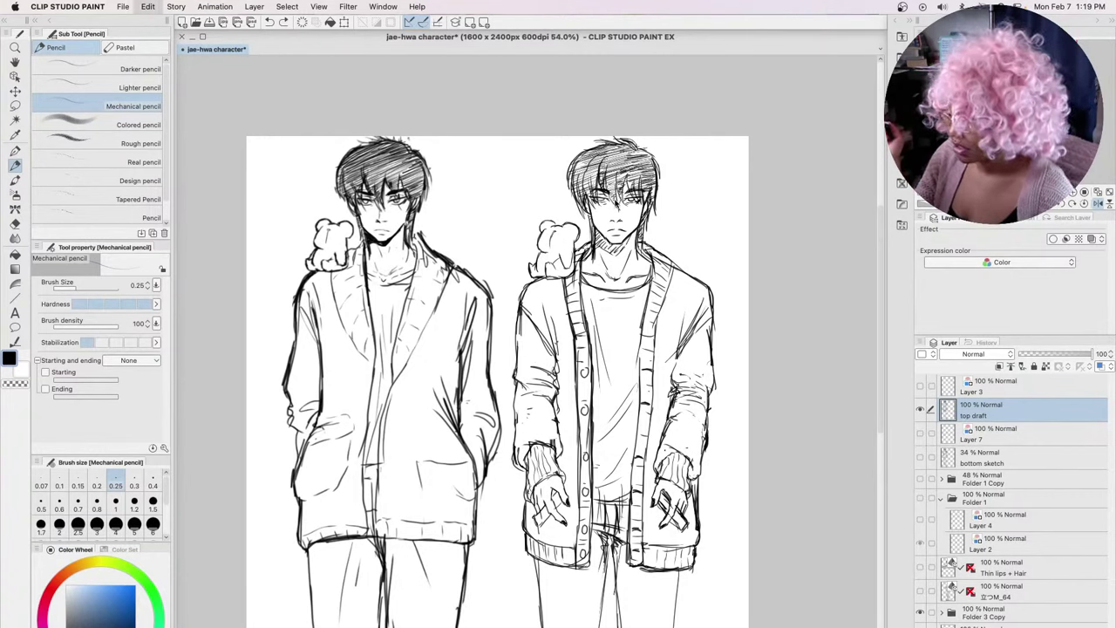
{"action": "key", "text": "super+z"}
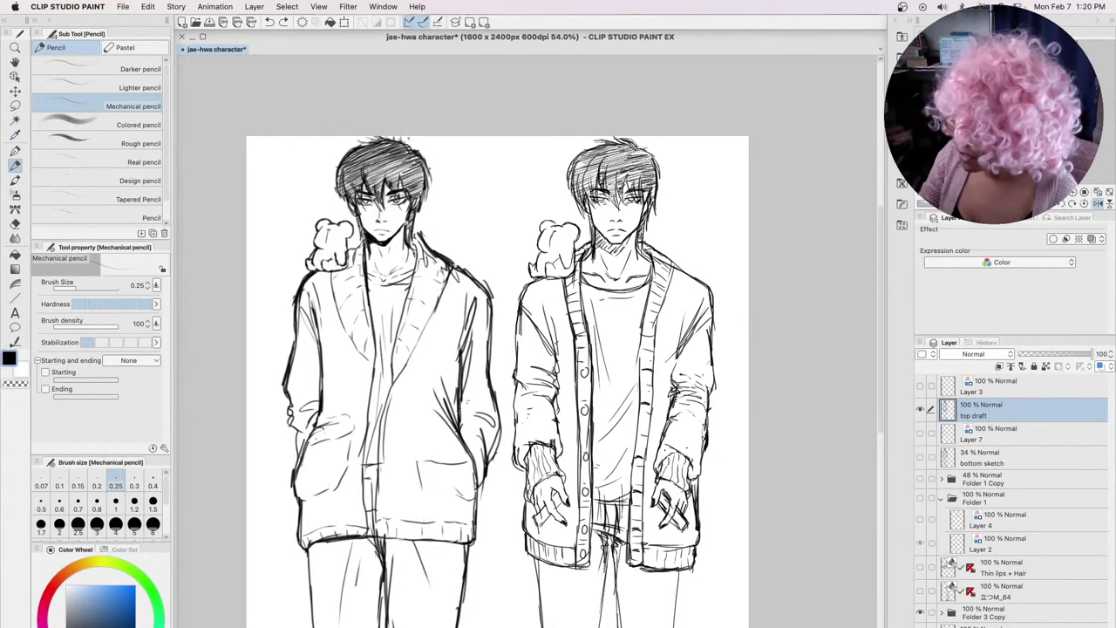
Draw sleeve seam lines at both shoulders of the cardigan
{"action": "mouse_move", "coordinate": [535, 277]}
{"action": "left_mouse_down"}
{"action": "mouse_move", "coordinate": [516, 327]}
{"action": "mouse_move", "coordinate": [519, 307]}
{"action": "left_mouse_up"}
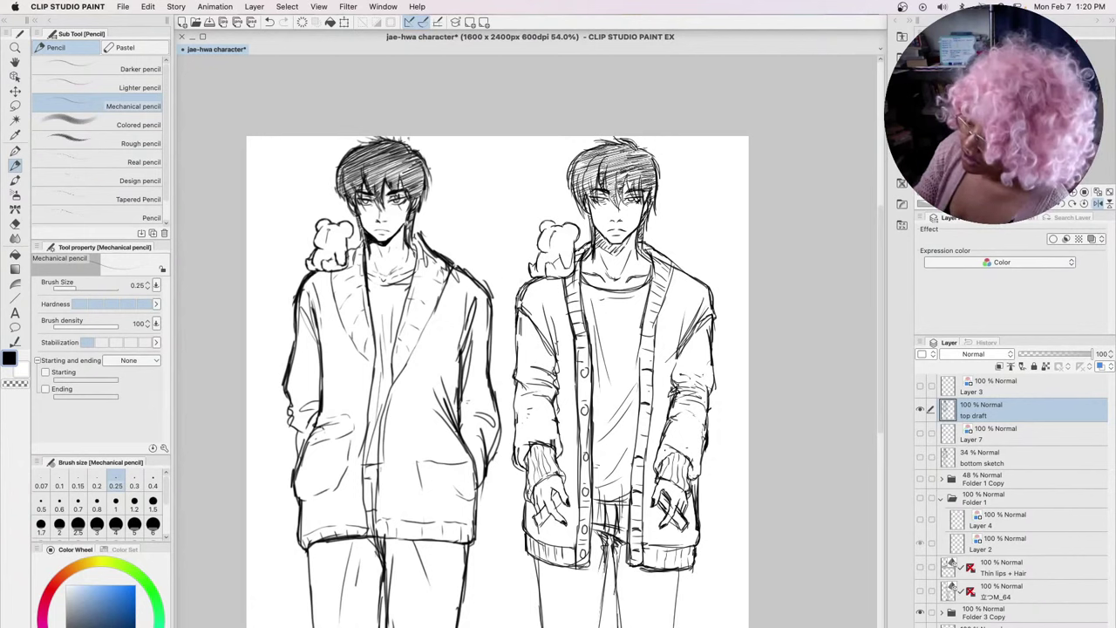
Reinforce the bear-side shoulder seam of the cardigan and the hair strands along both sides of the neck
{"action": "left_click_drag", "start_coordinate": [518, 290], "coordinate": [517, 306]}
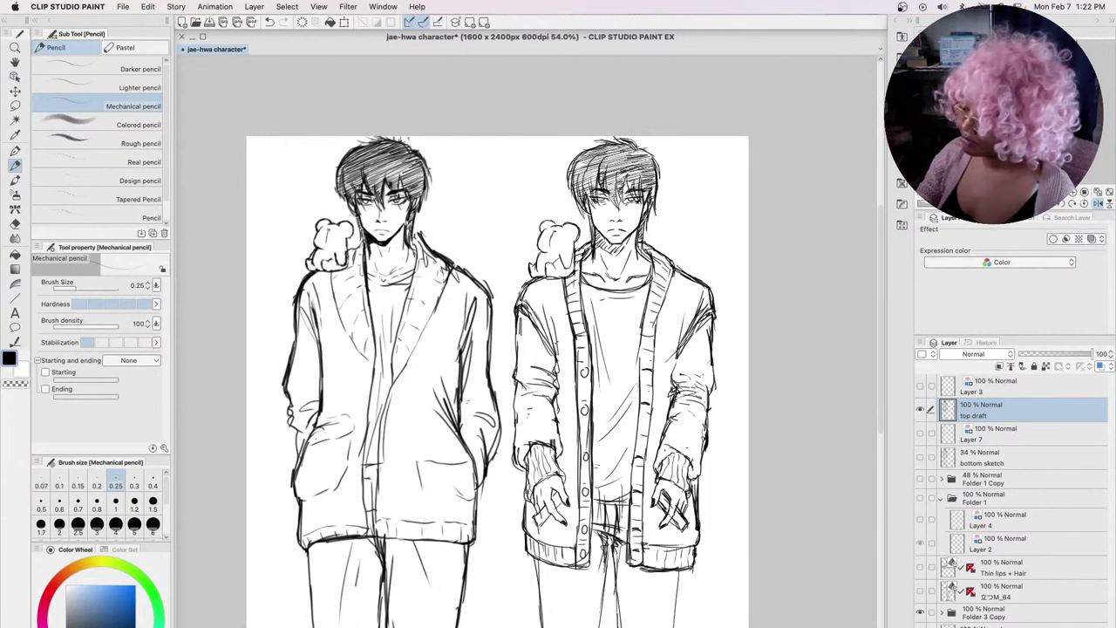
{"action": "left_click_drag", "start_coordinate": [590, 213], "coordinate": [592, 258]}
{"action": "left_click_drag", "start_coordinate": [643, 223], "coordinate": [644, 255]}
{"action": "left_click_drag", "start_coordinate": [642, 227], "coordinate": [639, 251]}
{"action": "left_click_drag", "start_coordinate": [639, 234], "coordinate": [639, 257]}
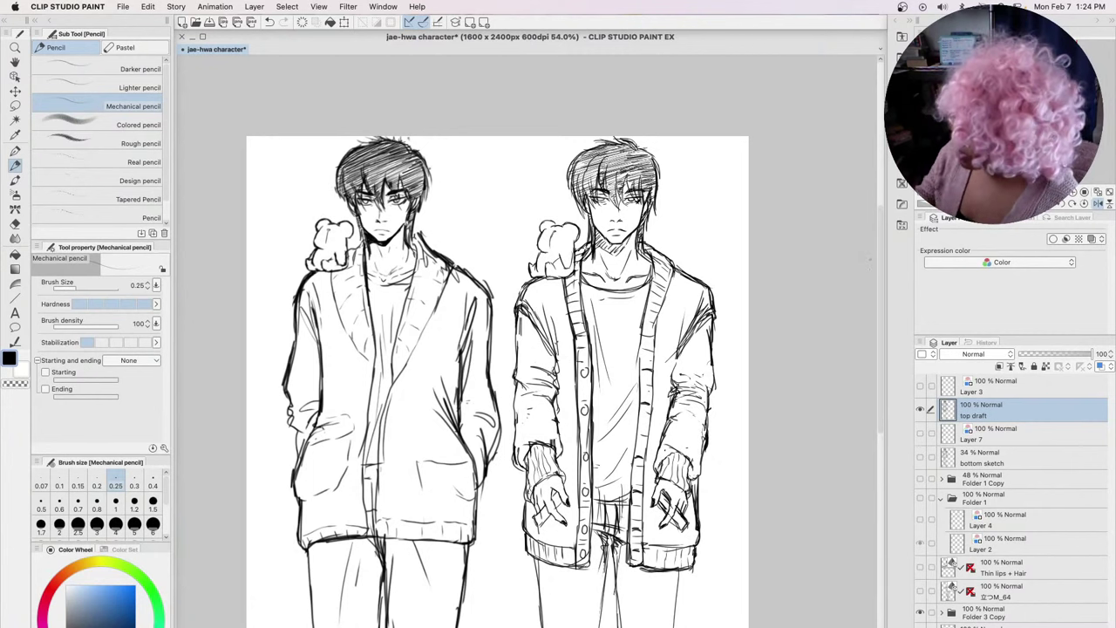
Hatch more shadow beneath the jaw and chin on the neck
{"action": "scroll", "coordinate": [877, 300], "scroll_direction": "down", "scroll_amount": 5}
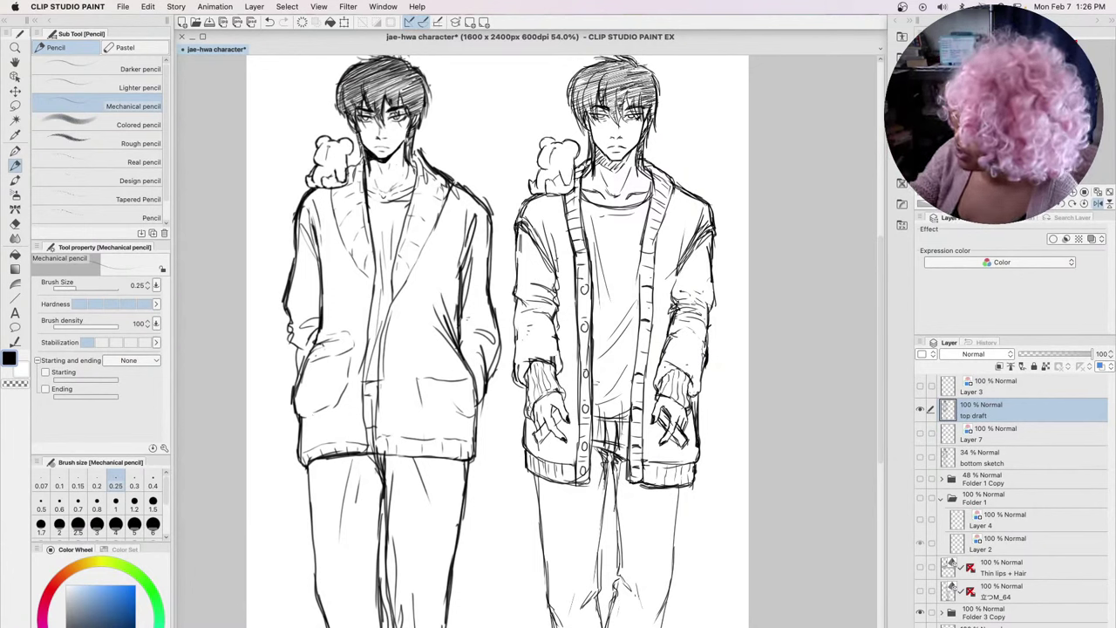
{"action": "left_click_drag", "start_coordinate": [634, 147], "coordinate": [615, 173]}
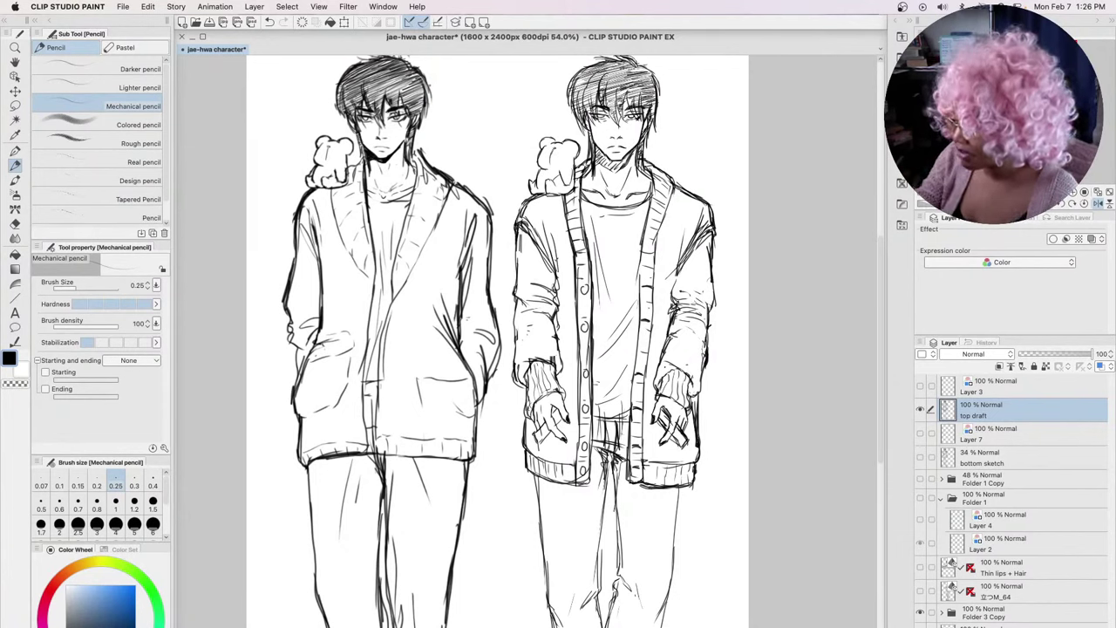
{"action": "left_click_drag", "start_coordinate": [607, 153], "coordinate": [594, 167]}
{"action": "left_click_drag", "start_coordinate": [611, 157], "coordinate": [602, 168]}
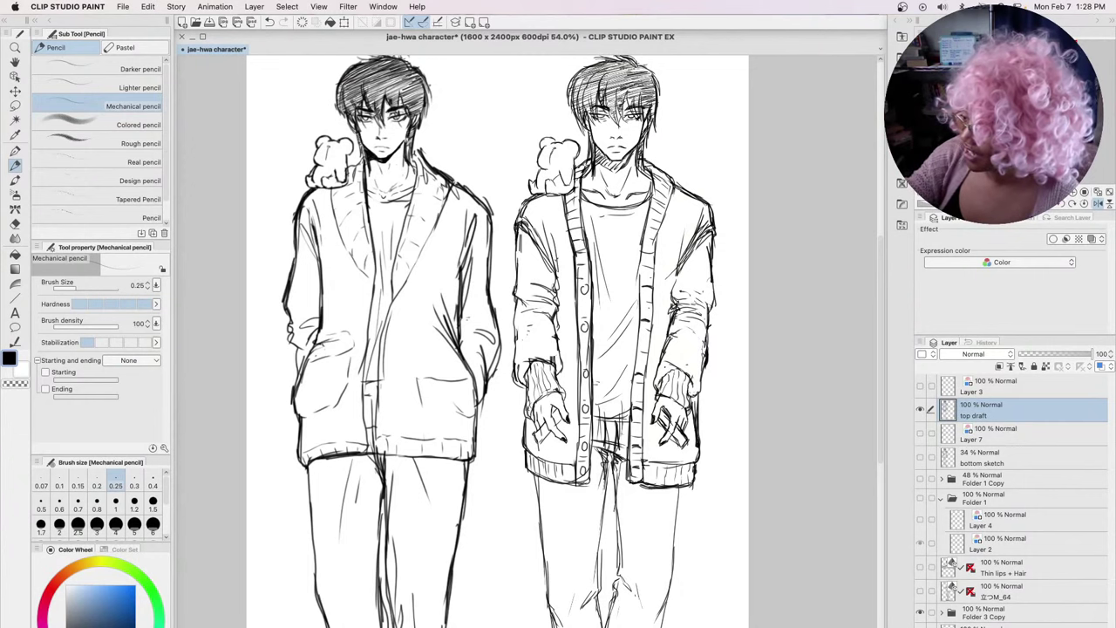
Touch up the hair strands on both sides of the face, and save the drawing
{"action": "mouse_move", "coordinate": [586, 79]}
{"action": "left_mouse_down"}
{"action": "mouse_move", "coordinate": [596, 133]}
{"action": "mouse_move", "coordinate": [593, 122]}
{"action": "left_mouse_up"}
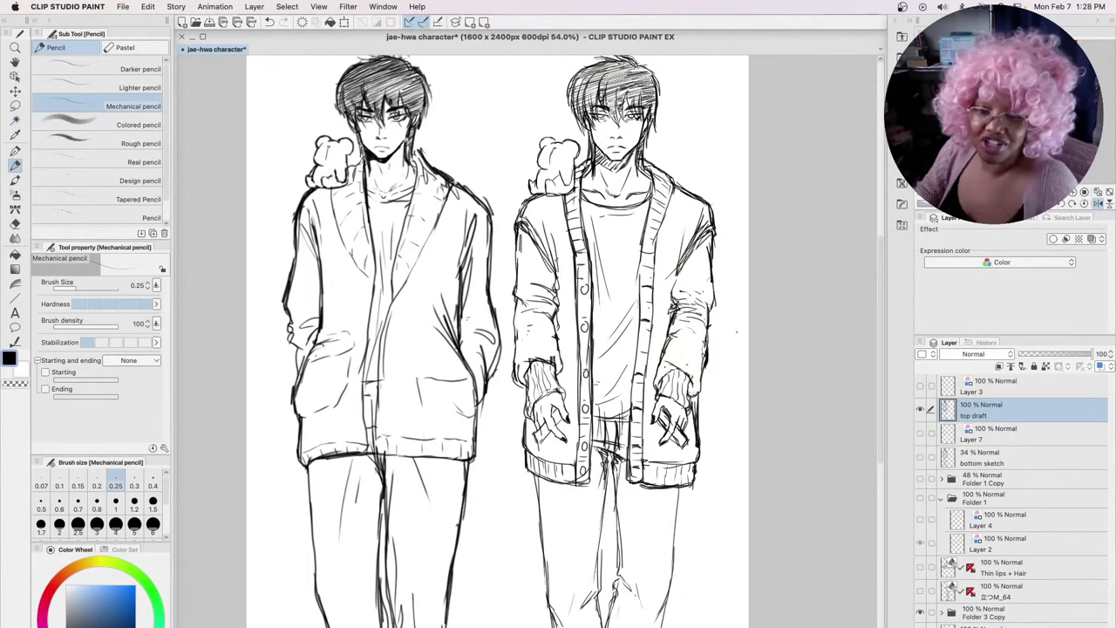
{"action": "left_click_drag", "start_coordinate": [641, 115], "coordinate": [646, 128]}
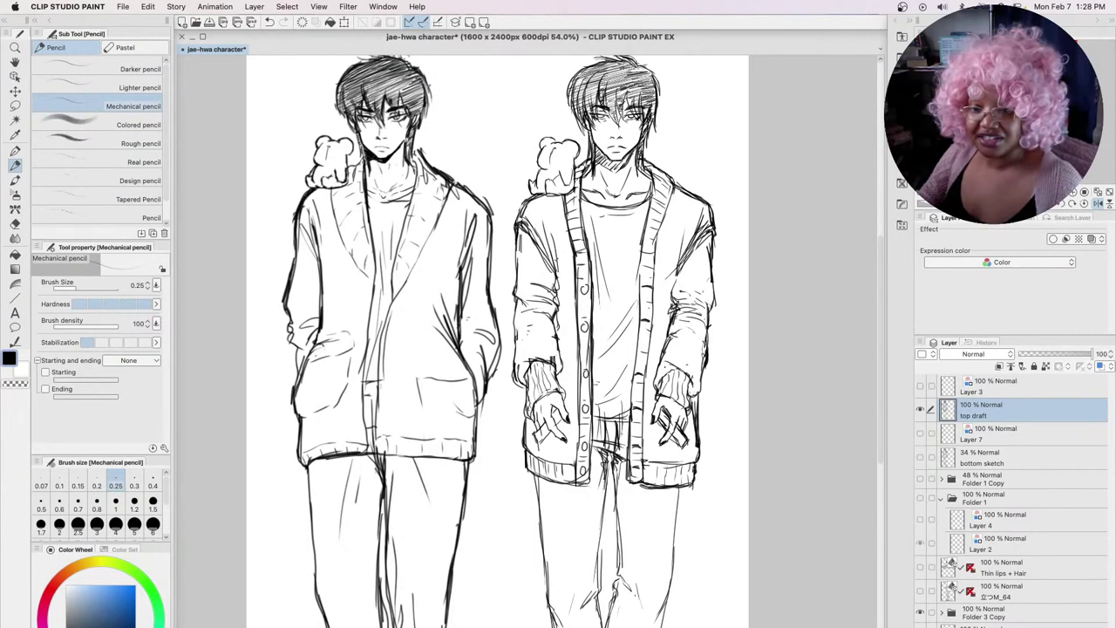
{"action": "mouse_move", "coordinate": [880, 279]}
{"action": "left_mouse_down"}
{"action": "mouse_move", "coordinate": [880, 301]}
{"action": "mouse_move", "coordinate": [883, 269]}
{"action": "left_mouse_up"}
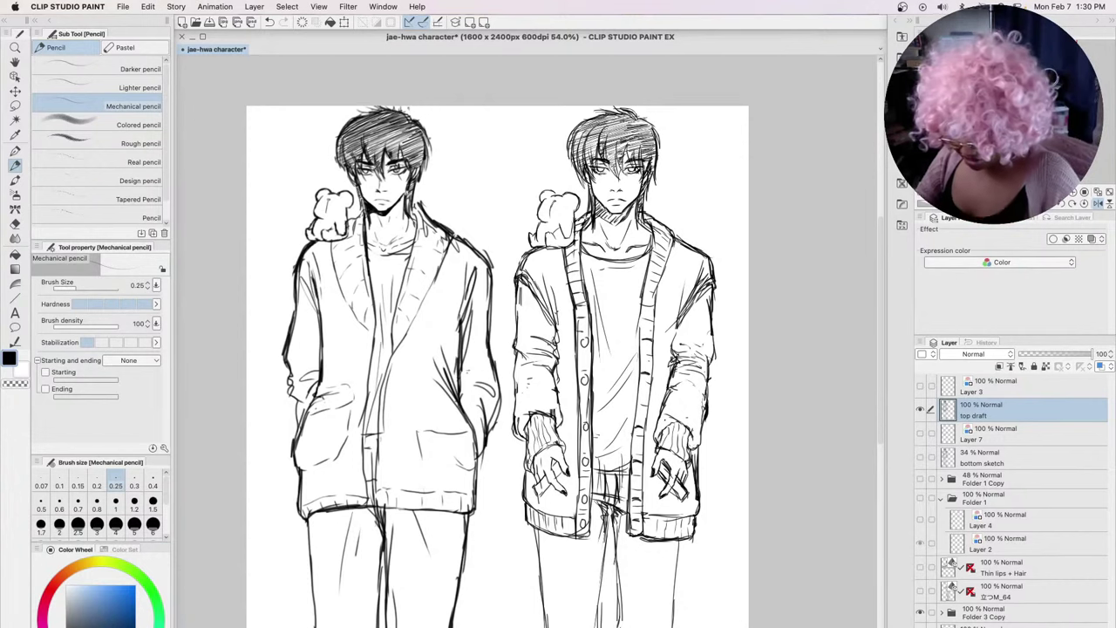
{"action": "key", "text": "super+s"}
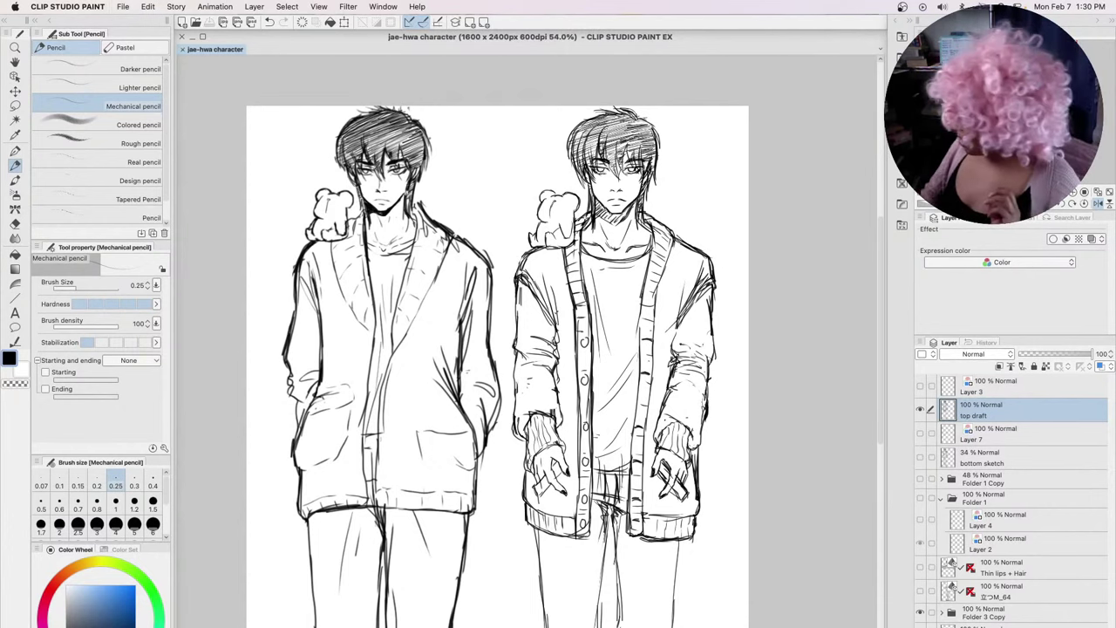
Show the 3D mannequin layer 立つM_64 and hide the Folder 3 Copy sketch
{"action": "key", "text": "super+v"}
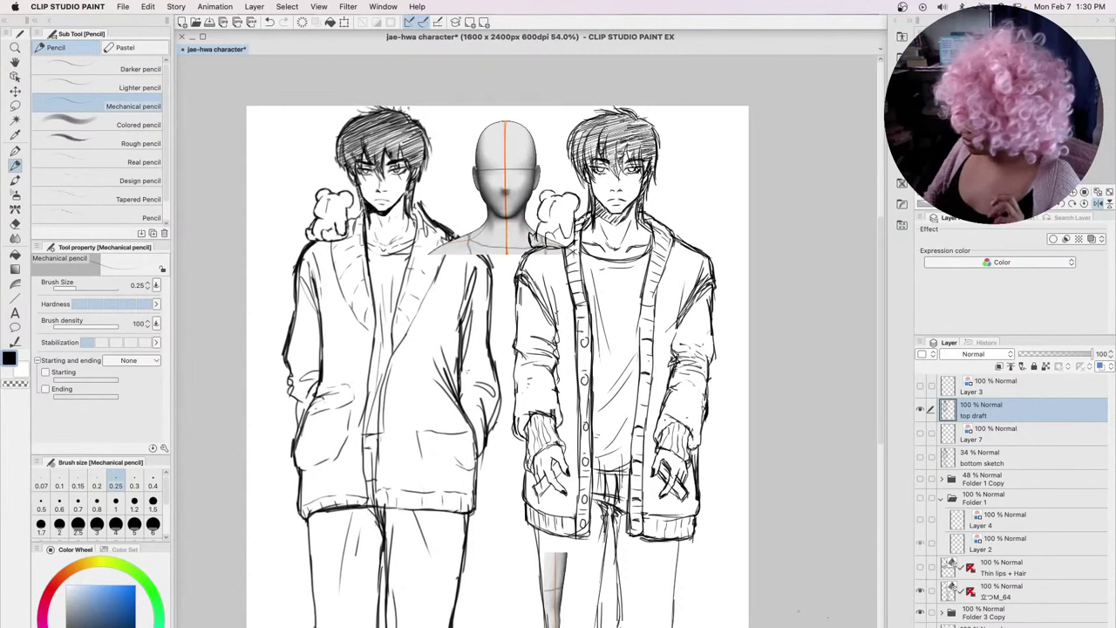
{"action": "left_click", "coordinate": [921, 613]}
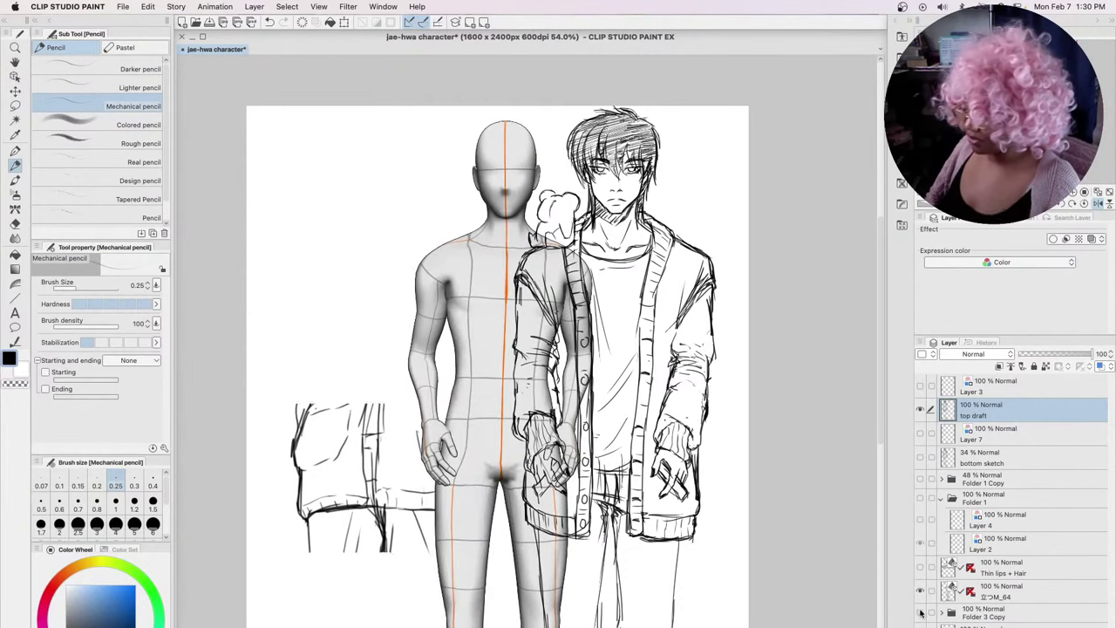
{"action": "scroll", "coordinate": [919, 614], "scroll_direction": "down", "scroll_amount": 3}
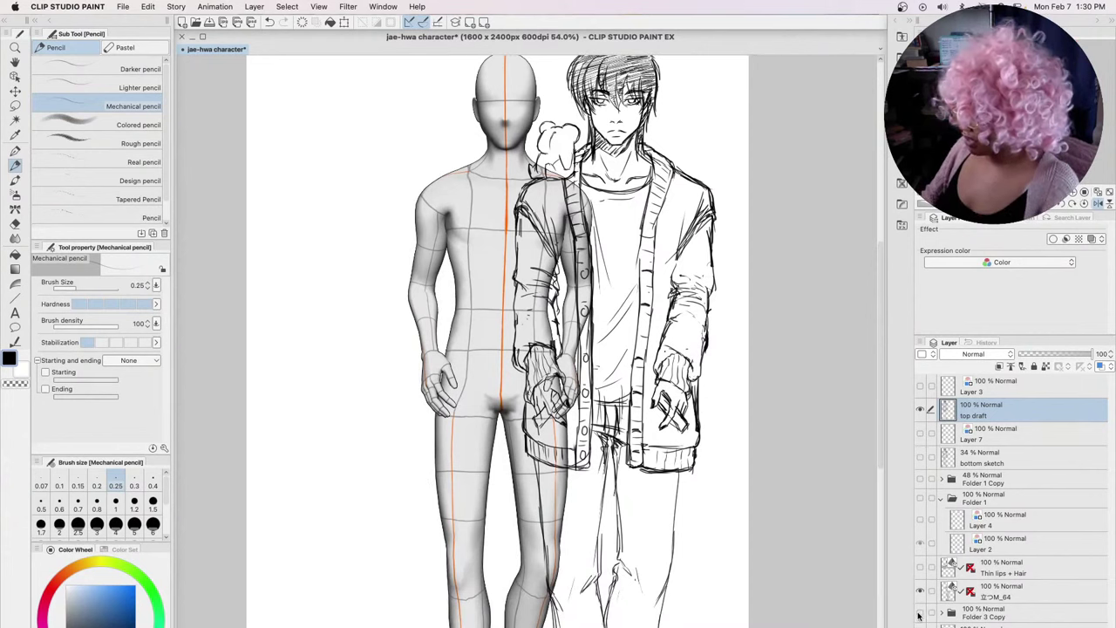
{"action": "left_click", "coordinate": [919, 614]}
{"action": "left_click", "coordinate": [919, 614]}
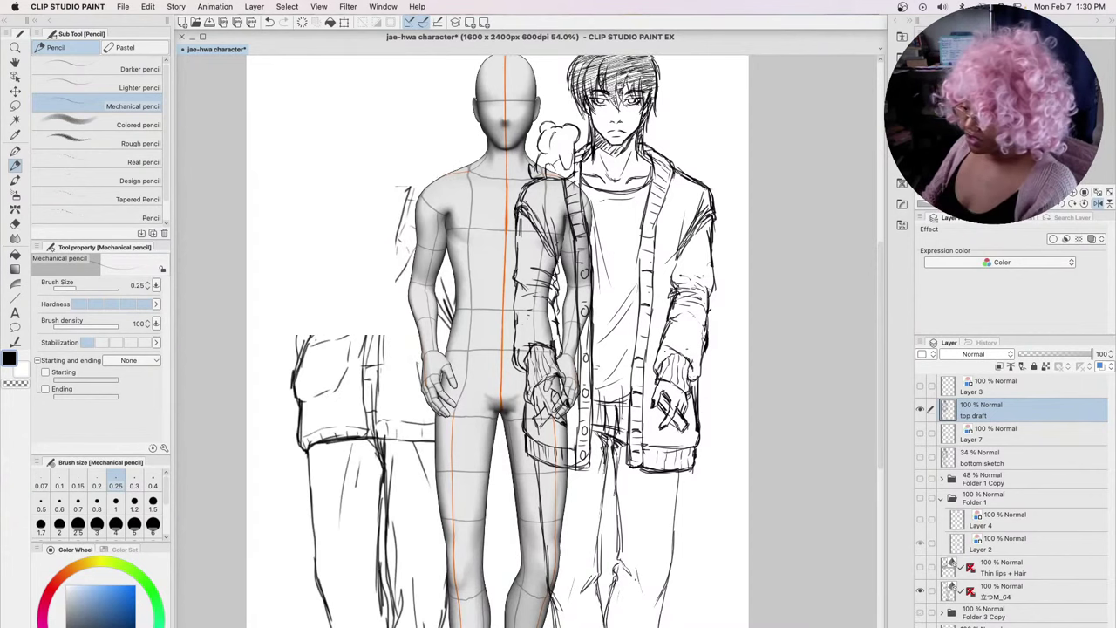
Move the 立つM_64 mannequin to the left half of the canvas, clear of the character, and display its perspective ruler
{"action": "left_click", "coordinate": [15, 91]}
{"action": "left_click", "coordinate": [1022, 593]}
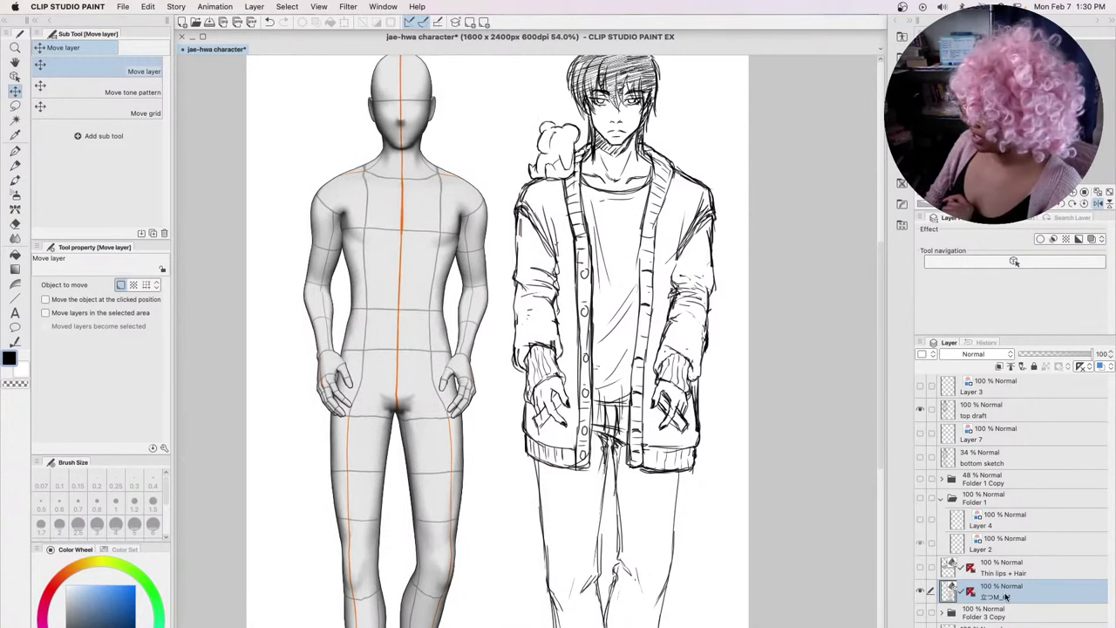
{"action": "scroll", "coordinate": [478, 519], "scroll_direction": "up", "scroll_amount": 2}
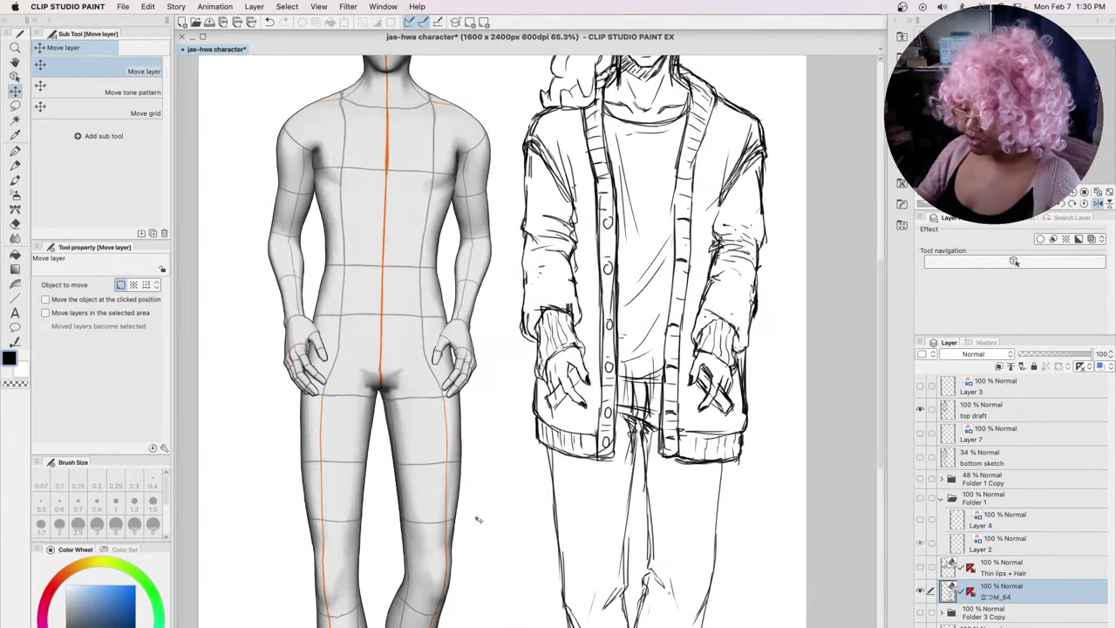
{"action": "scroll", "coordinate": [478, 519], "scroll_direction": "down", "scroll_amount": 4}
{"action": "scroll", "coordinate": [879, 248], "scroll_direction": "down", "scroll_amount": 3}
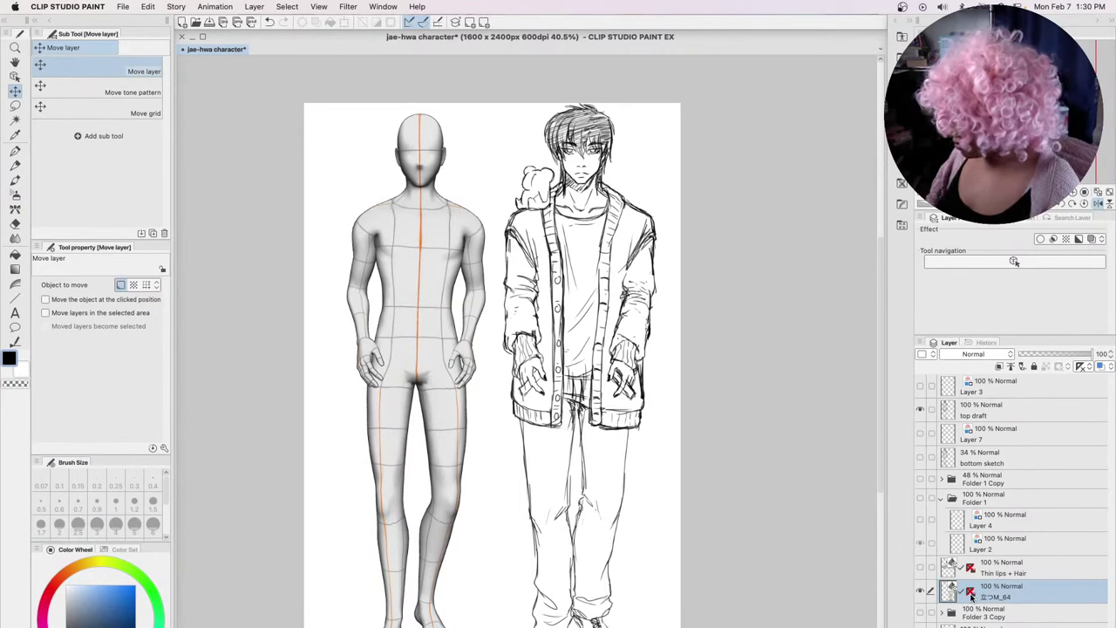
{"action": "left_click", "coordinate": [970, 593]}
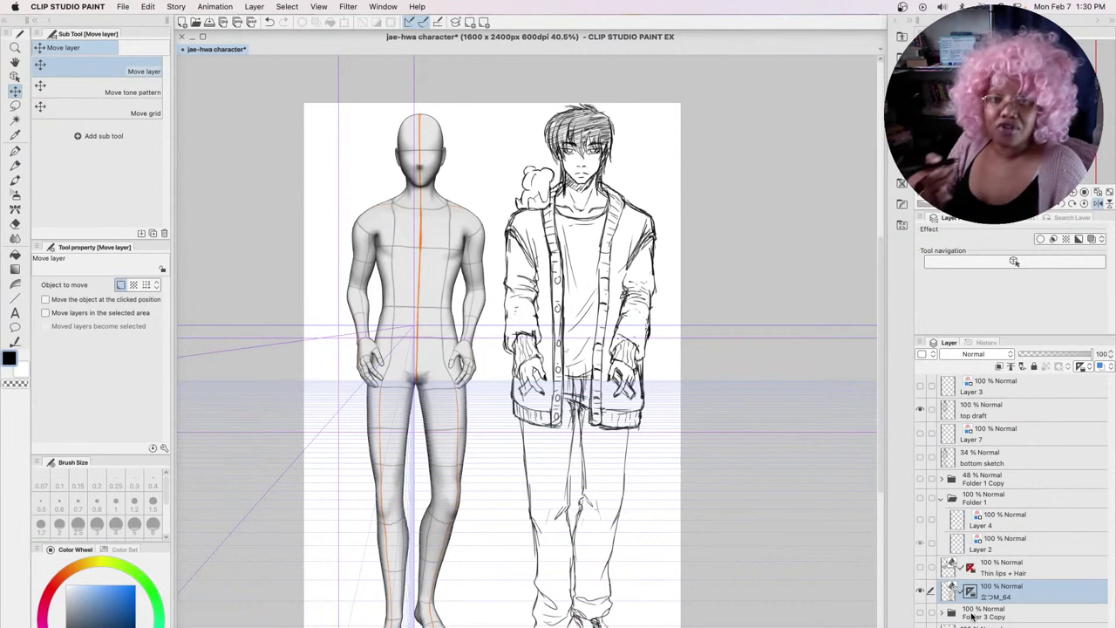
On a new layer above the mannequin, pencil a left-wall vertical and its receding floor edge along the perspective ruler
{"action": "left_click", "coordinate": [17, 165]}
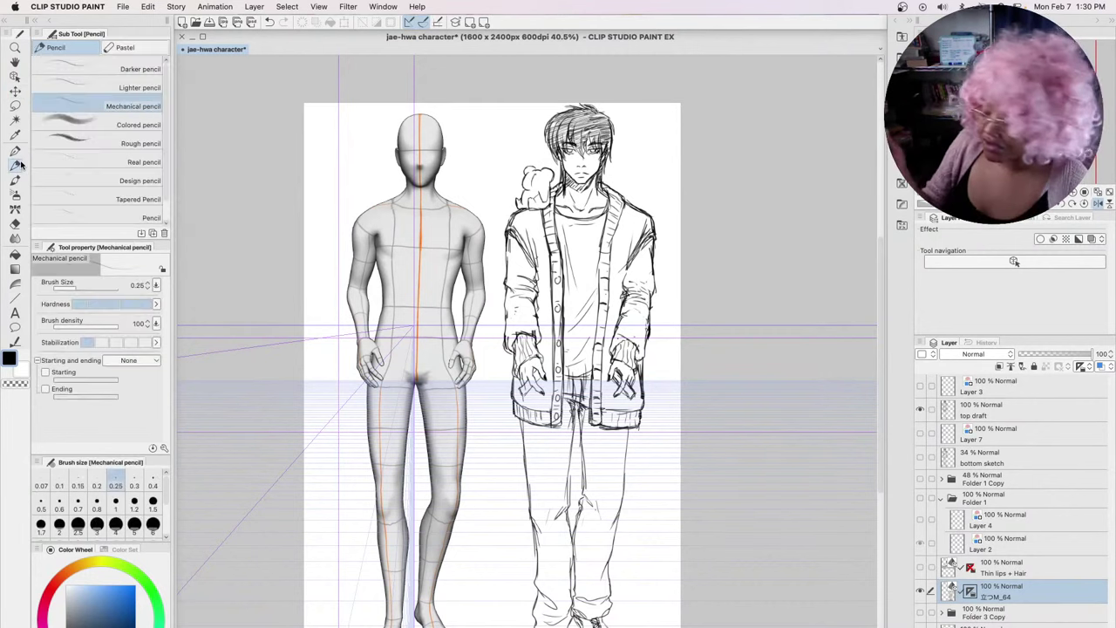
{"action": "key", "text": "super+shift+n"}
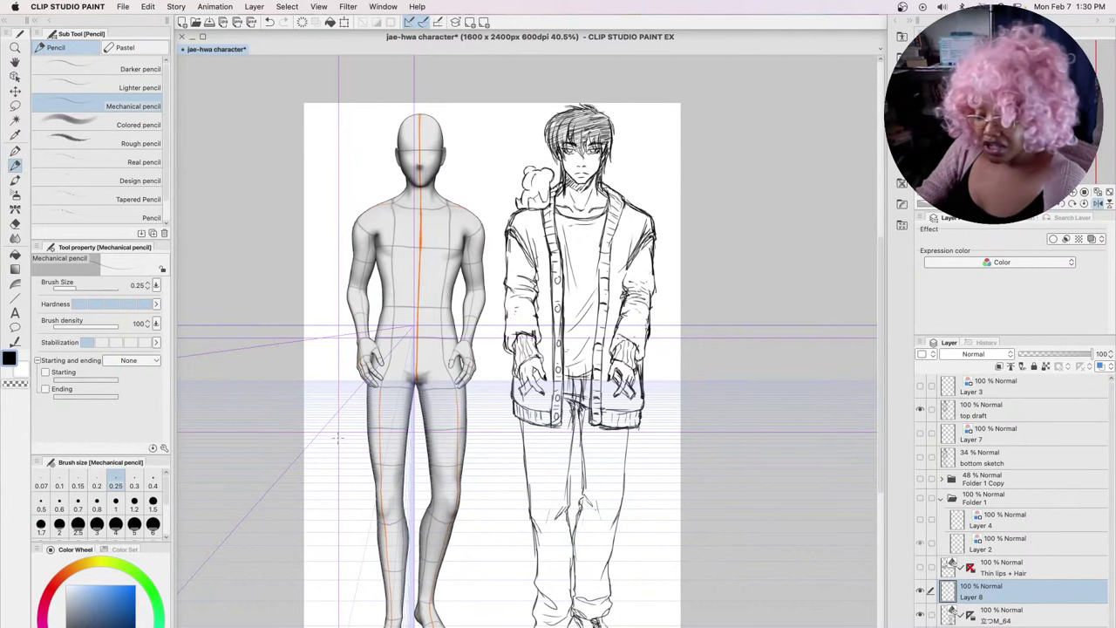
{"action": "mouse_move", "coordinate": [319, 254]}
{"action": "left_mouse_down"}
{"action": "mouse_move", "coordinate": [319, 451]}
{"action": "mouse_move", "coordinate": [373, 383]}
{"action": "left_mouse_up"}
{"action": "left_click_drag", "start_coordinate": [319, 277], "coordinate": [319, 102]}
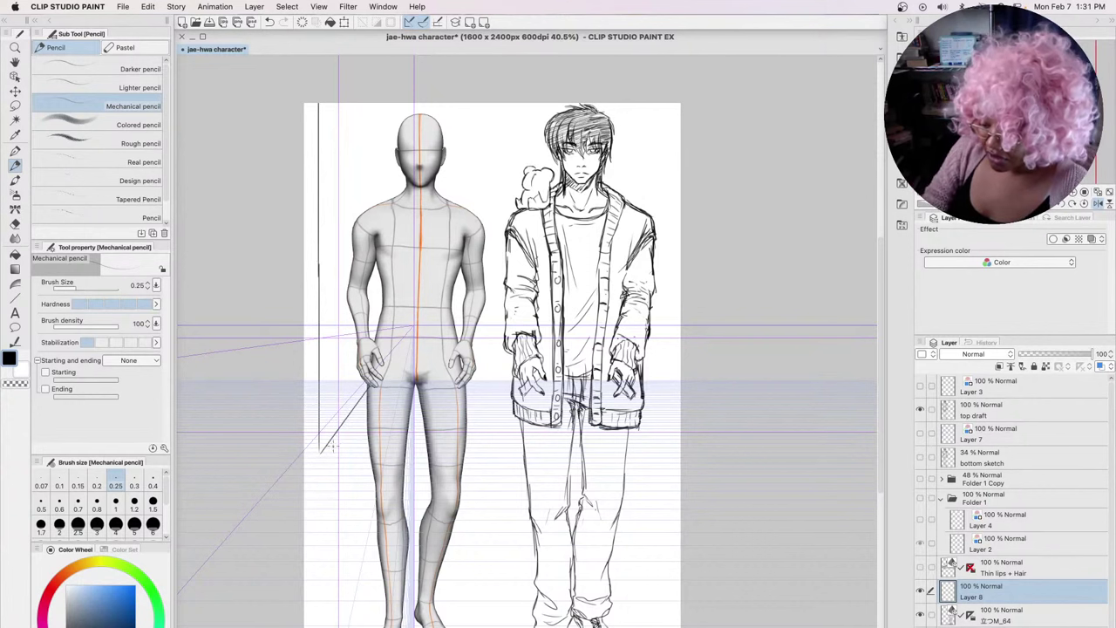
{"action": "left_click_drag", "start_coordinate": [332, 446], "coordinate": [304, 477]}
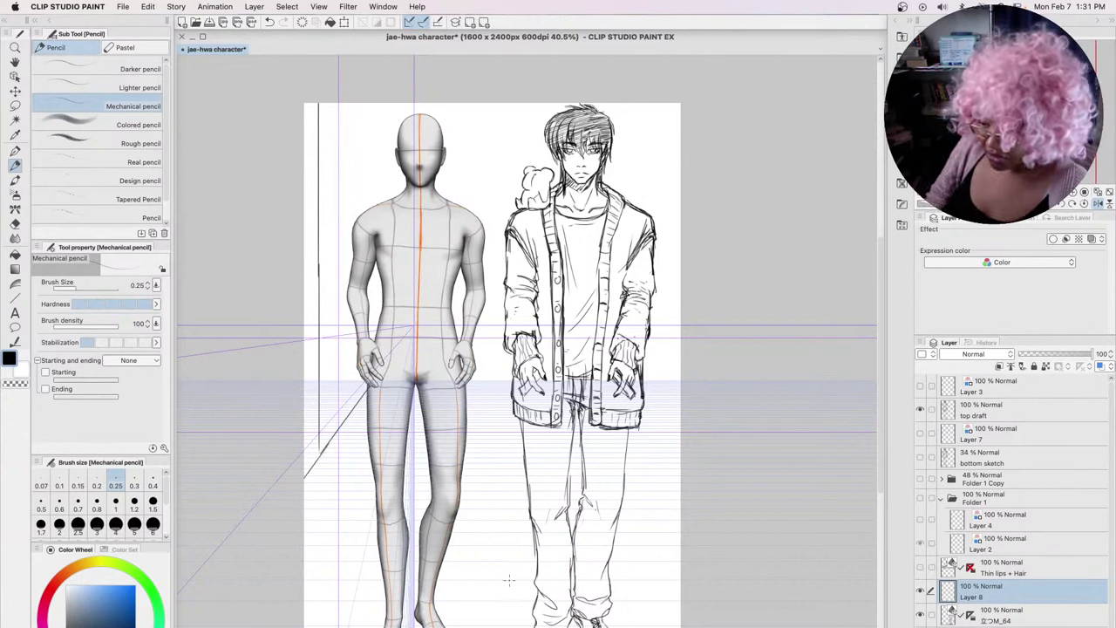
Draw the left wall's ceiling edge and back corner, plus three horizontal floor lines behind the mannequin's legs
{"action": "mouse_move", "coordinate": [336, 105]}
{"action": "left_mouse_down"}
{"action": "mouse_move", "coordinate": [383, 243]}
{"action": "mouse_move", "coordinate": [377, 375]}
{"action": "left_mouse_up"}
{"action": "left_click_drag", "start_coordinate": [310, 464], "coordinate": [460, 465]}
{"action": "mouse_move", "coordinate": [303, 555]}
{"action": "left_mouse_down"}
{"action": "mouse_move", "coordinate": [370, 560]}
{"action": "mouse_move", "coordinate": [418, 558]}
{"action": "left_mouse_up"}
{"action": "left_click_drag", "start_coordinate": [304, 618], "coordinate": [507, 619]}
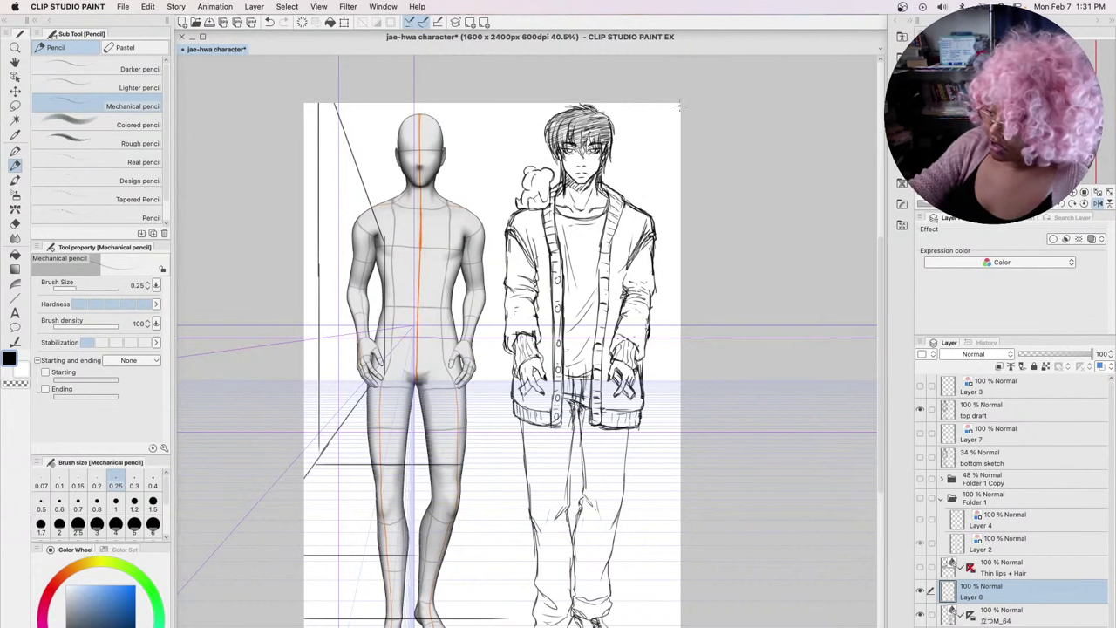
Draw the right wall's ceiling and floor edges, the back wall's outline, and horizontal ceiling lines across the room
{"action": "left_click_drag", "start_coordinate": [679, 105], "coordinate": [610, 164]}
{"action": "left_click_drag", "start_coordinate": [534, 378], "coordinate": [680, 445]}
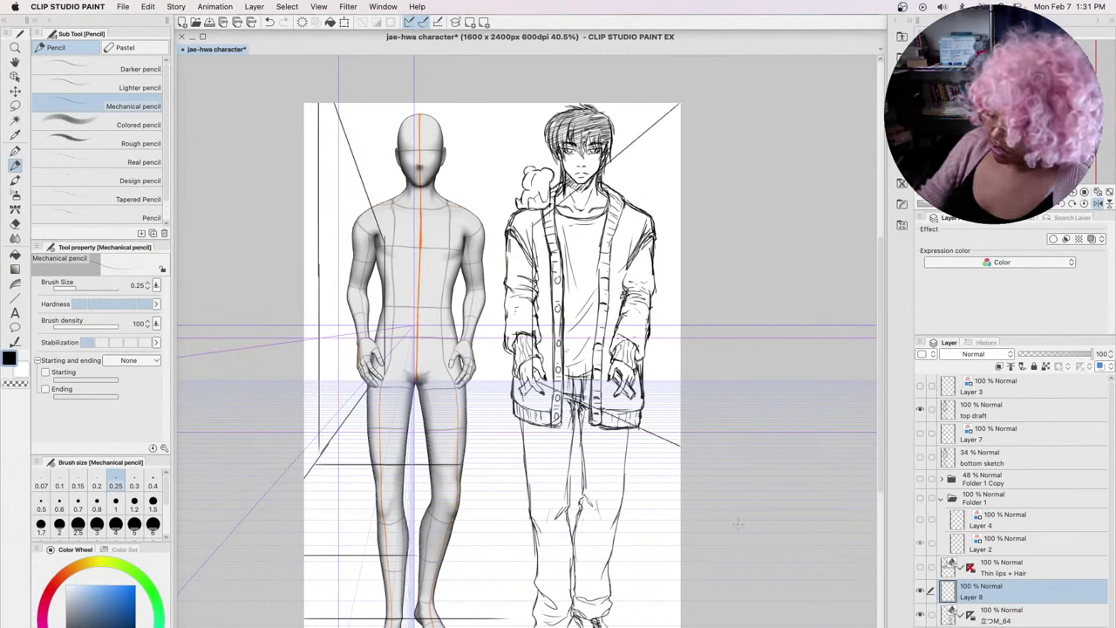
{"action": "left_click_drag", "start_coordinate": [531, 378], "coordinate": [359, 377]}
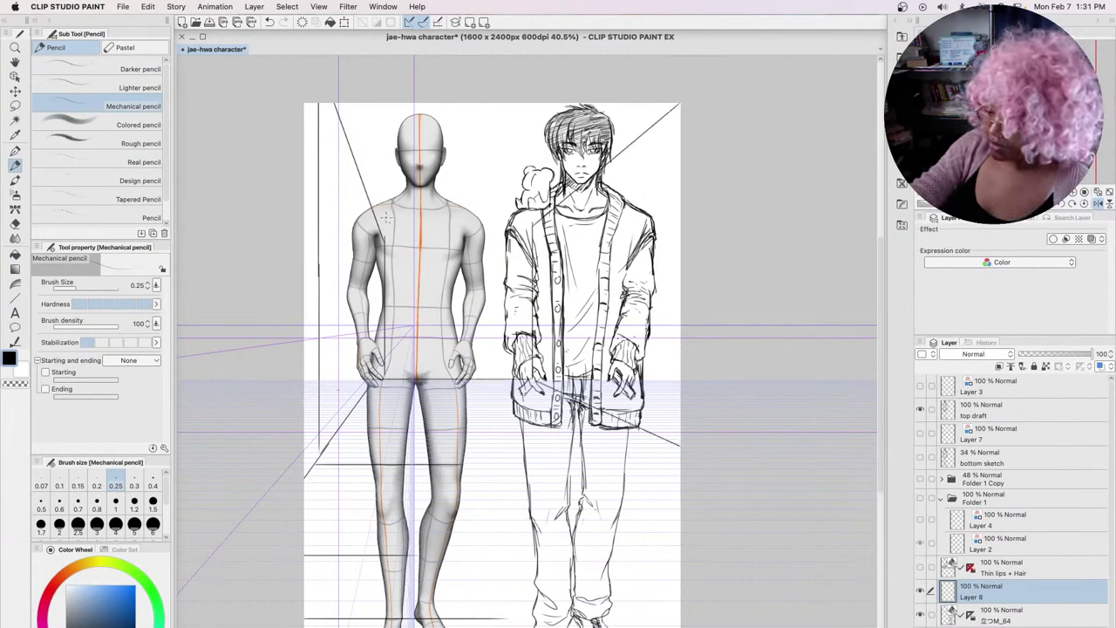
{"action": "left_click_drag", "start_coordinate": [383, 225], "coordinate": [544, 225]}
{"action": "left_click_drag", "start_coordinate": [357, 156], "coordinate": [628, 156]}
{"action": "mouse_move", "coordinate": [352, 135]}
{"action": "left_mouse_down"}
{"action": "mouse_move", "coordinate": [638, 135]}
{"action": "mouse_move", "coordinate": [645, 174]}
{"action": "mouse_move", "coordinate": [614, 186]}
{"action": "left_mouse_up"}
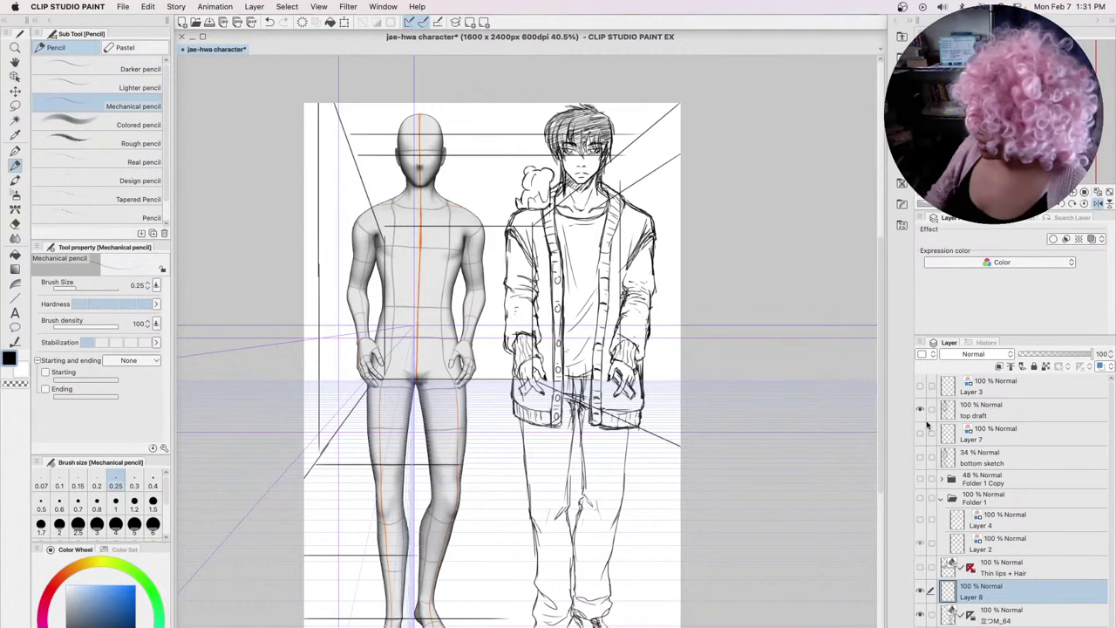
Hide the top draft layer, and draw the right wall's window lines and two floor lines beside the mannequin's legs
{"action": "left_click", "coordinate": [920, 409]}
{"action": "left_click_drag", "start_coordinate": [598, 320], "coordinate": [680, 320]}
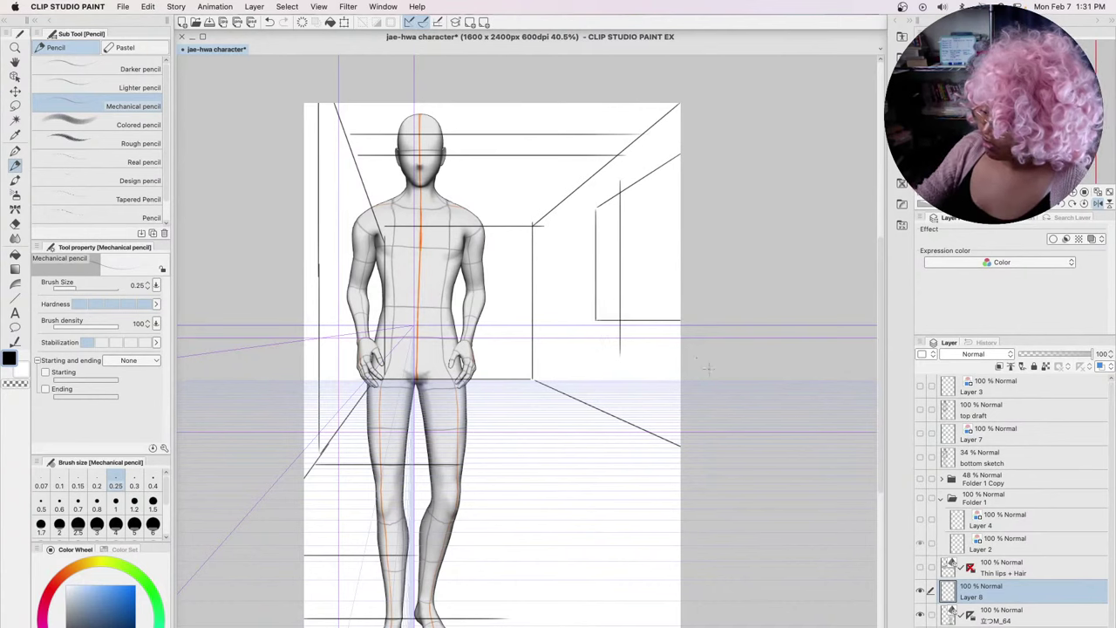
{"action": "left_click_drag", "start_coordinate": [608, 202], "coordinate": [608, 317]}
{"action": "left_click_drag", "start_coordinate": [669, 170], "coordinate": [666, 333]}
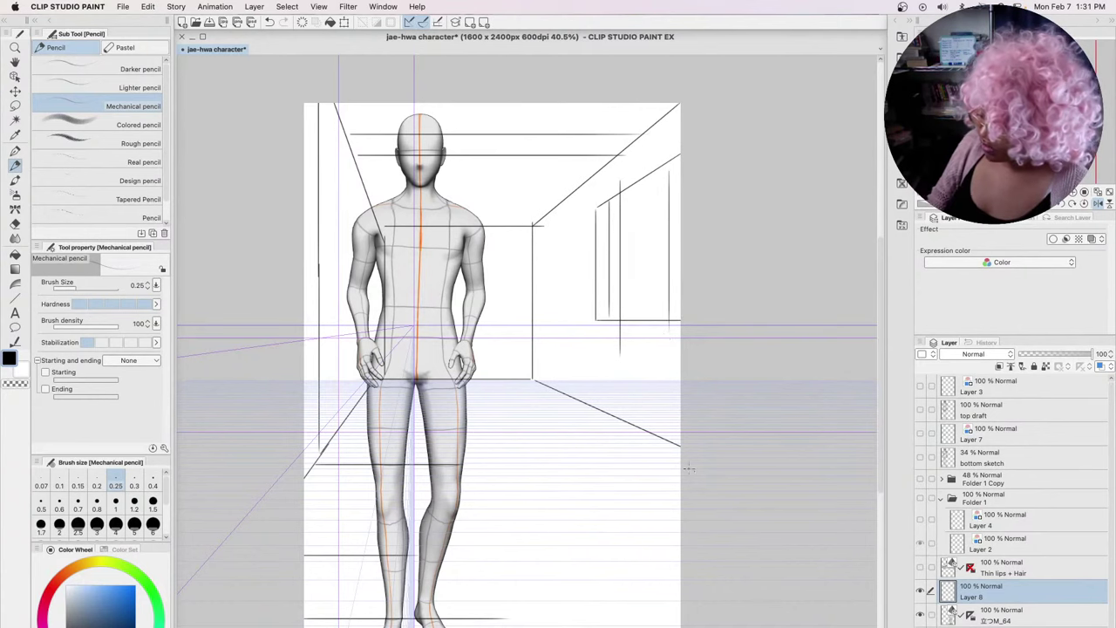
{"action": "mouse_move", "coordinate": [477, 520]}
{"action": "left_mouse_down"}
{"action": "mouse_move", "coordinate": [404, 518]}
{"action": "mouse_move", "coordinate": [682, 514]}
{"action": "left_mouse_up"}
{"action": "left_click_drag", "start_coordinate": [476, 458], "coordinate": [681, 453]}
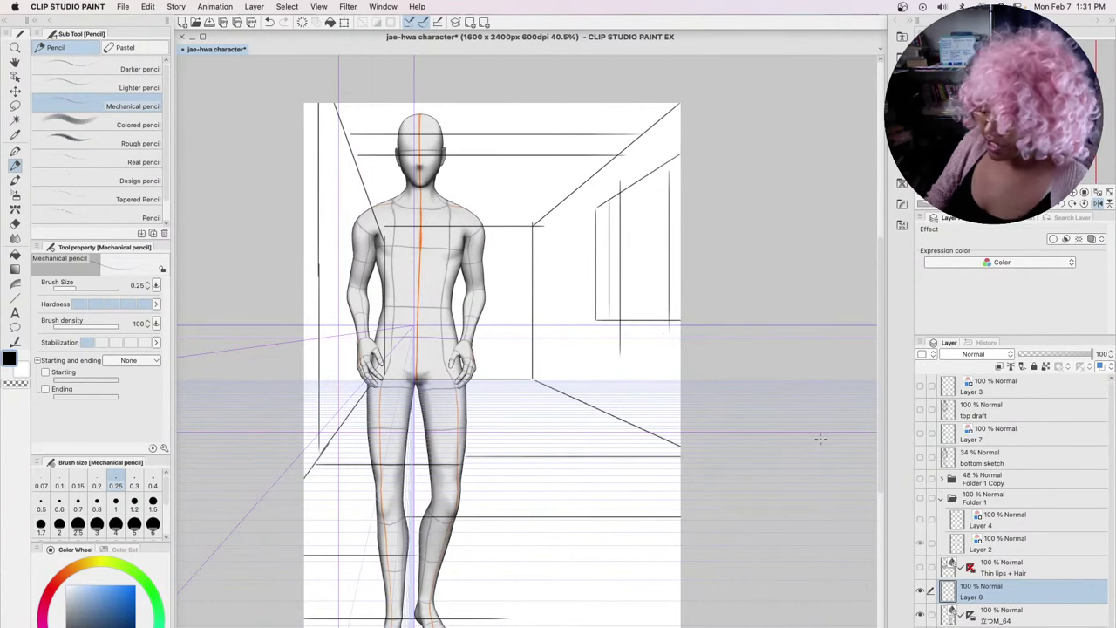
Draw a window outline on the left wall along the perspective ruler on Layer 8
{"action": "left_click", "coordinate": [972, 620]}
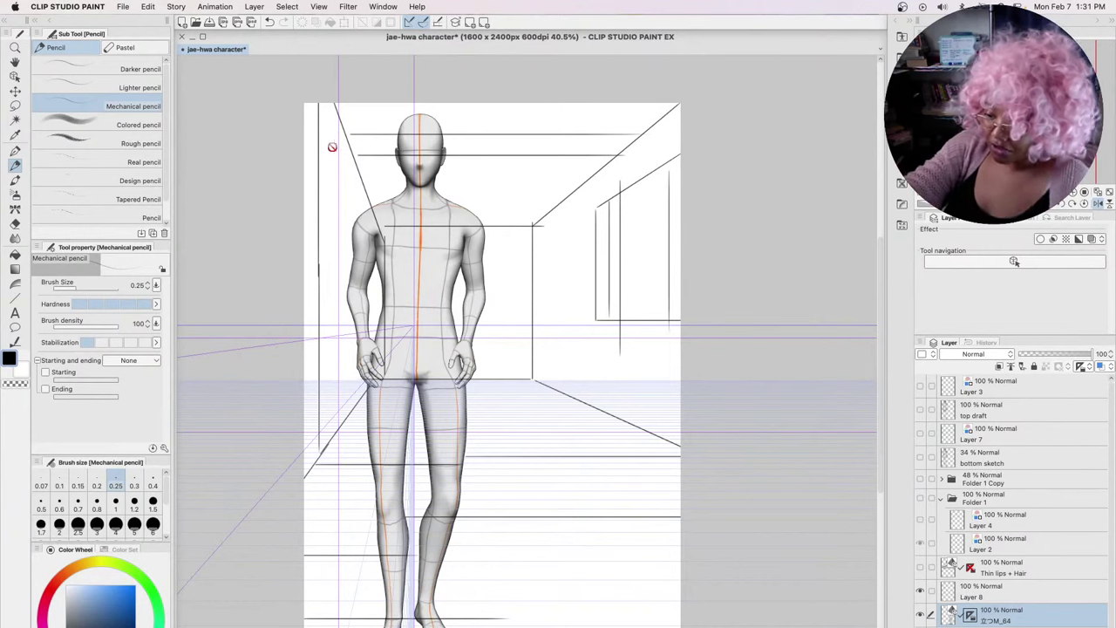
{"action": "left_click", "coordinate": [1001, 596]}
{"action": "left_click_drag", "start_coordinate": [327, 162], "coordinate": [373, 232]}
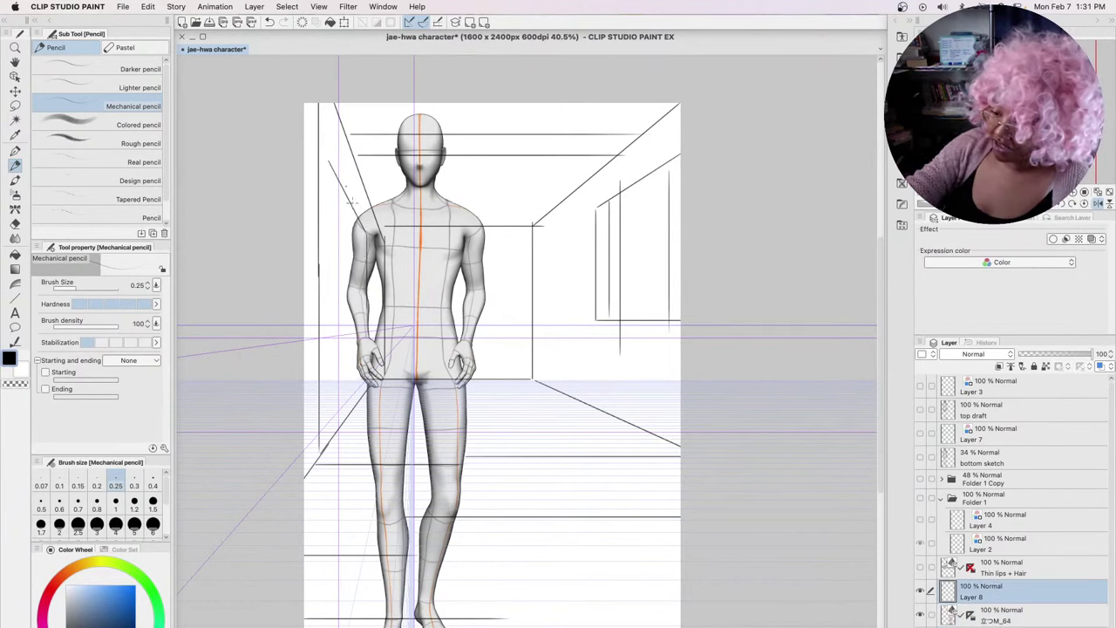
{"action": "mouse_move", "coordinate": [322, 164]}
{"action": "left_mouse_down"}
{"action": "mouse_move", "coordinate": [325, 325]}
{"action": "mouse_move", "coordinate": [378, 324]}
{"action": "left_mouse_up"}
{"action": "left_click_drag", "start_coordinate": [363, 279], "coordinate": [370, 326]}
{"action": "left_click_drag", "start_coordinate": [368, 328], "coordinate": [325, 327]}
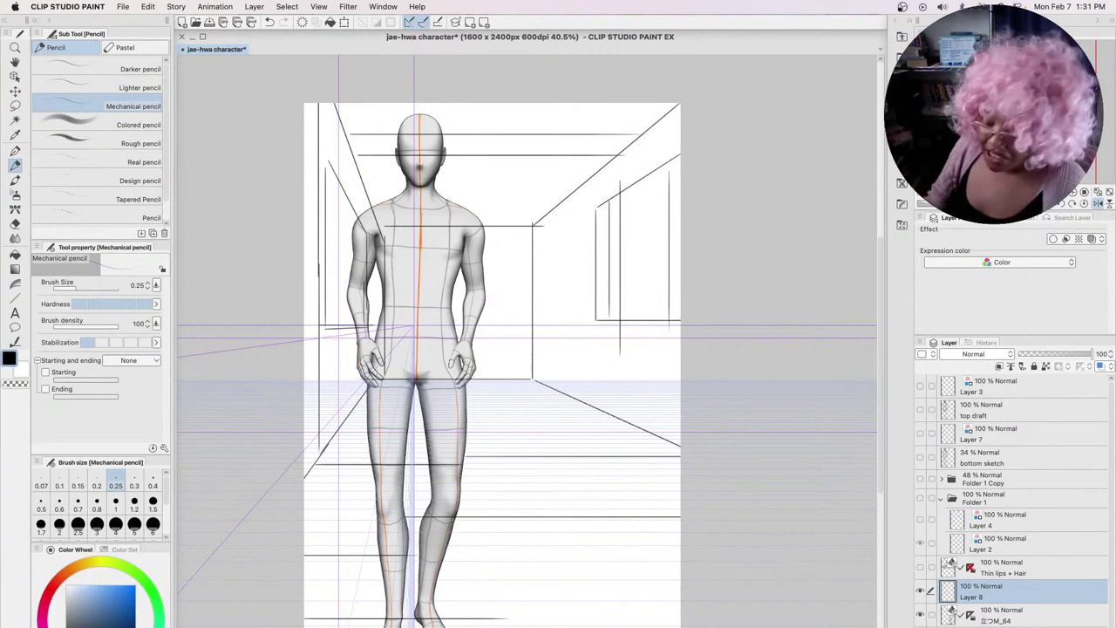
Draw a doorway on the back wall, one more floor line near the feet, and trim lines along the right wall
{"action": "left_click_drag", "start_coordinate": [455, 598], "coordinate": [764, 564]}
{"action": "mouse_move", "coordinate": [526, 257]}
{"action": "left_mouse_down"}
{"action": "mouse_move", "coordinate": [483, 257]}
{"action": "mouse_move", "coordinate": [522, 375]}
{"action": "left_mouse_up"}
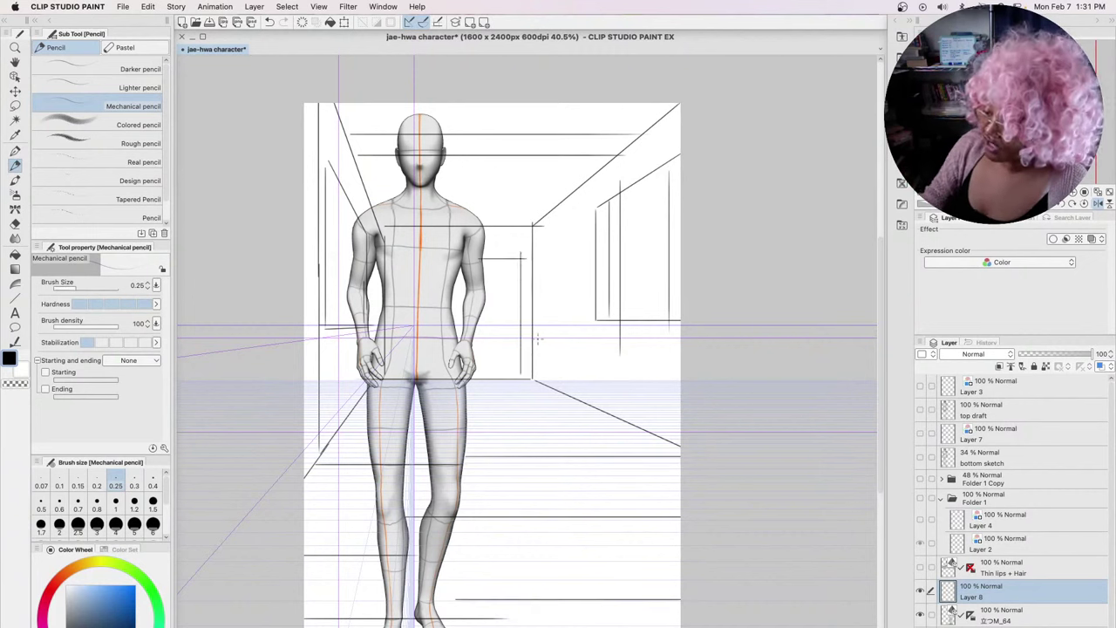
{"action": "mouse_move", "coordinate": [551, 232]}
{"action": "left_mouse_down"}
{"action": "mouse_move", "coordinate": [551, 401]}
{"action": "mouse_move", "coordinate": [682, 444]}
{"action": "left_mouse_up"}
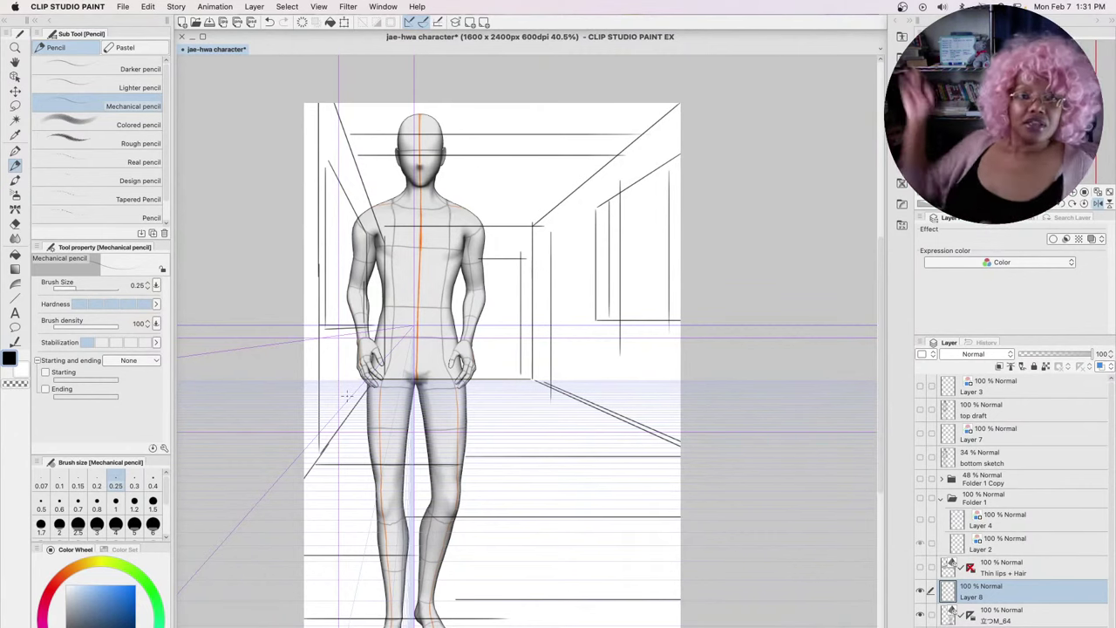
Delete Layer 8 with the perspective room lines
{"action": "key", "text": "Delete"}
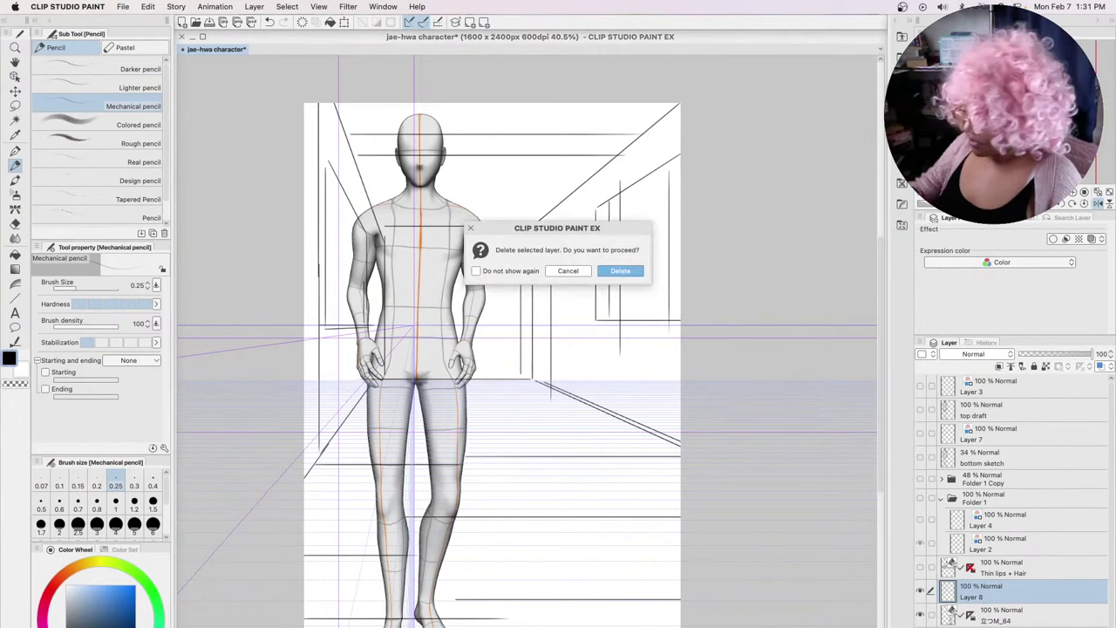
{"action": "left_click", "coordinate": [617, 266]}
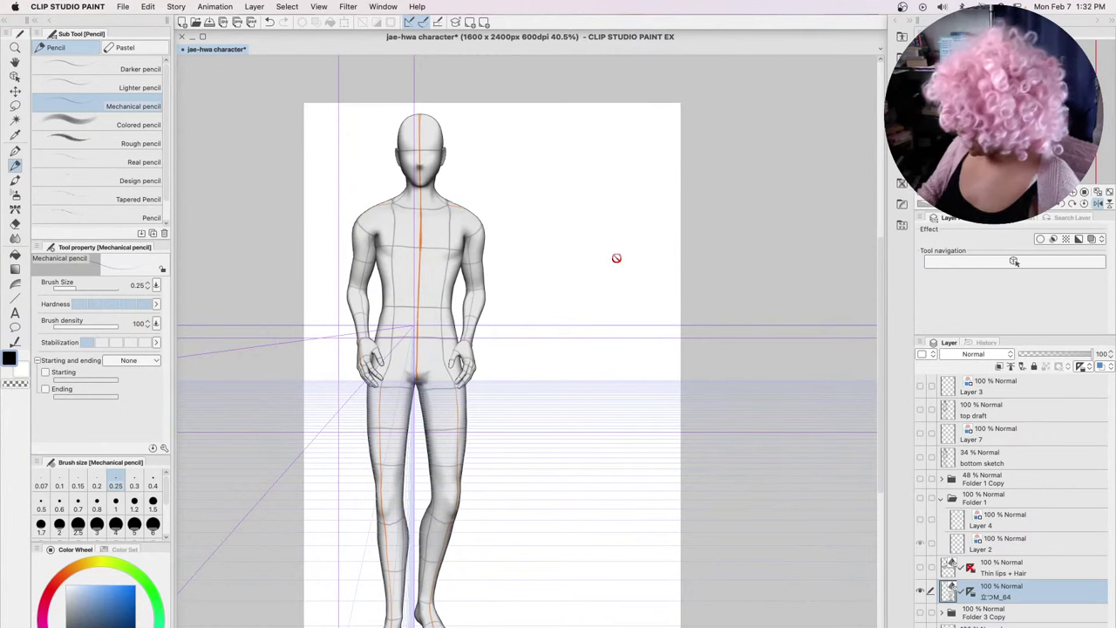
Hide the 3D mannequin layer, leave the bottom sketch hidden, and show and select the top draft layer
{"action": "left_click", "coordinate": [920, 593]}
{"action": "left_click", "coordinate": [921, 460]}
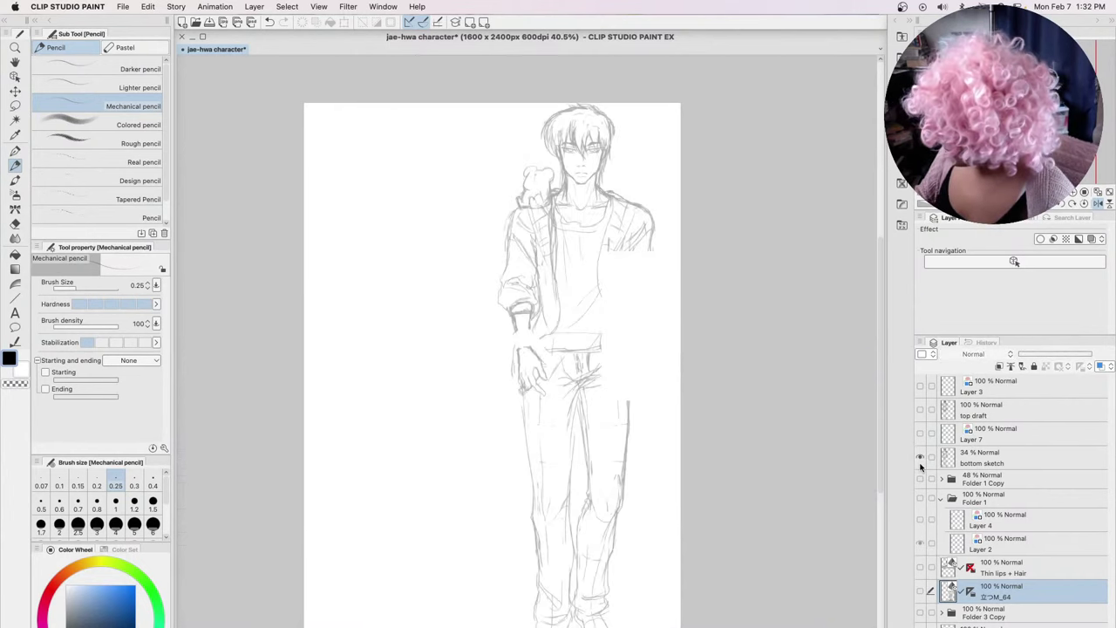
{"action": "left_click", "coordinate": [921, 454]}
{"action": "left_click", "coordinate": [918, 408]}
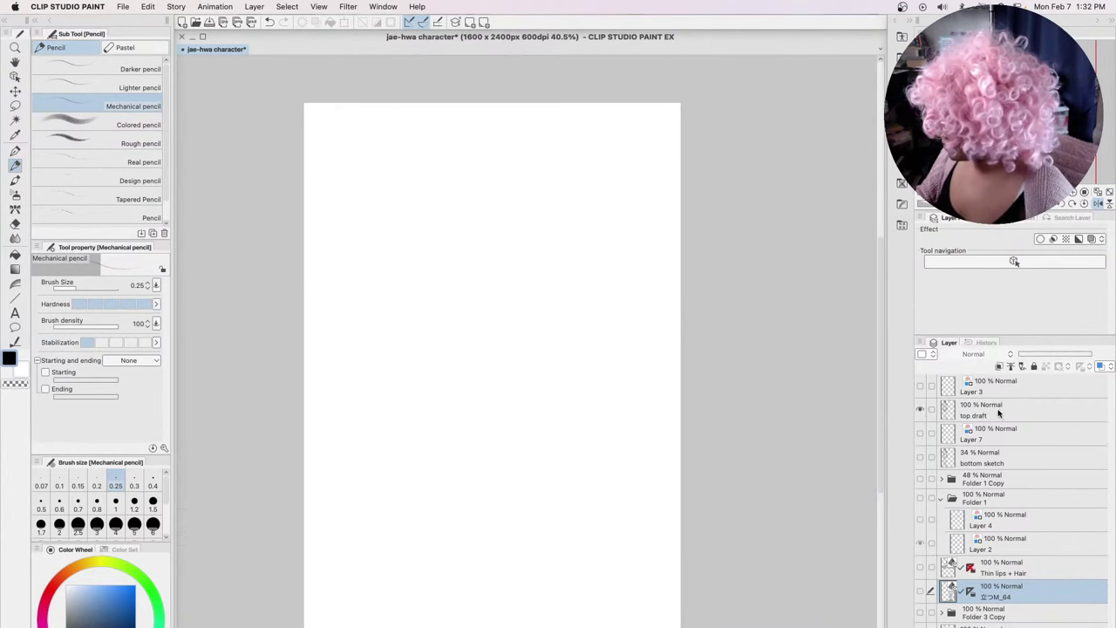
{"action": "left_click", "coordinate": [1003, 415]}
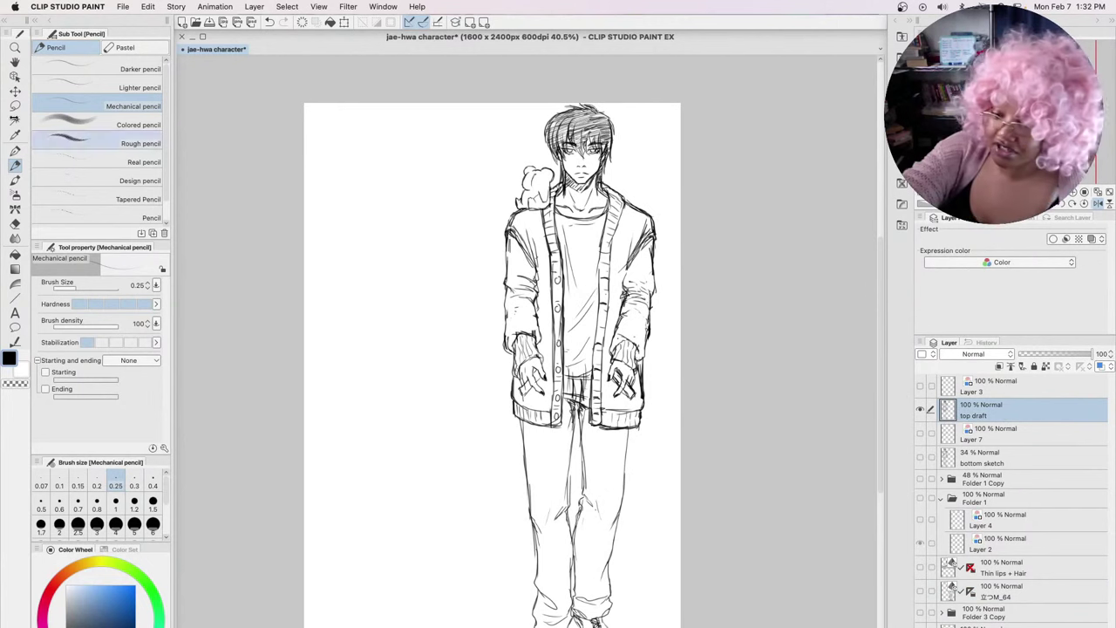
Show the Folder 1 Copy sketch and raise its opacity to 100%
{"action": "key", "text": "k"}
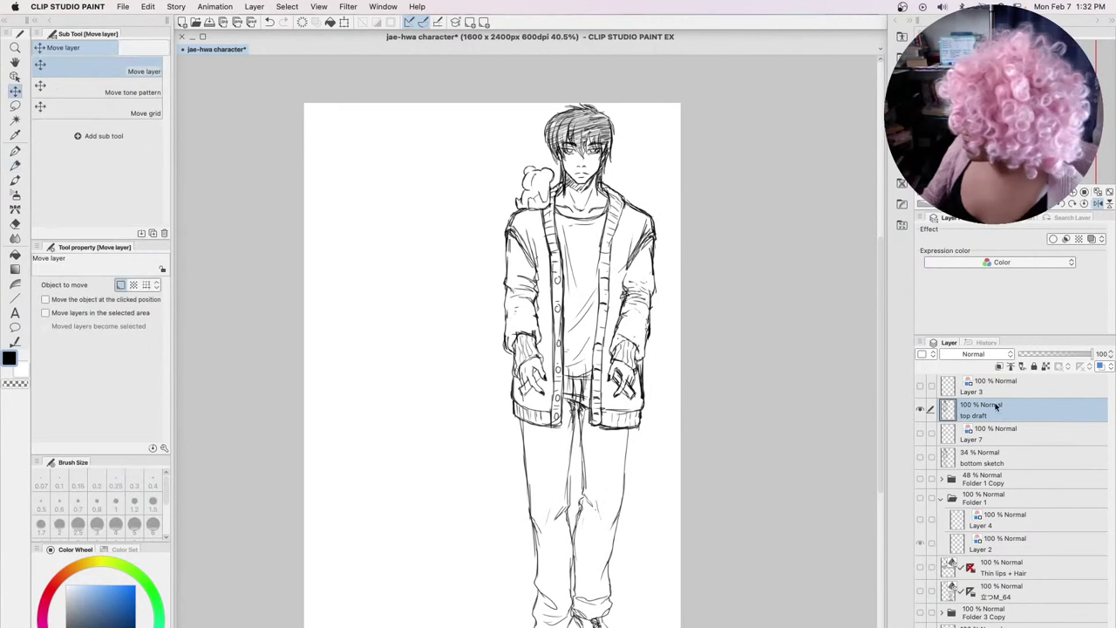
{"action": "left_click", "coordinate": [920, 479]}
{"action": "left_click", "coordinate": [984, 482]}
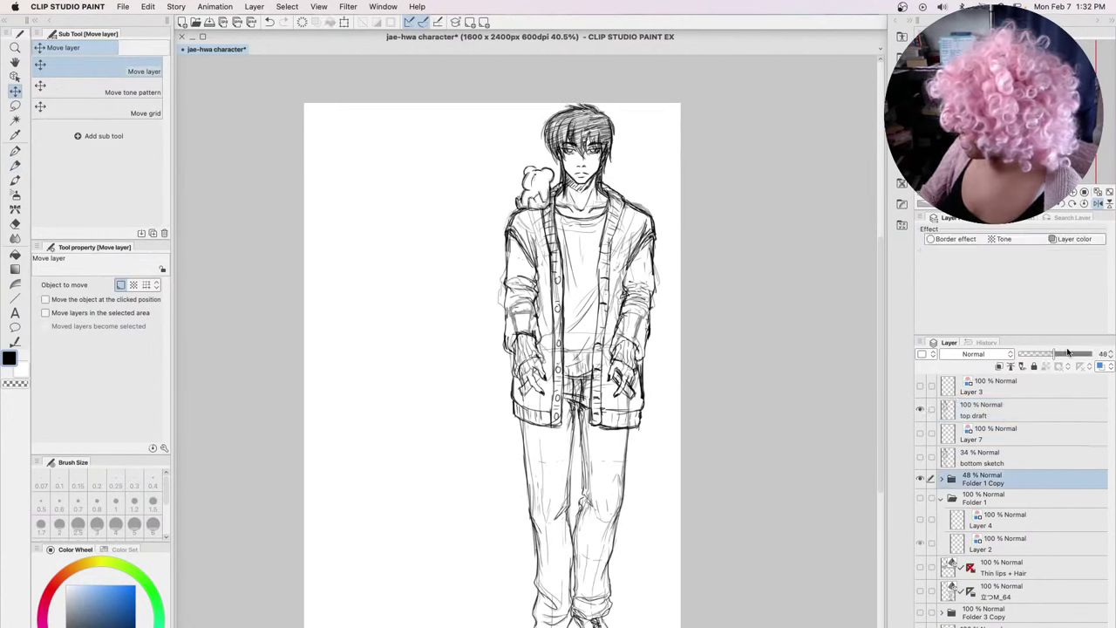
{"action": "left_click_drag", "start_coordinate": [1054, 354], "coordinate": [1096, 354]}
Move the top draft drawing left so it stands beside the Folder 1 Copy sketch
{"action": "left_click", "coordinate": [981, 410]}
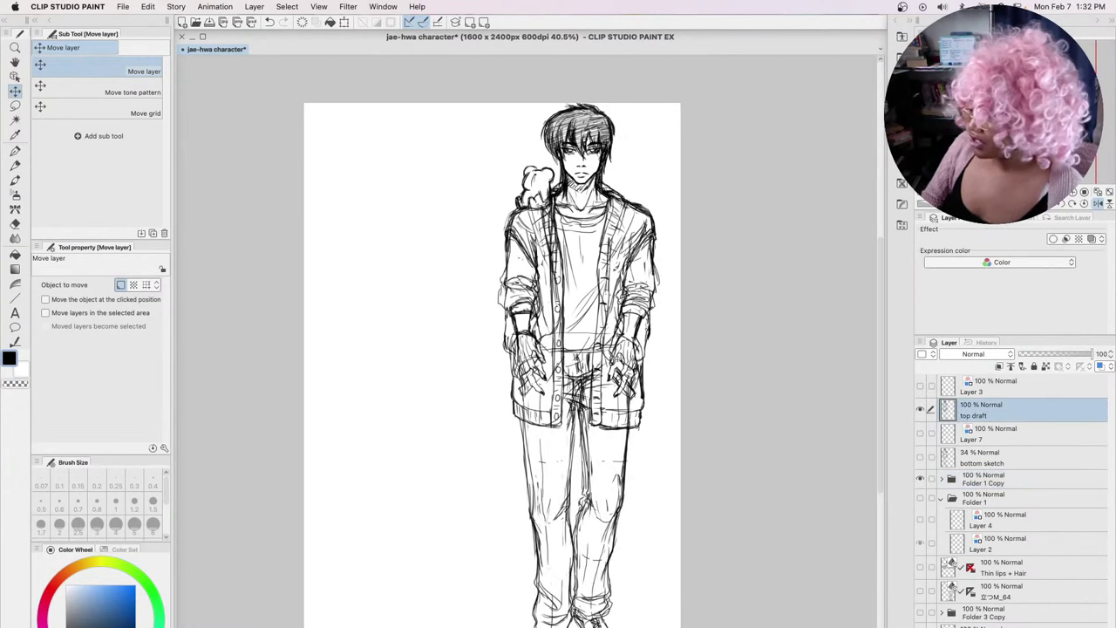
{"action": "left_click_drag", "start_coordinate": [615, 355], "coordinate": [450, 357]}
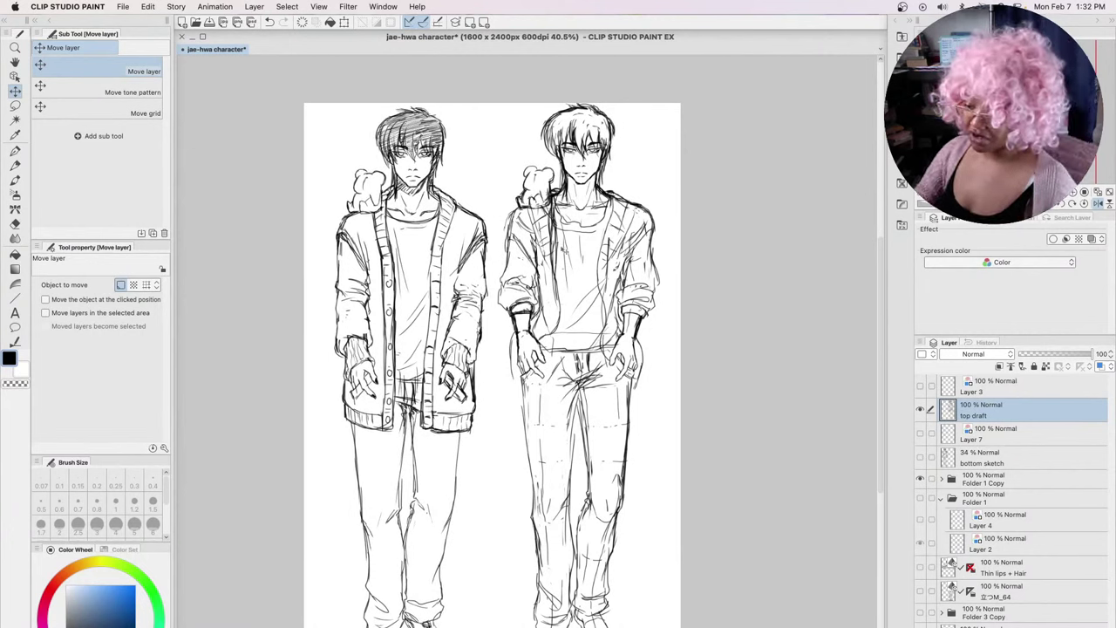
{"action": "left_click_drag", "start_coordinate": [448, 353], "coordinate": [449, 353]}
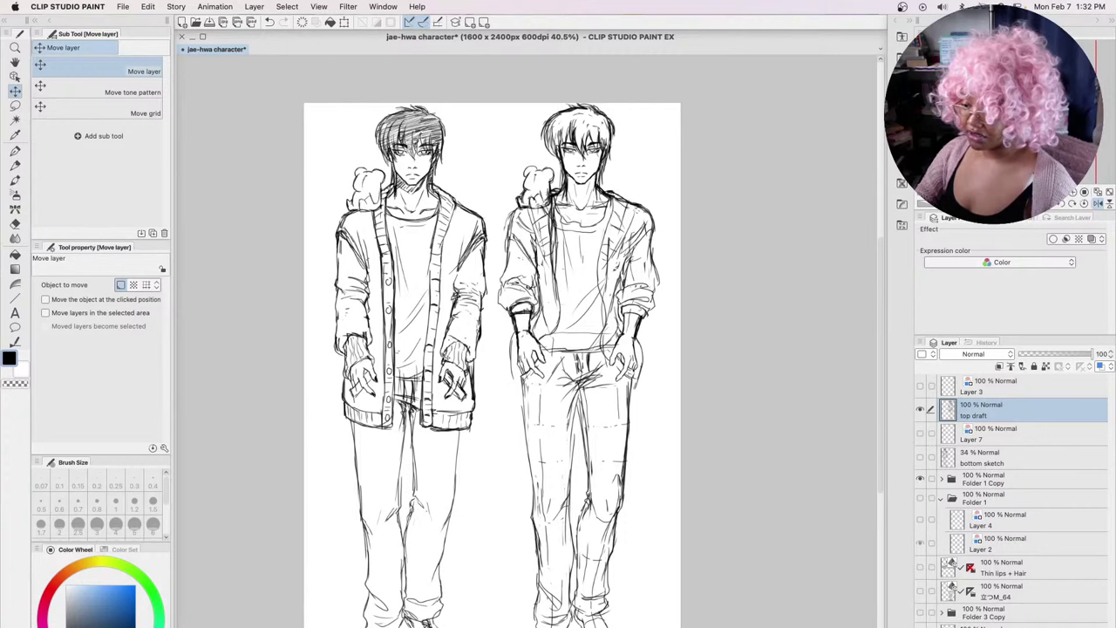
Switch back to the Mechanical pencil and save the character file
{"action": "left_click", "coordinate": [15, 164]}
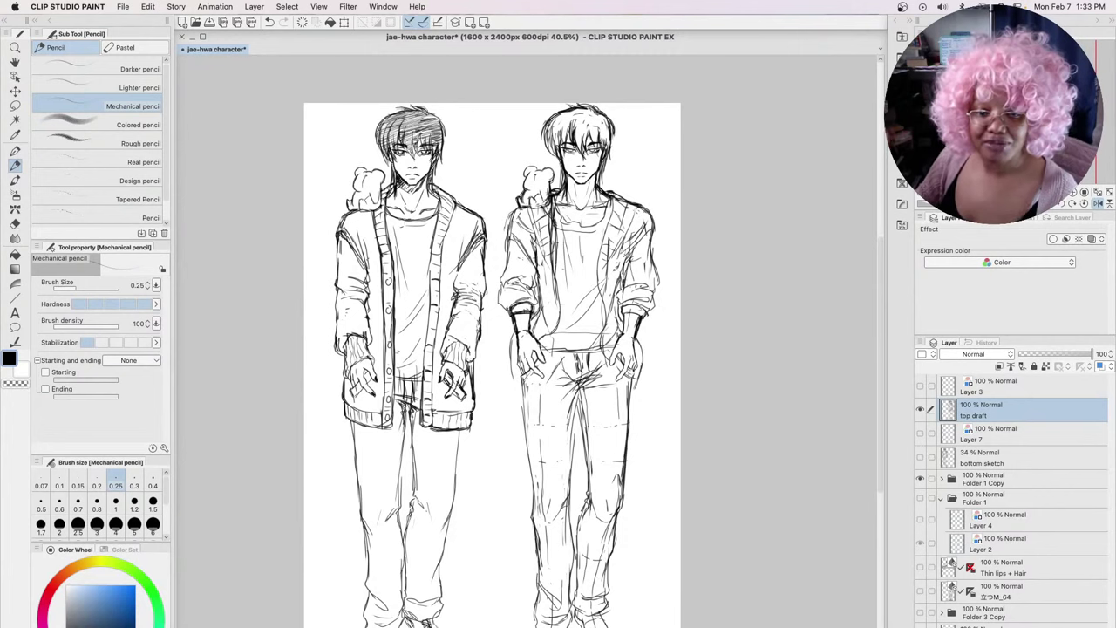
{"action": "scroll", "coordinate": [880, 283], "scroll_direction": "up", "scroll_amount": 1}
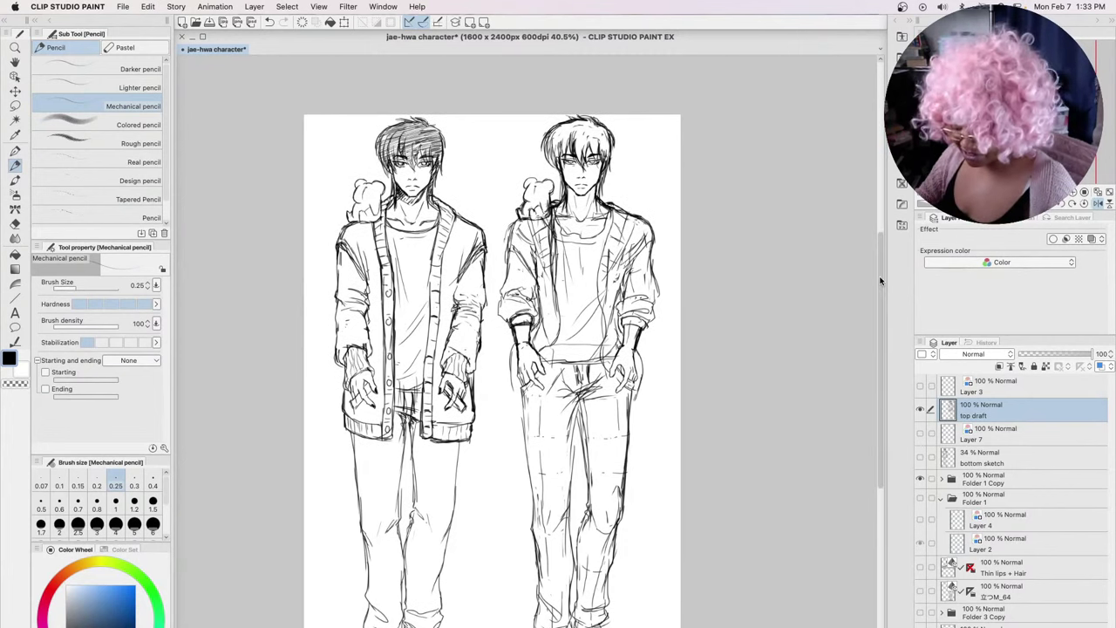
{"action": "key", "text": "super+s"}
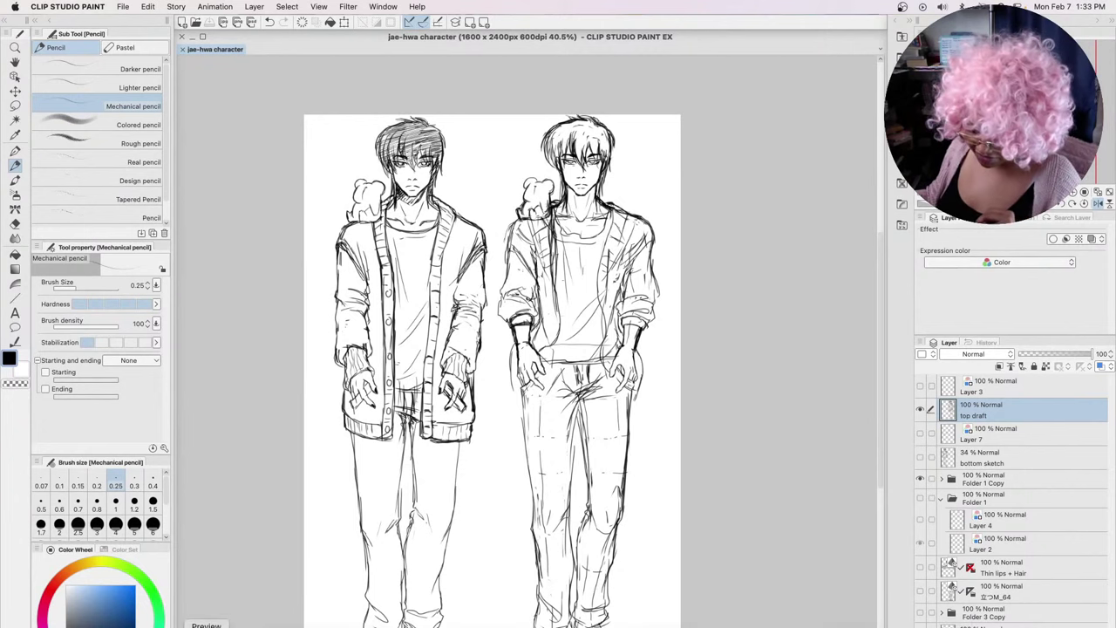
Hide the palettes, switch to Preview with the background artwork files, and enlarge the window showing bg-done.png
{"action": "key", "text": "Tab"}
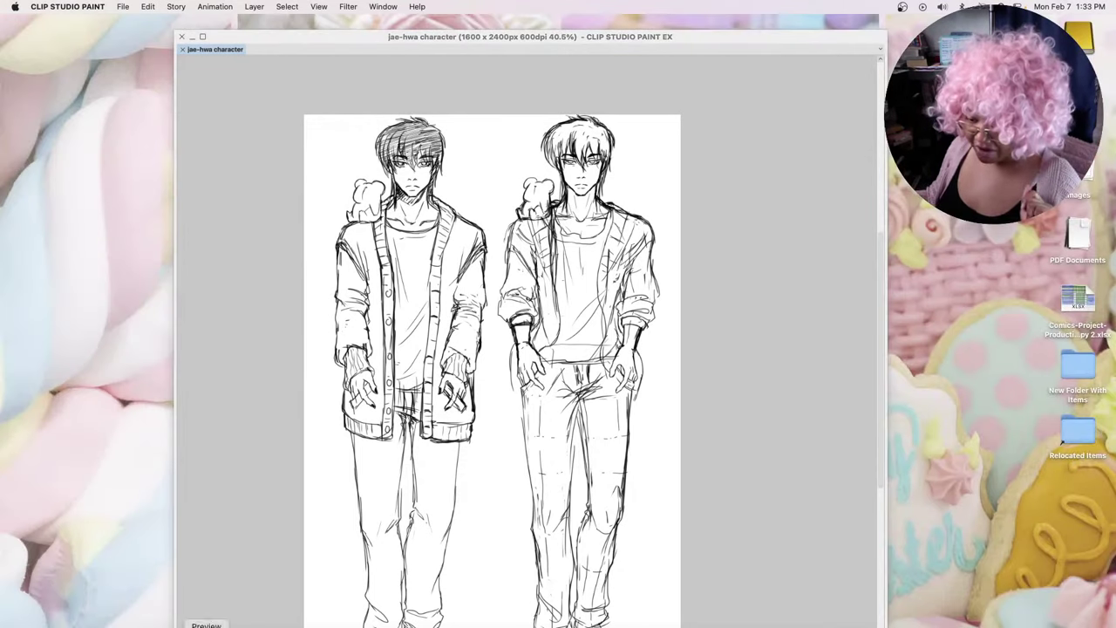
{"action": "left_click", "coordinate": [201, 623]}
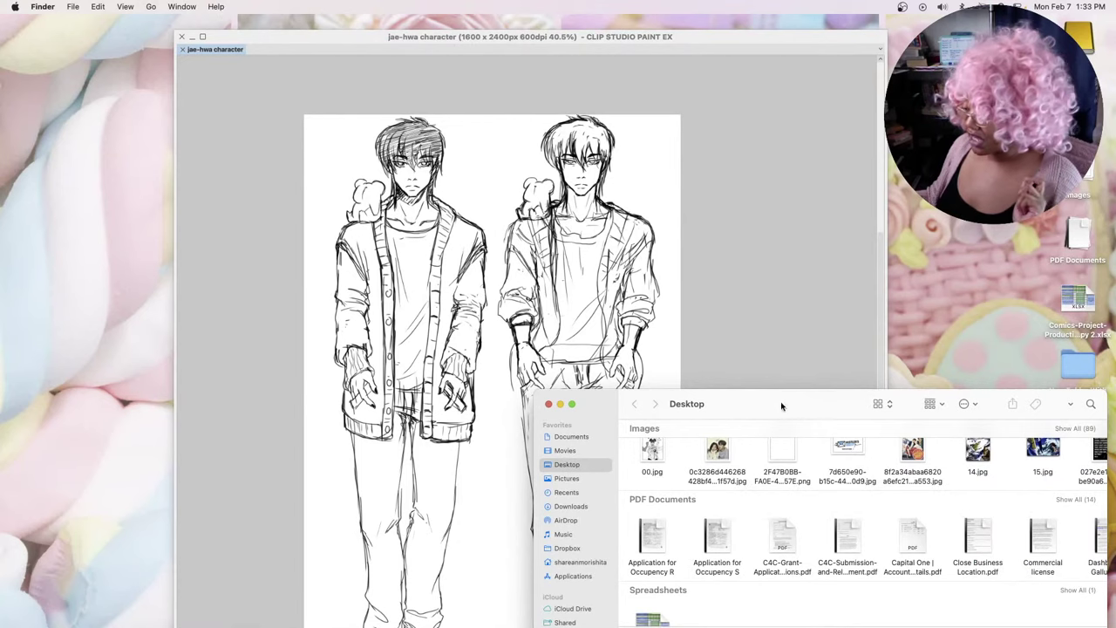
{"action": "left_click_drag", "start_coordinate": [779, 401], "coordinate": [131, 627]}
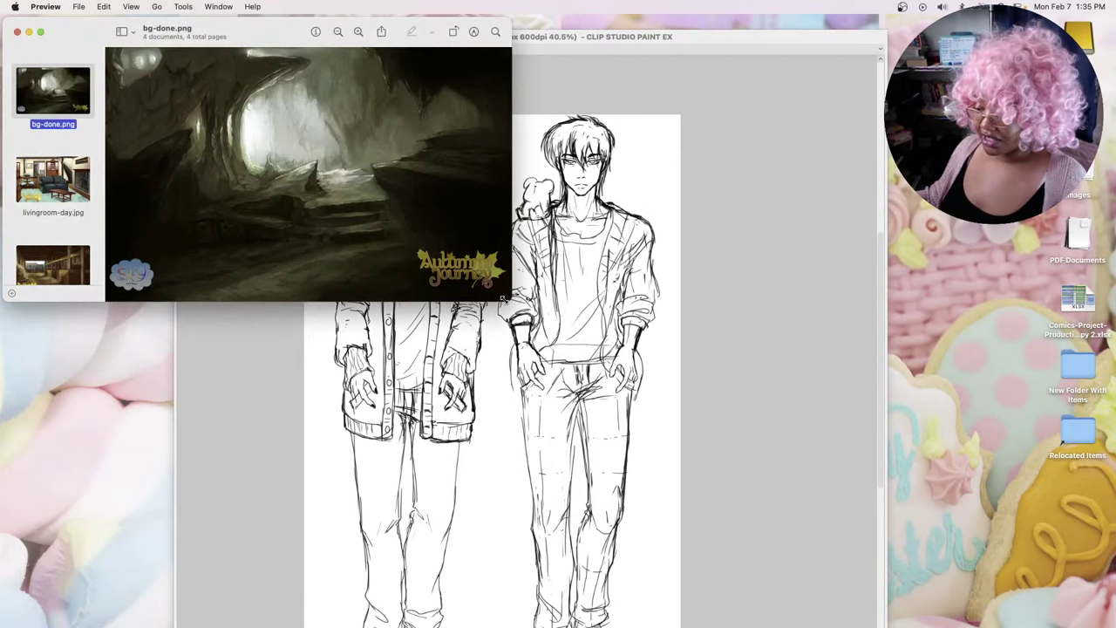
{"action": "left_click_drag", "start_coordinate": [502, 298], "coordinate": [1022, 587]}
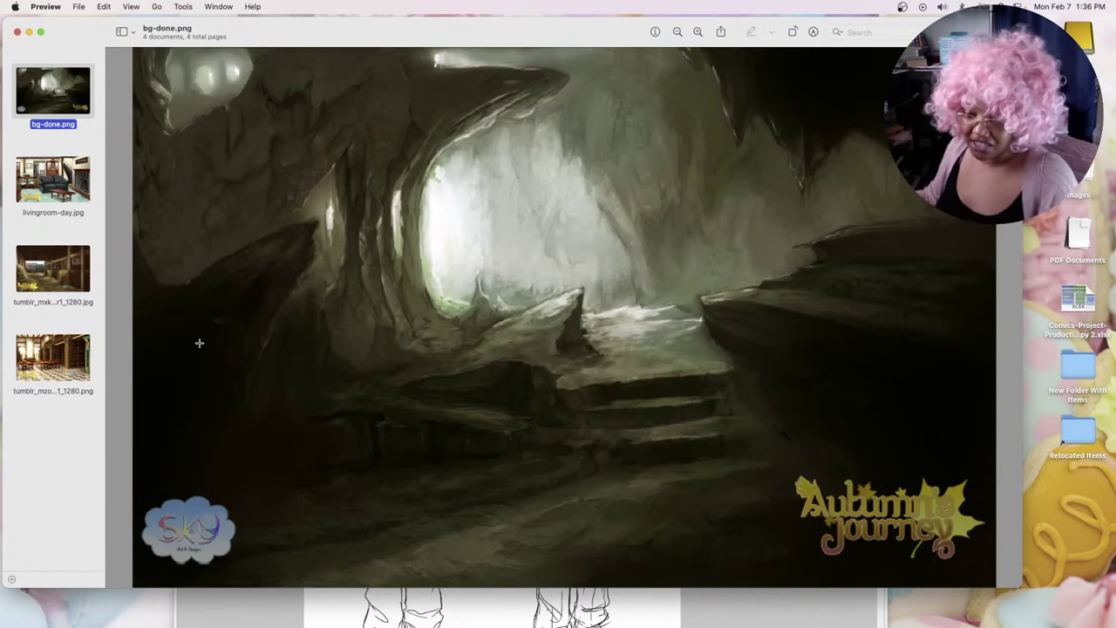
Examine livingroom-day.jpg, the stable picture and the library picture in turn, each enlarged, as perspective background examples
{"action": "left_click", "coordinate": [63, 162]}
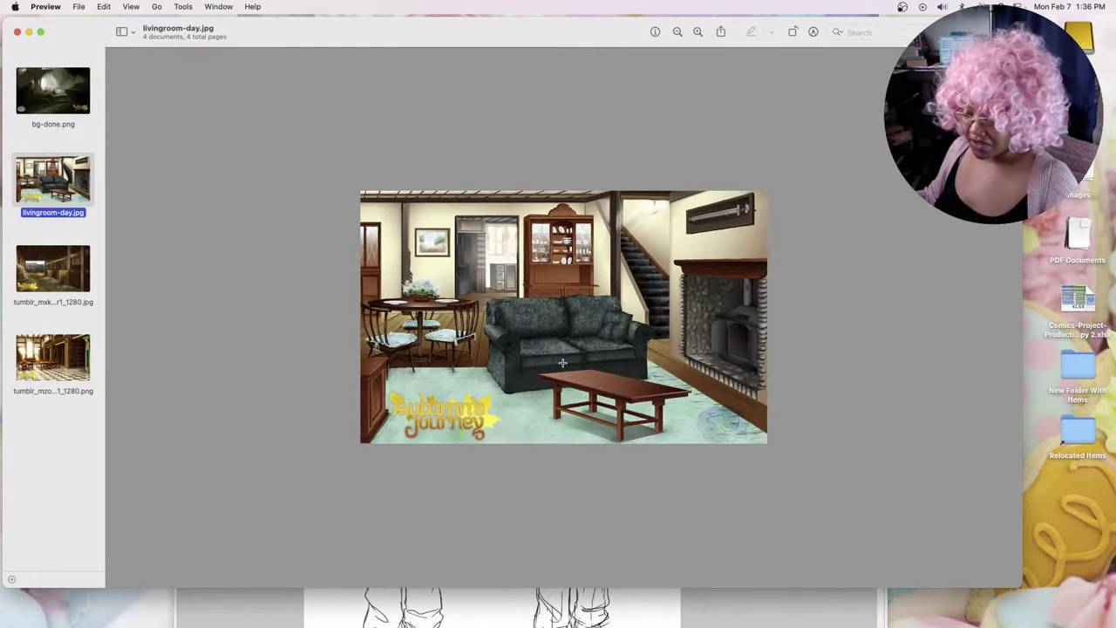
{"action": "key", "text": "Up"}
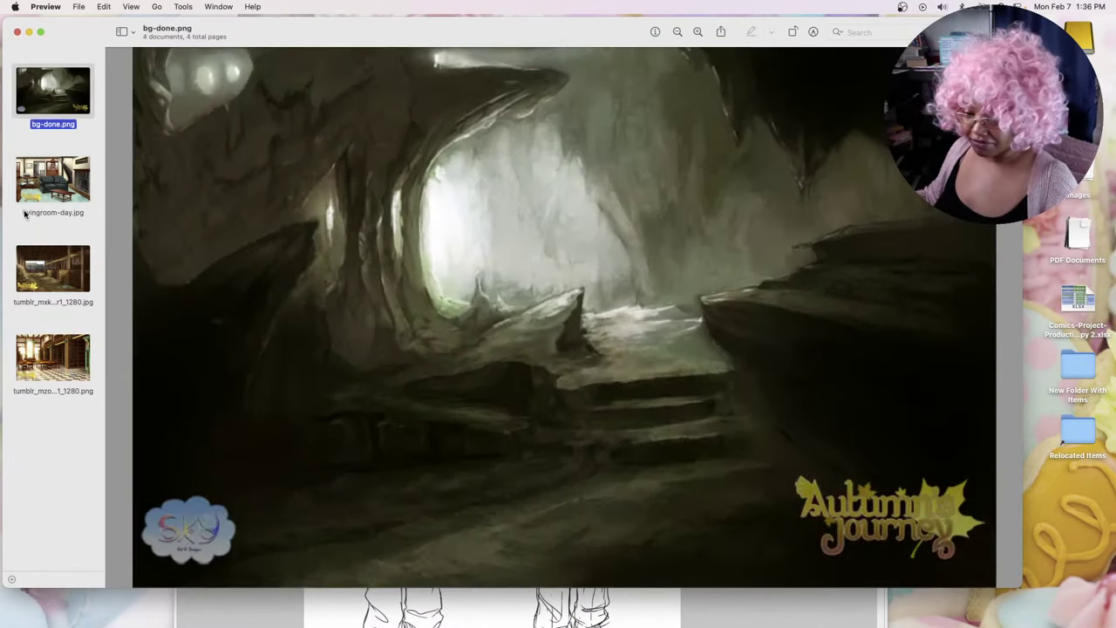
{"action": "left_click", "coordinate": [37, 184]}
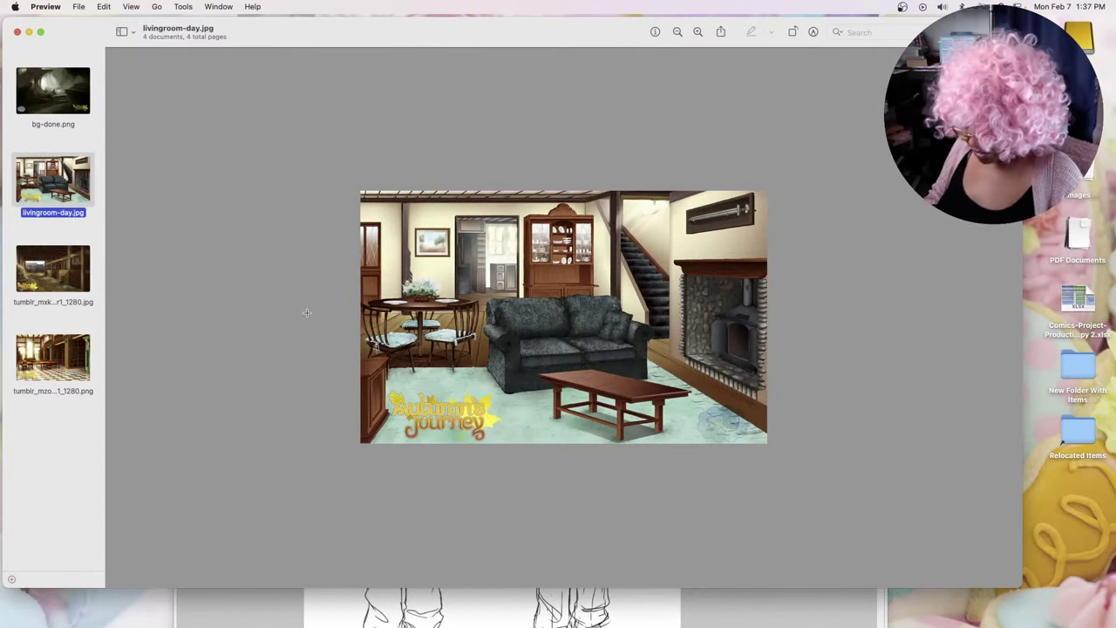
{"action": "key", "text": "super+plus"}
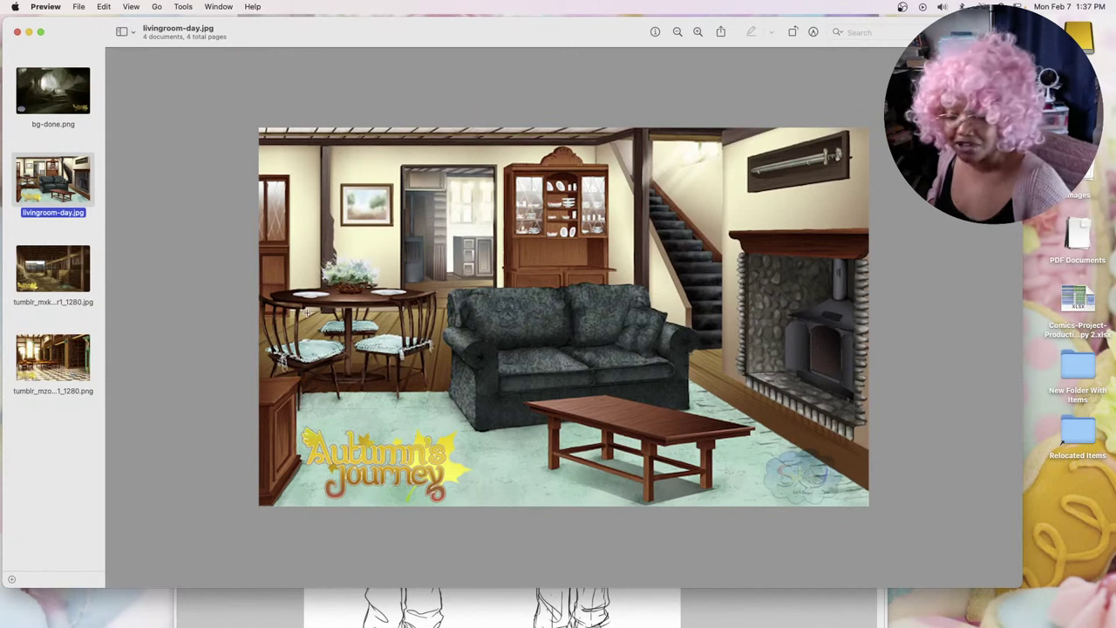
{"action": "key", "text": "Down"}
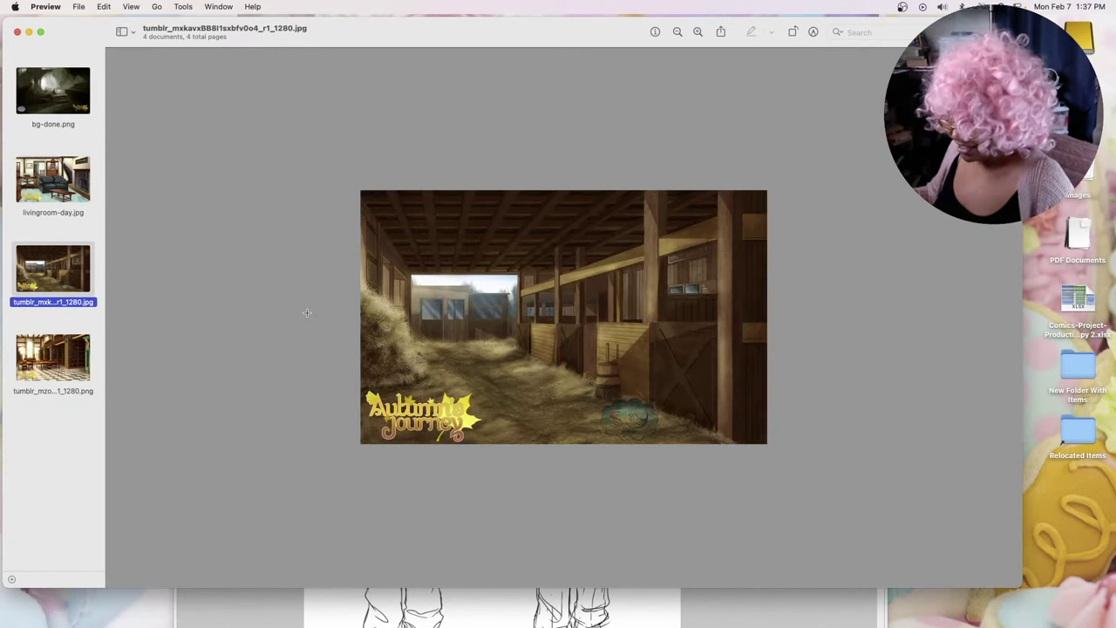
{"action": "key", "text": "super+plus"}
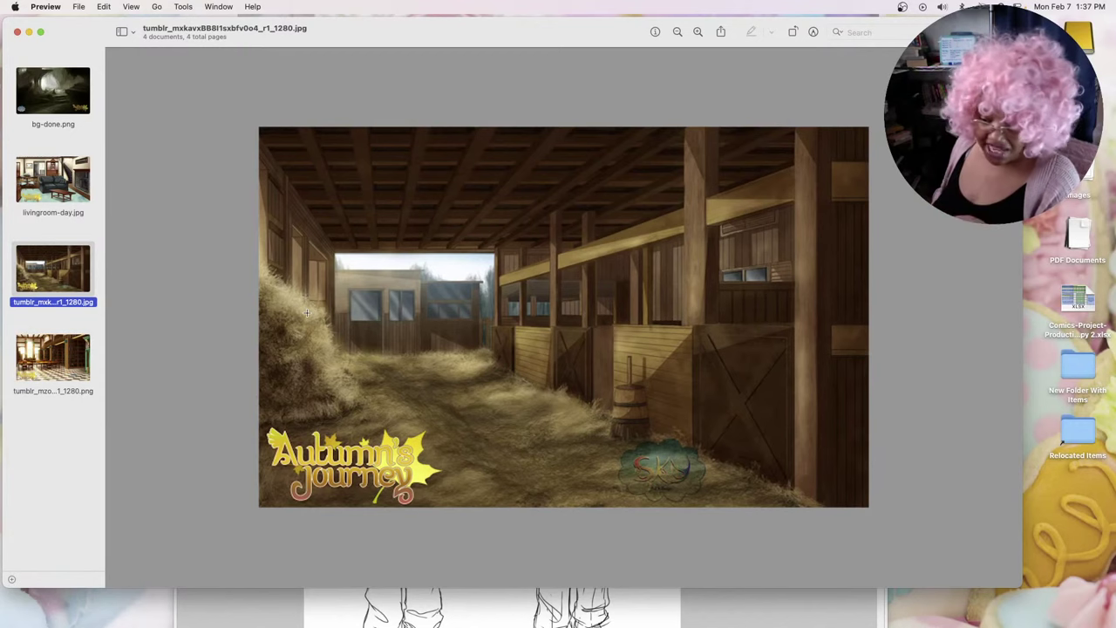
{"action": "key", "text": "Down"}
{"action": "key", "text": "super+plus"}
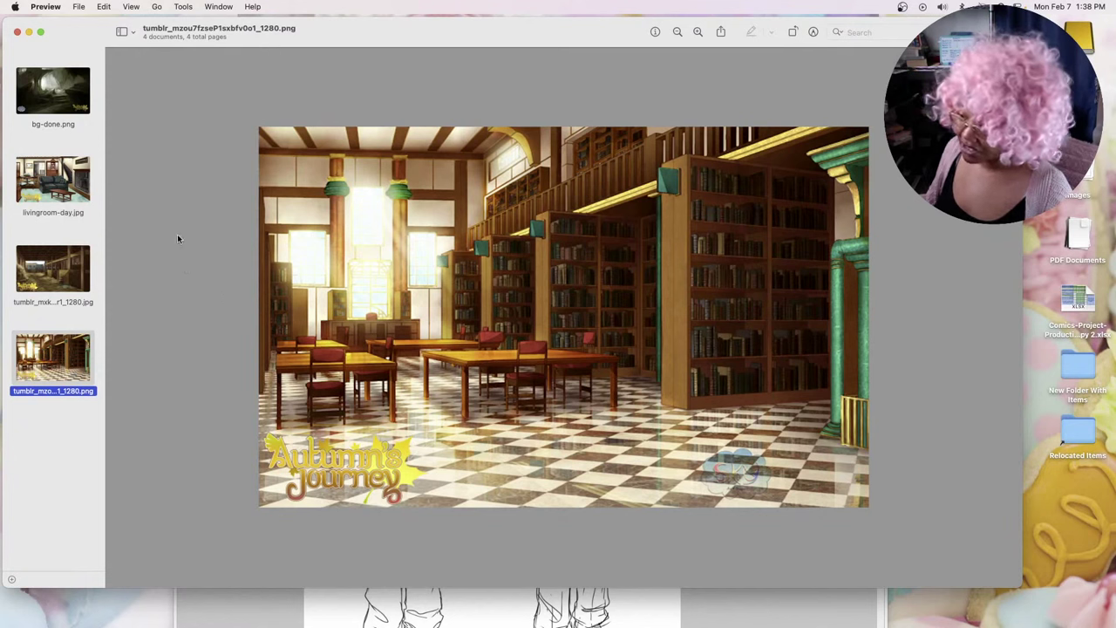
Close the background images, quit Preview and return to Clip Studio Paint
{"action": "left_click", "coordinate": [17, 32]}
{"action": "left_click", "coordinate": [45, 6]}
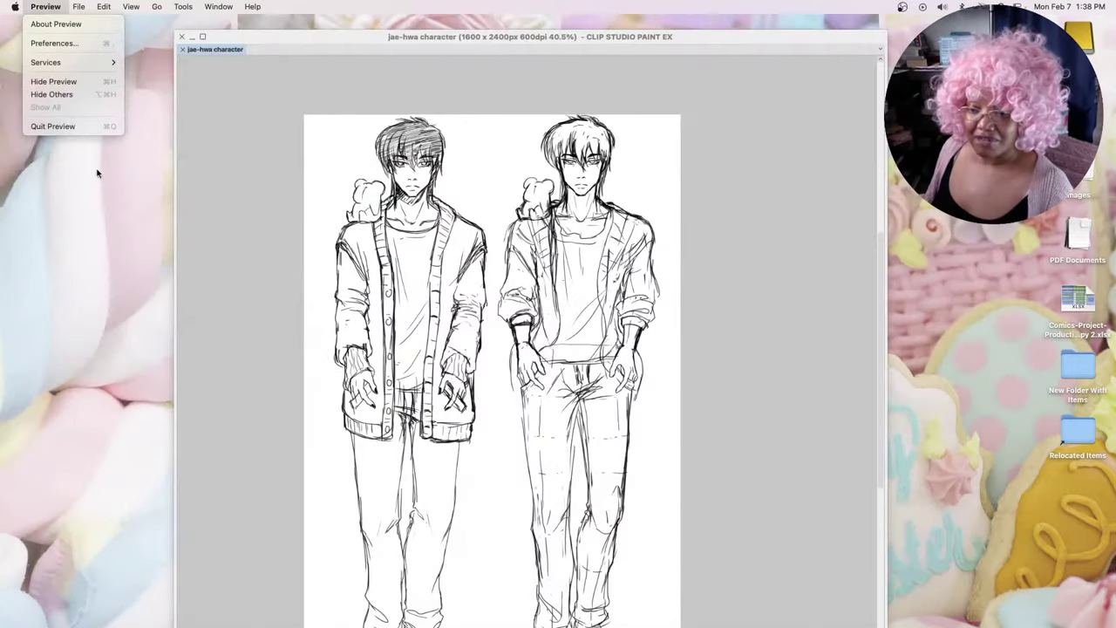
{"action": "left_click", "coordinate": [70, 125]}
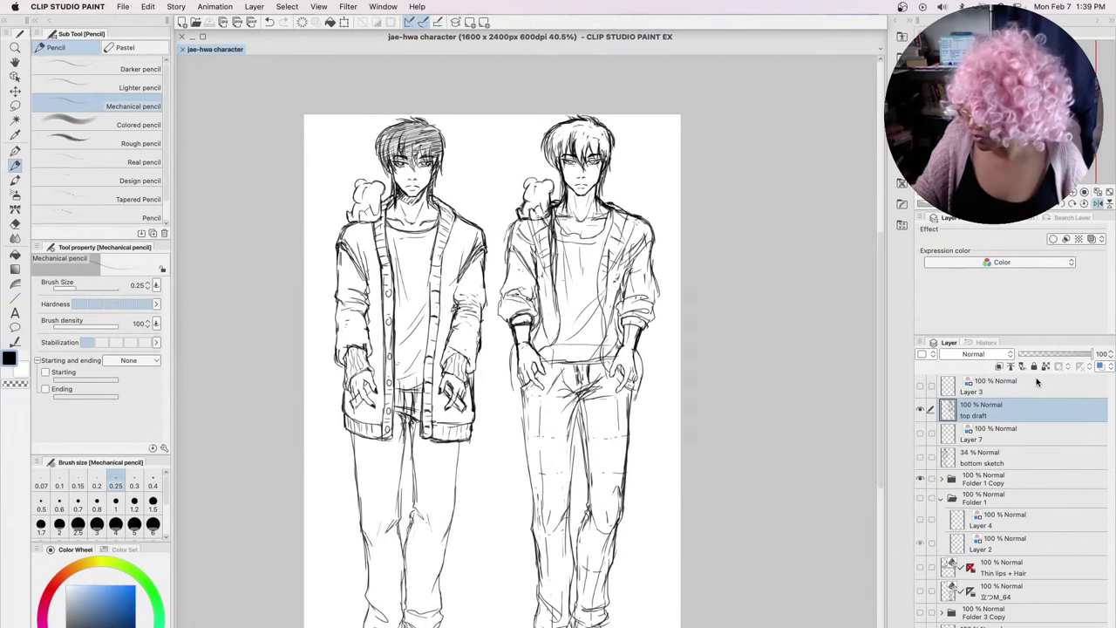
Hide Folder 1 Copy and nudge the top draft drawing slightly down and to the right
{"action": "left_click", "coordinate": [920, 478]}
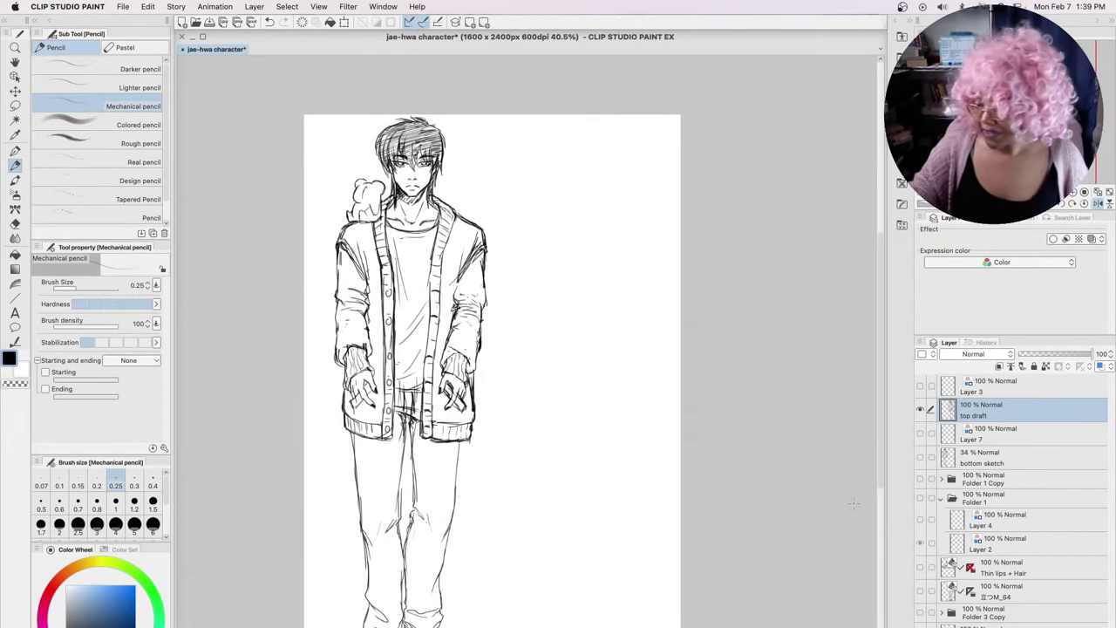
{"action": "left_click", "coordinate": [15, 90]}
{"action": "left_click_drag", "start_coordinate": [451, 397], "coordinate": [455, 403]}
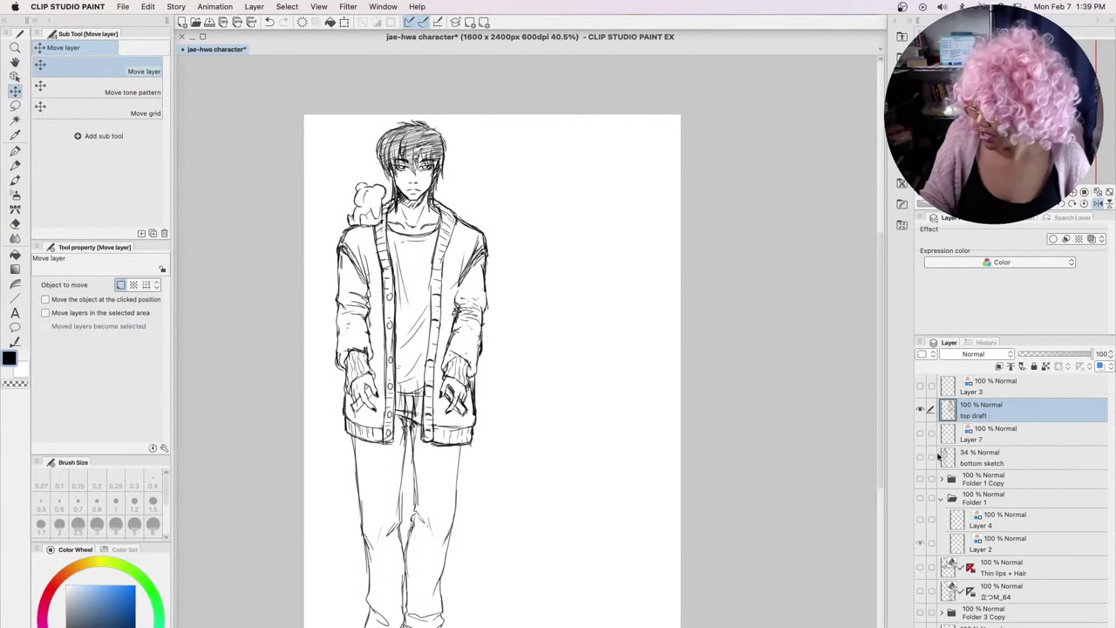
Compare the Folder 1 Copy sketch with the top draft by toggling their visibility, leaving only the top draft shown
{"action": "left_click", "coordinate": [920, 479]}
{"action": "left_click", "coordinate": [921, 409]}
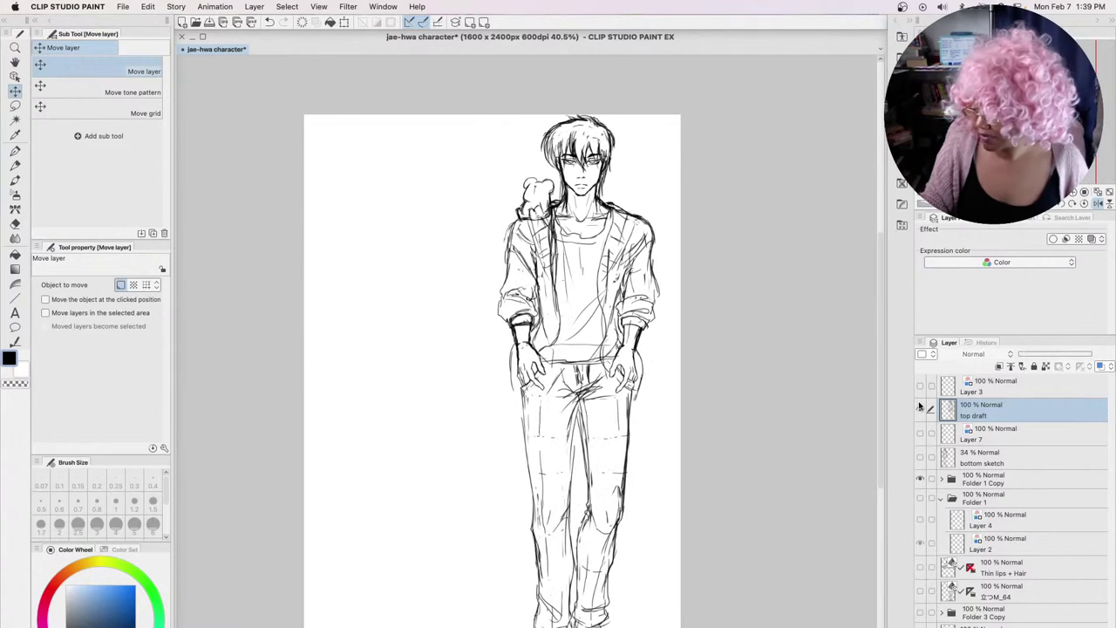
{"action": "left_click", "coordinate": [920, 408]}
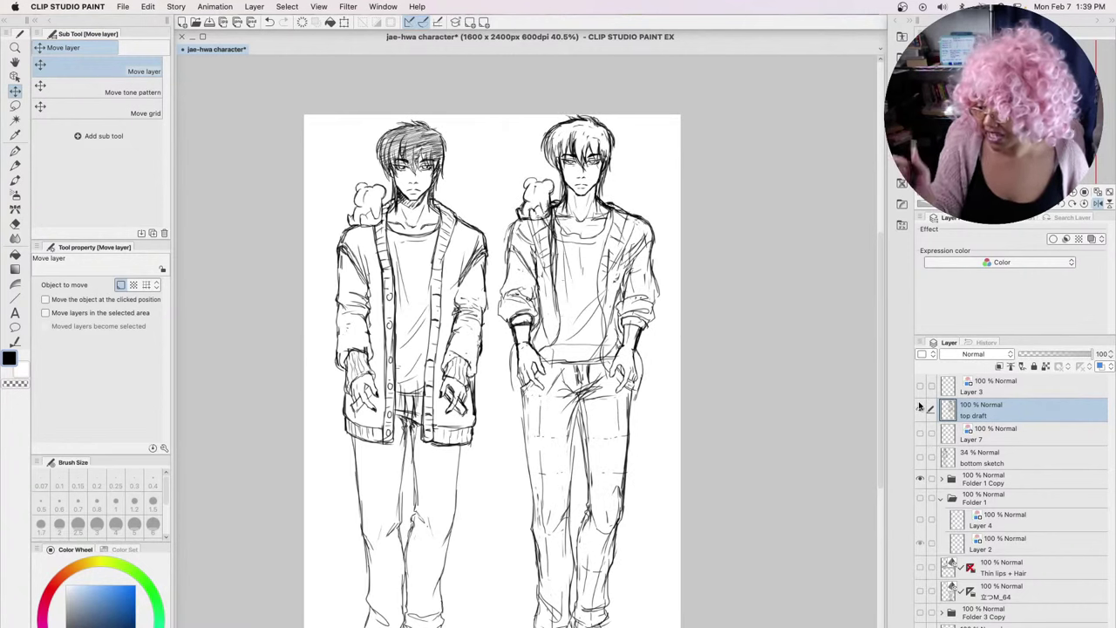
{"action": "left_click", "coordinate": [920, 478]}
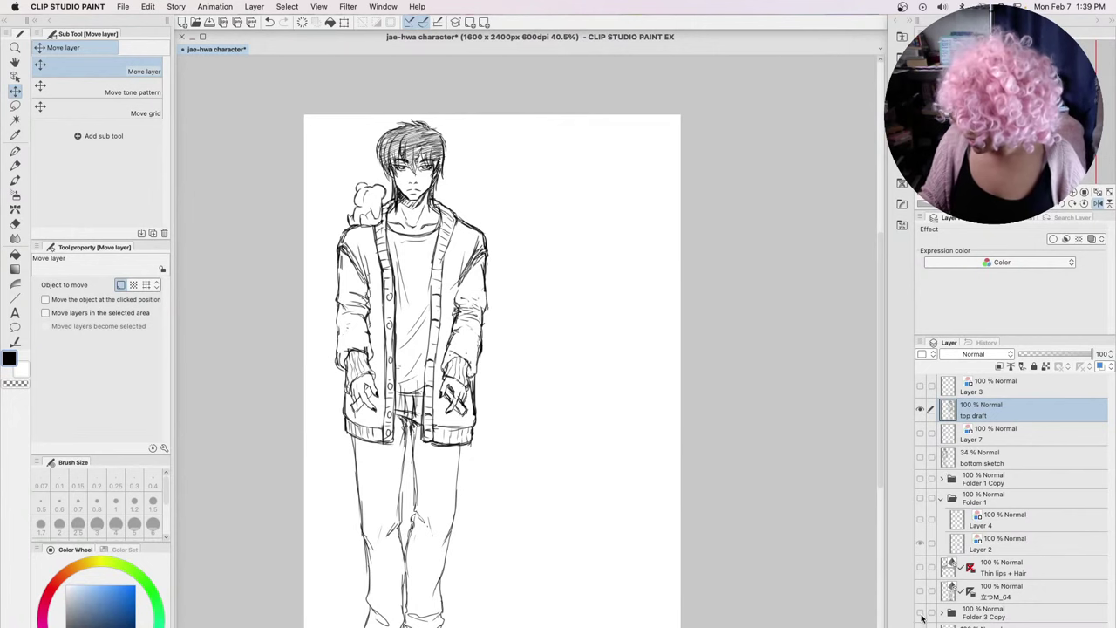
Show Folder 3 Copy and move the top draft drawing to the right, beside that folder's jacket sketch
{"action": "left_click", "coordinate": [920, 613]}
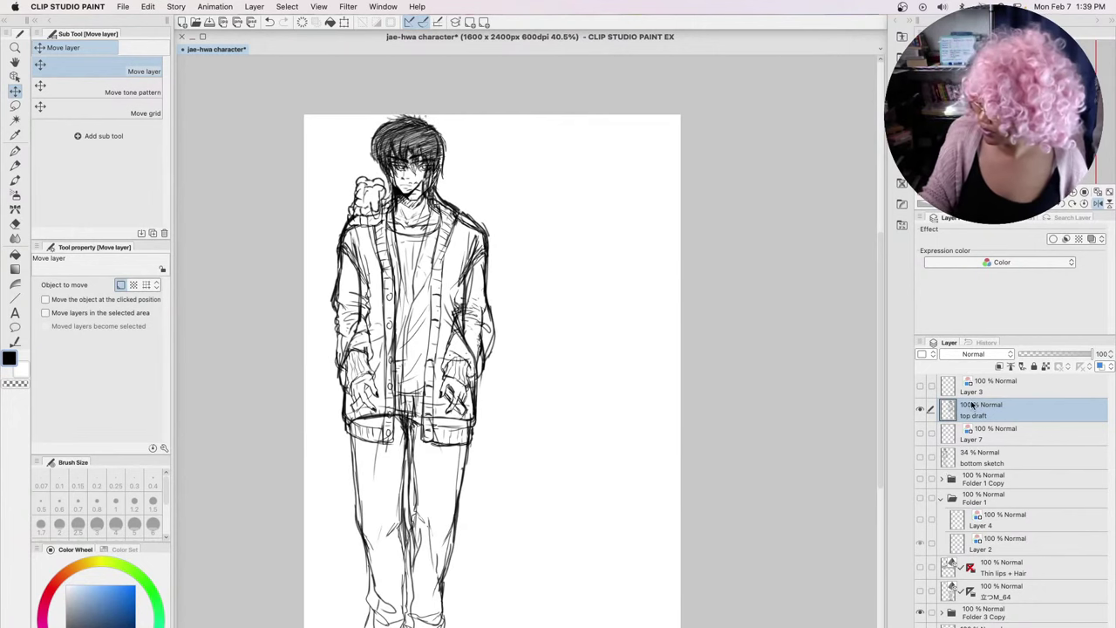
{"action": "left_click_drag", "start_coordinate": [462, 392], "coordinate": [637, 406]}
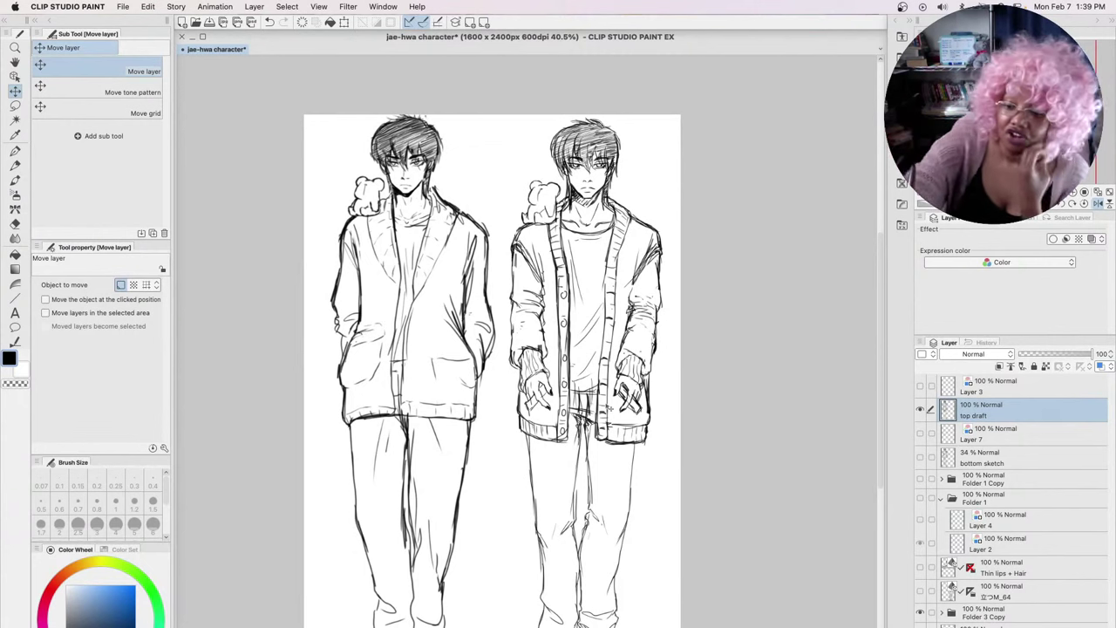
Sketch a few loose strokes between the two figures with the Mechanical pencil and undo them
{"action": "left_click", "coordinate": [16, 164]}
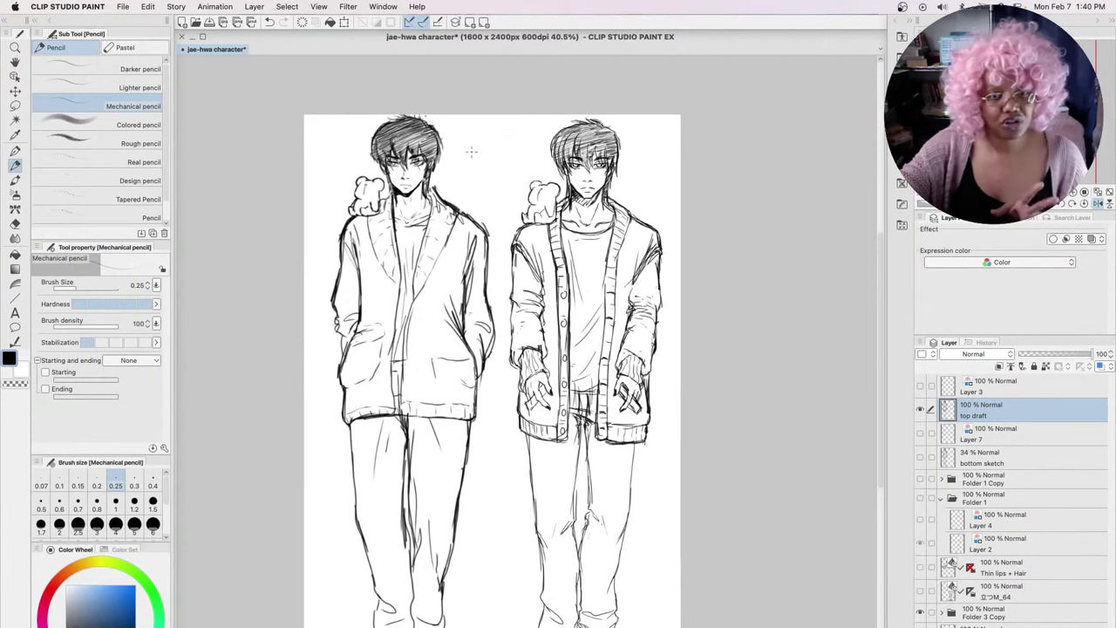
{"action": "mouse_move", "coordinate": [469, 130]}
{"action": "left_mouse_down"}
{"action": "mouse_move", "coordinate": [475, 158]}
{"action": "mouse_move", "coordinate": [481, 136]}
{"action": "mouse_move", "coordinate": [485, 214]}
{"action": "left_mouse_up"}
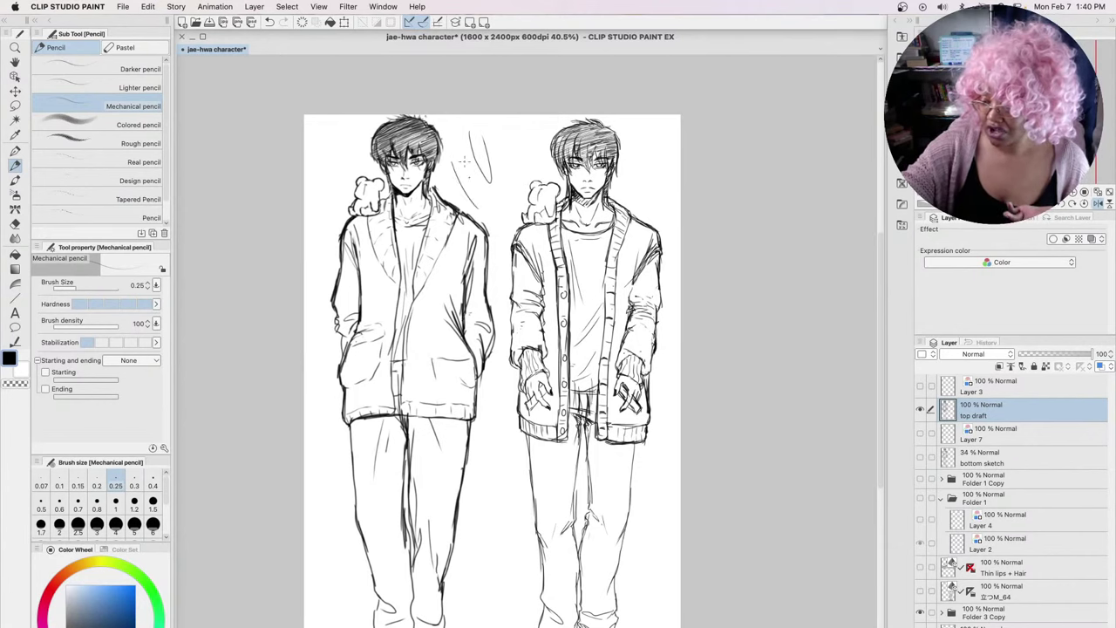
{"action": "left_click_drag", "start_coordinate": [460, 163], "coordinate": [499, 237]}
{"action": "mouse_move", "coordinate": [528, 128]}
{"action": "left_mouse_down"}
{"action": "mouse_move", "coordinate": [506, 199]}
{"action": "mouse_move", "coordinate": [498, 161]}
{"action": "left_mouse_up"}
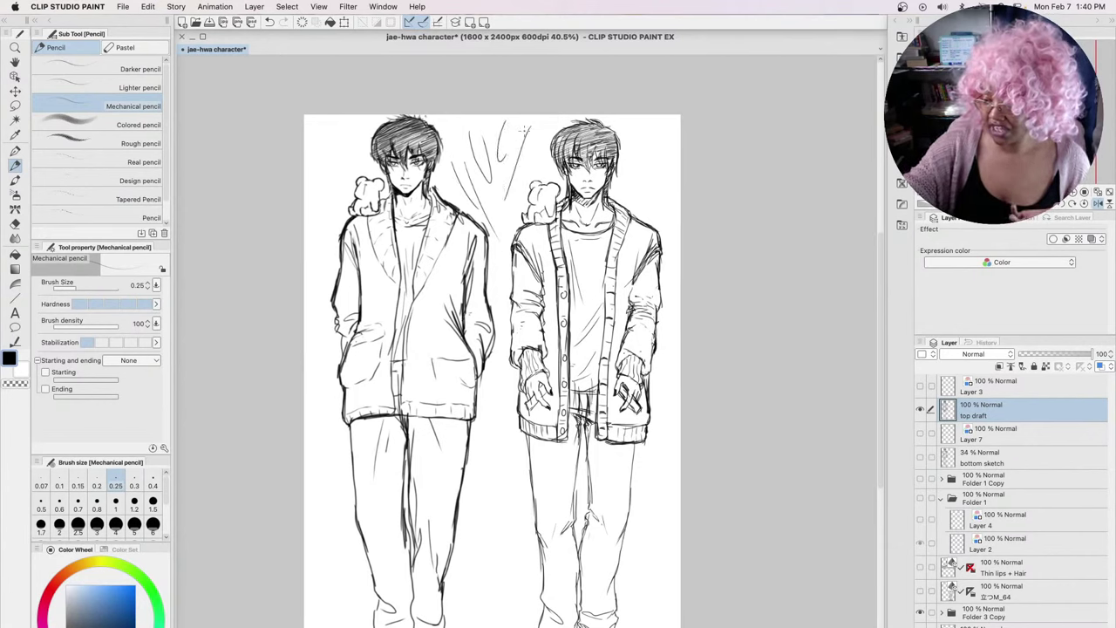
{"action": "key", "text": "super+z"}
{"action": "key", "text": "super+z"}
{"action": "key", "text": "super+z"}
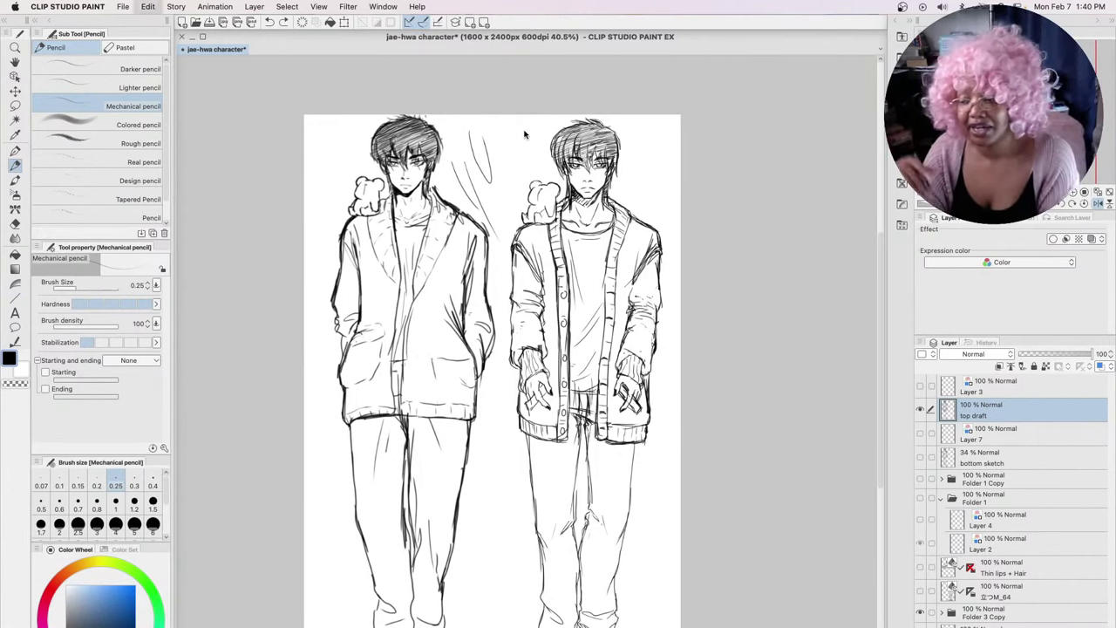
{"action": "key", "text": "super+z"}
{"action": "key", "text": "super+z"}
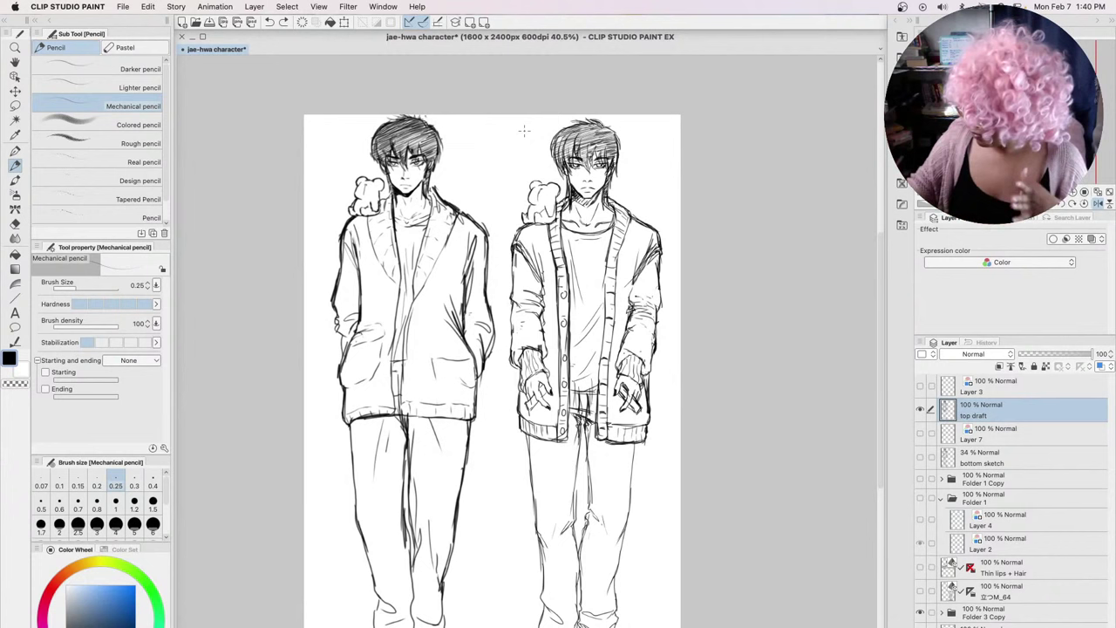
Hide Folder 3 Copy, then show the 立つM_64 3D figure beside the top draft with its perspective ruler hidden
{"action": "left_click", "coordinate": [920, 612]}
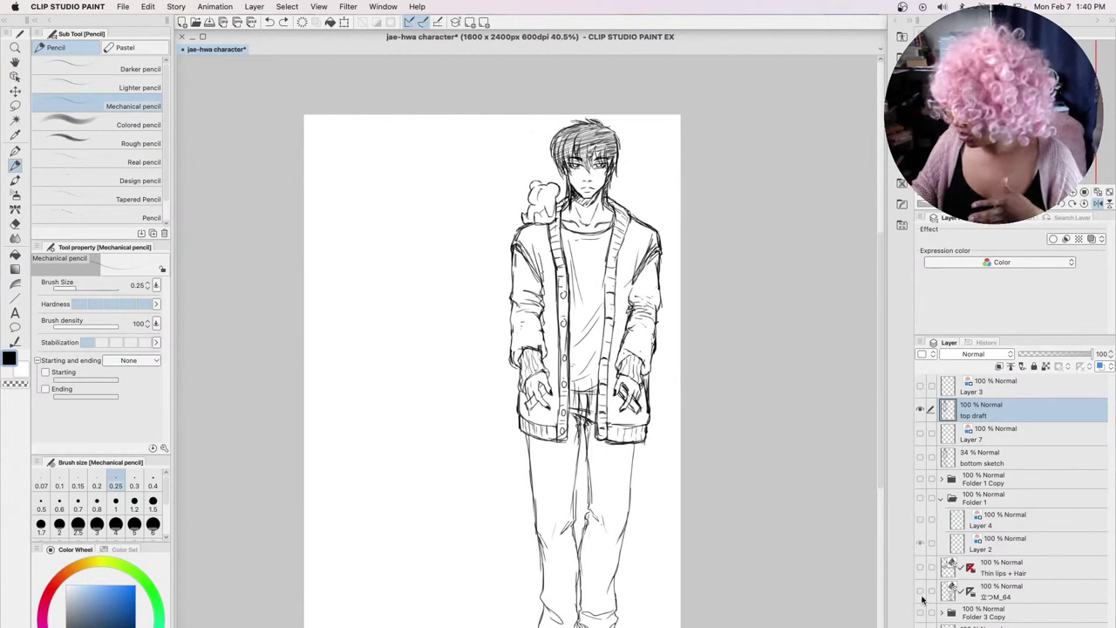
{"action": "left_click", "coordinate": [921, 593]}
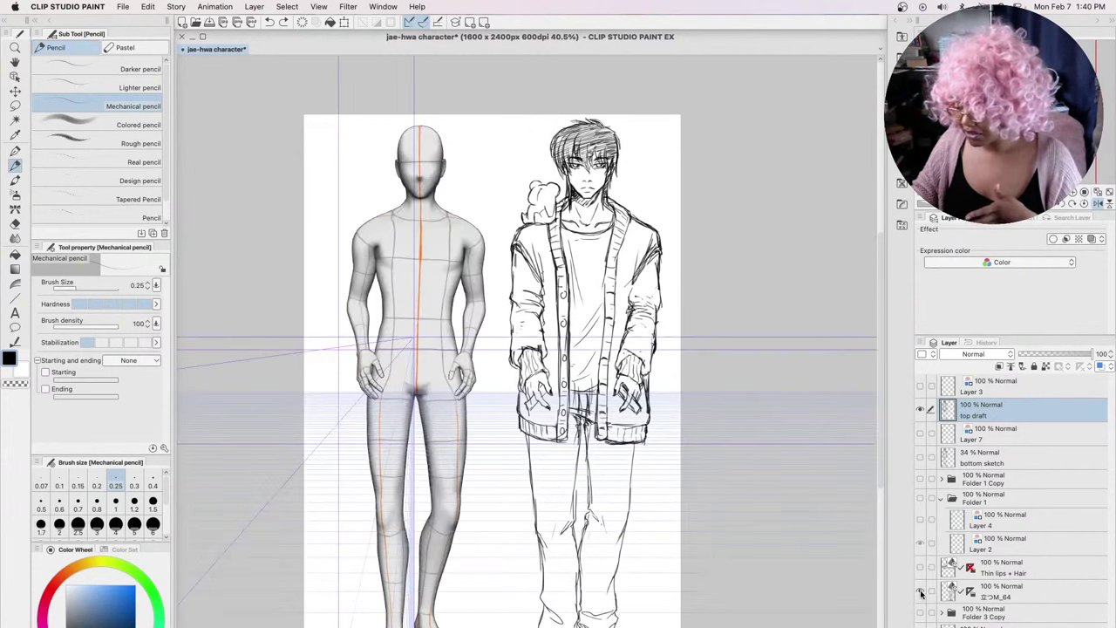
{"action": "left_click", "coordinate": [973, 593]}
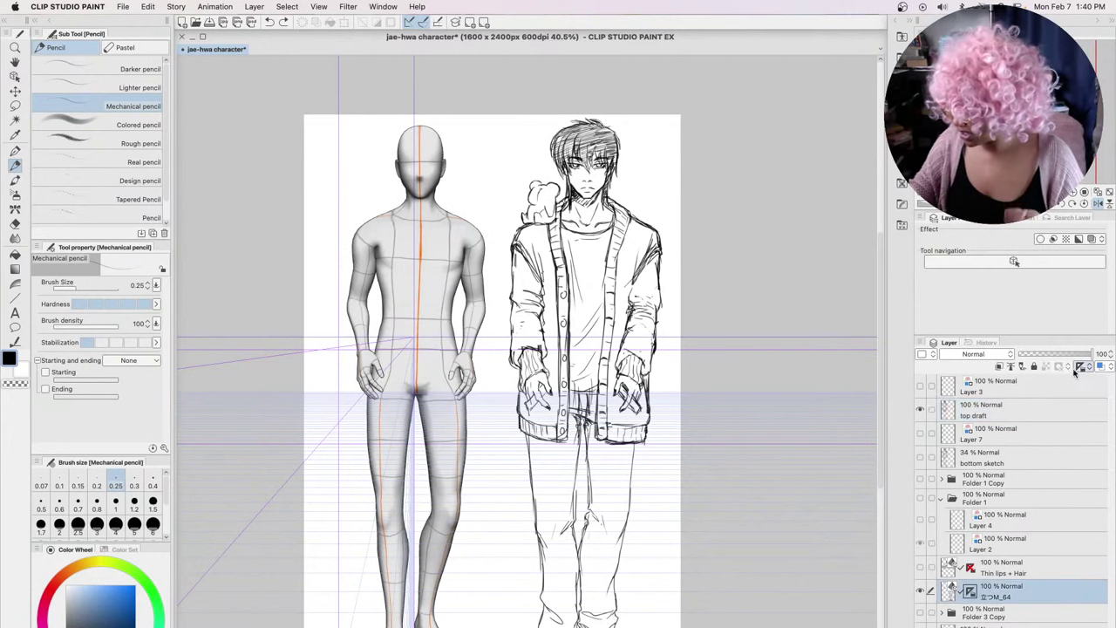
{"action": "left_click", "coordinate": [1081, 366]}
{"action": "left_click", "coordinate": [1032, 384]}
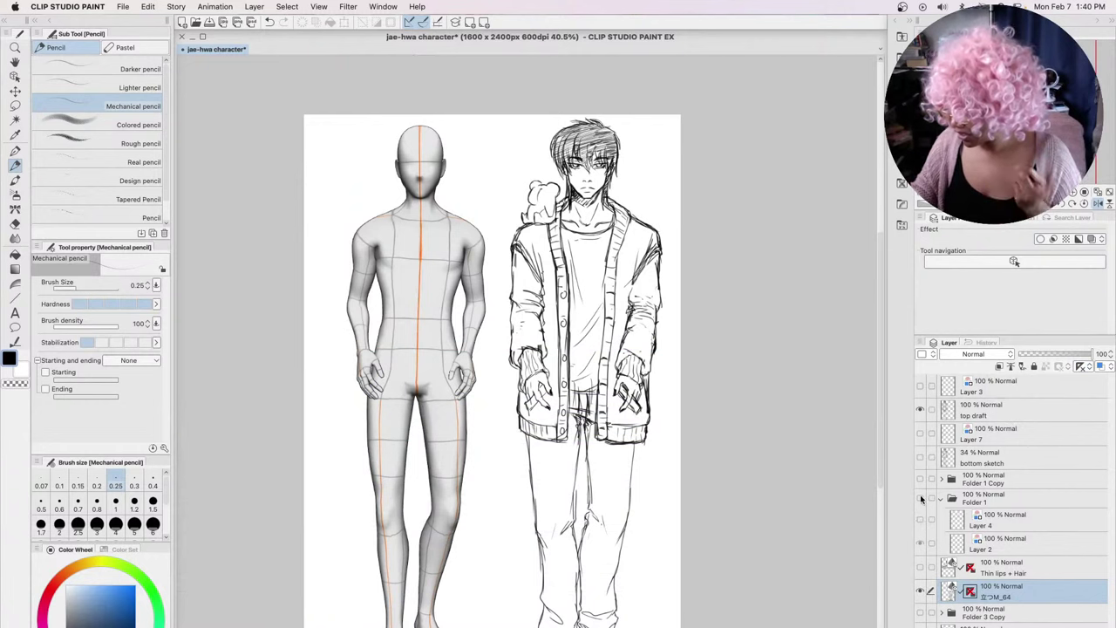
View Folder 1's blue body sketch against the 3D figure and top draft, then hide the 3D figure and Folder 1
{"action": "left_click", "coordinate": [919, 498]}
{"action": "left_click", "coordinate": [920, 543]}
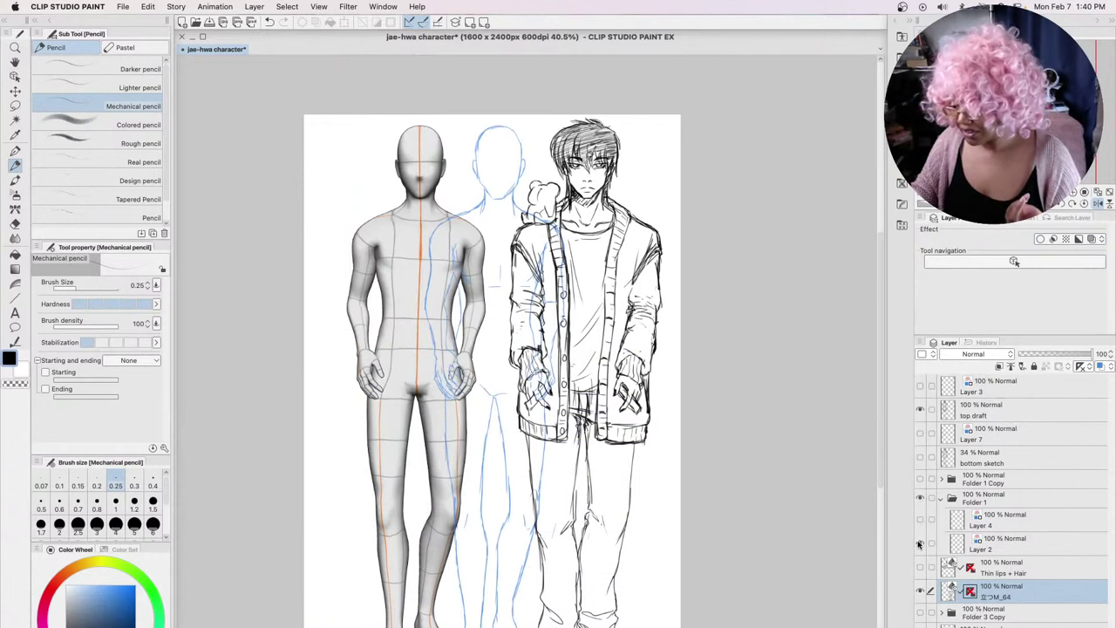
{"action": "left_click", "coordinate": [919, 591]}
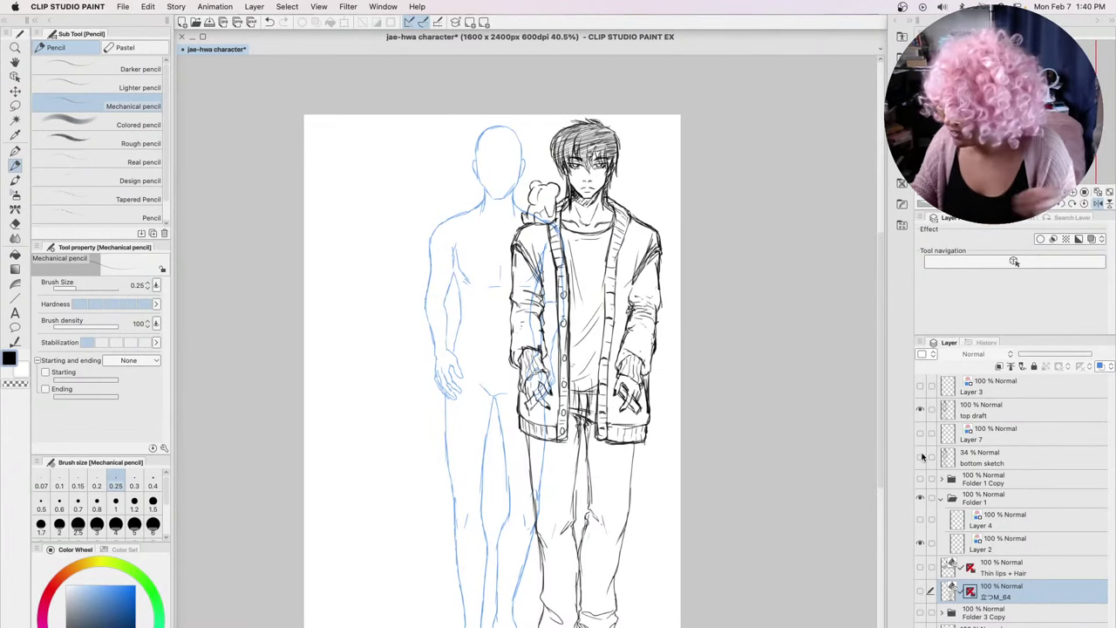
{"action": "left_click", "coordinate": [920, 498]}
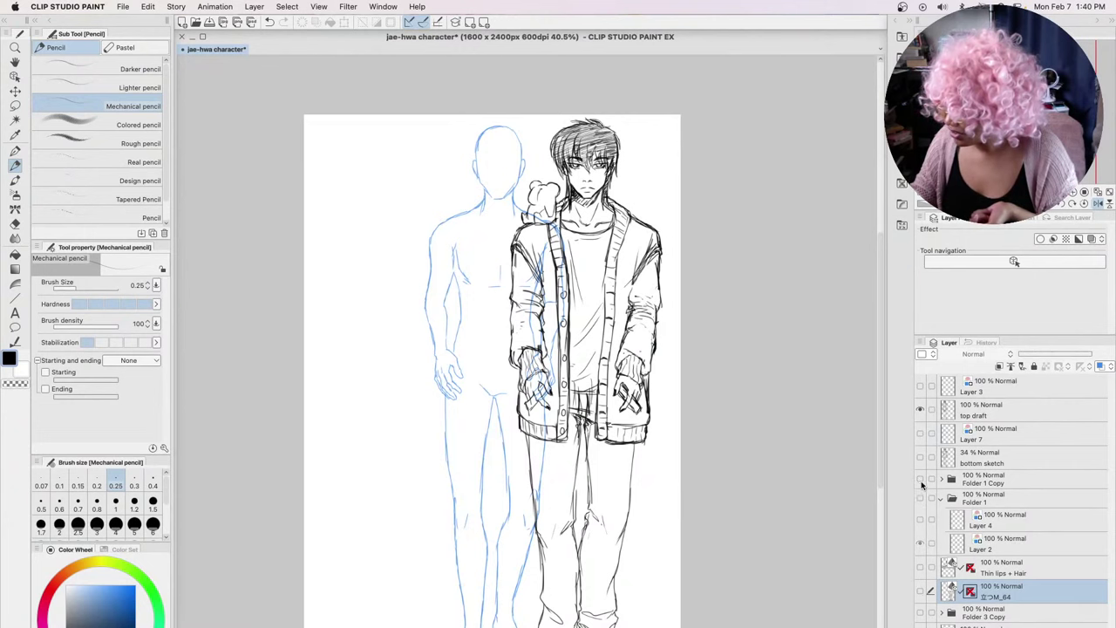
Compare Folder 1 Copy with the top draft by toggling both, leaving only the top draft shown and all palettes hidden
{"action": "left_click", "coordinate": [920, 479]}
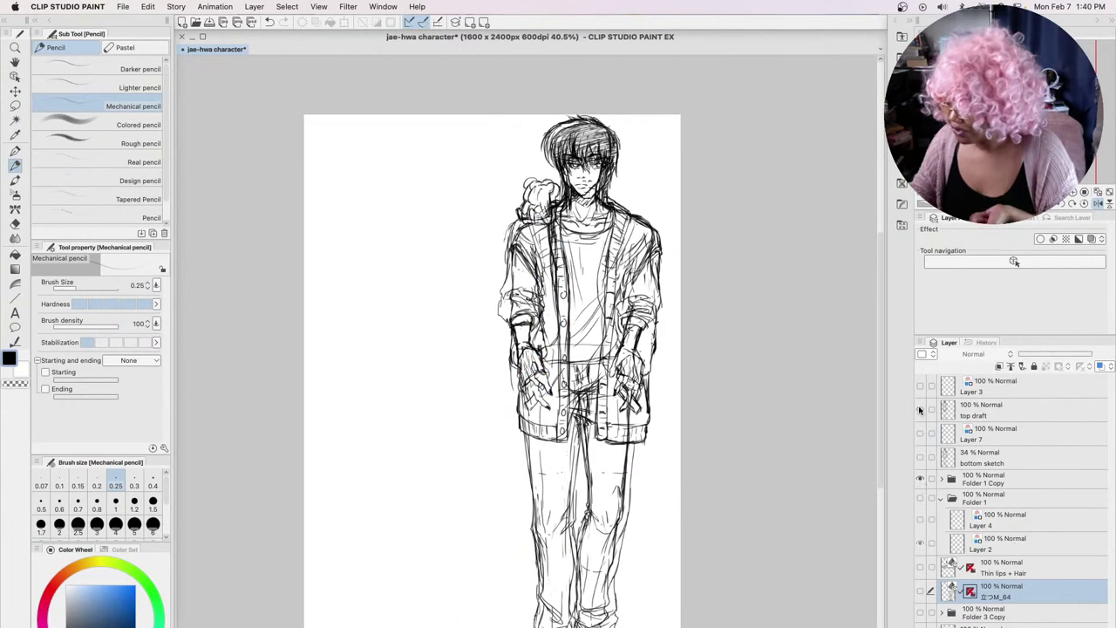
{"action": "left_click", "coordinate": [919, 407]}
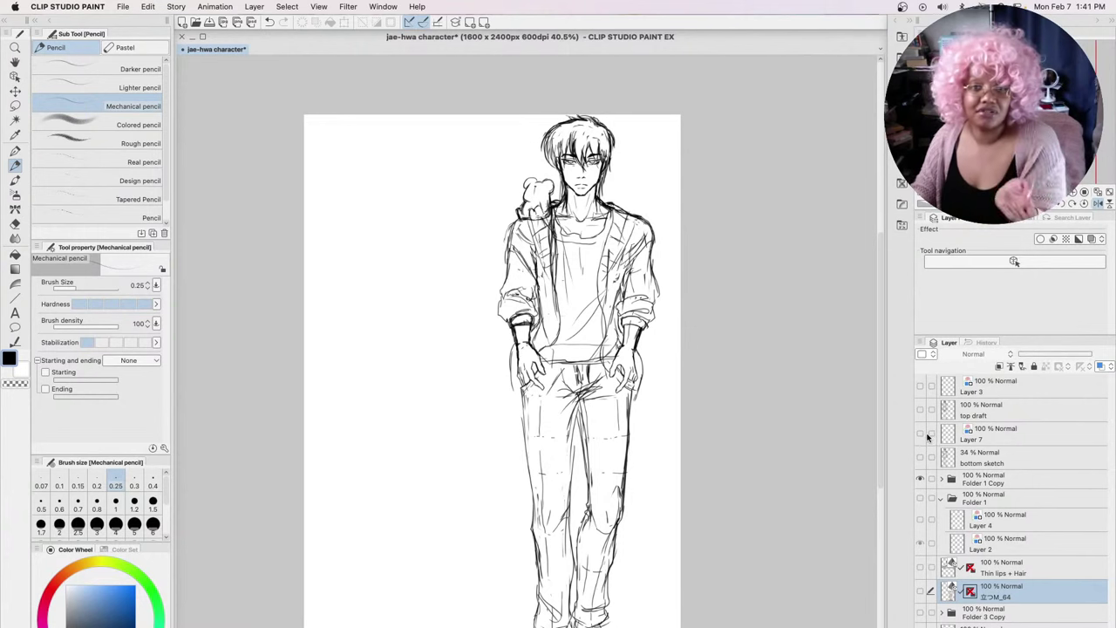
{"action": "left_click", "coordinate": [920, 408]}
{"action": "left_click", "coordinate": [920, 478]}
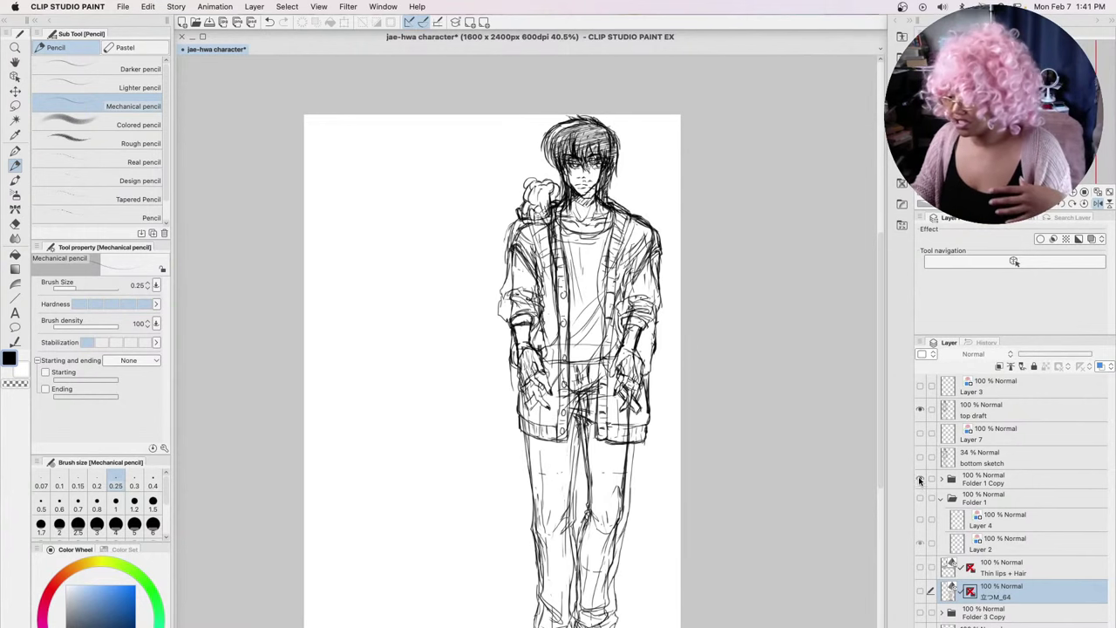
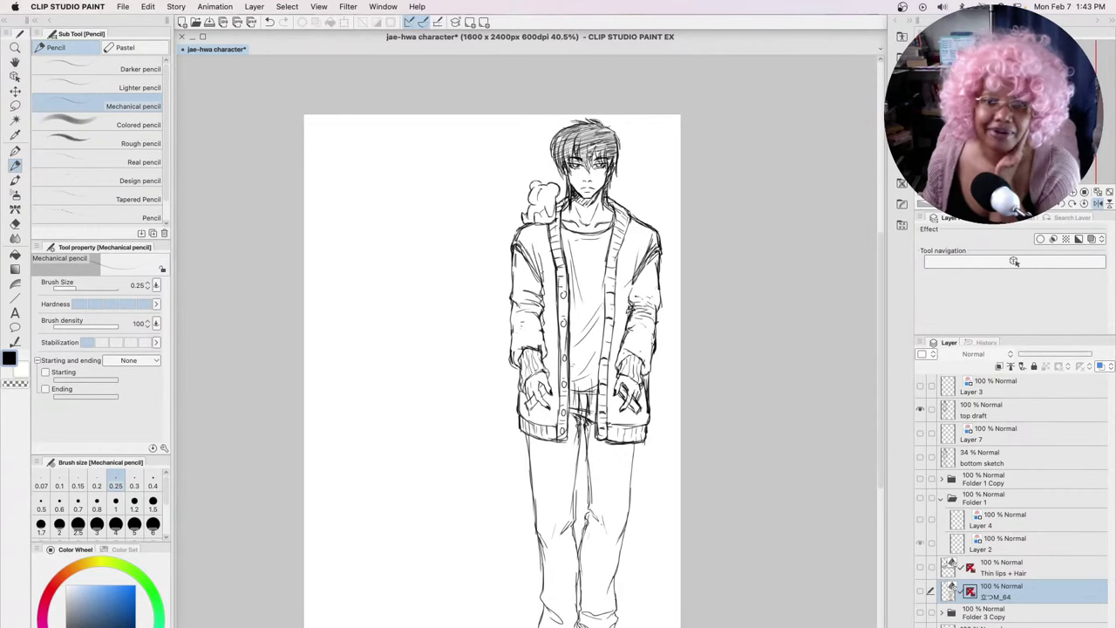
{"action": "key", "text": "Tab"}
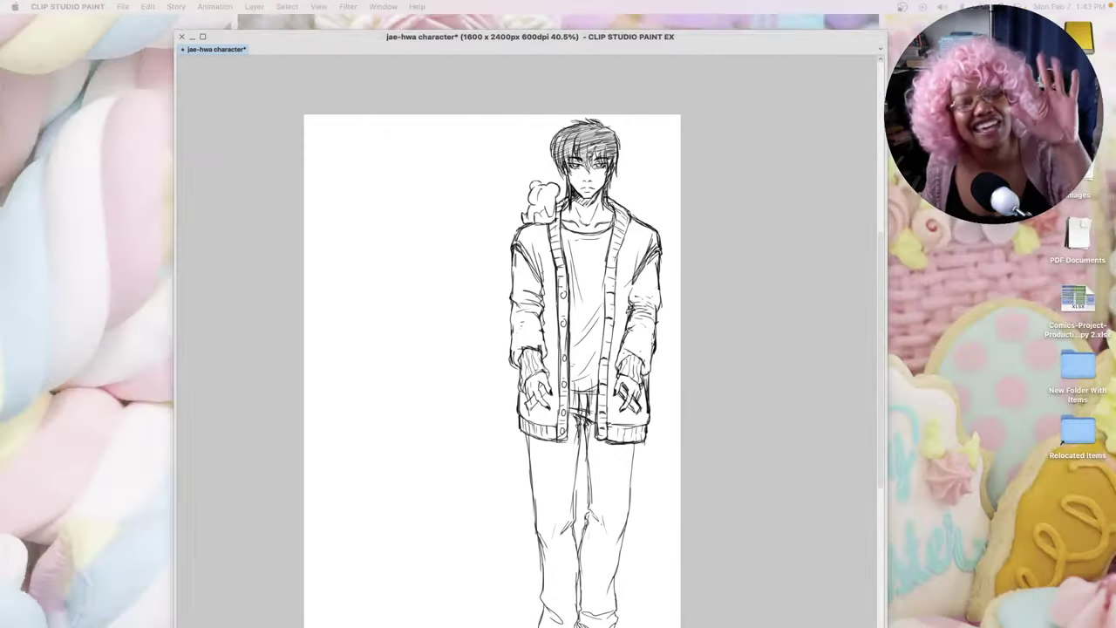